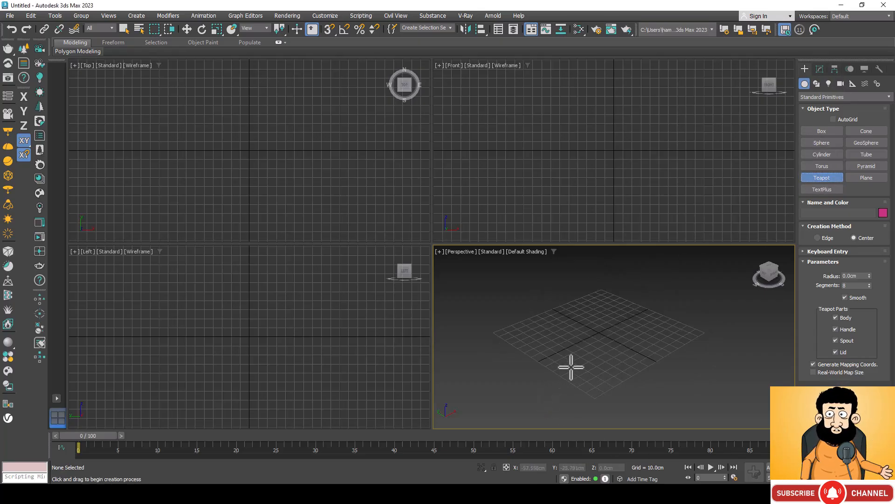
Create a teapot primitive in the Perspective viewport and delete it again.
left_click_drag(584, 324, 594, 336)
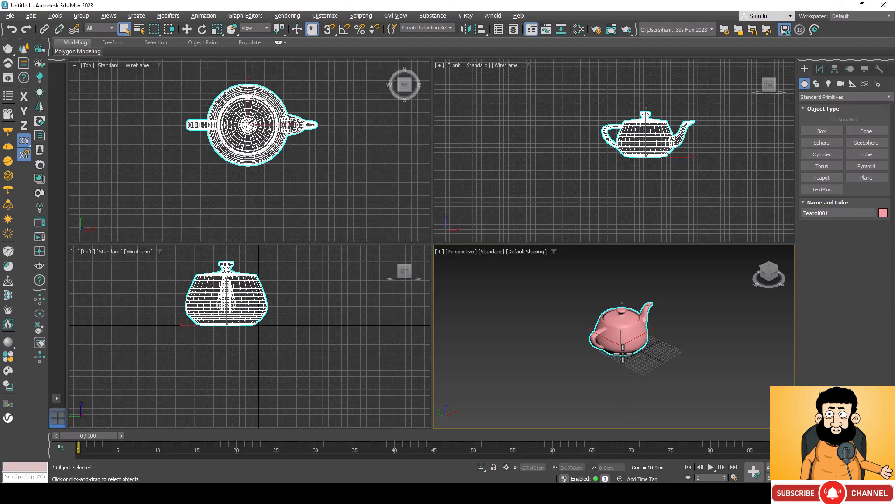
key("Delete")
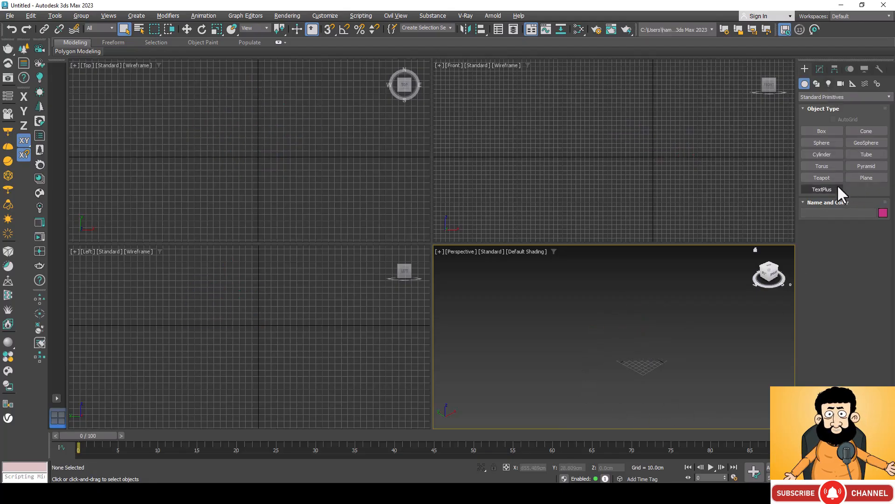
Create a standard cylinder with a radius of about 106.6 cm and a height of about 145.2 cm in the Perspective viewport.
left_click(827, 150)
left_click_drag(605, 324, 616, 344)
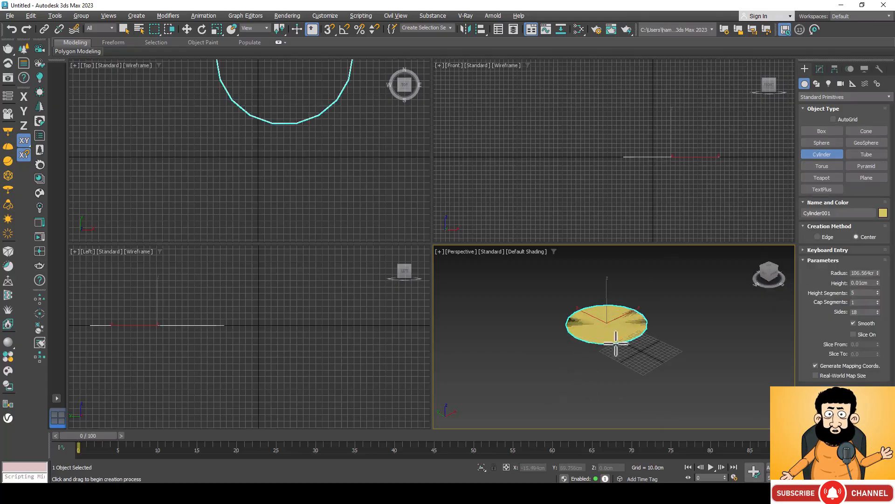
left_click(632, 276)
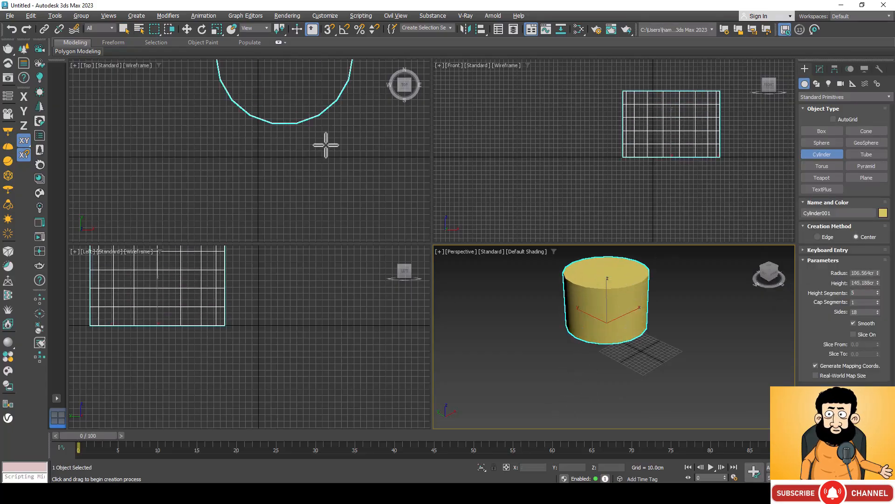
View the whole cylinder in the Top viewport and switch between maximized Top and Perspective views, ending with Perspective maximized.
scroll(326, 145, "down", 2)
scroll(356, 173, "down", 3)
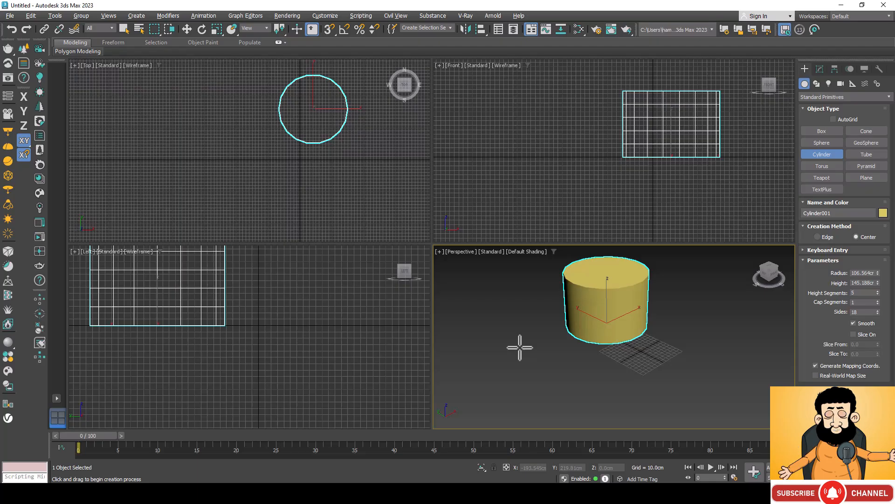
key("alt+w")
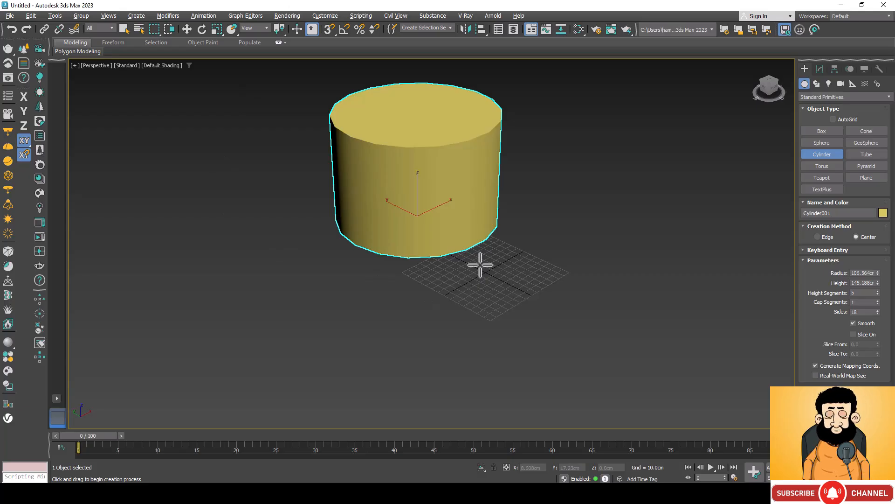
key("alt+w")
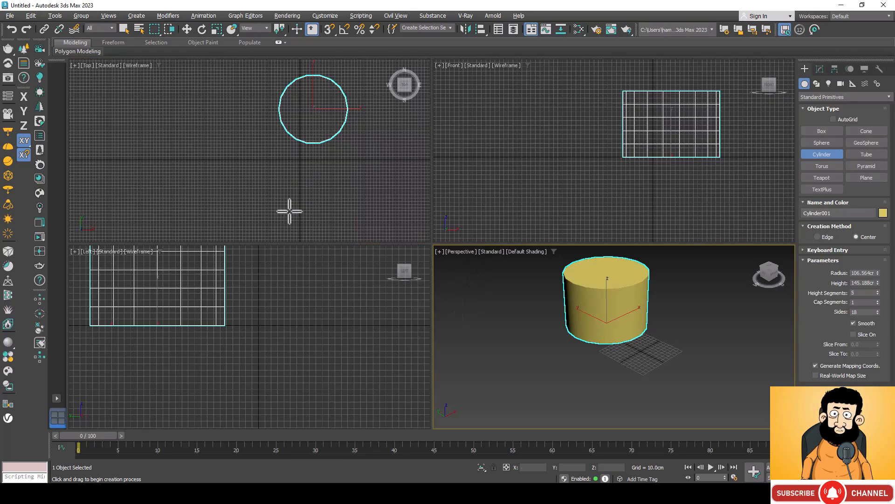
right_click(250, 155)
key("alt+w")
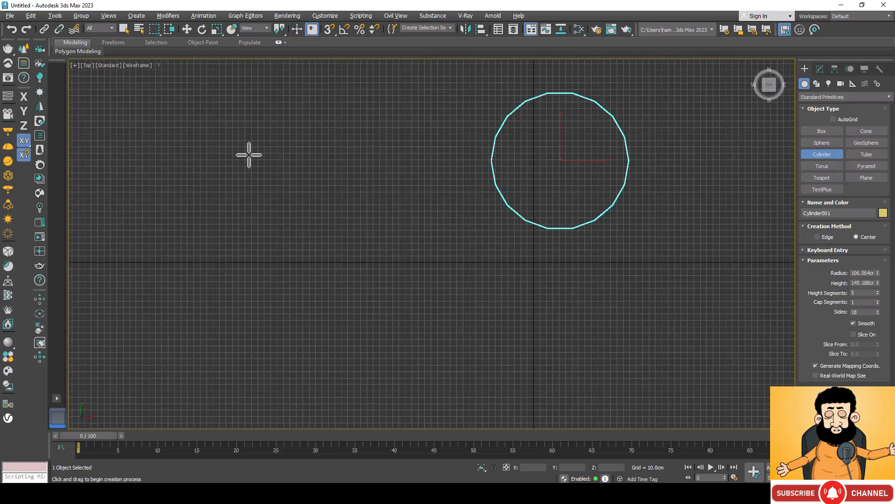
key("alt+w")
right_click(489, 334)
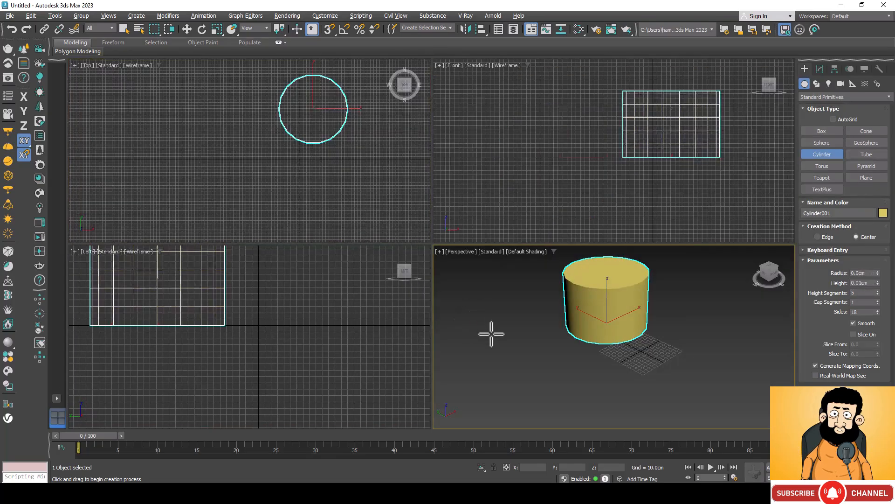
key("alt+w")
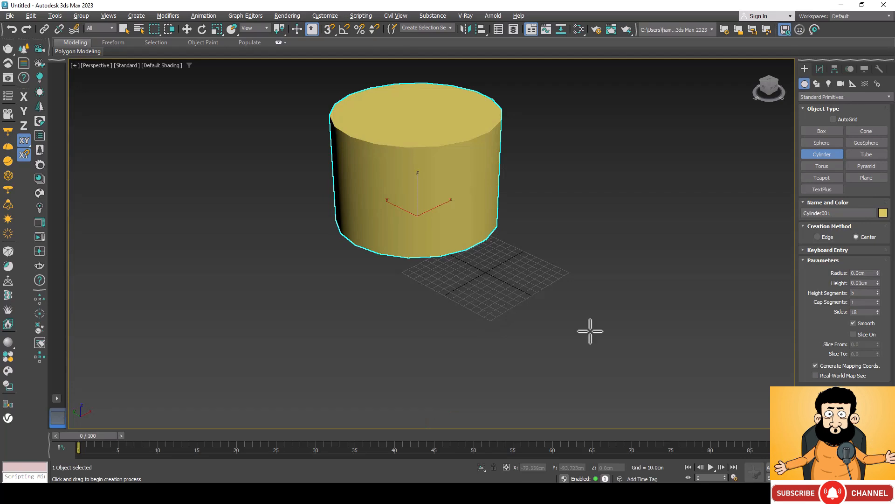
Show the cylinder's modify parameters and inspect the object from near and far in the Perspective viewport.
left_click(819, 69)
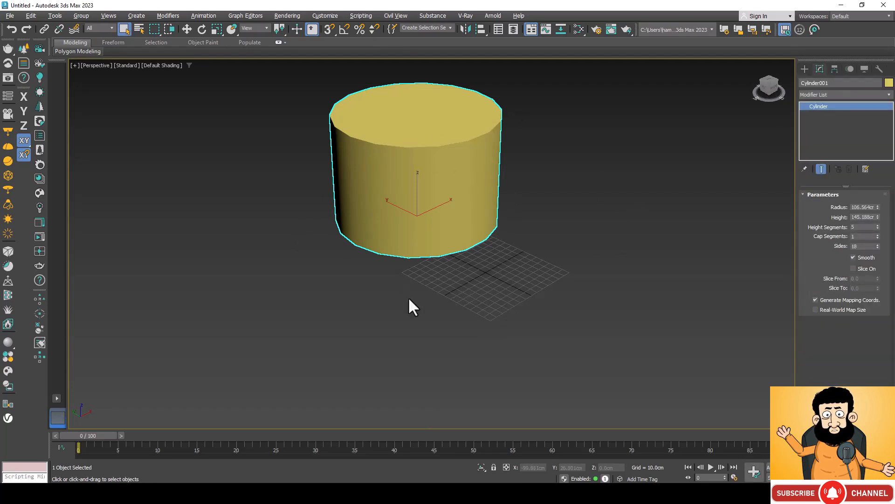
scroll(413, 327, "down", 3)
scroll(424, 201, "up", 2)
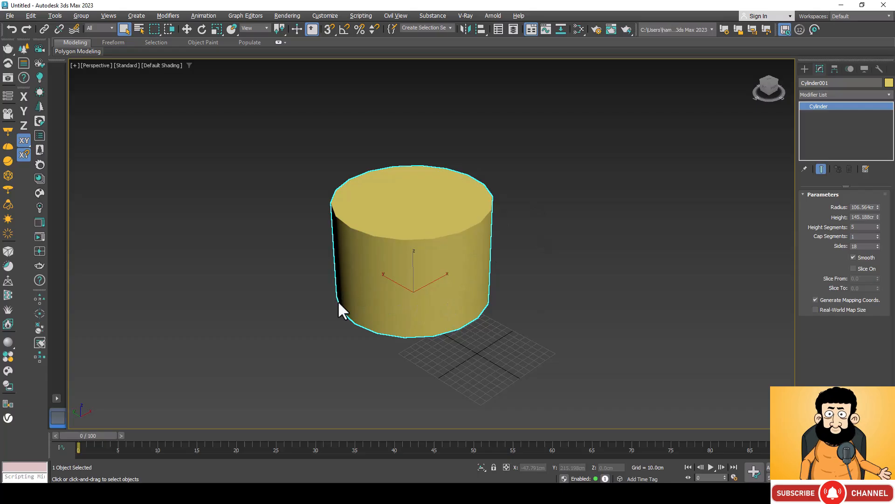
scroll(339, 303, "up", 3)
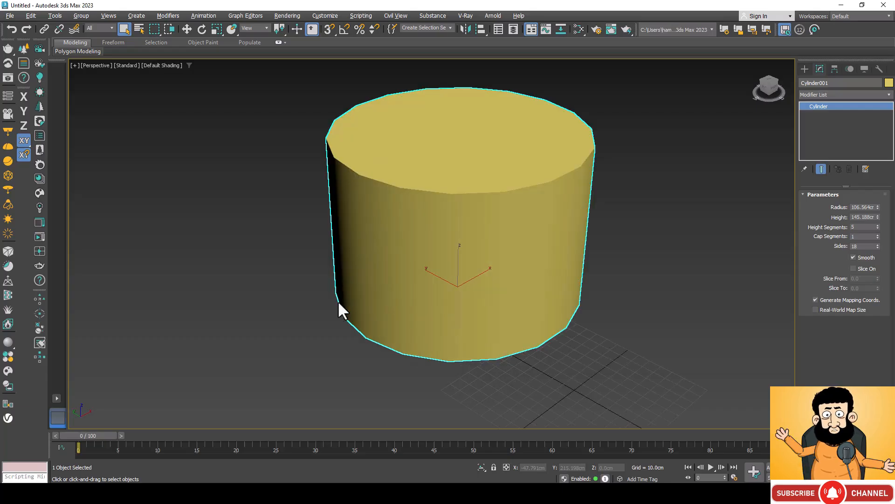
scroll(216, 152, "up", 3)
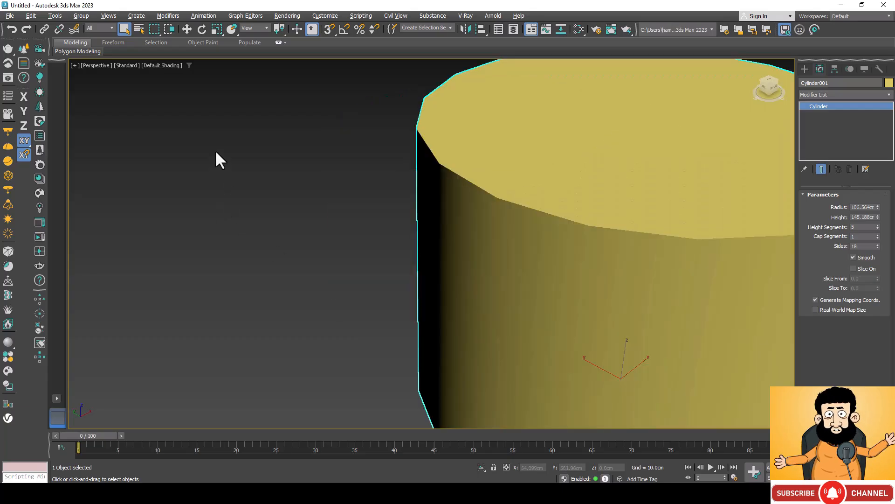
scroll(216, 153, "up", 3)
scroll(216, 153, "down", 10)
scroll(216, 153, "up", 15)
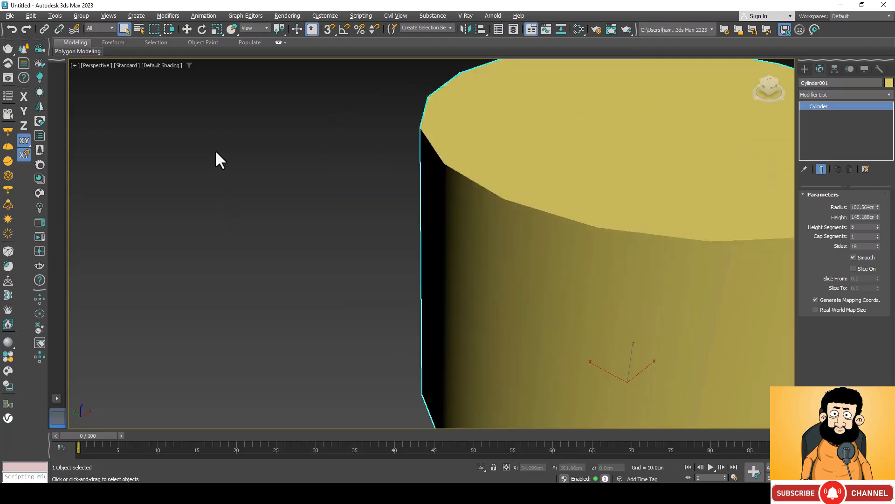
scroll(216, 153, "down", 5)
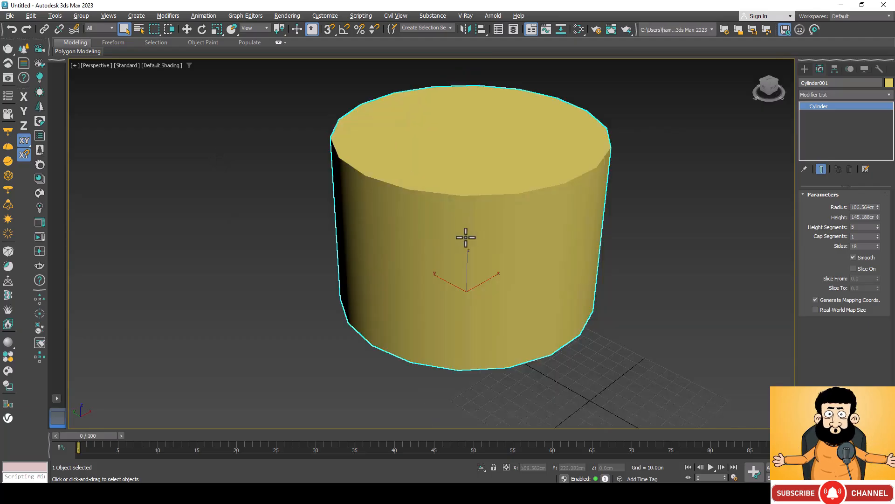
scroll(483, 245, "up", 6)
scroll(483, 245, "down", 8)
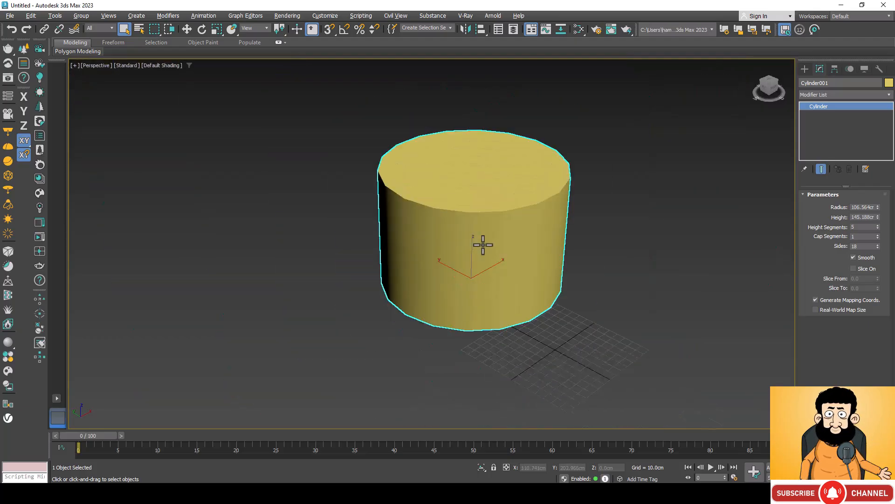
scroll(483, 245, "down", 3)
scroll(483, 245, "up", 2)
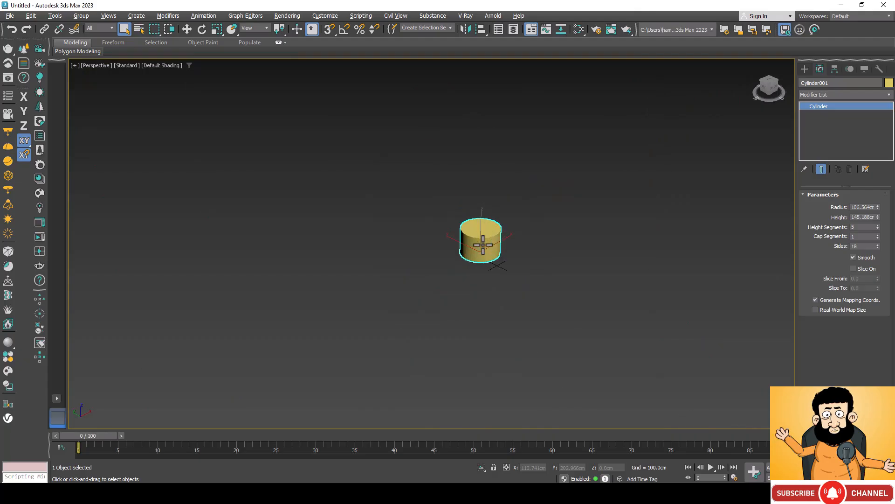
scroll(483, 243, "down", 2)
scroll(483, 243, "up", 6)
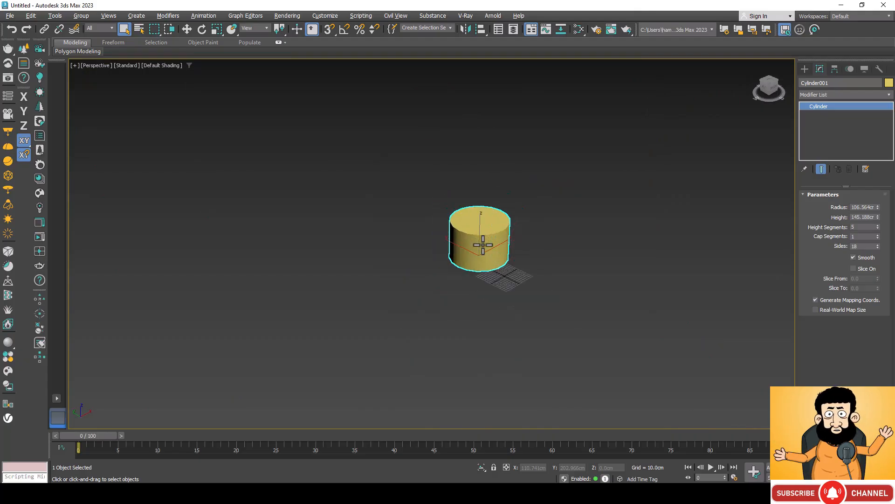
scroll(444, 260, "down", 4)
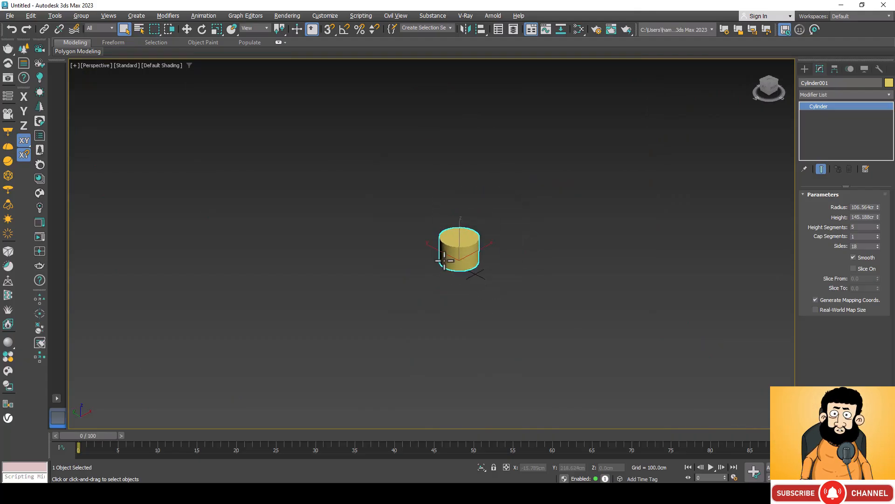
scroll(444, 261, "up", 4)
scroll(777, 226, "up", 4)
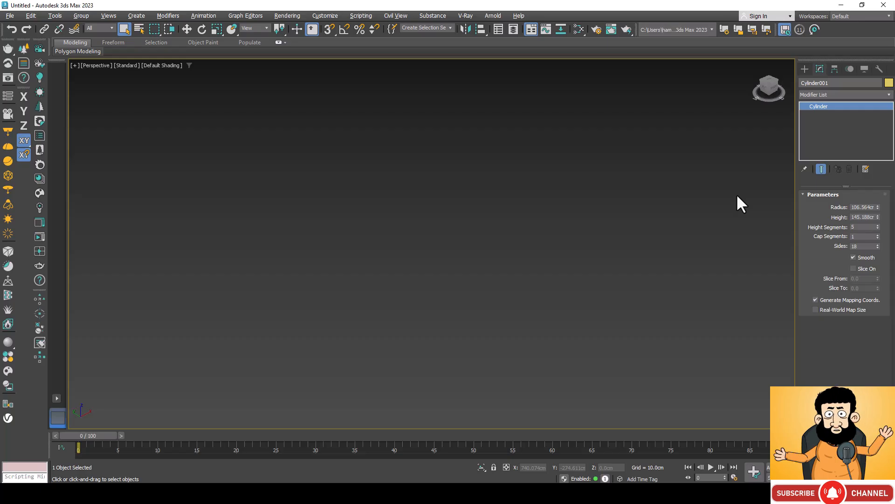
Frame the selected cylinder in the Perspective viewport and examine it close up and from afar with the Zoom tool.
key("z")
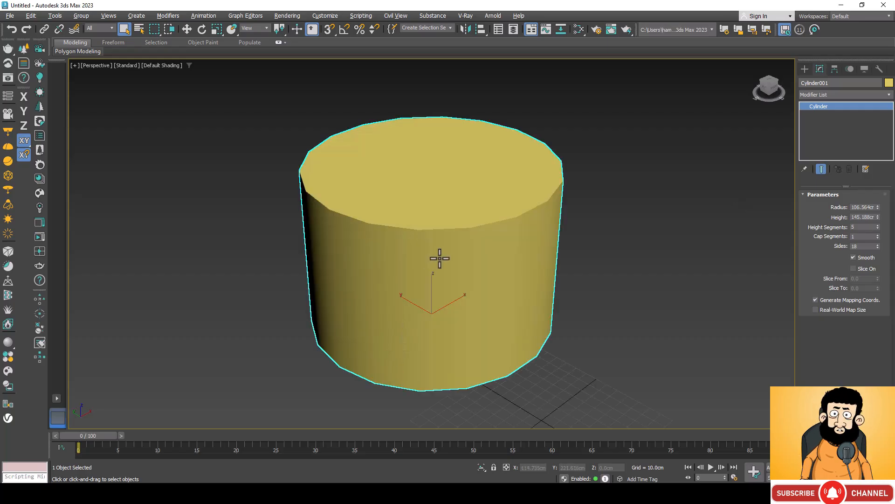
scroll(486, 236, "down", 5)
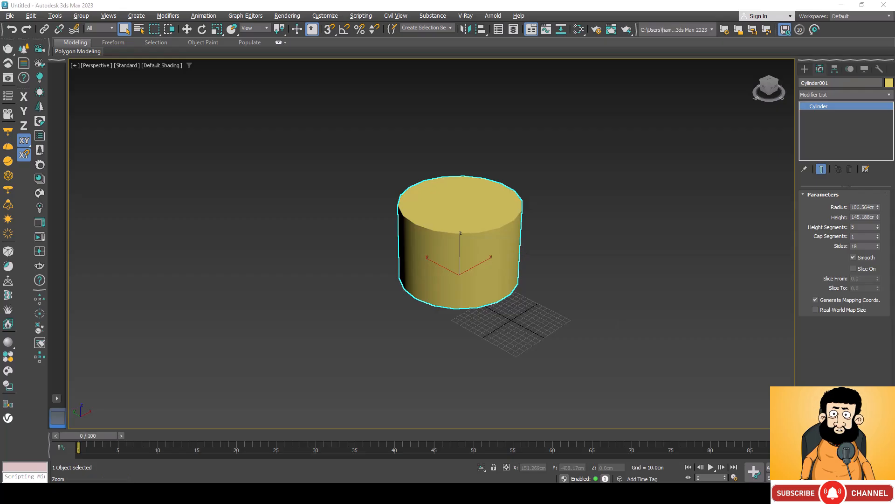
left_click(845, 467)
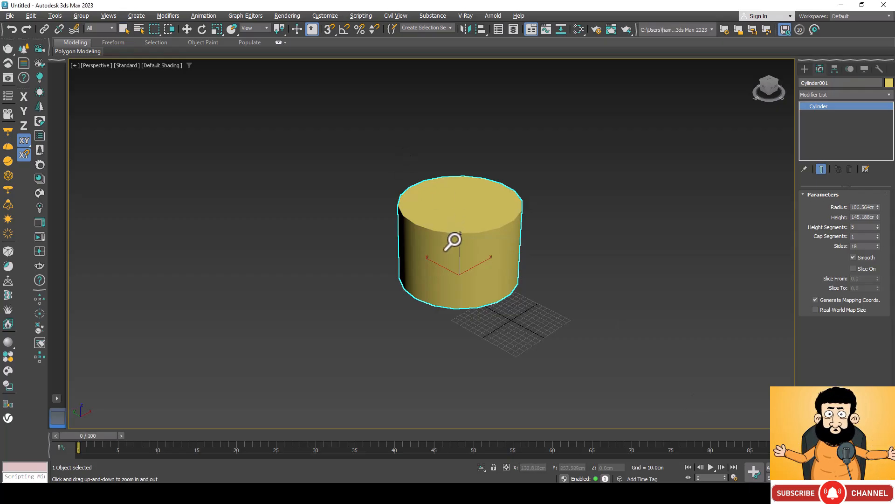
scroll(446, 251, "up", 10)
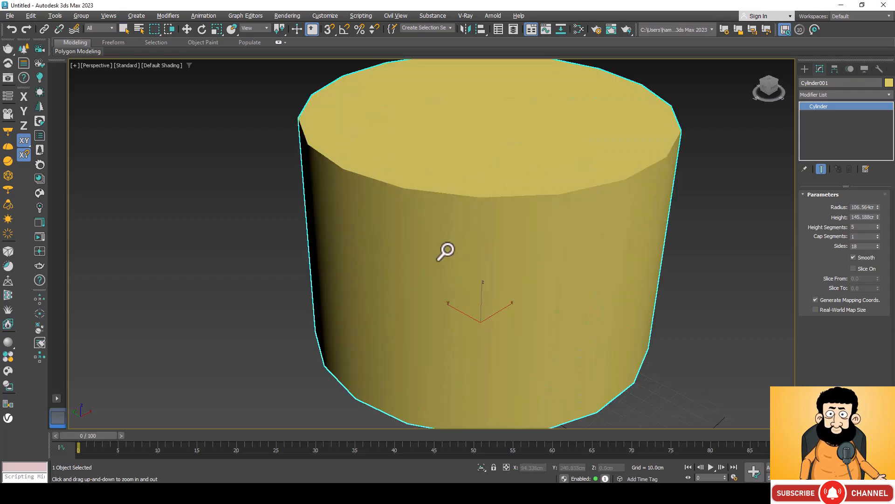
scroll(446, 251, "up", 5)
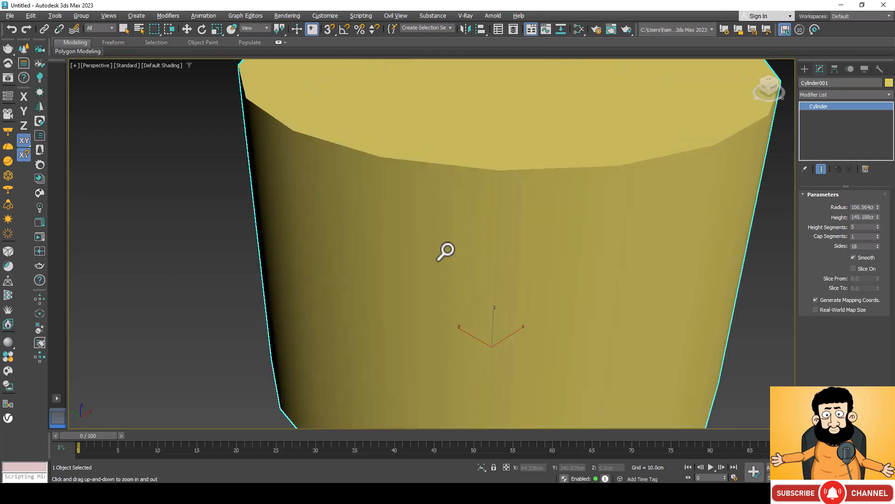
scroll(445, 251, "up", 2)
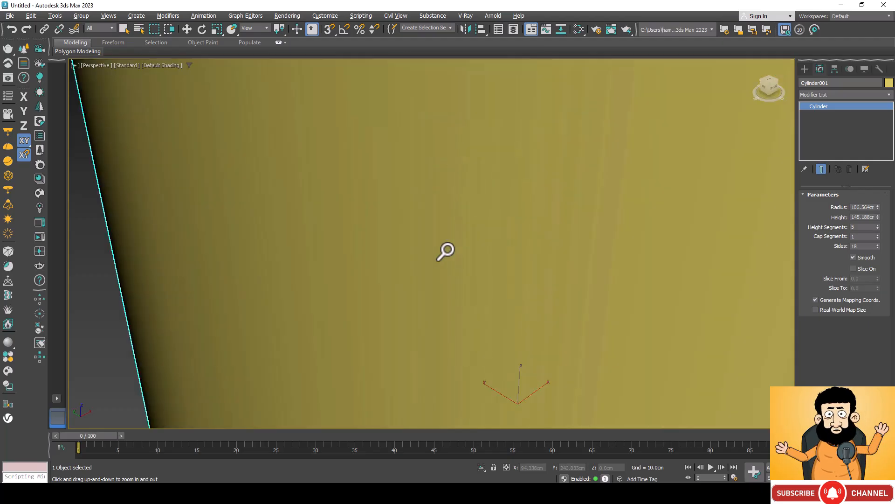
scroll(445, 251, "down", 10)
scroll(446, 251, "down", 10)
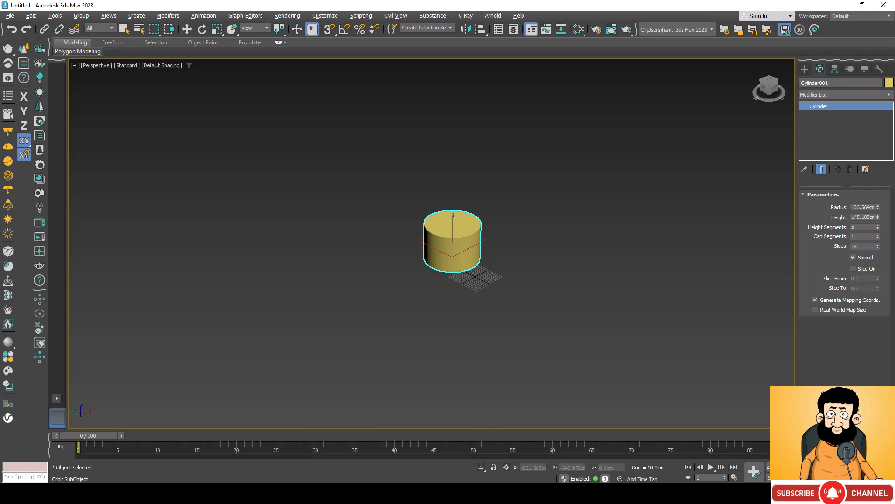
Orbit the Perspective view with Orbit SubObject to examine the cylinder from several sides and heights.
left_click(876, 478)
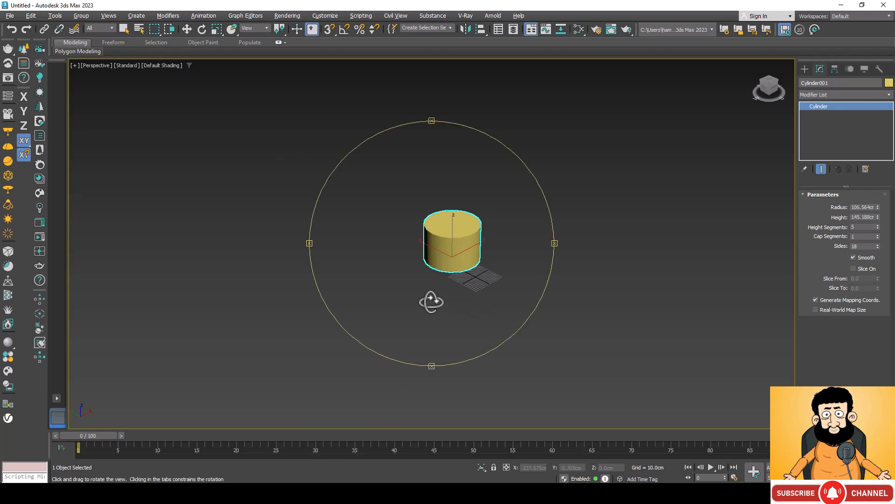
left_click_drag(432, 301, 513, 301)
left_click_drag(407, 278, 495, 268)
left_click_drag(370, 276, 498, 286)
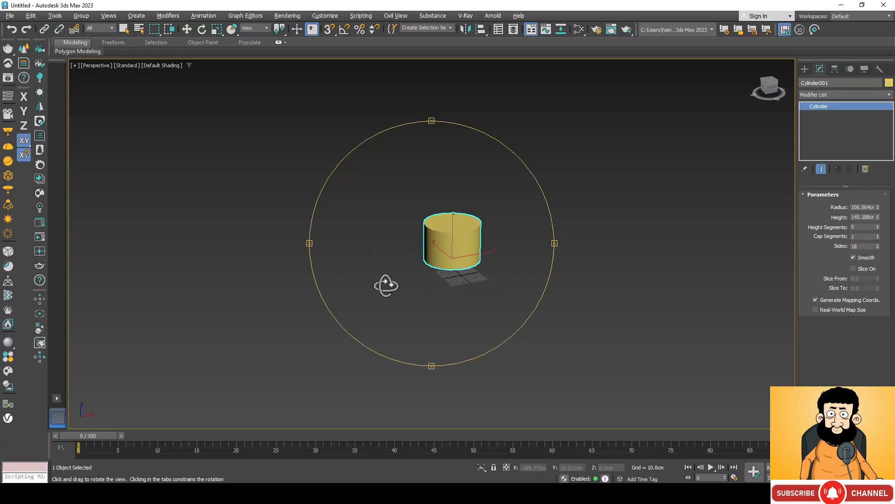
left_click_drag(386, 284, 495, 291)
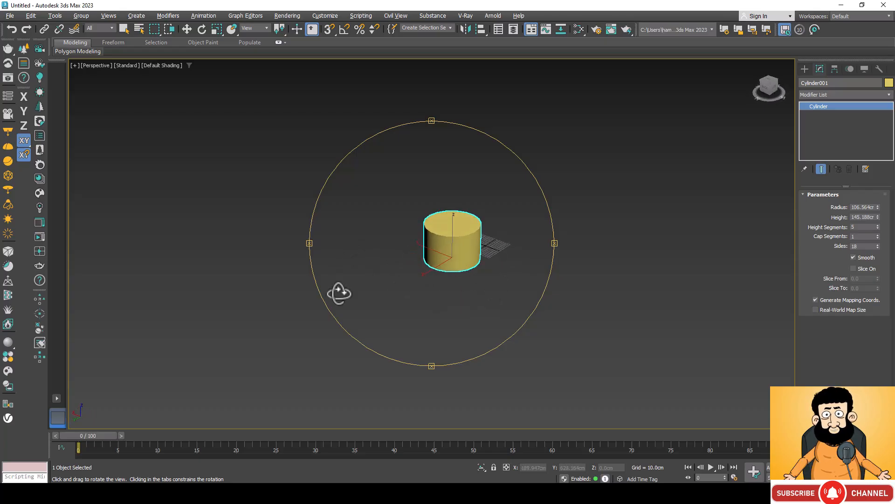
left_click_drag(367, 278, 400, 258)
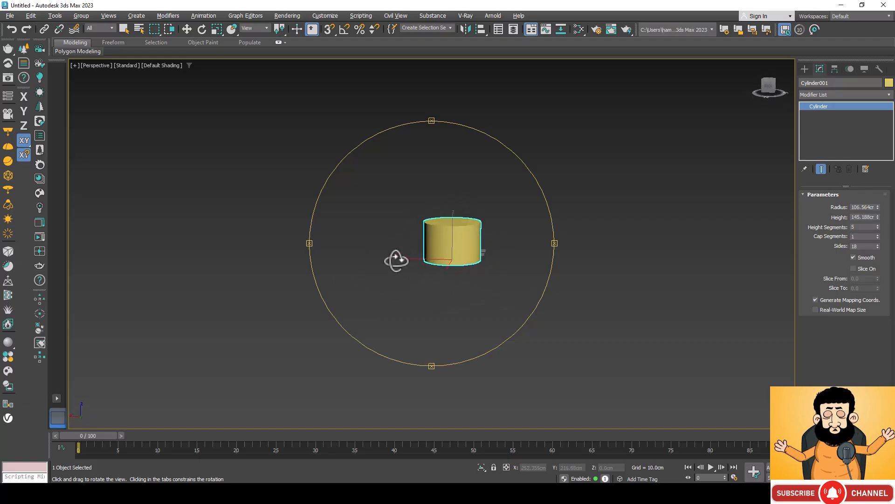
left_click_drag(502, 265, 428, 278)
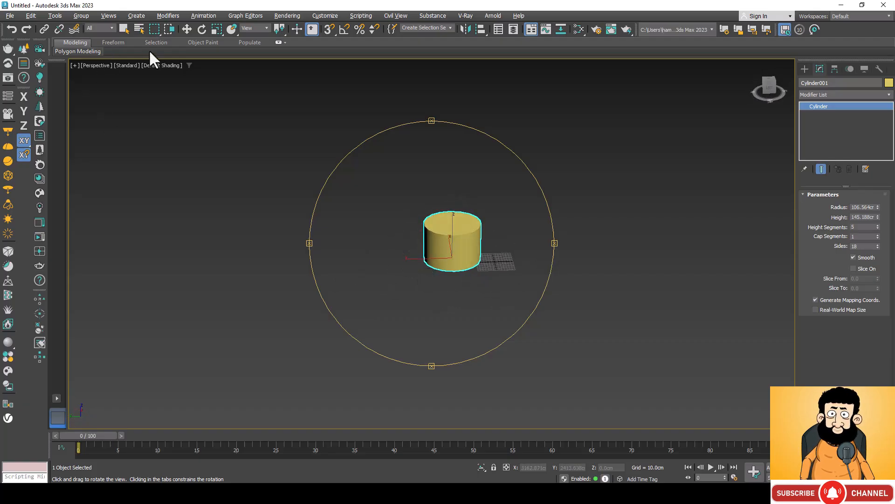
Restore the four-viewport layout and deselect the cylinder with the Left viewport active.
key("Escape")
key("alt+w")
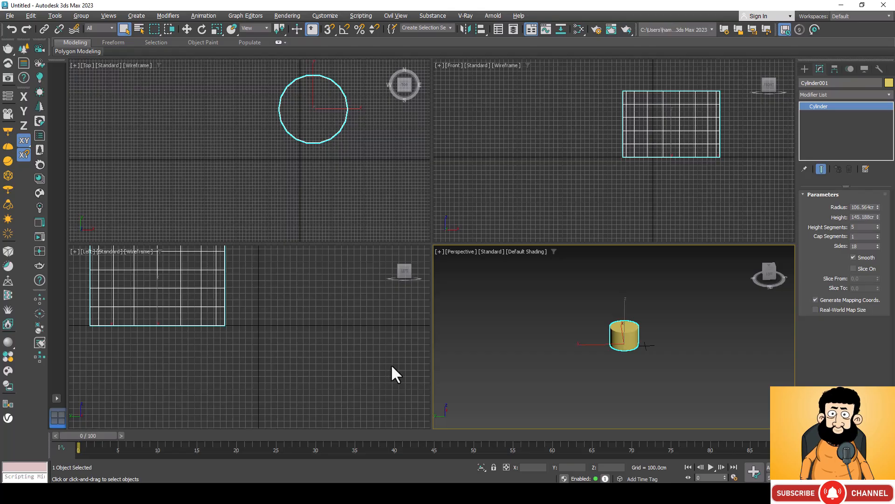
left_click(297, 302)
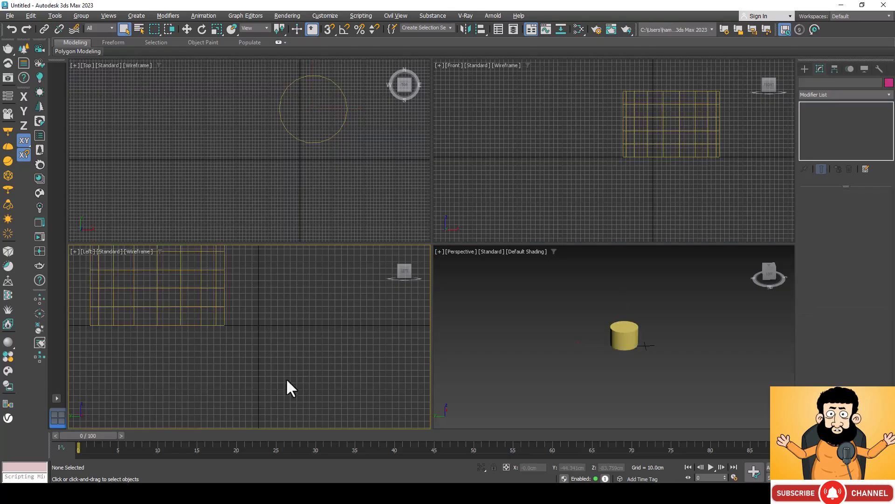
Toggle the home grid off and back on in the Left viewport and in the Top viewport.
key("g")
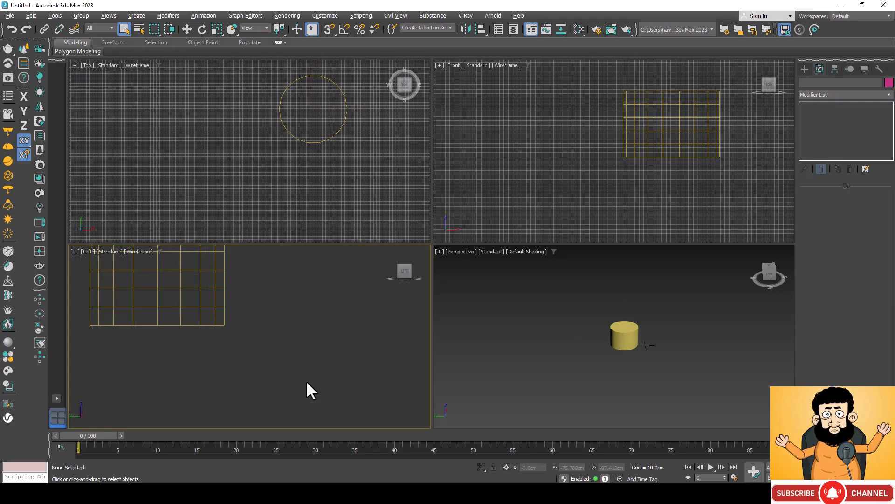
key("g")
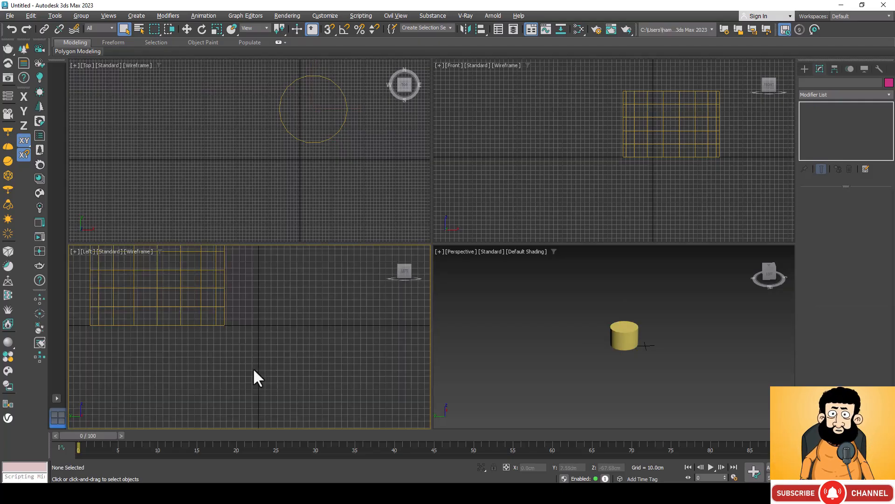
left_click(359, 152)
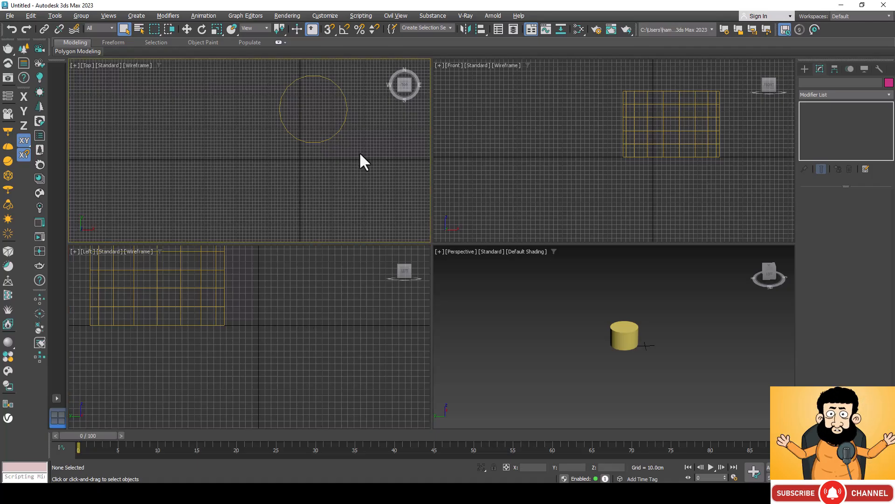
key("g")
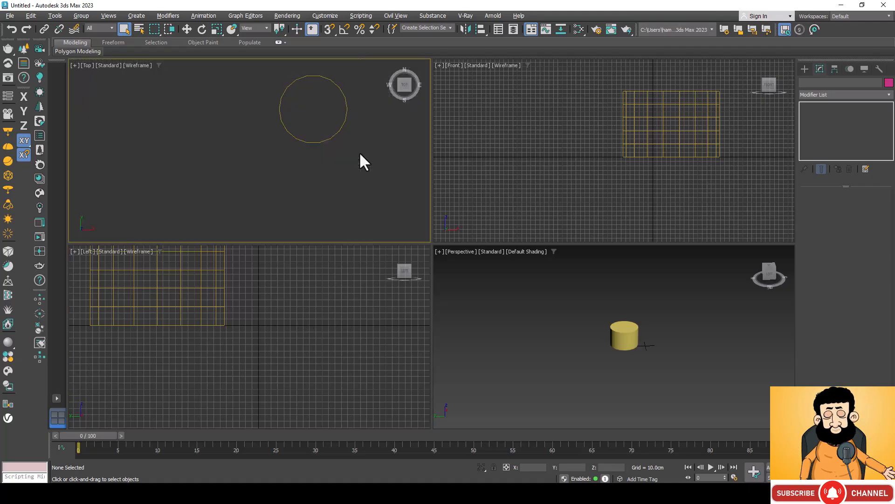
key("g")
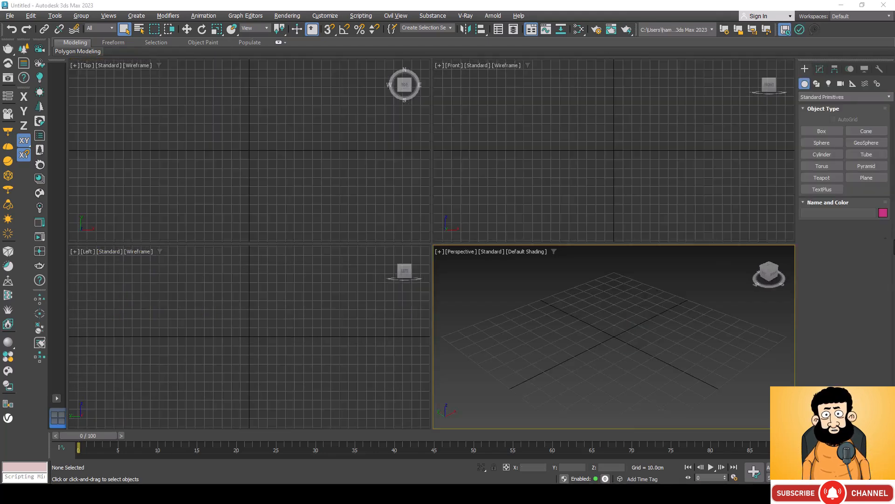
Create a teapot with a radius of about 28.8 cm in the Perspective viewport and maximize that viewport.
left_click(838, 178)
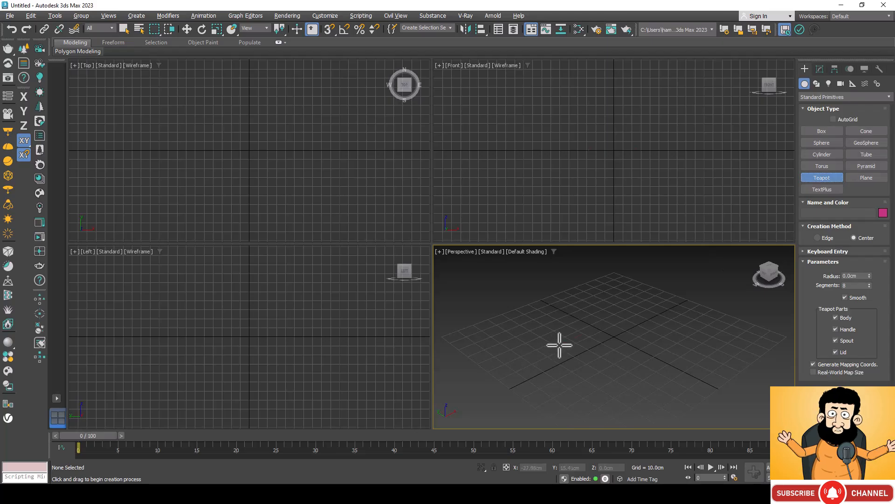
left_click_drag(560, 345, 580, 370)
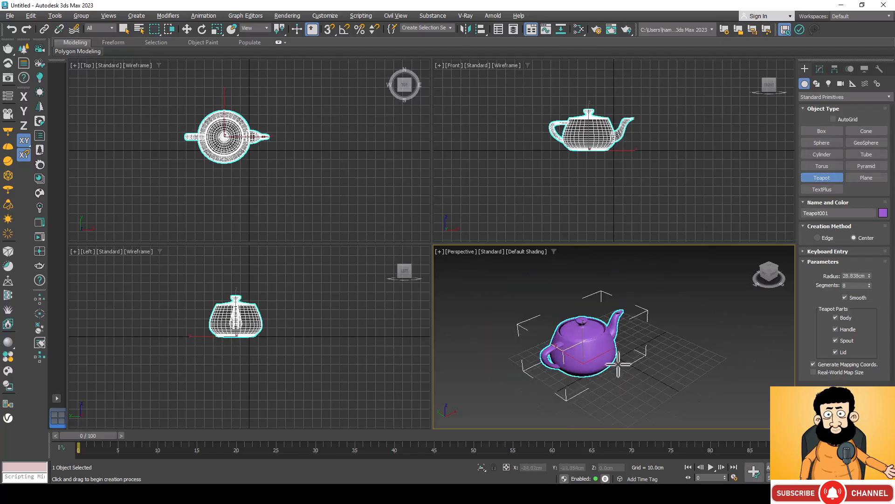
key("alt+w")
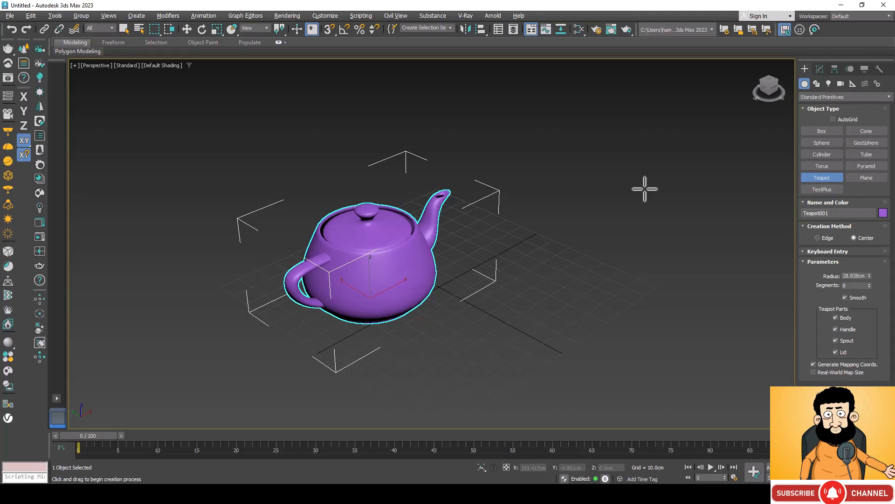
Restore the four-viewport layout, maximize the Left viewport and leave teapot creation for selection mode.
key("alt+w")
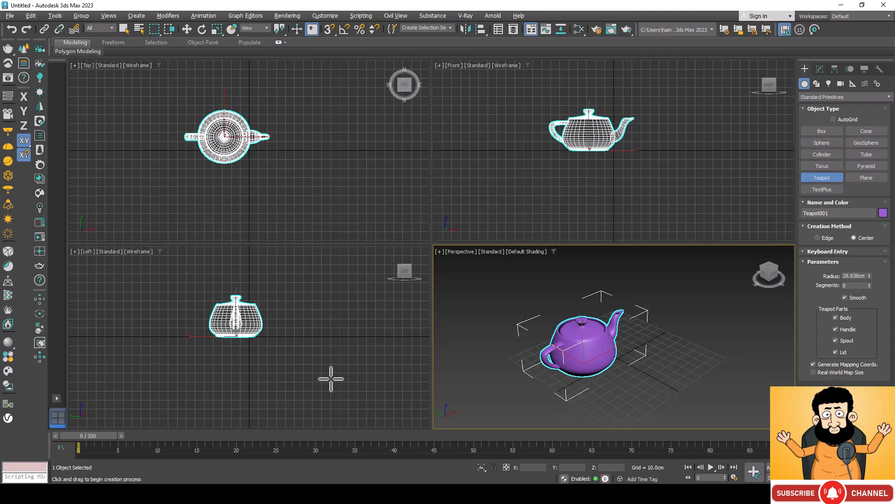
key("alt+w")
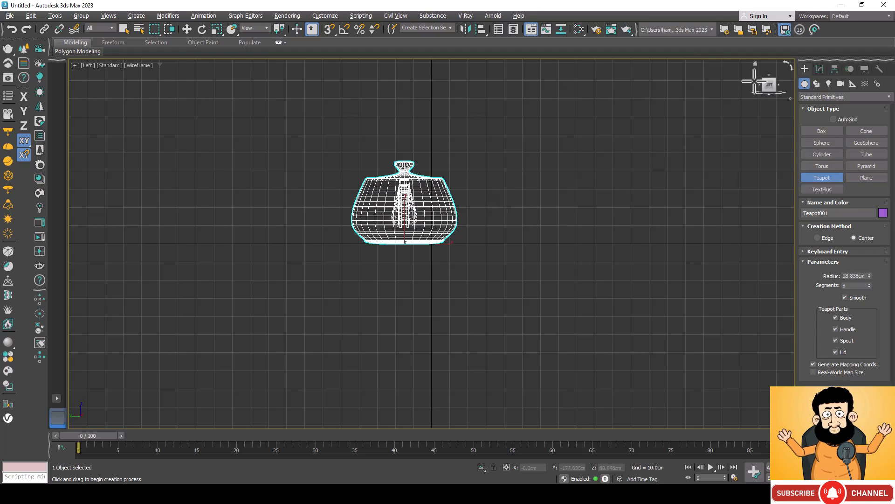
key("q")
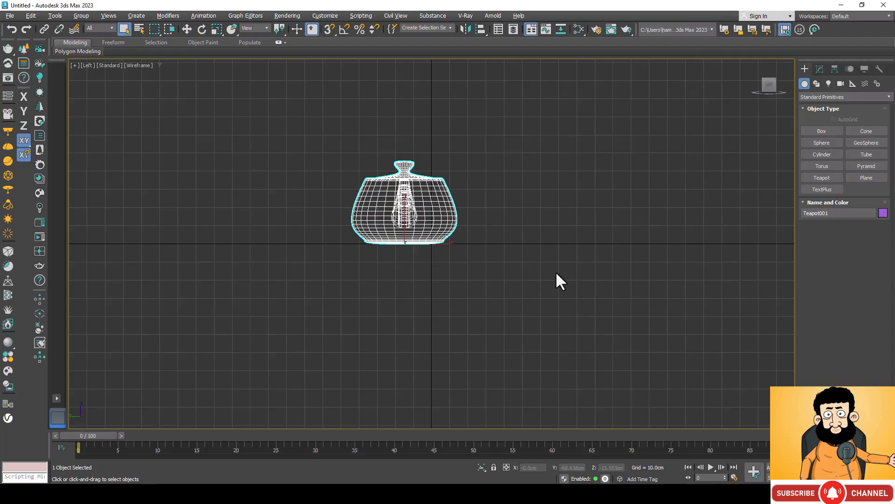
Examine the teapot in the maximized viewport from the Top, Left and Perspective views, using the view shortcuts.
key("t")
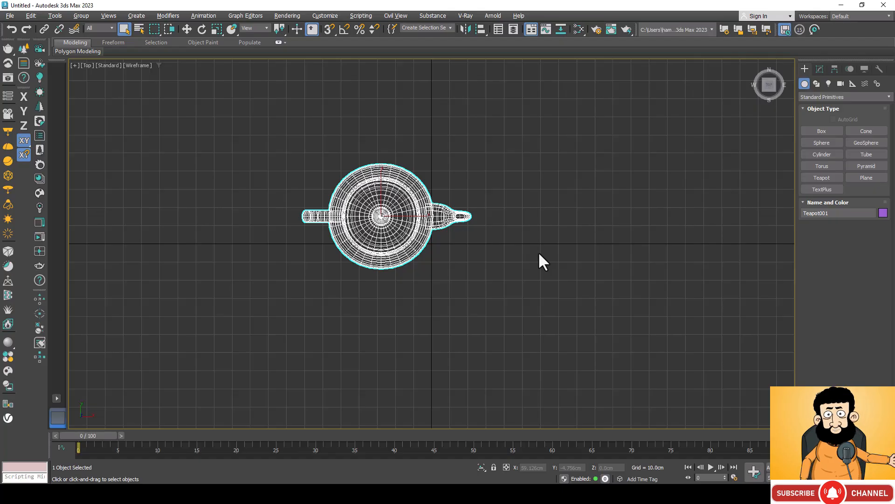
key("l")
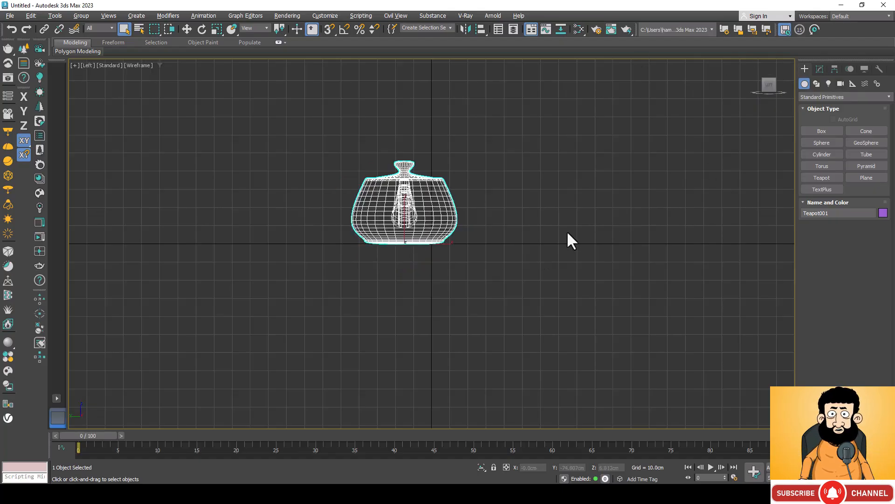
key("p")
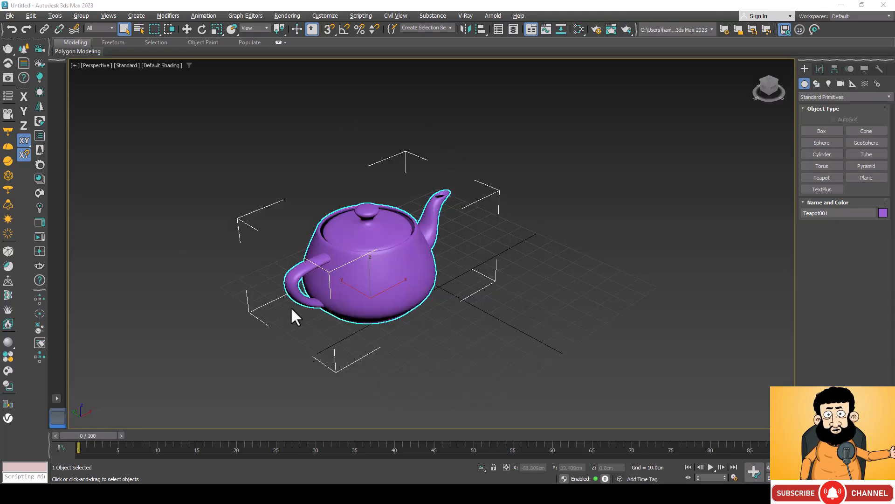
Change the maximized viewport's point of view to Top, Front and Left through its viewport label.
left_click(93, 65)
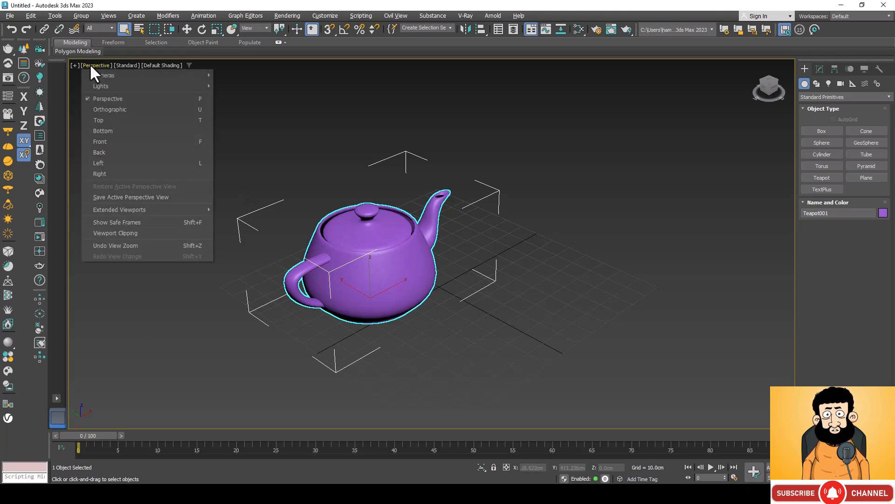
left_click(104, 120)
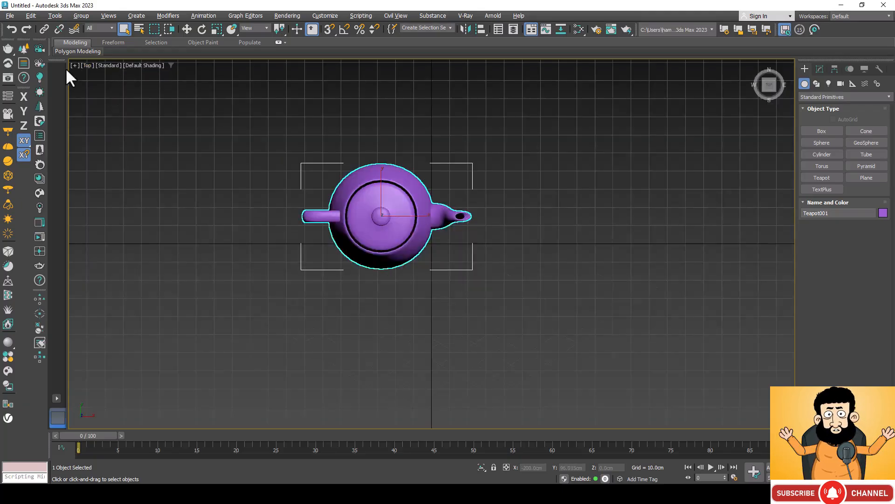
left_click(88, 65)
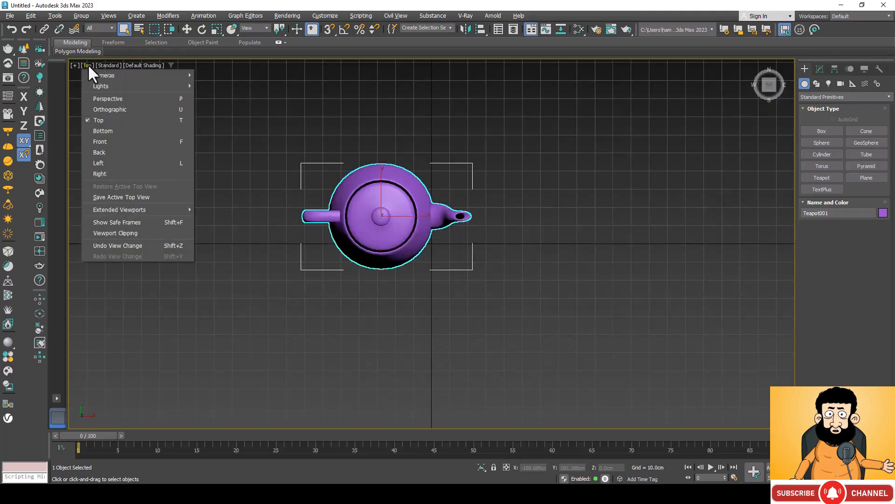
left_click(109, 140)
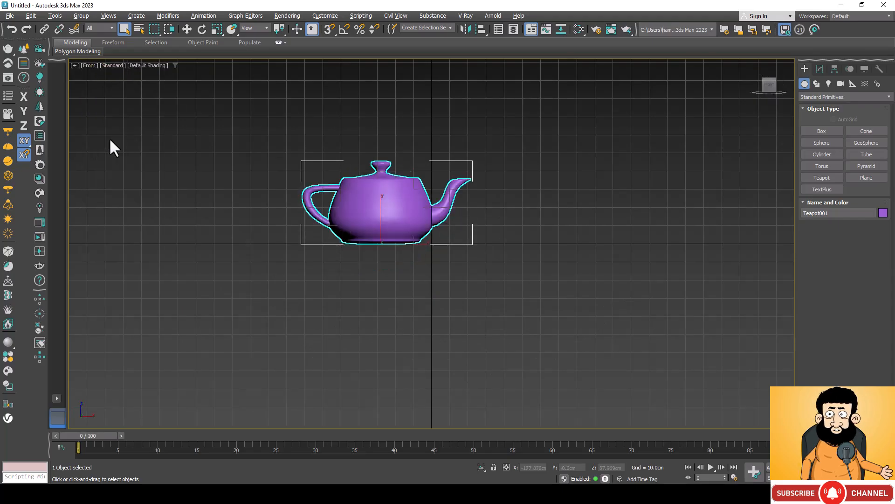
left_click(91, 66)
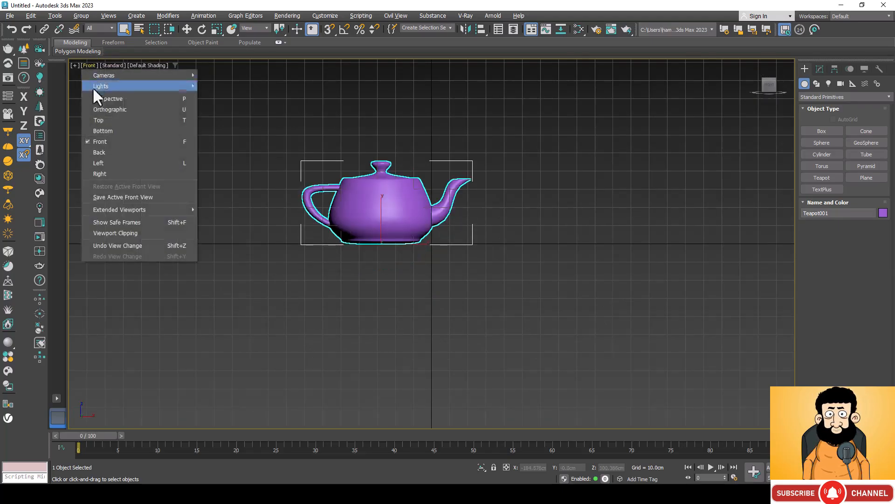
left_click(118, 164)
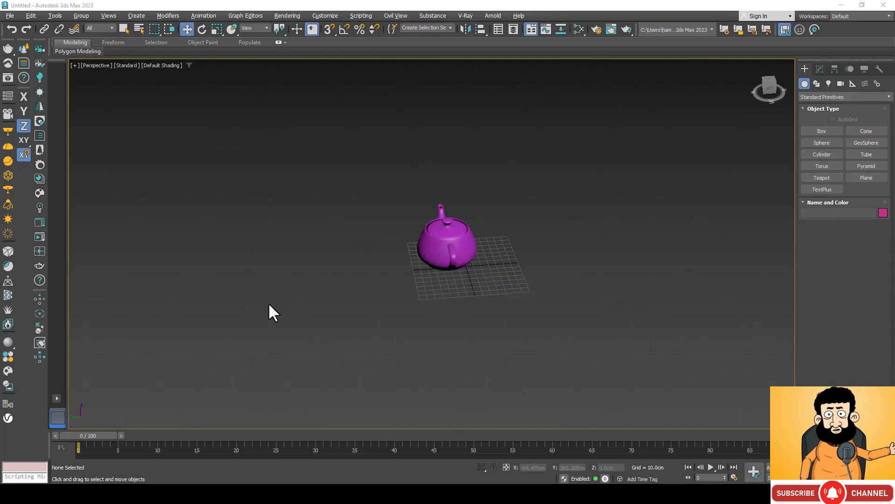
Delete the teapot and draw a box about 170 × 245 × 185 cm in the Perspective viewport.
left_click(457, 238)
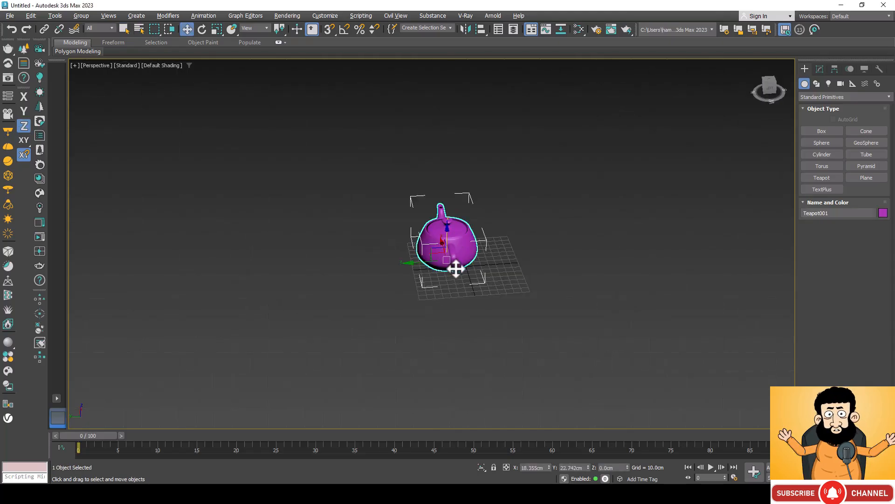
key("Delete")
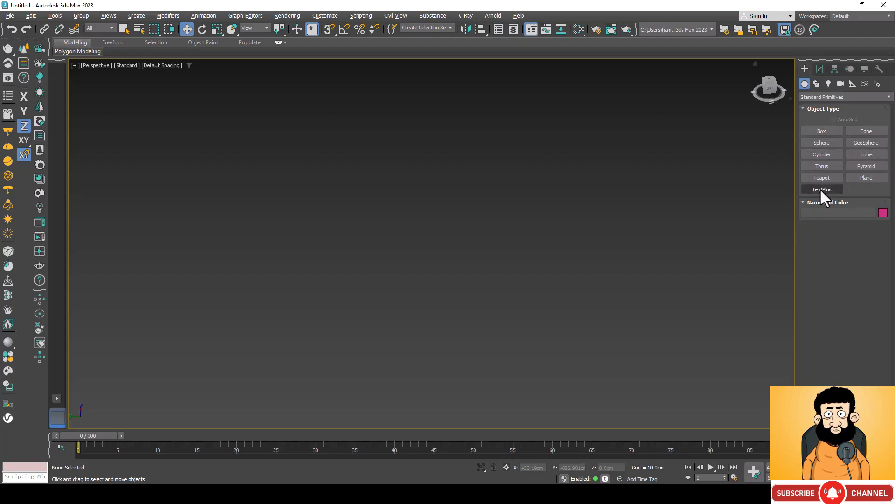
left_click(826, 130)
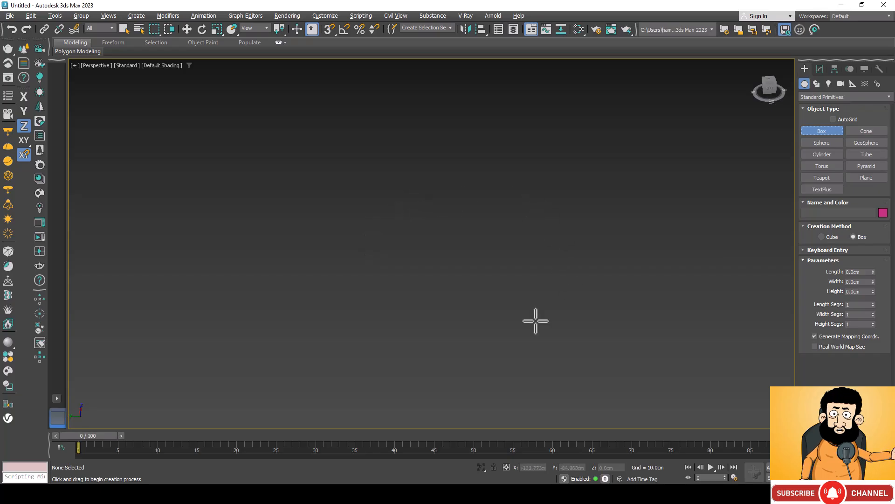
left_click(435, 231)
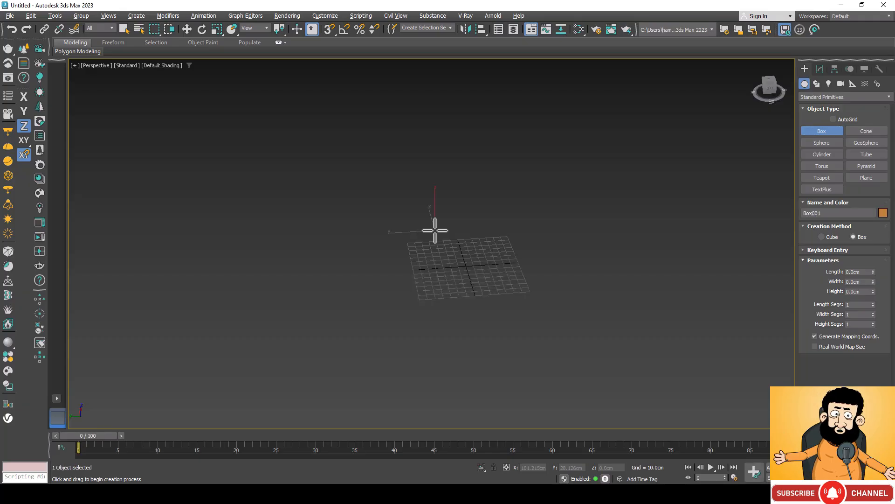
left_click_drag(435, 230, 603, 322)
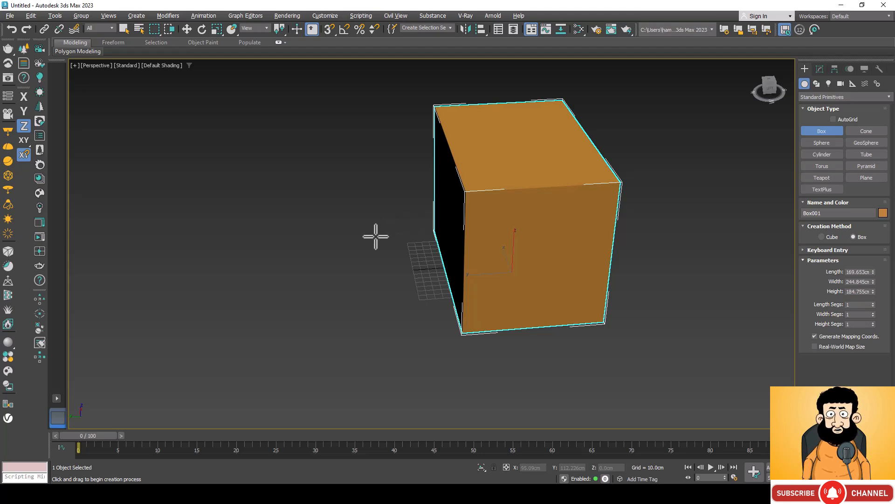
Activate the Move tool, hide the box's selection brackets and inspect the box from near and far.
key("w")
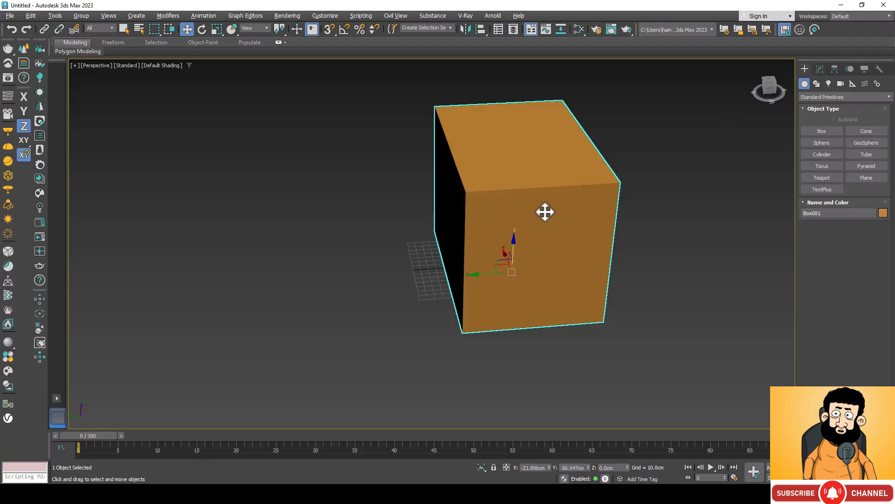
key("j")
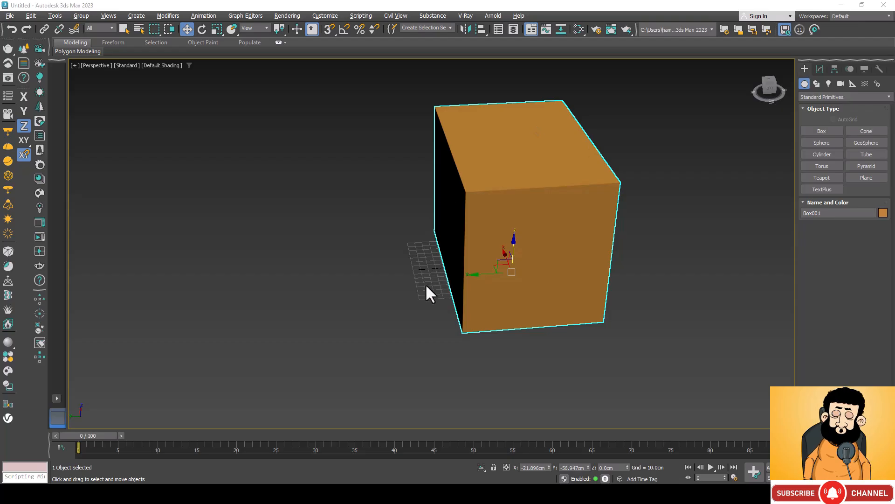
scroll(425, 284, "down", 3)
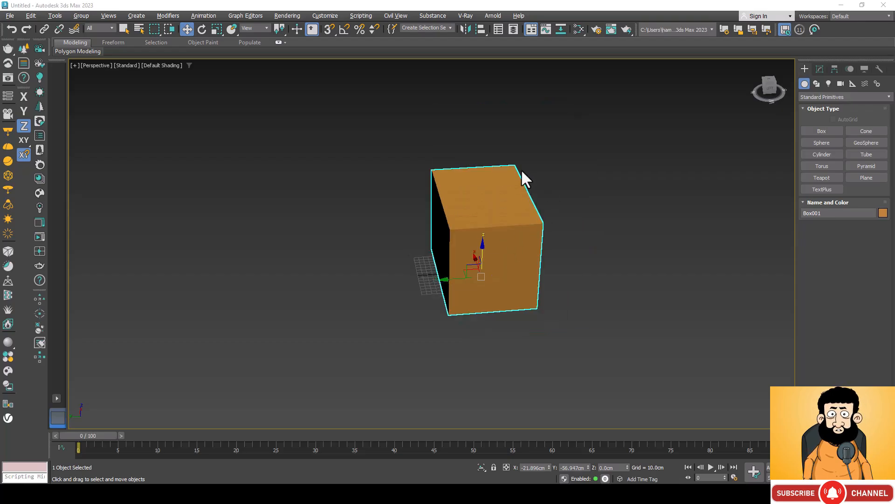
scroll(522, 169, "up", 3)
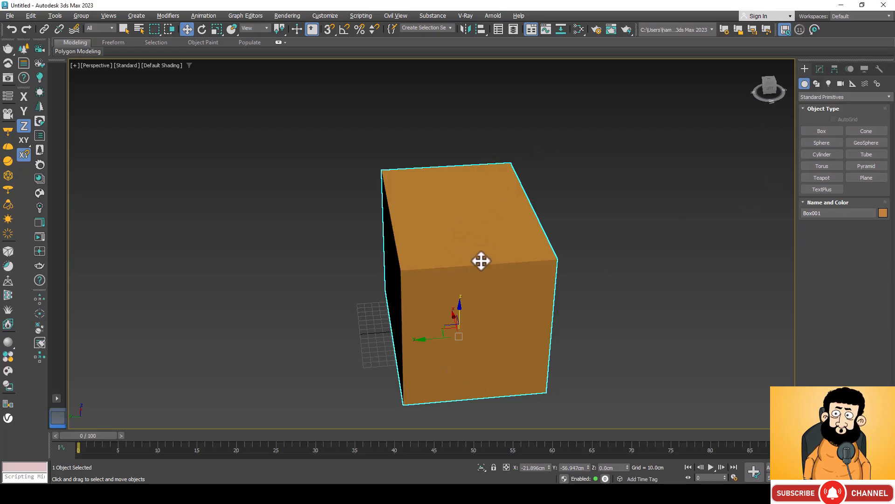
Set the box's length to 100 cm, width to 100 cm and height to 200 cm in its modify parameters.
left_click(819, 70)
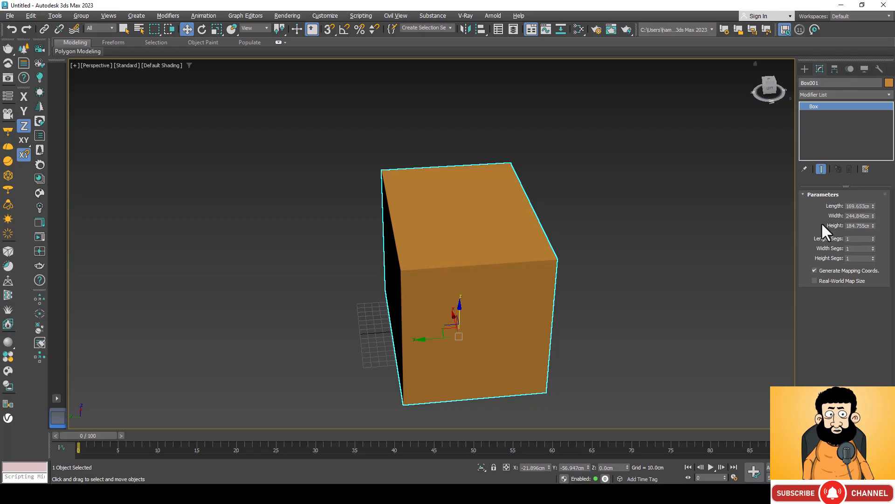
double_click(866, 206)
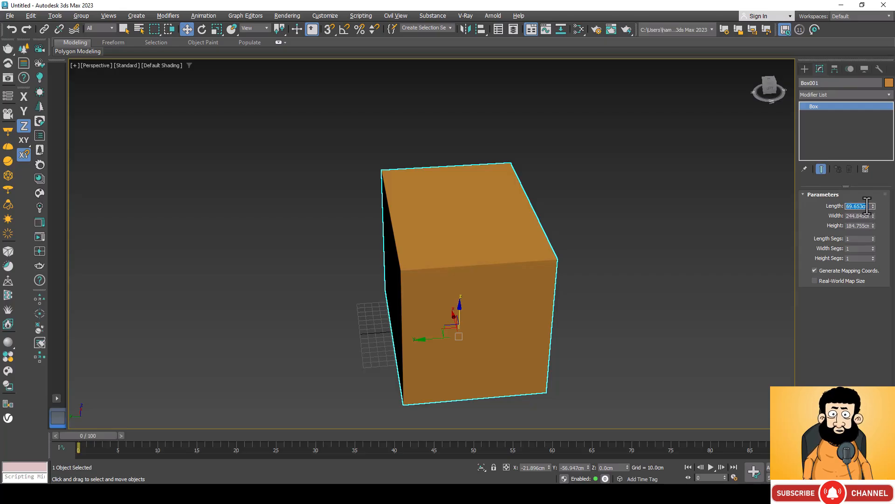
type("100")
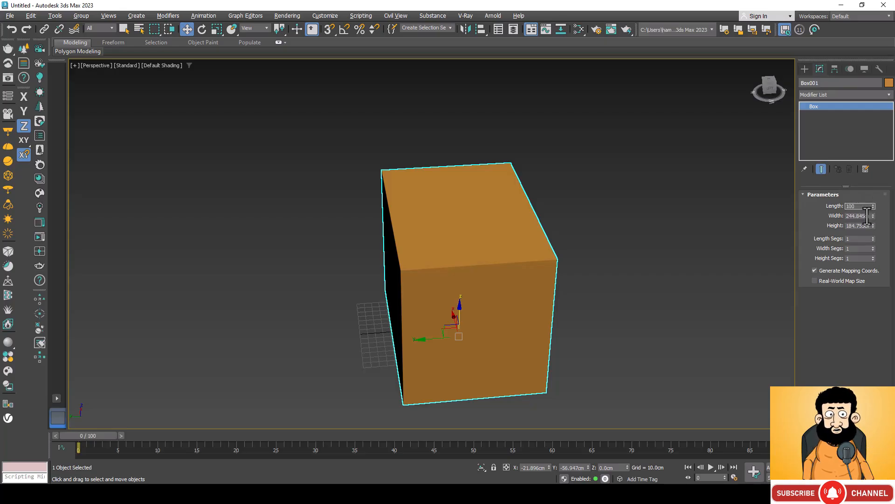
double_click(867, 216)
type("10")
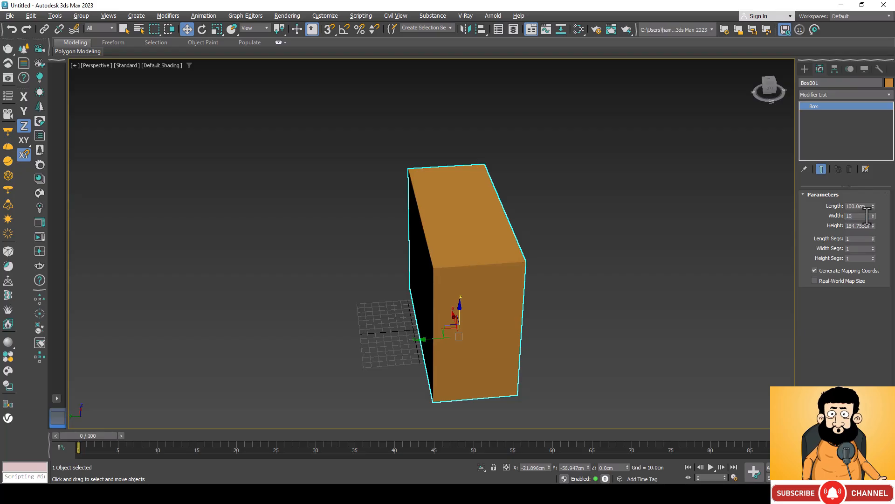
type("0")
double_click(866, 226)
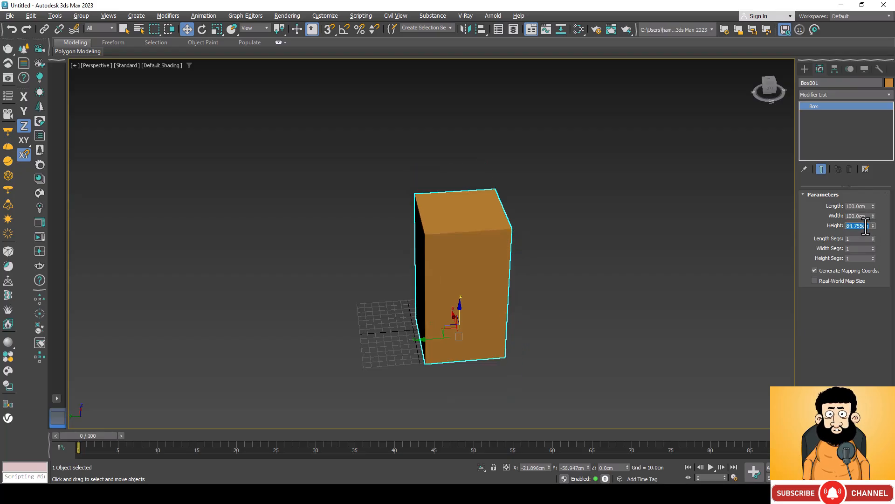
type("200")
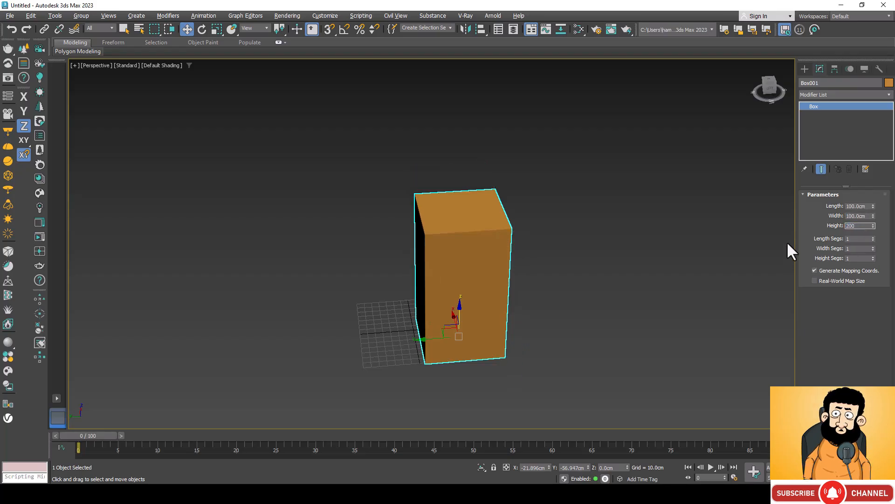
Deselect the box, select it again and inspect it from closer and farther away in the Perspective viewport.
left_click(787, 241)
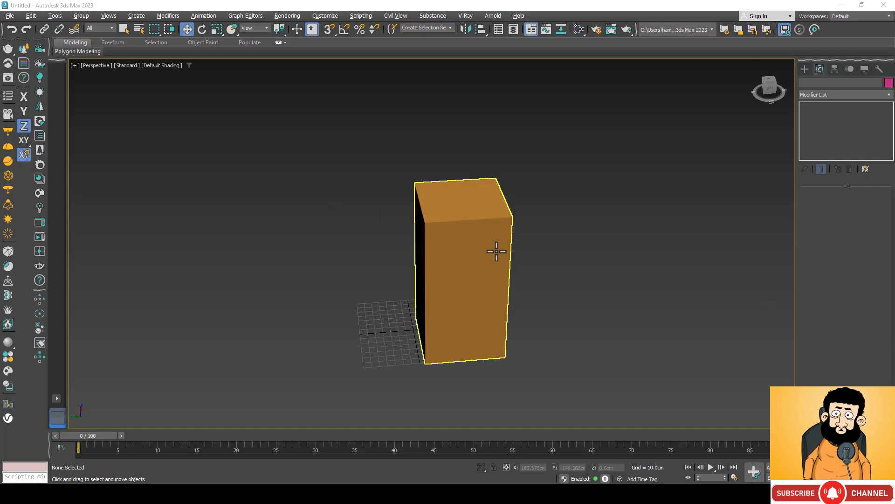
left_click(485, 238)
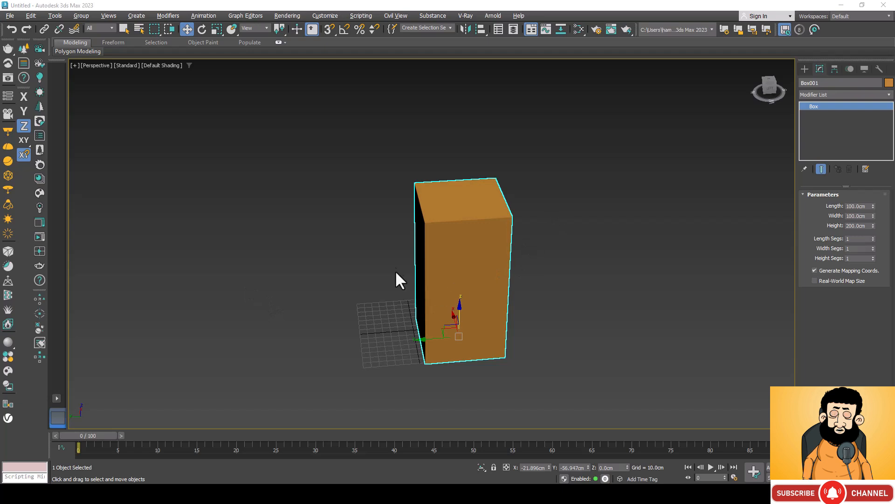
scroll(433, 218, "up", 5)
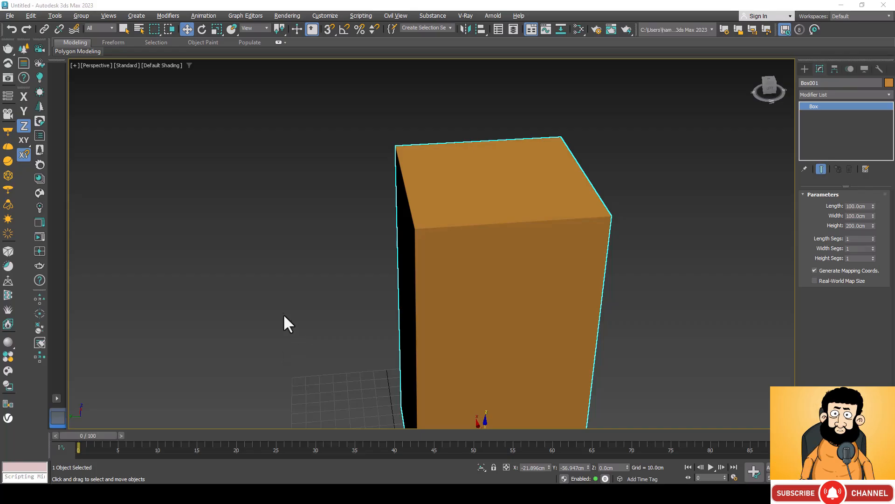
middle_click_drag(284, 316, 367, 296, "alt")
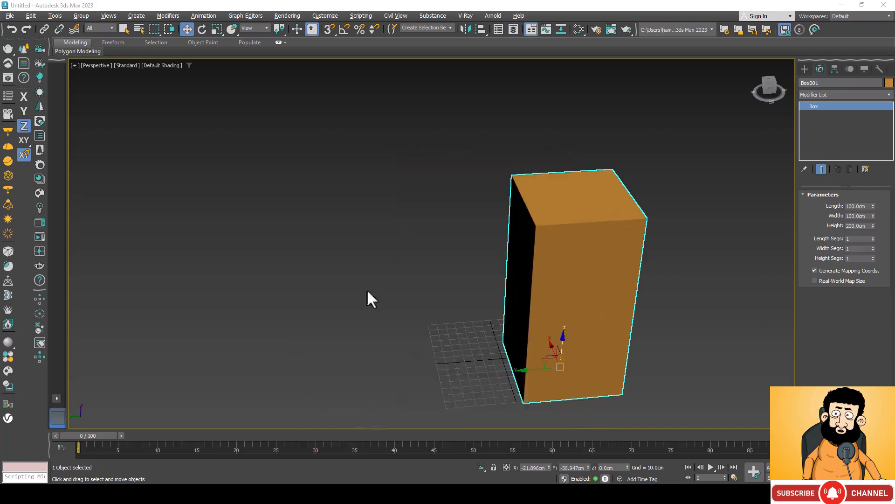
left_click(666, 267)
left_click(601, 280)
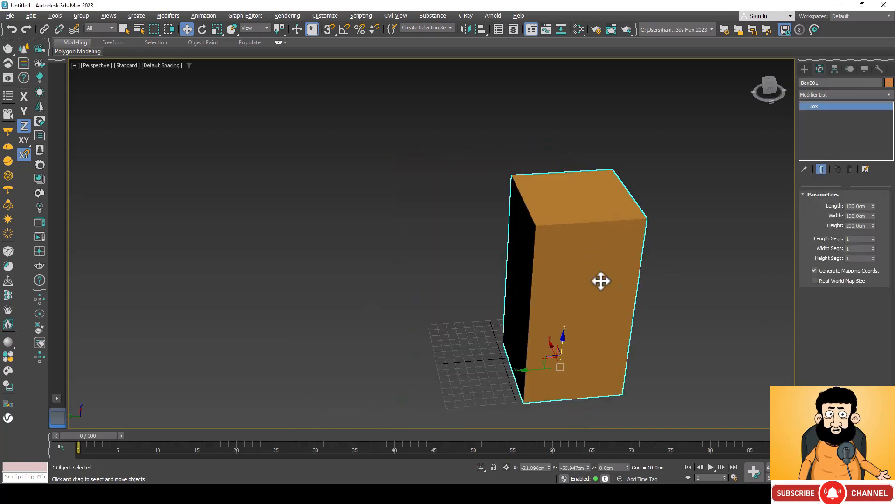
Turn on Edged Faces in the Perspective viewport, then switch it off and on again through the viewport's shading options.
key("F4")
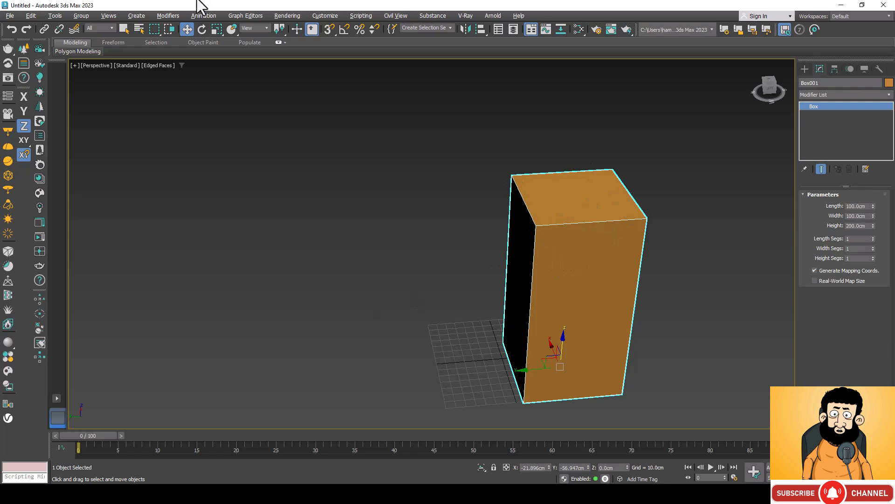
left_click(160, 65)
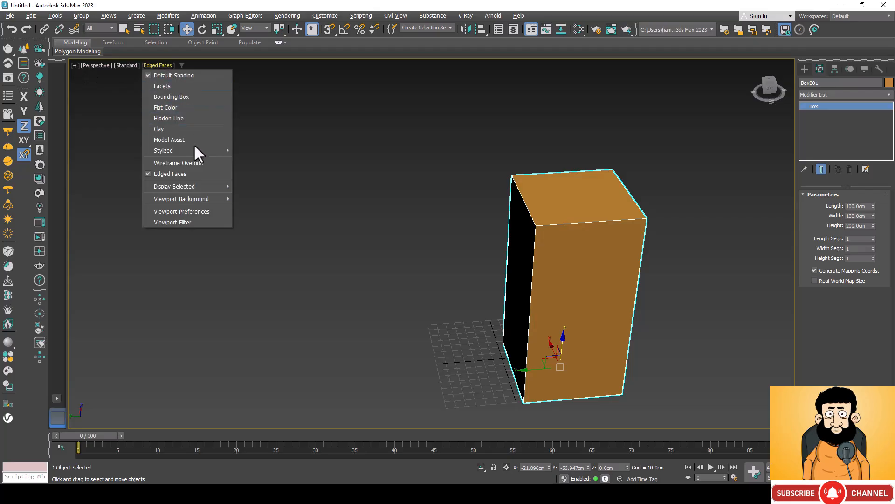
left_click(188, 173)
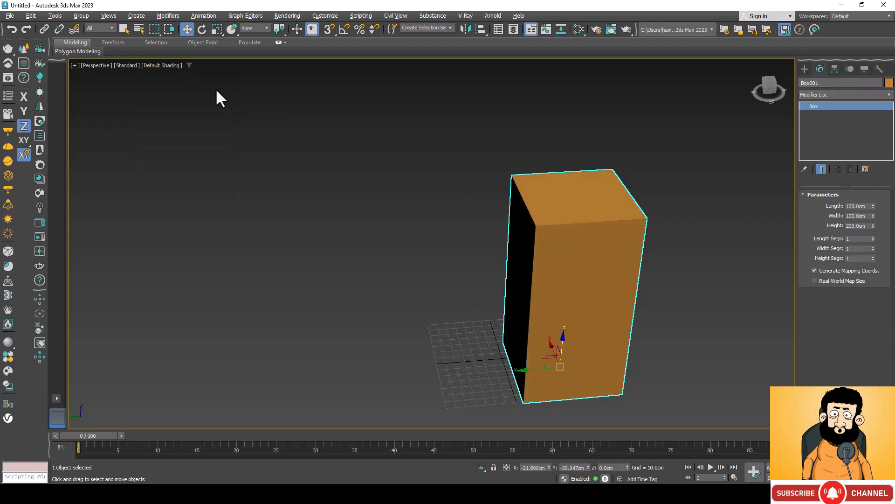
left_click(172, 65)
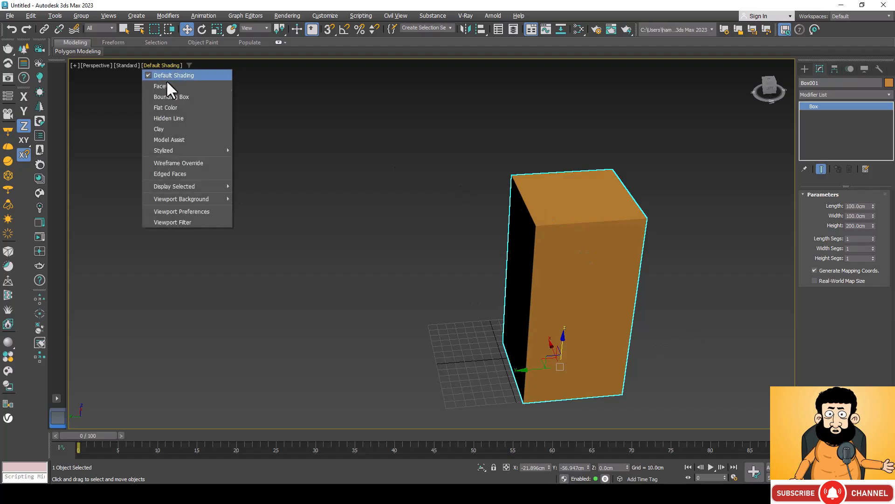
left_click(185, 172)
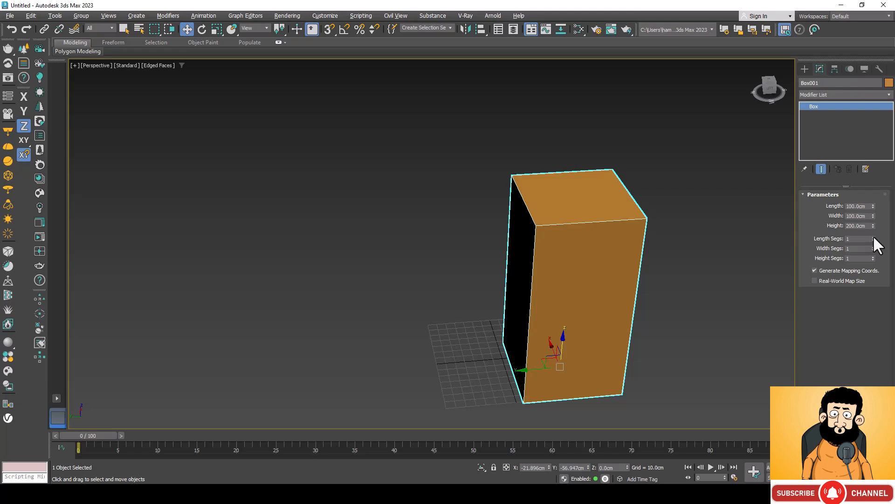
Set the box's length segments to 14 and its width segments to 12.
left_click_drag(873, 238, 875, 231)
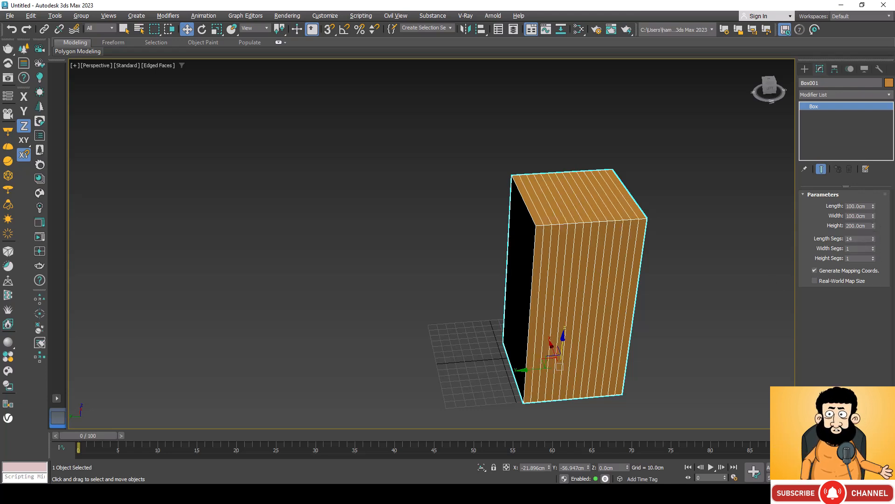
key("ctrl+r")
left_click_drag(430, 334, 534, 326)
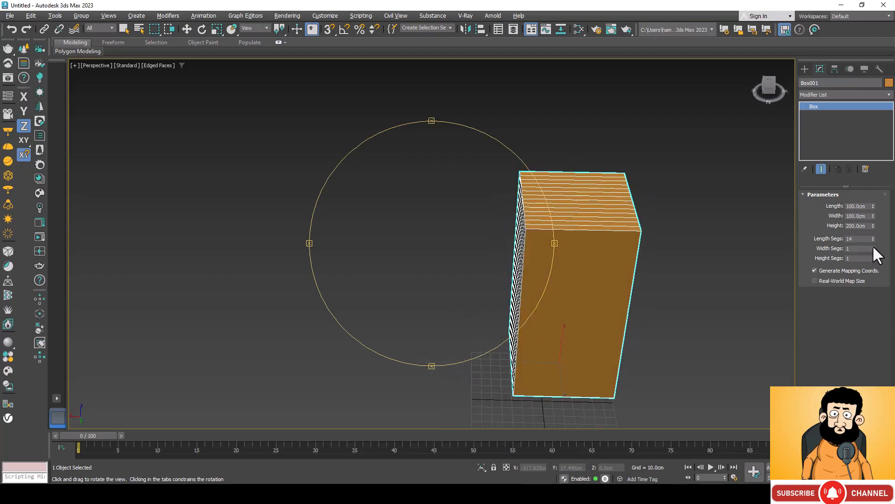
left_click_drag(873, 246, 873, 243)
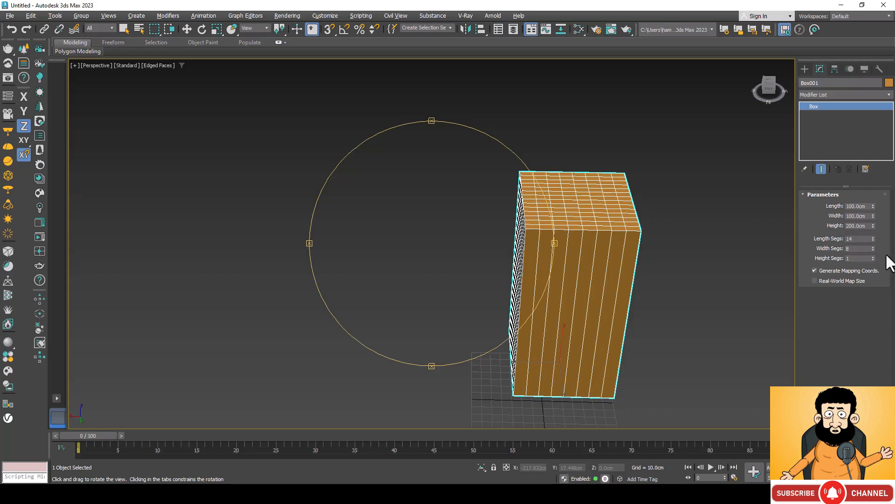
double_click(855, 249)
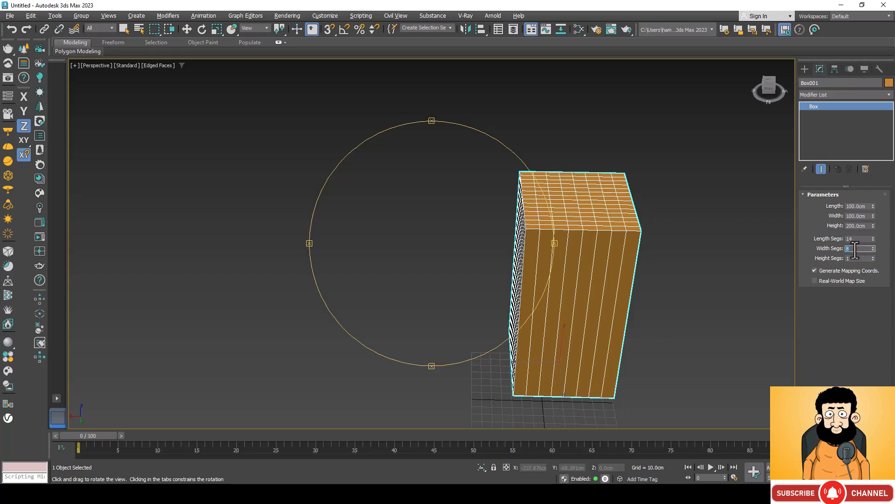
type("12")
key("Return")
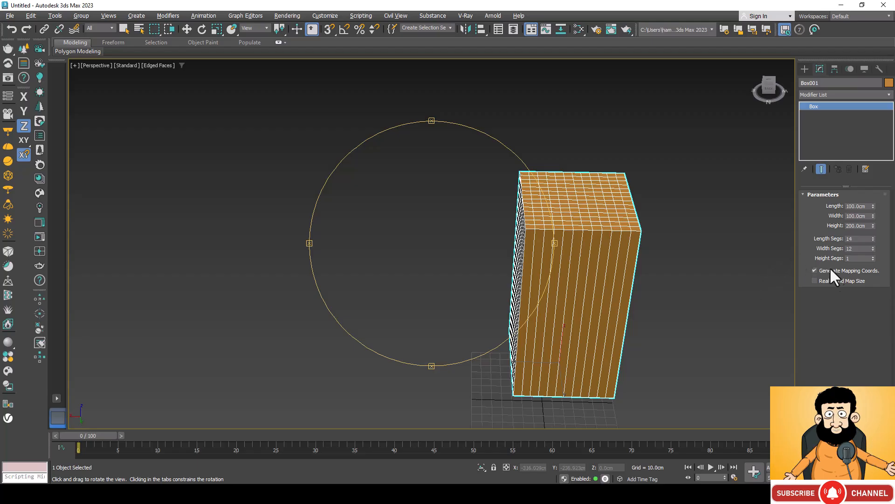
Set the box's height segments to 10 and return to the Move tool.
double_click(857, 259)
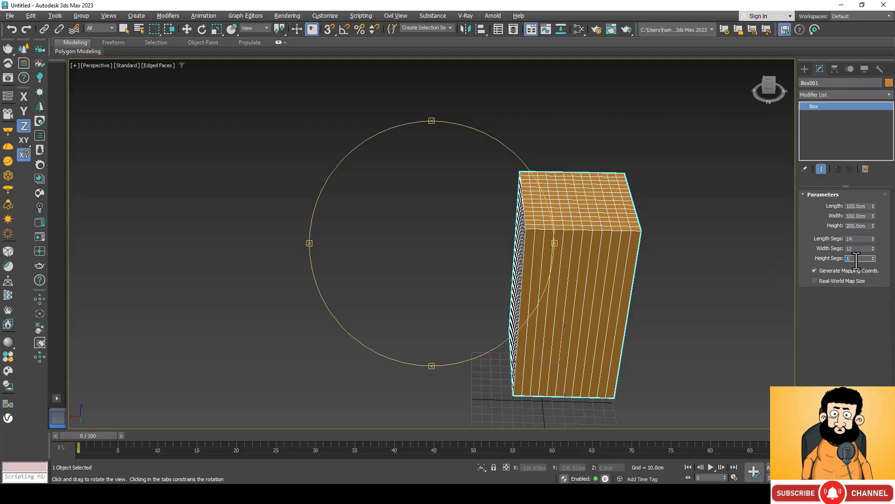
type("10")
key("Return")
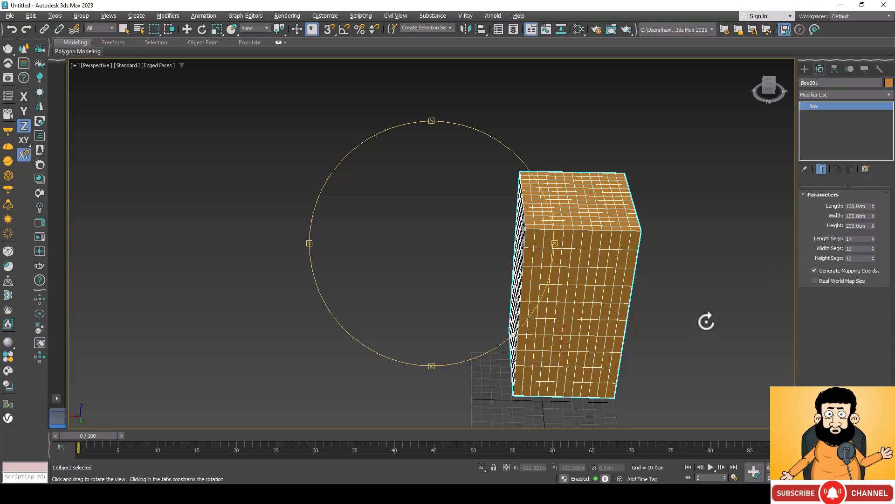
key("w")
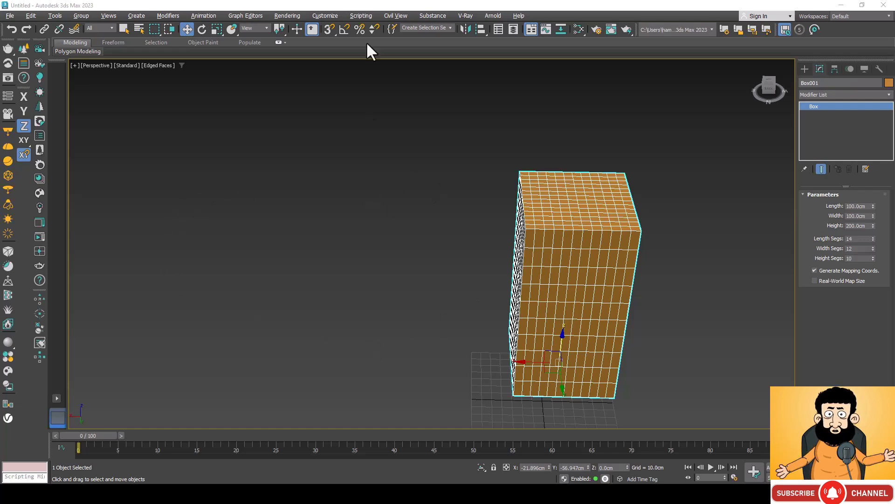
Open the units setup and set the display unit scale to metric Centimeters.
left_click(327, 16)
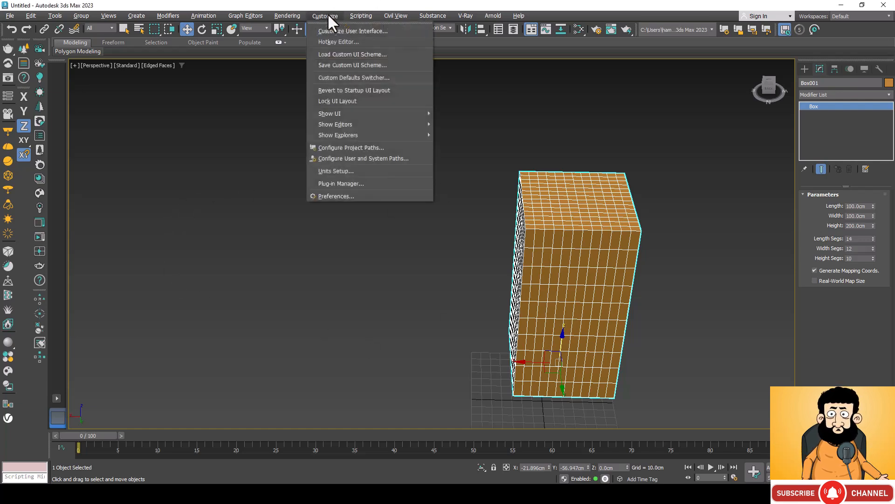
left_click(343, 172)
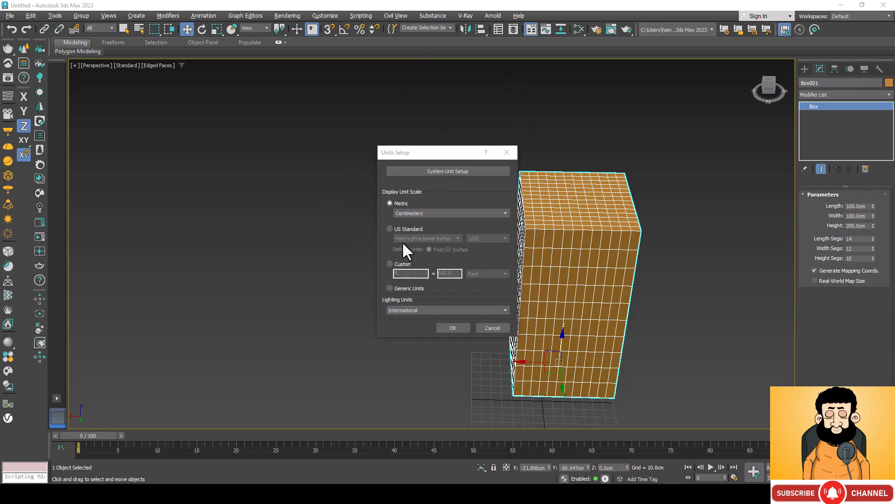
left_click(391, 202)
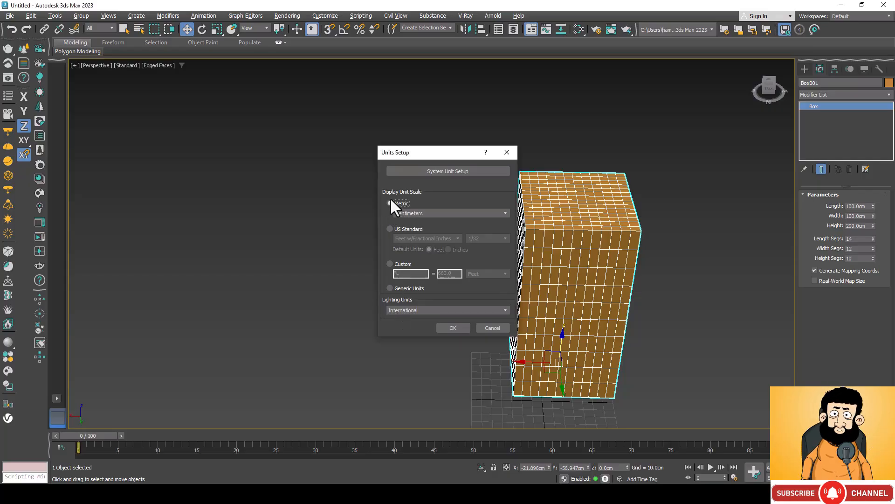
left_click(502, 214)
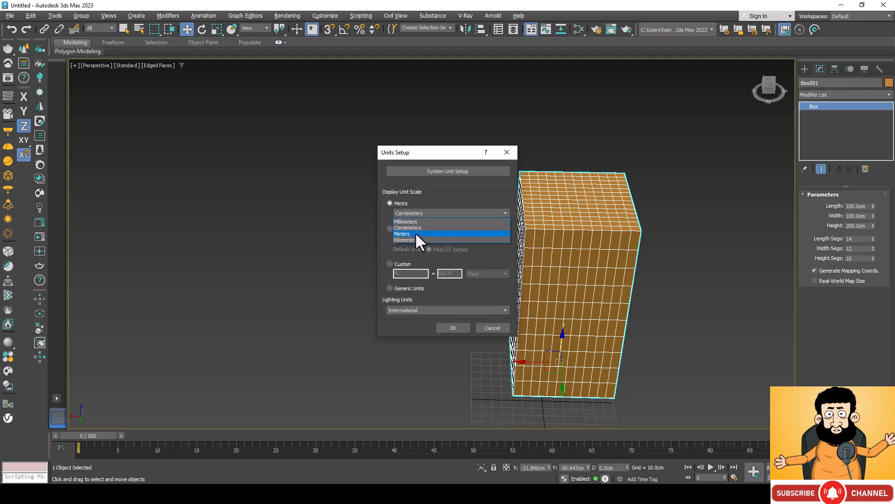
left_click(430, 227)
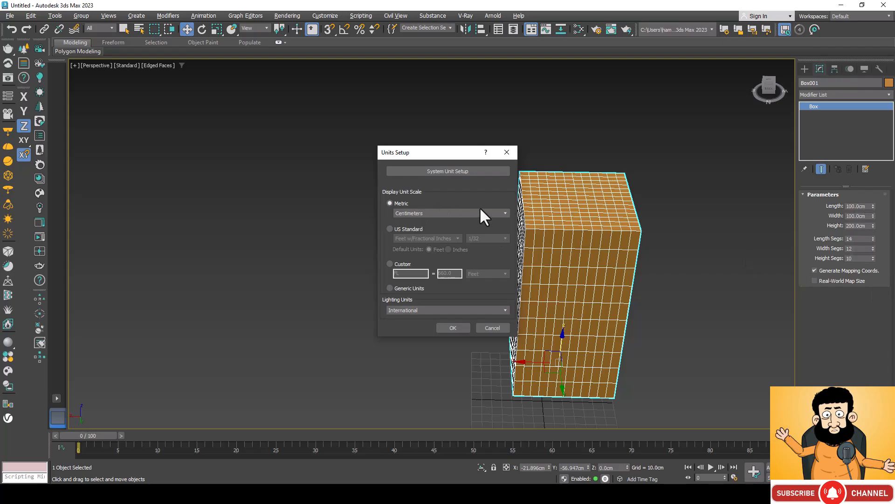
Try Meters as the metric display unit, then switch back to Centimeters.
left_click(503, 211)
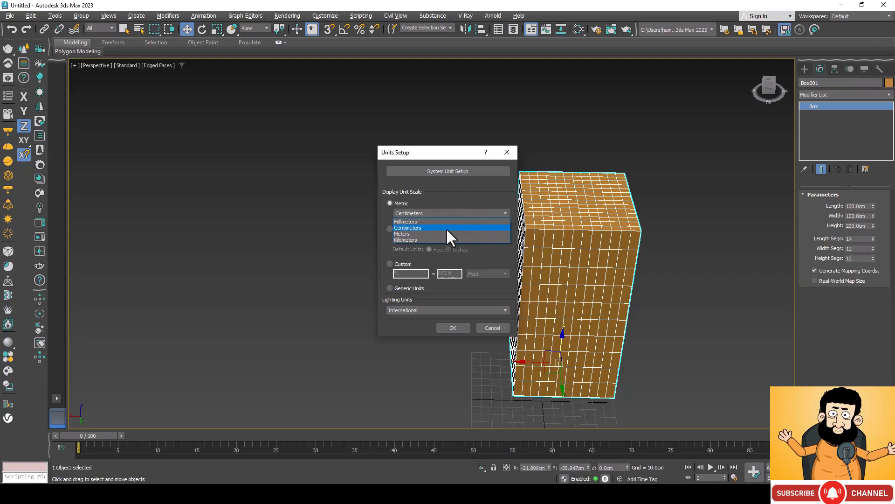
left_click(421, 233)
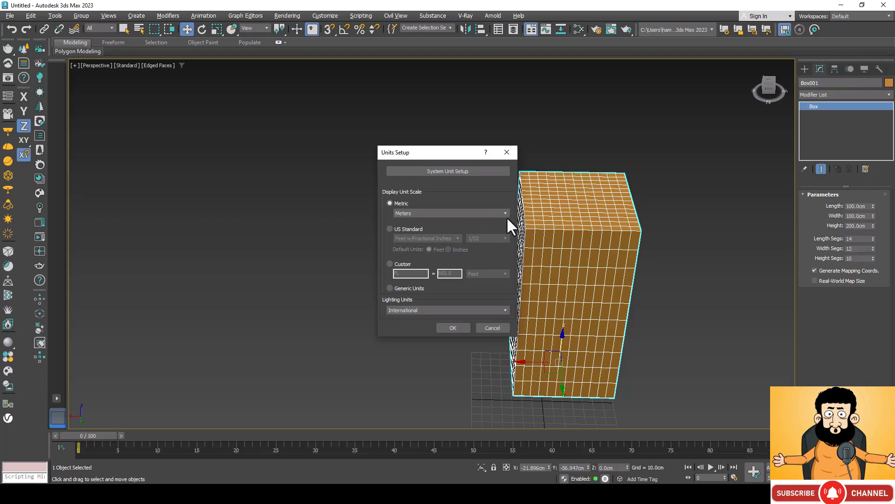
left_click(495, 212)
left_click(408, 228)
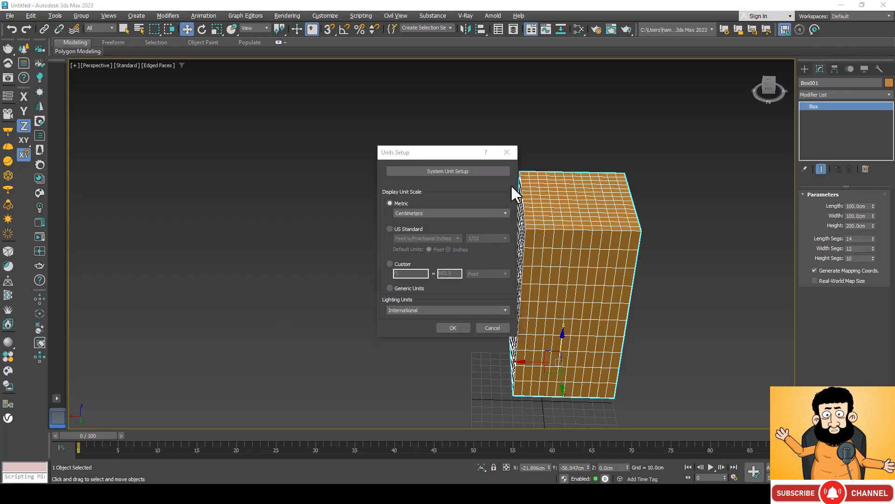
Set the system unit scale to 1 unit = 1.0 Centimeters and accept the unit settings.
left_click(427, 170)
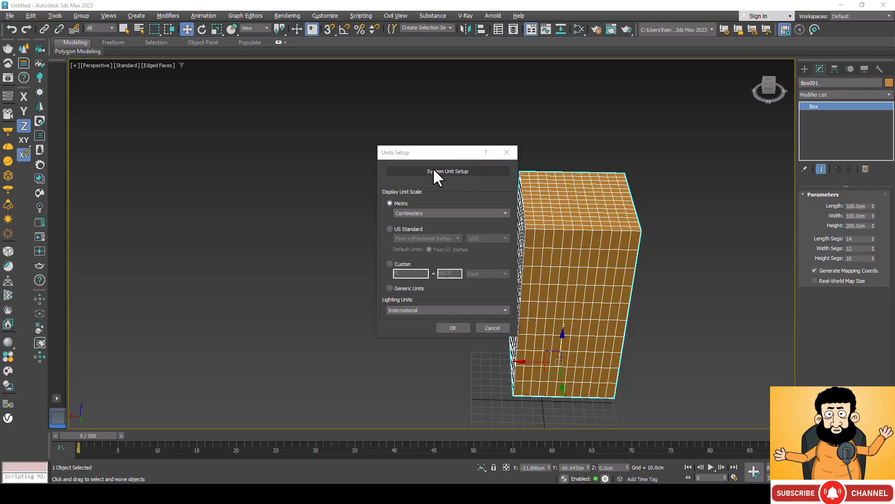
left_click(482, 170)
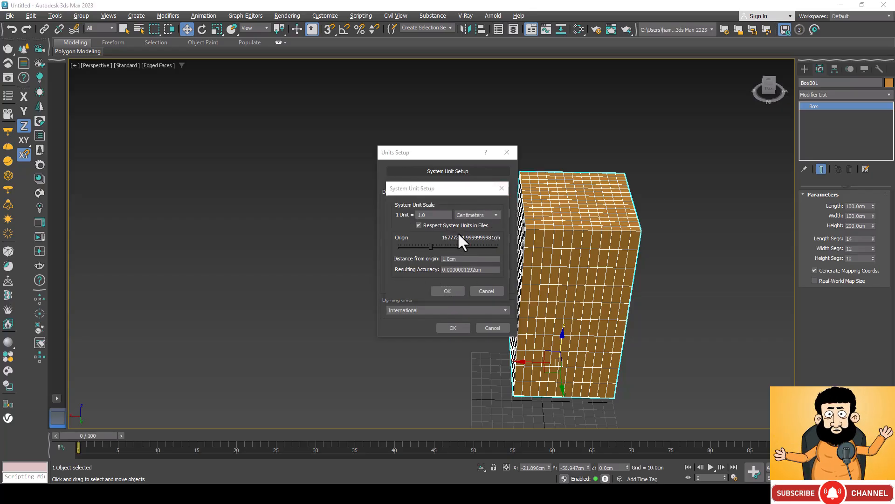
left_click(494, 214)
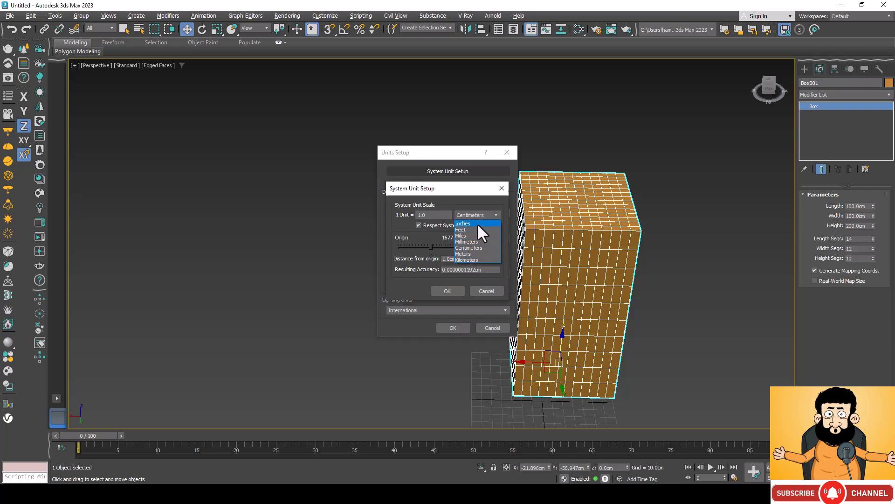
left_click(495, 248)
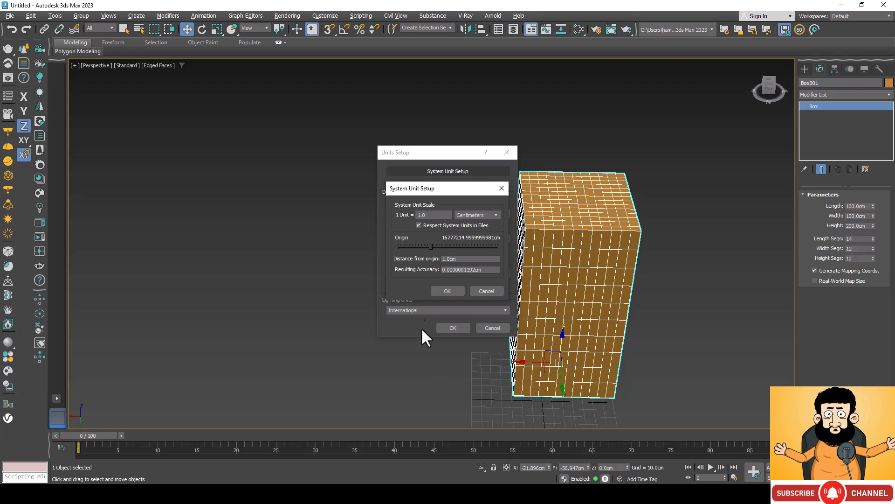
left_click(452, 288)
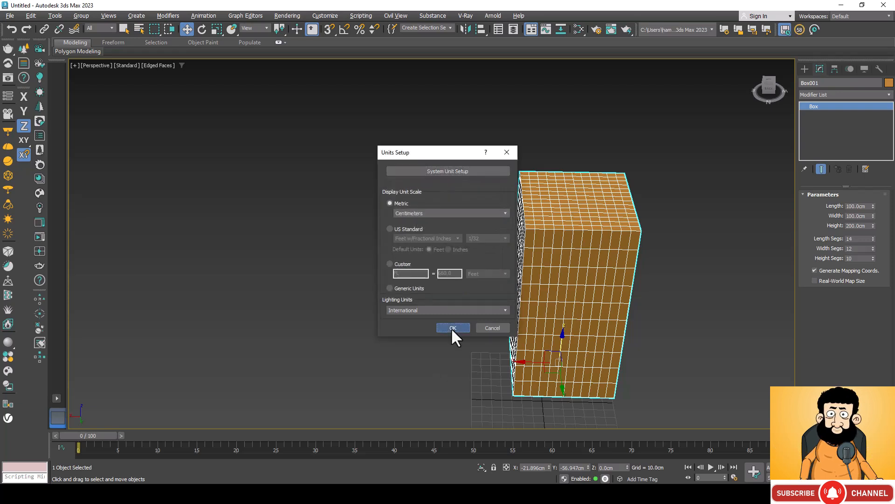
left_click(451, 328)
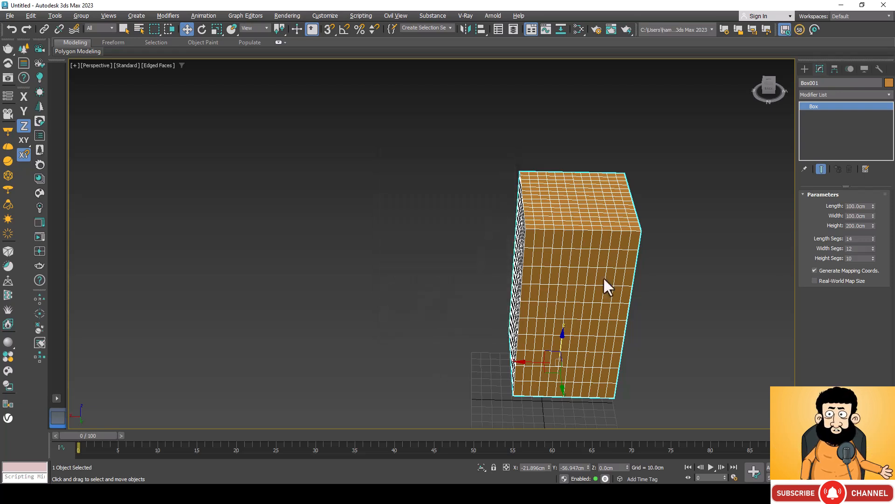
Reset the scene to its default state without saving the changes.
left_click(8, 15)
left_click(37, 41)
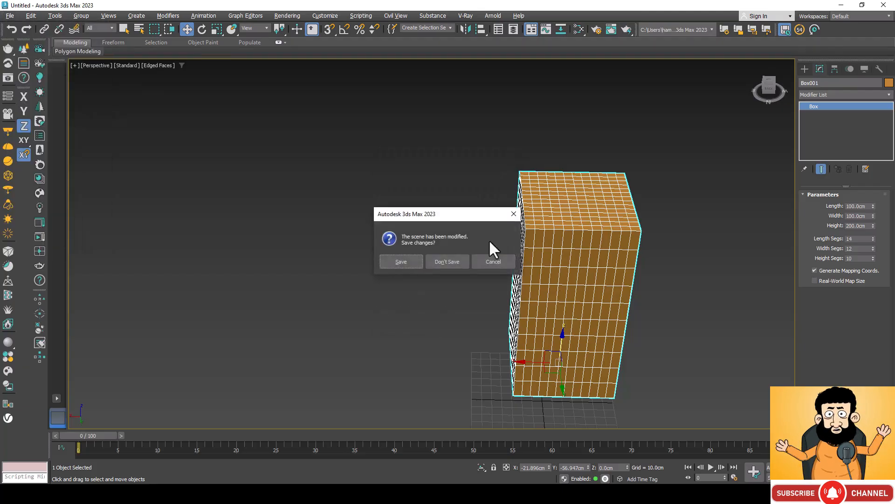
left_click(441, 258)
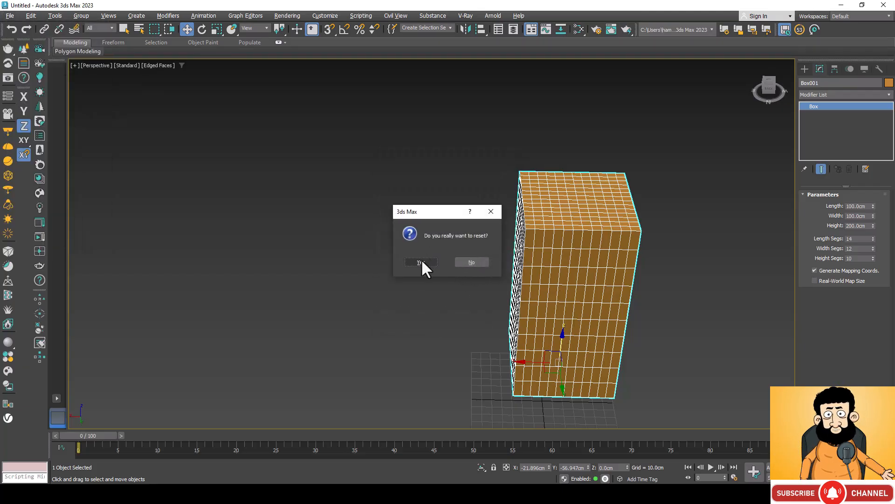
left_click(422, 261)
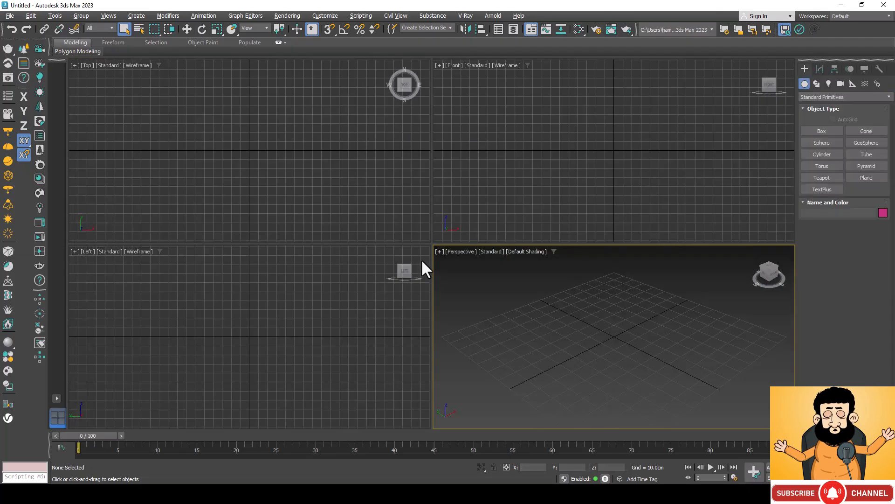
Check that the display unit scale and the system unit scale are both in Centimeters and accept the units setup.
left_click(325, 15)
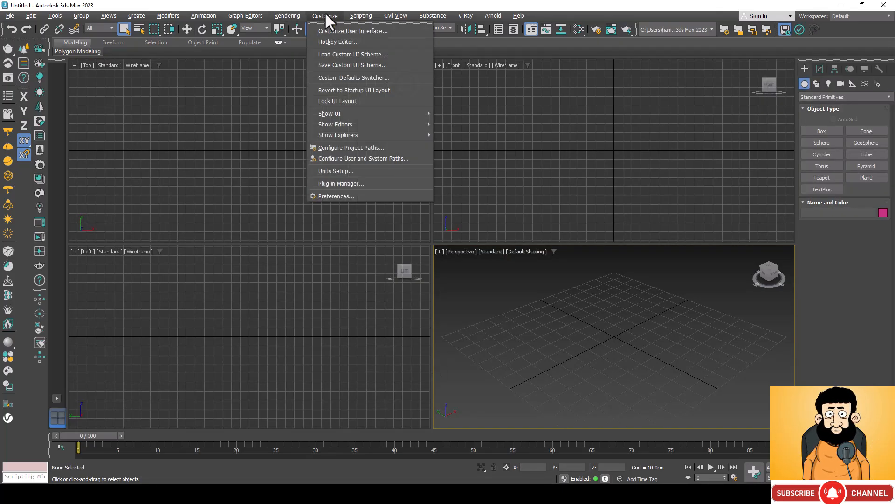
left_click(356, 170)
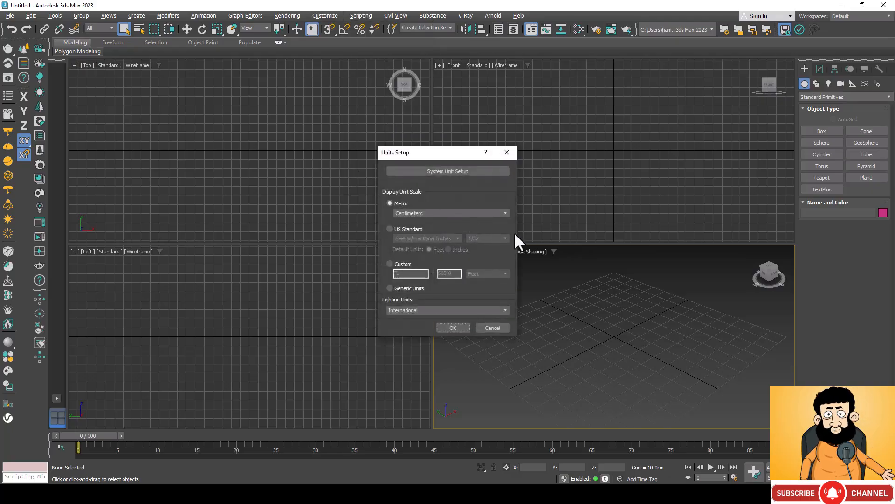
left_click(466, 169)
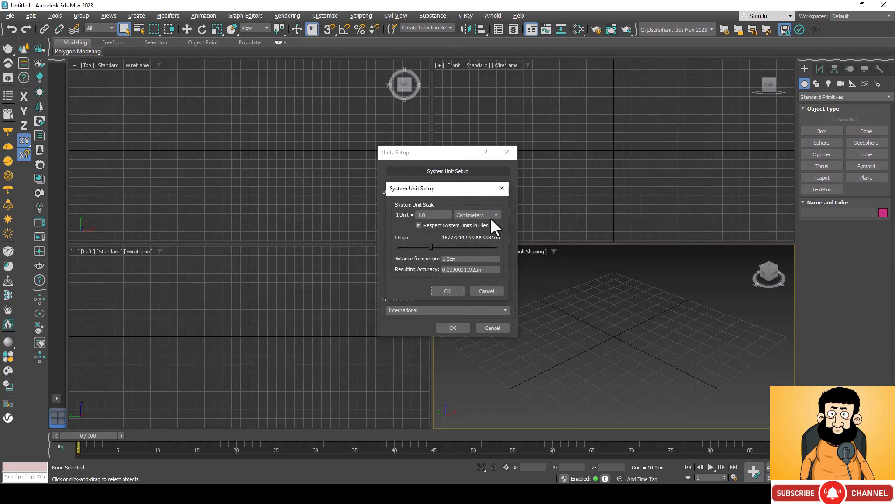
left_click(454, 290)
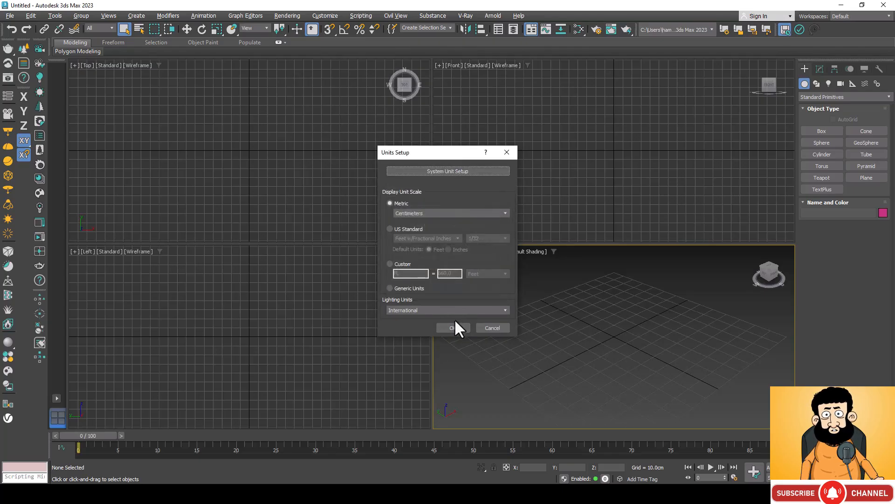
left_click(453, 327)
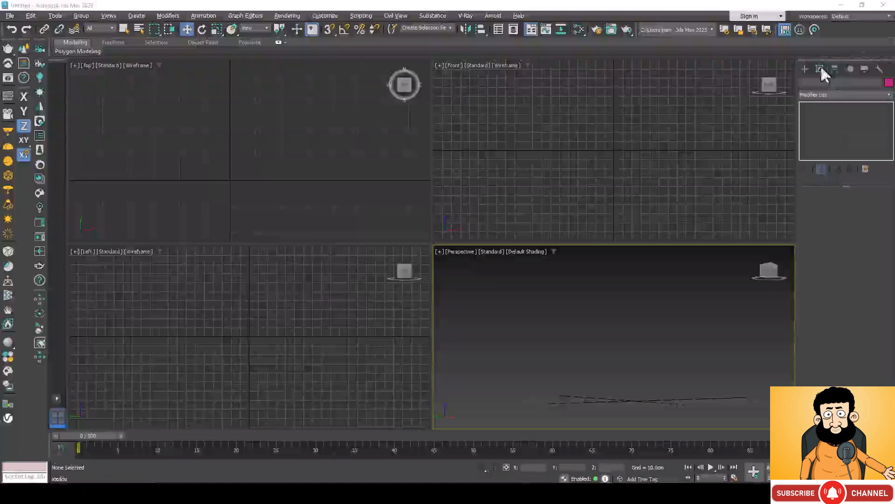
Create a sphere with a radius of about 6.8 cm in the Perspective viewport and finish with the Move tool active.
left_click(805, 69)
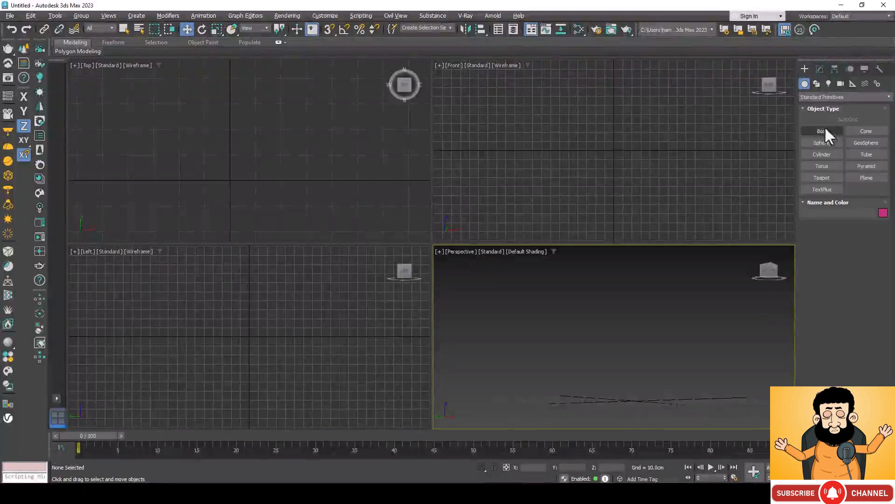
left_click(823, 144)
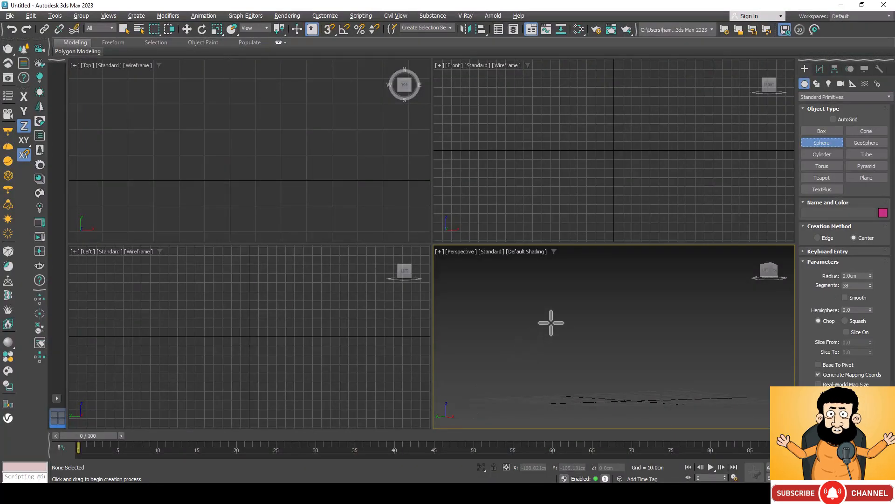
left_click_drag(551, 321, 570, 332)
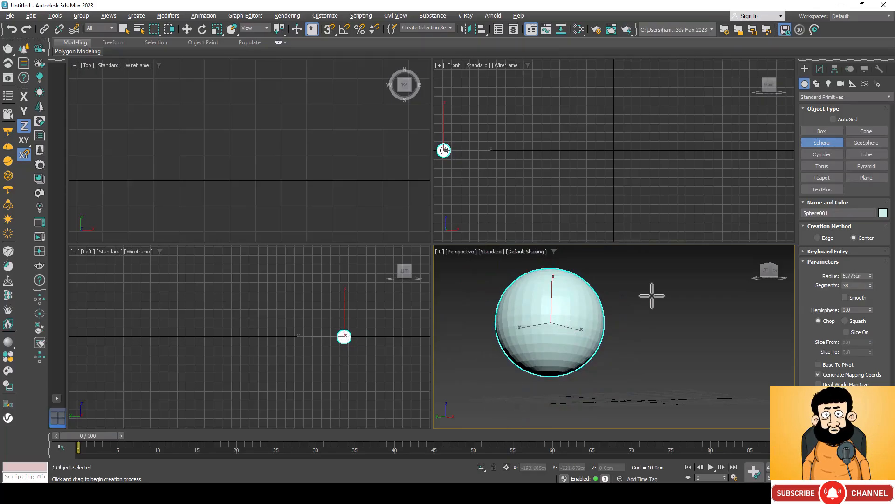
key("w")
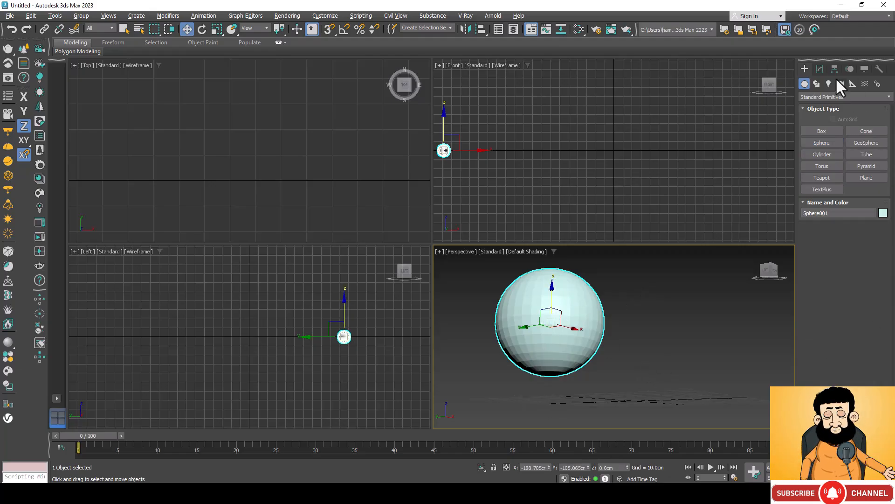
Try a radius of 20 cm on the sphere and view the enlarged result in the Perspective viewport.
left_click(819, 66)
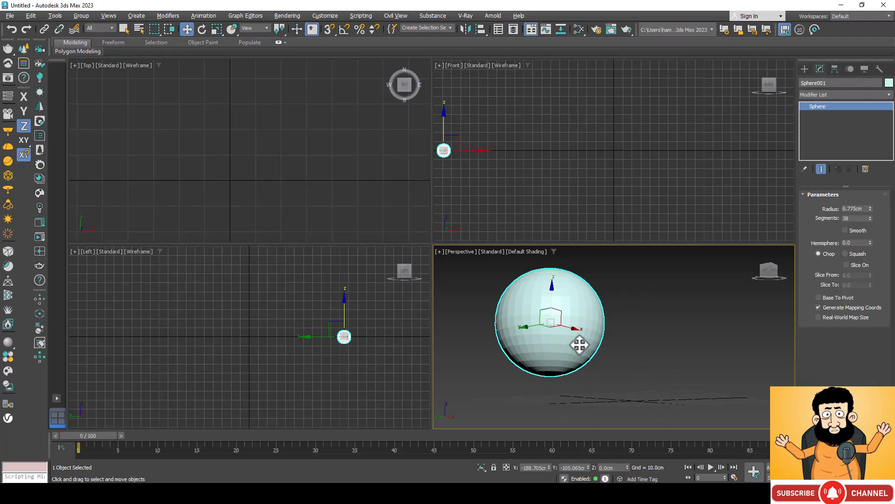
double_click(856, 208)
type("20")
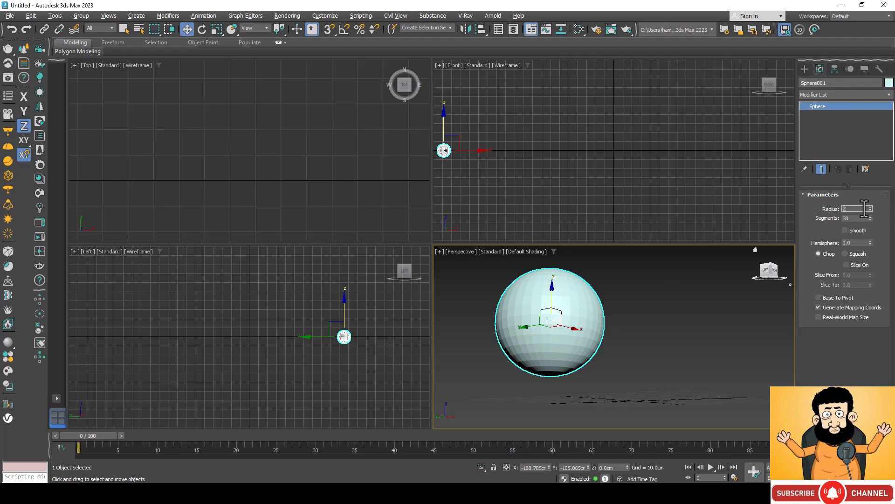
left_click(735, 316)
left_click(702, 333)
scroll(699, 336, "down", 6)
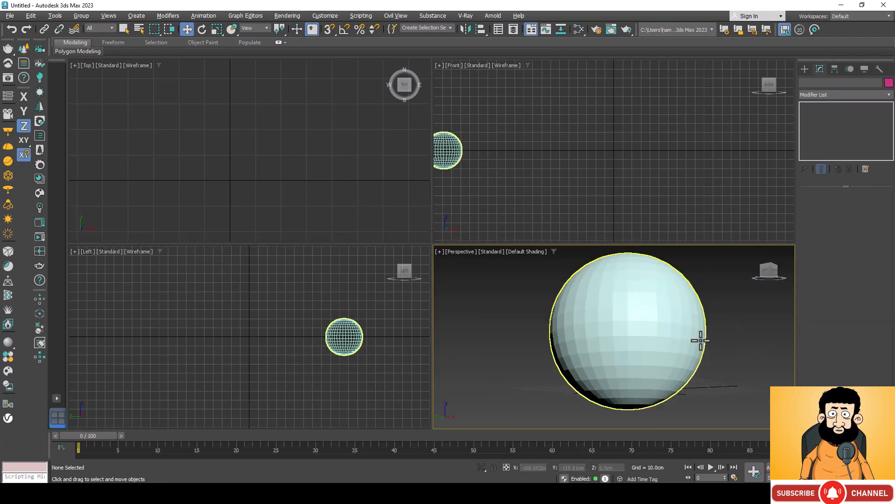
Reselect the sphere and set its radius to 8 cm.
left_click(674, 356)
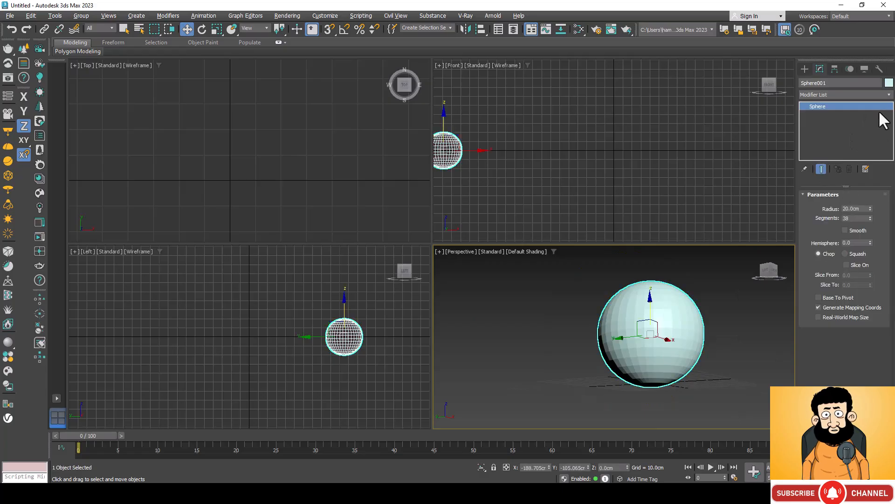
left_click(863, 209)
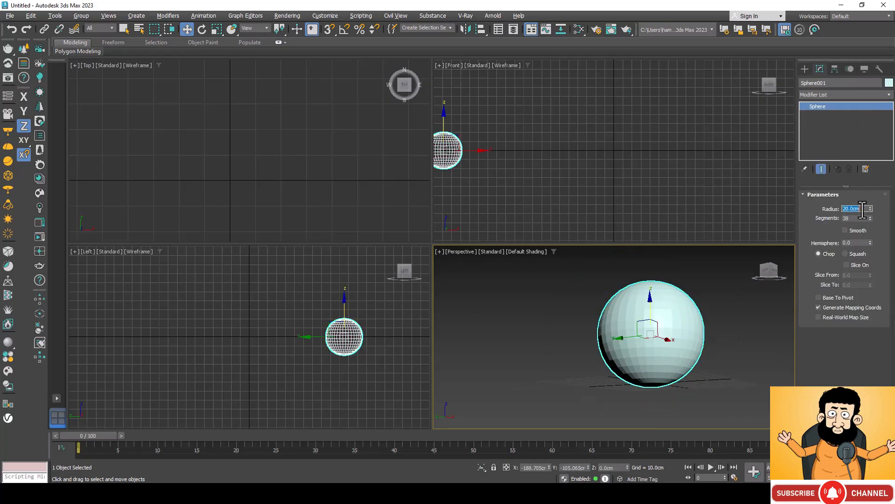
type("8")
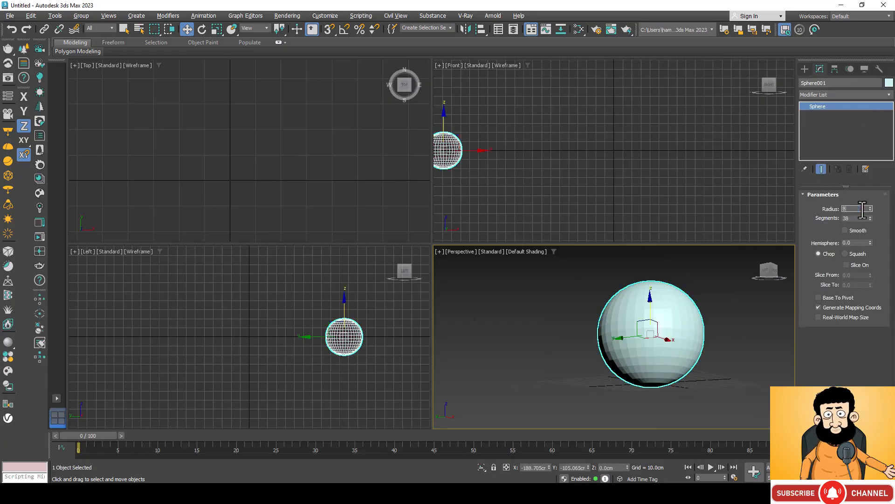
left_click(754, 331)
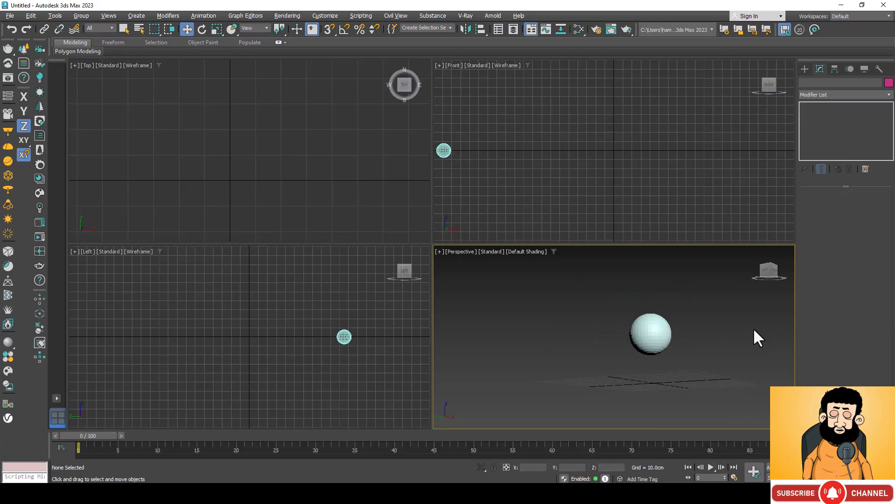
Maximize the Top viewport and examine the sphere's wireframe segments up close.
left_click(651, 333)
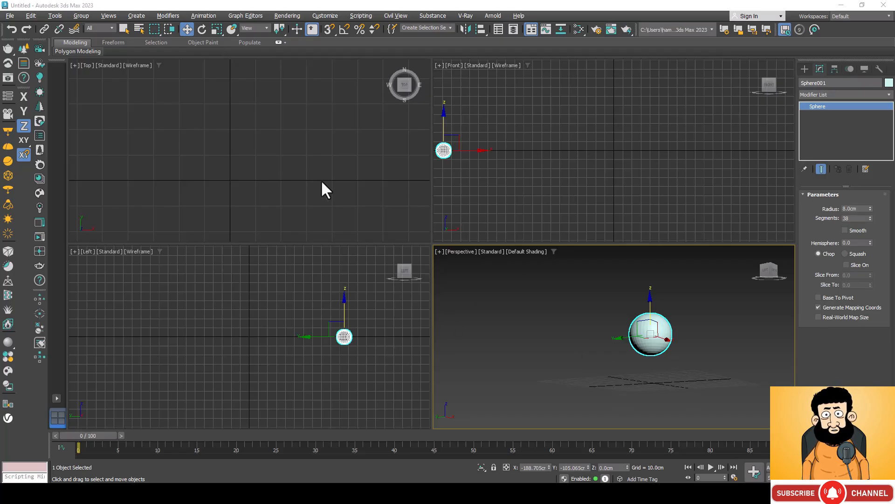
left_click(326, 192)
key("alt+w")
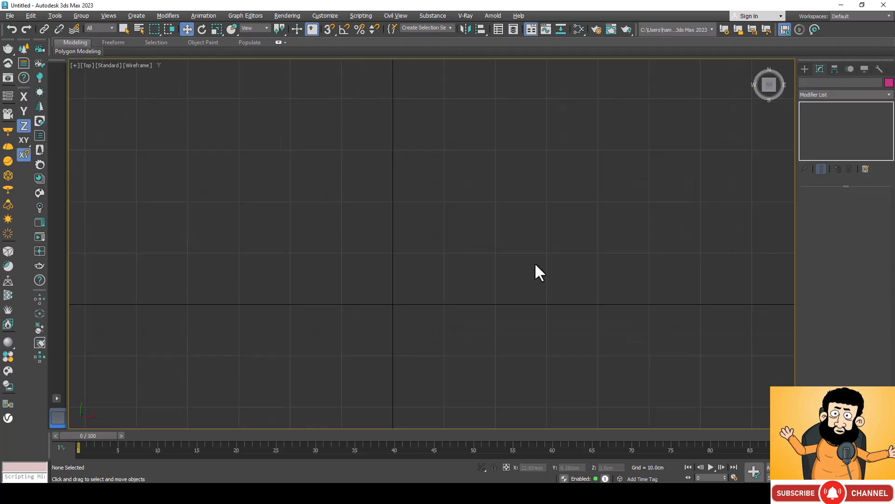
scroll(472, 285, "up", 10)
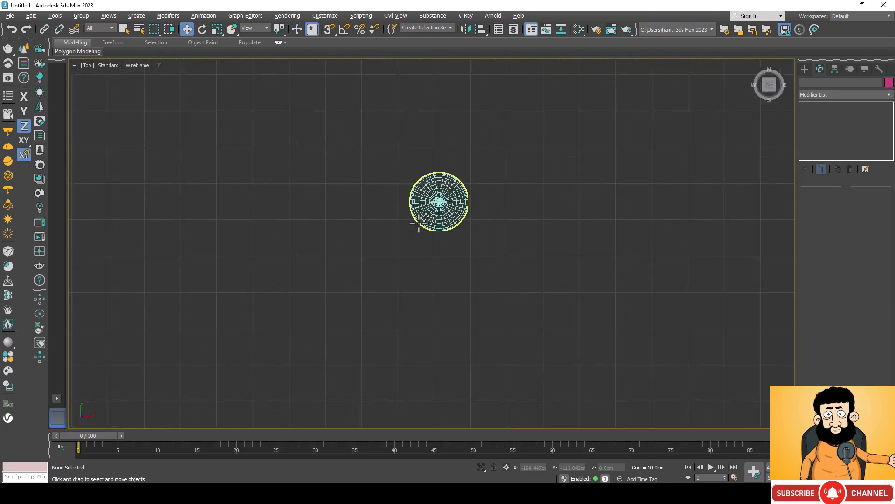
scroll(493, 336, "up", 5)
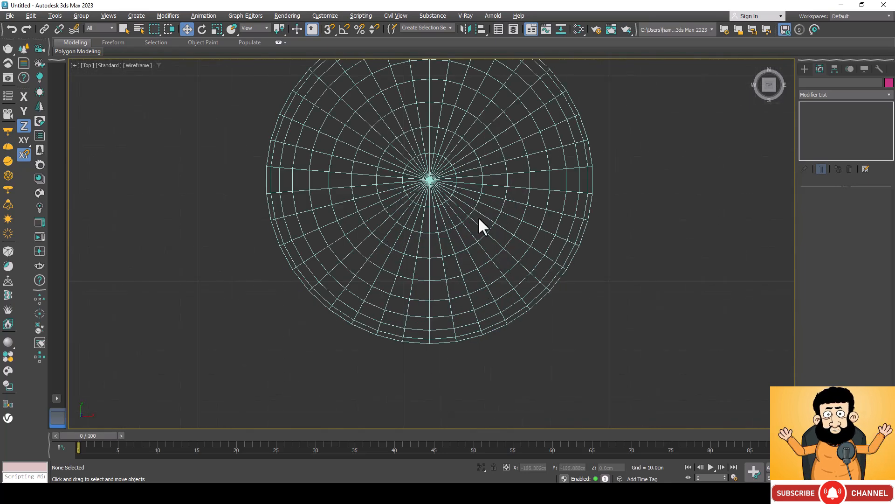
left_click(501, 315)
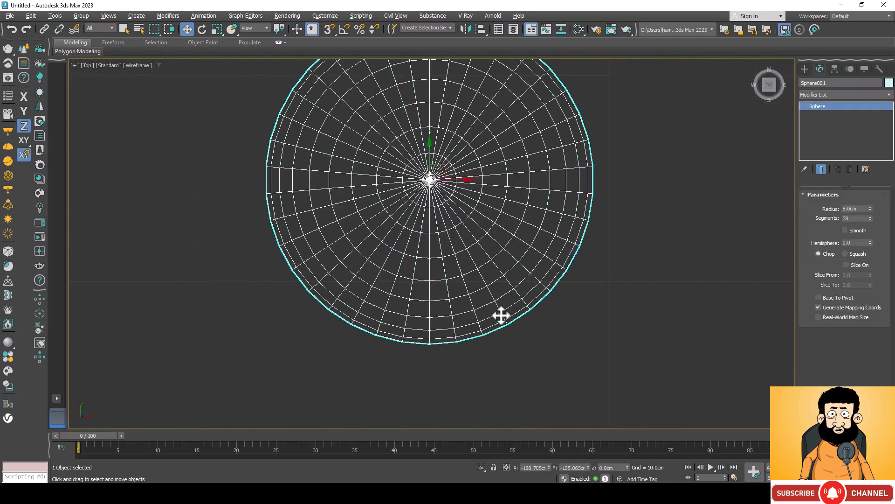
scroll(433, 321, "down", 2)
scroll(433, 321, "down", 2)
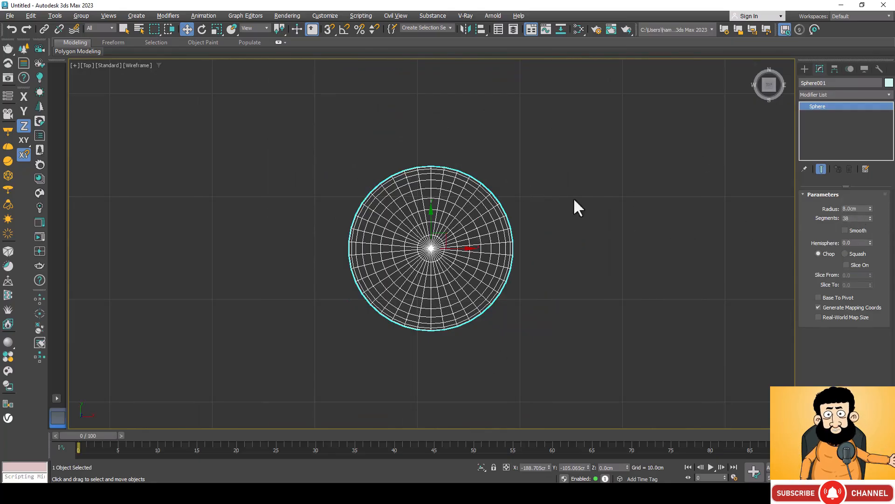
Try the sphere with 10 segments and with 80 segments to compare its roundness in the Top view.
double_click(853, 218)
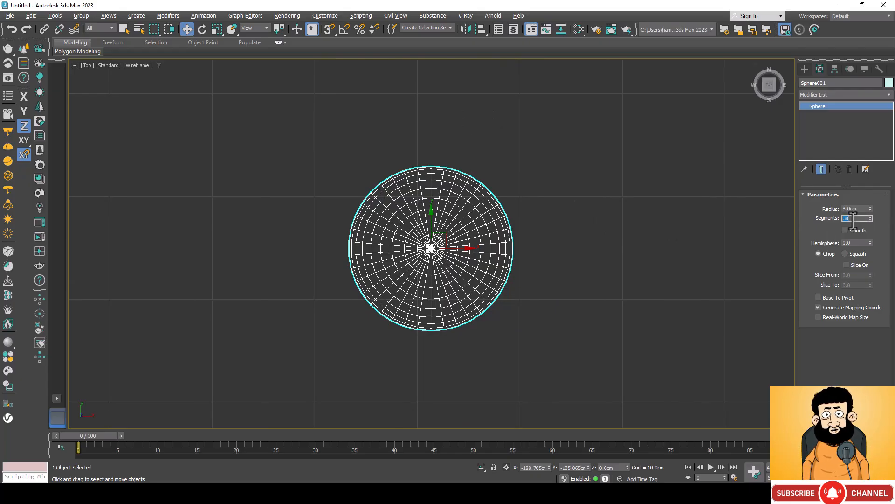
type("10")
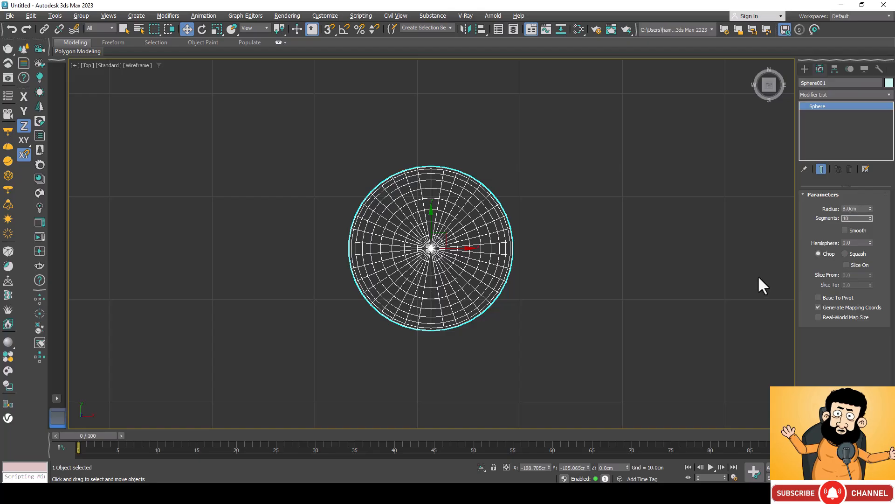
key("Return")
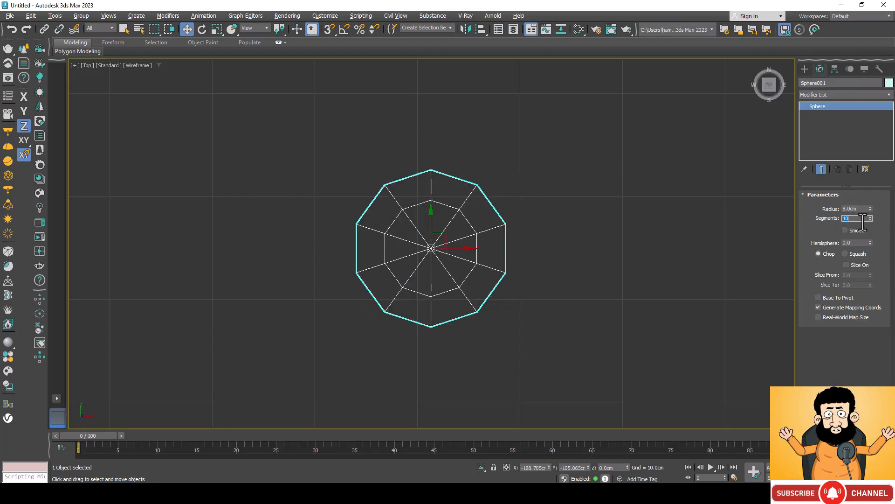
type("80")
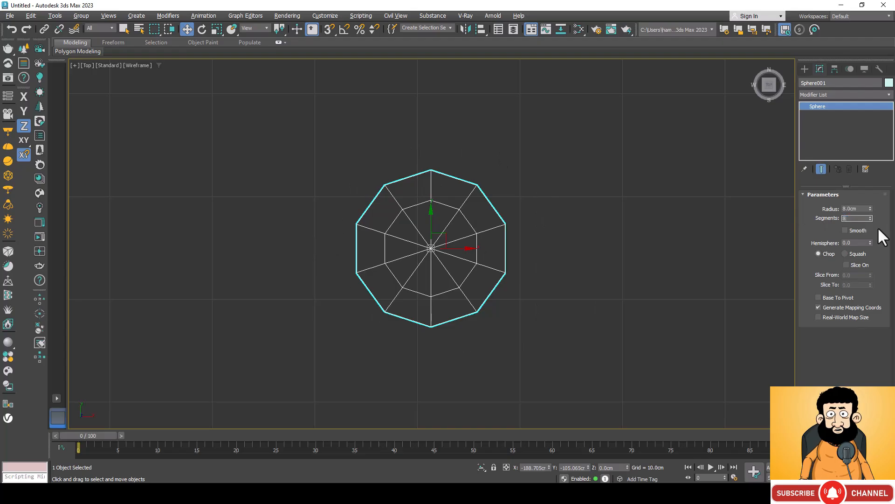
left_click(717, 263)
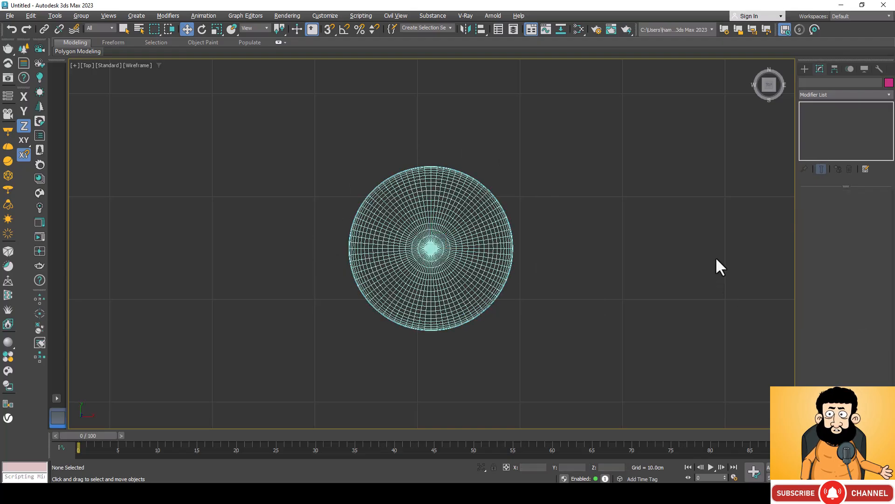
Reselect the sphere and gradually adjust its segment count to 57.
left_click(465, 258)
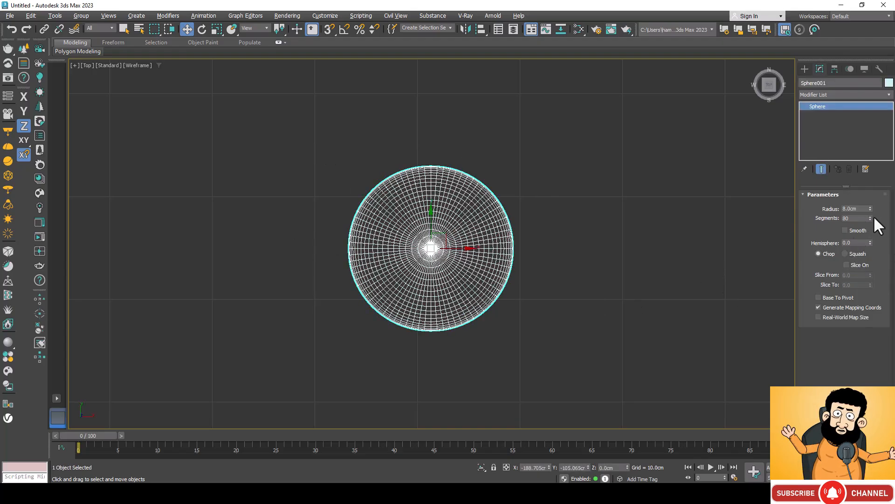
left_click_drag(871, 218, 872, 228)
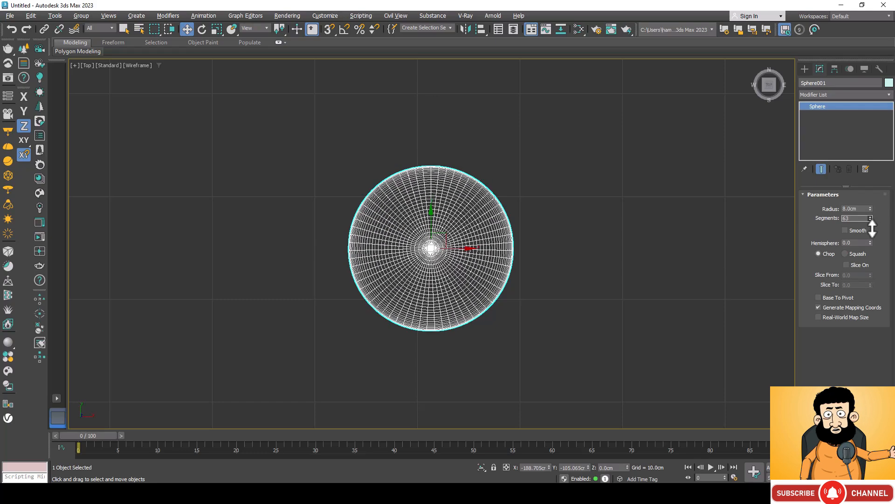
left_click_drag(873, 233, 874, 200)
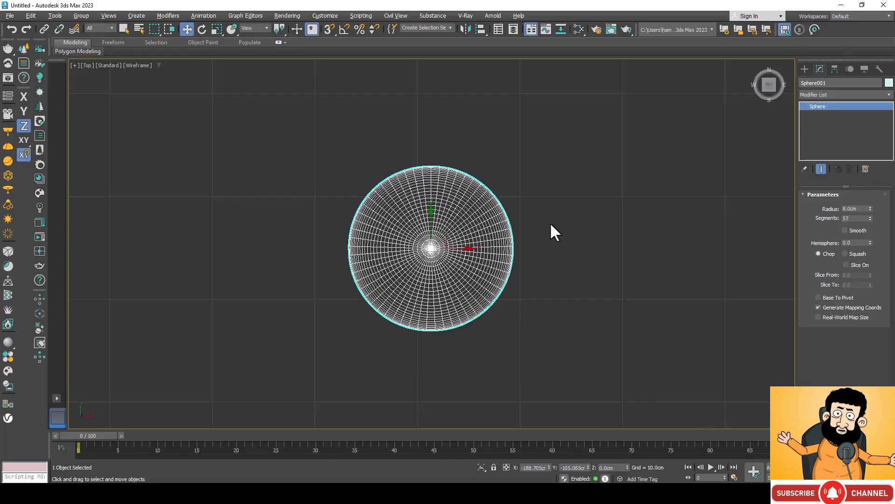
Switch to the Perspective view, try the sphere's Hemisphere setting, and cut a wedge out of it with Slice On and Slice From.
key("p")
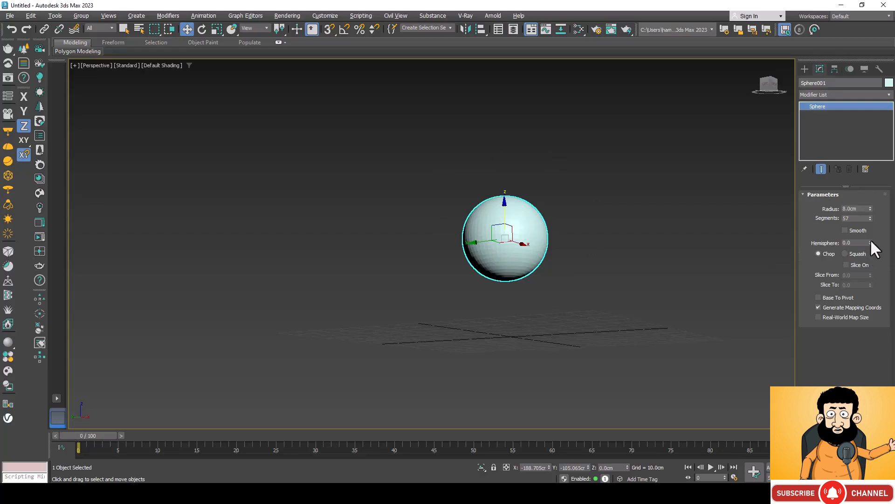
left_click_drag(871, 241, 32, 277)
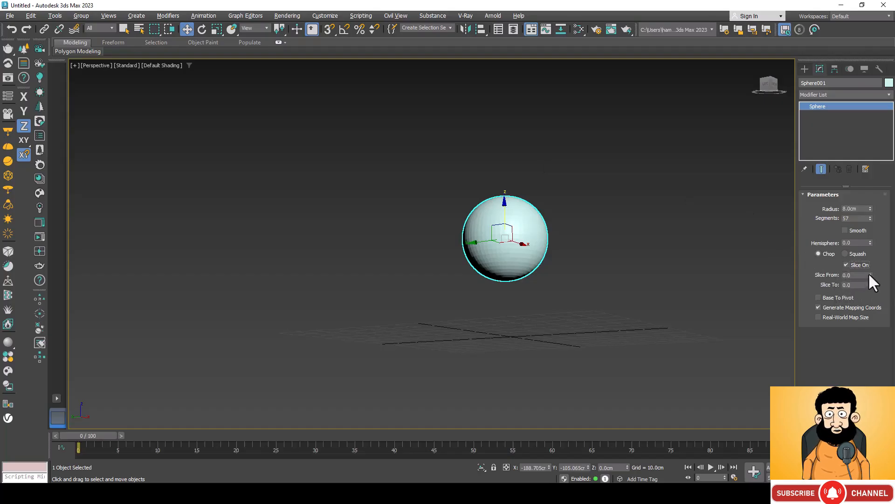
left_click_drag(869, 274, 873, 134)
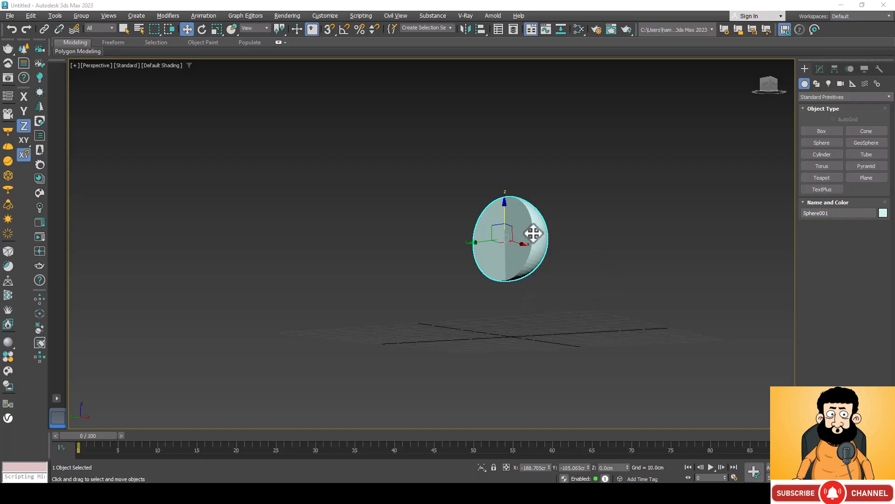
Delete the sphere and create a cylinder about 16.7 cm in radius and 24.3 cm high in the Perspective view.
key("Delete")
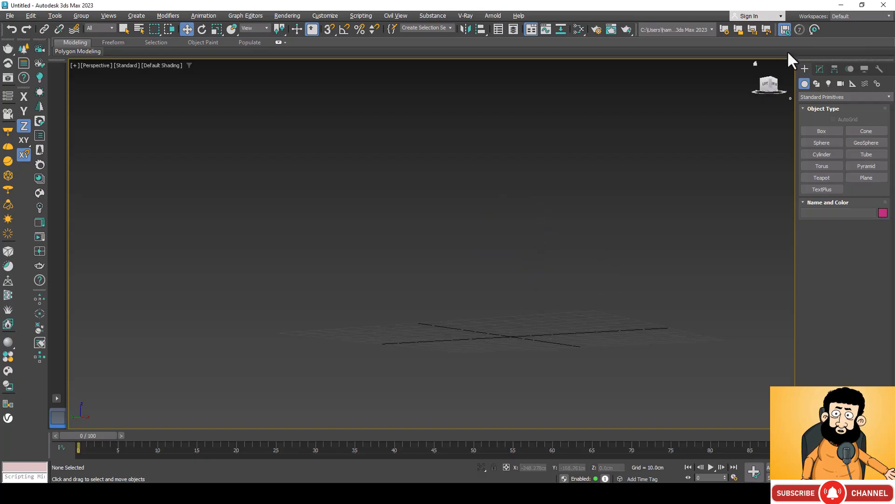
left_click(822, 154)
left_click_drag(379, 239, 399, 254)
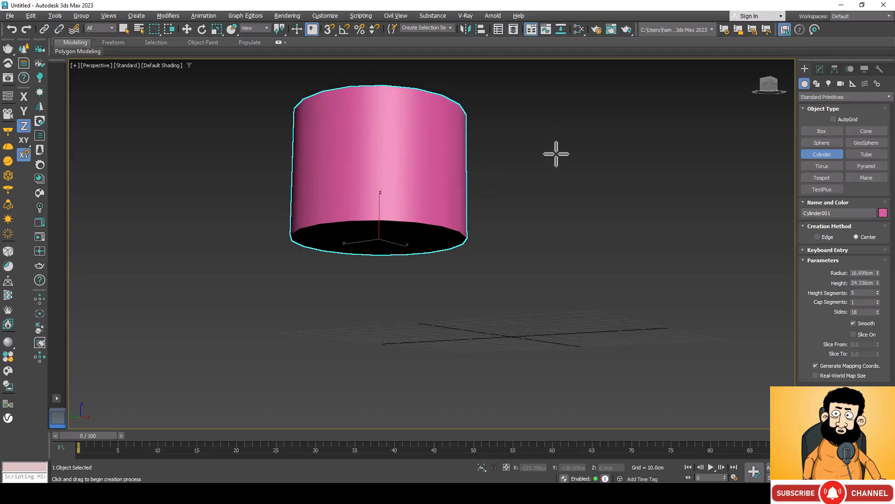
Exit cylinder creation and modify the cylinder to a radius of about 20.5 cm and a height of about 33.1 cm.
key("w")
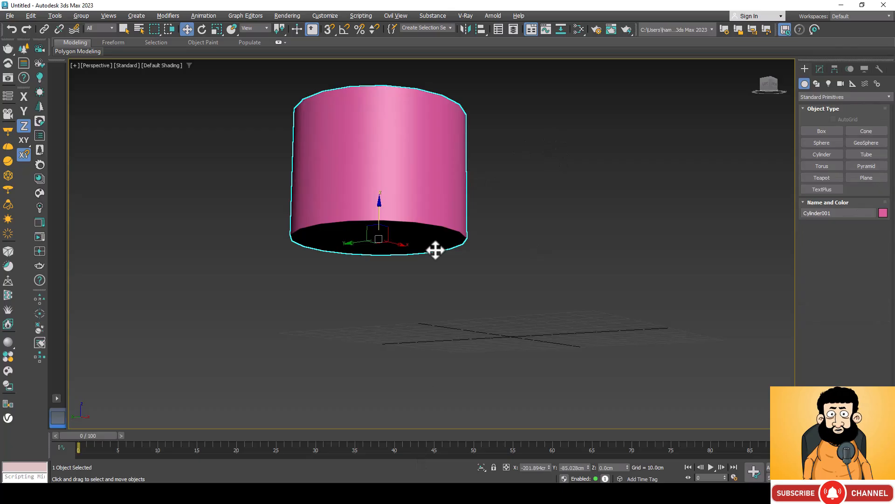
scroll(455, 360, "down", 3)
scroll(418, 184, "up", 2)
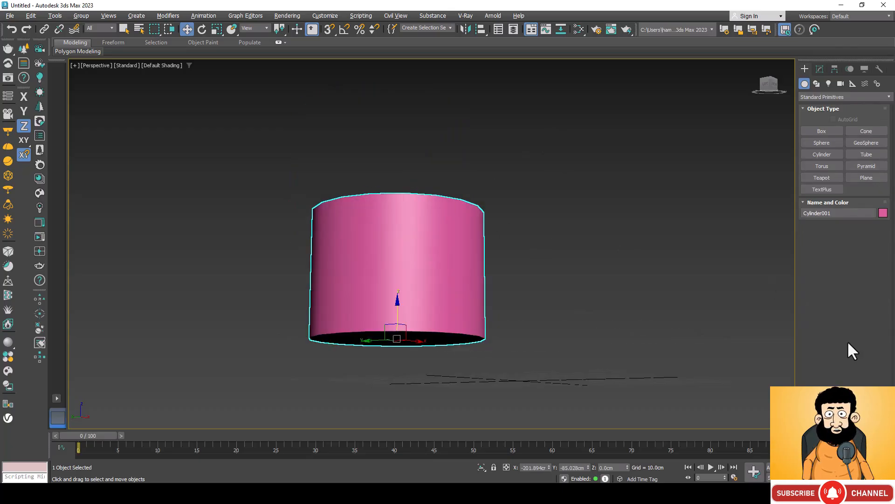
left_click(820, 68)
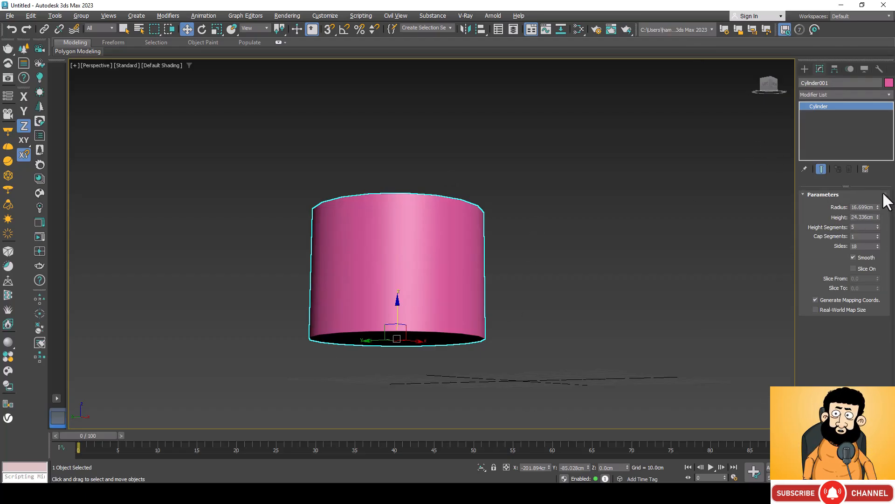
mouse_move(878, 205)
left_mouse_down()
mouse_move(877, 184)
mouse_move(879, 208)
left_mouse_up()
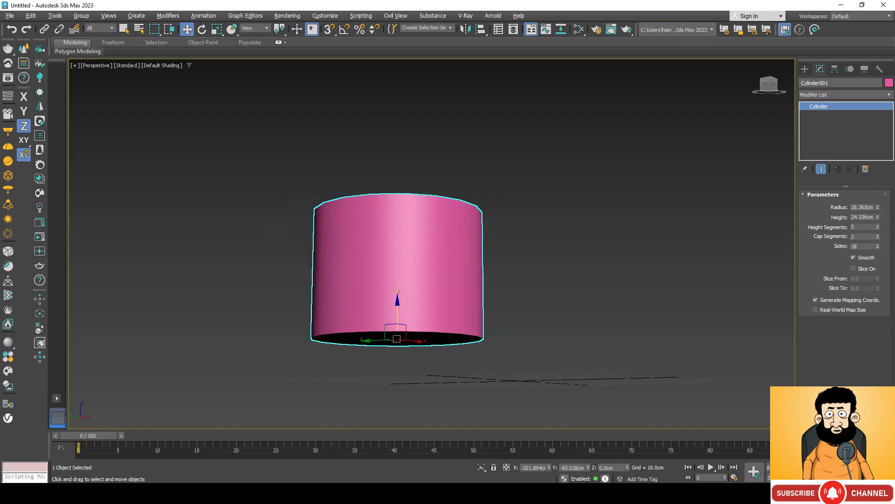
middle_click_drag(396, 310, 515, 349, "alt")
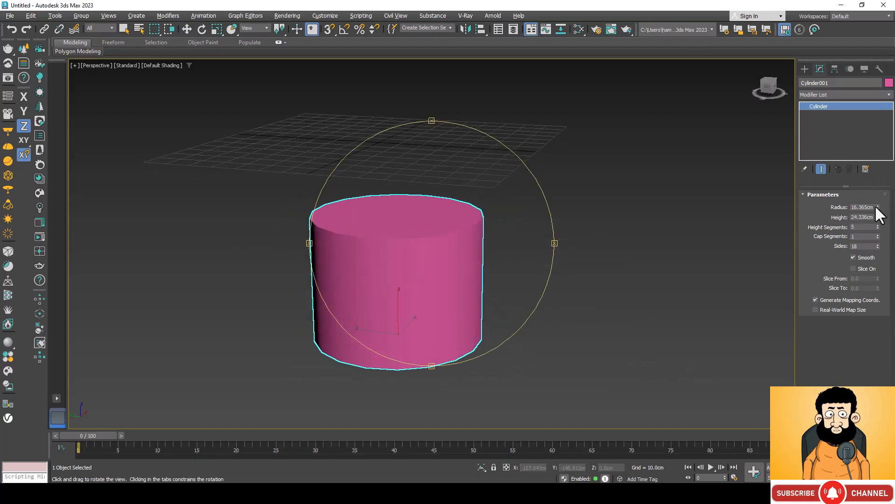
left_click_drag(878, 207, 11, 201)
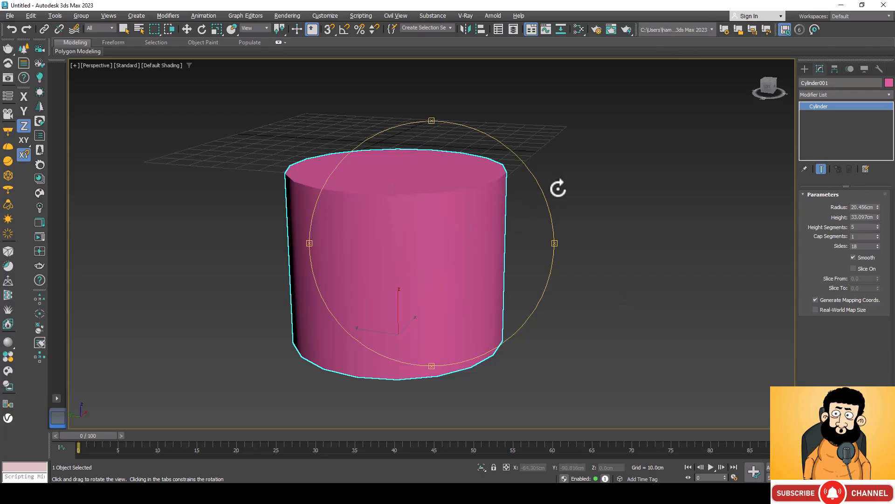
Switch to the Top view and reduce the cylinder's number of sides to 11.
key("t")
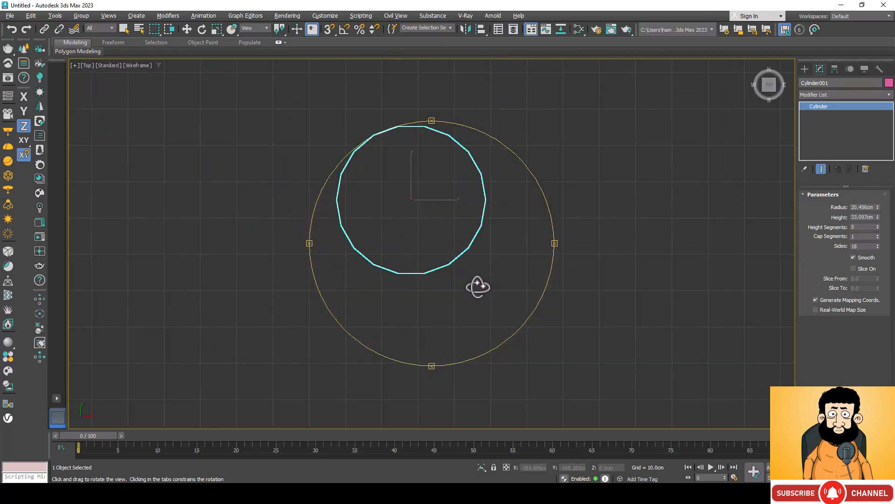
scroll(424, 196, "down", 3)
scroll(415, 200, "up", 3)
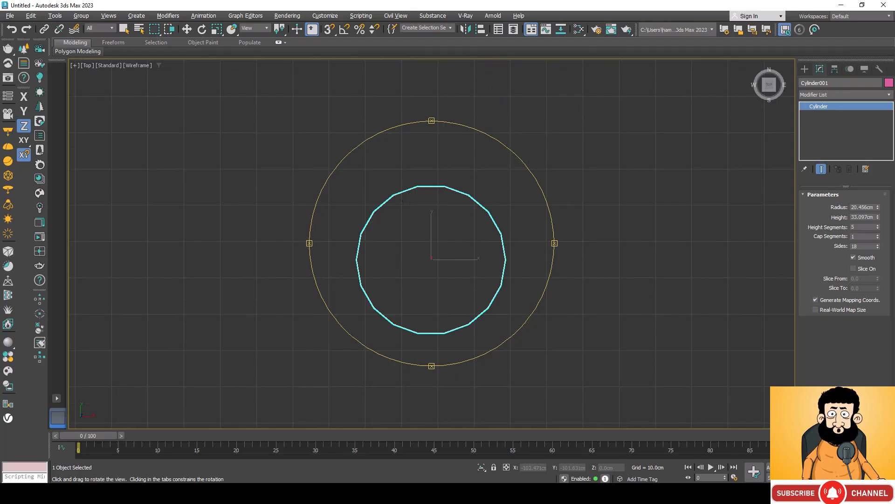
right_click(664, 350)
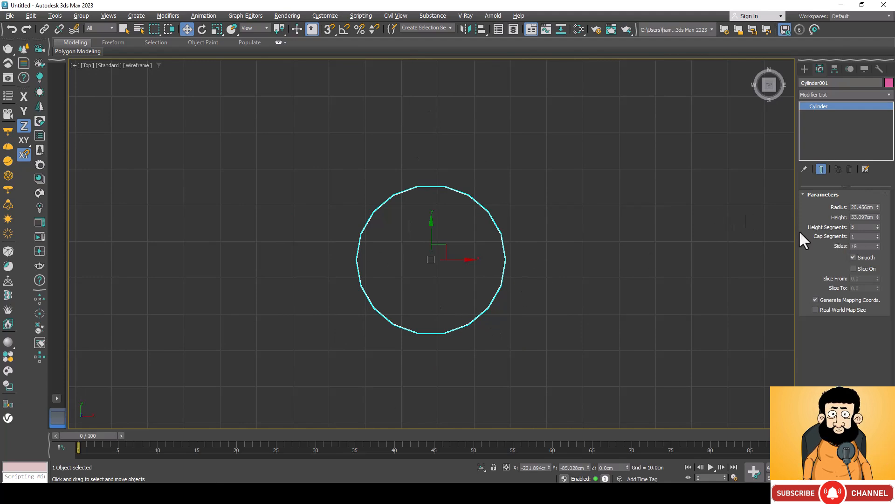
scroll(423, 343, "up", 5)
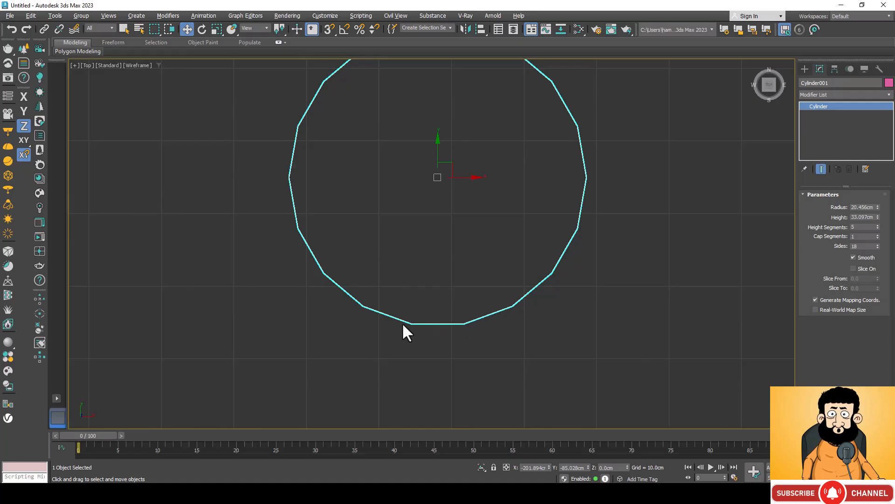
scroll(524, 334, "down", 2)
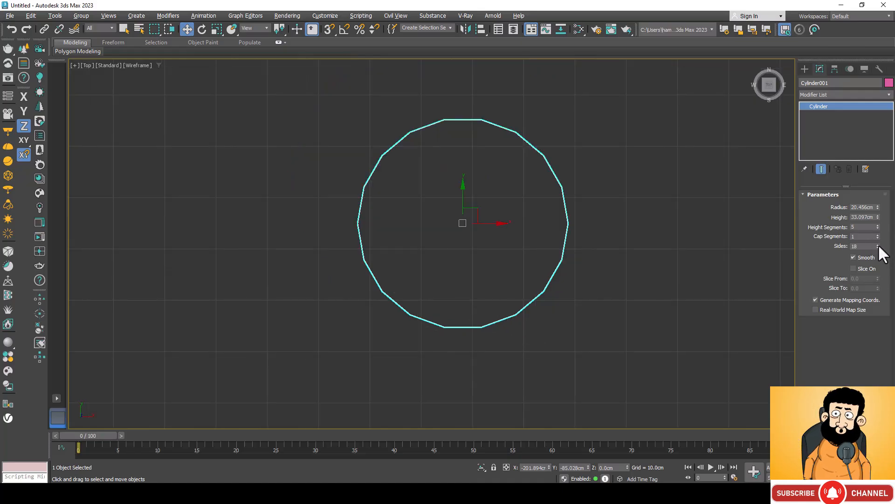
mouse_move(878, 245)
left_mouse_down()
mouse_move(864, 180)
mouse_move(882, 259)
mouse_move(880, 247)
left_mouse_up()
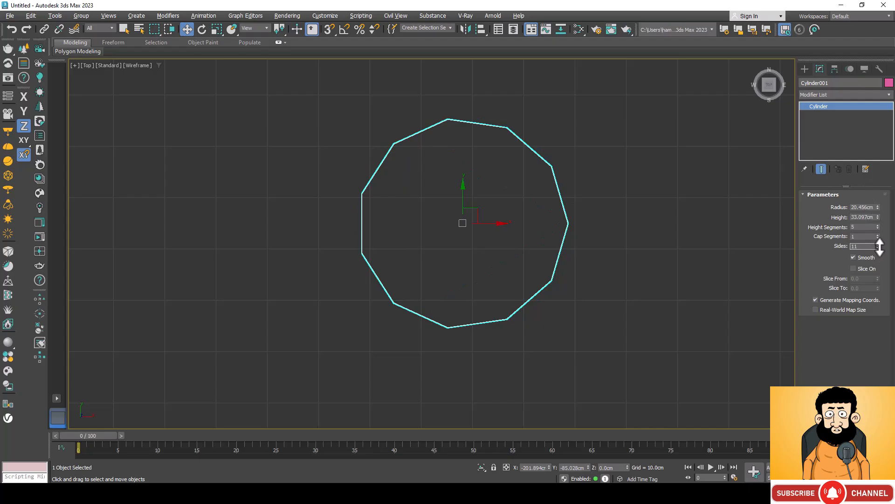
Try the cylinder with 4 sides and with 8 sides to compare its outline in the Top view.
left_click(864, 247)
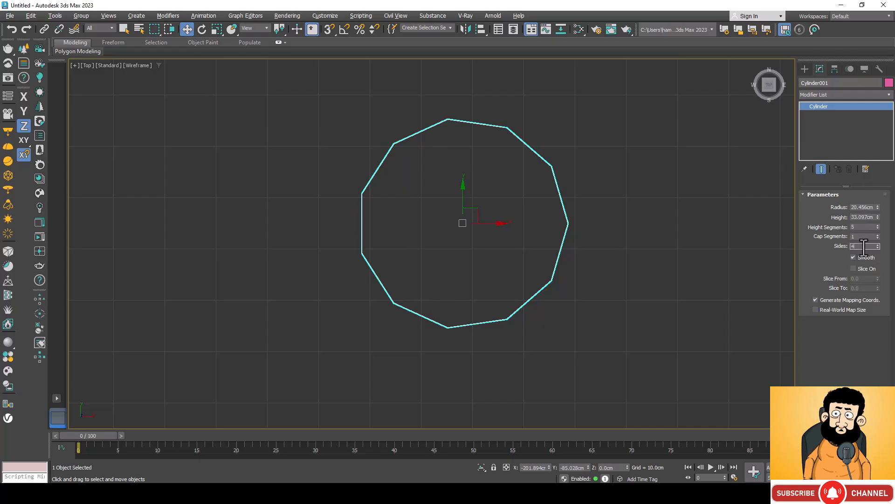
type("4")
left_click(678, 355)
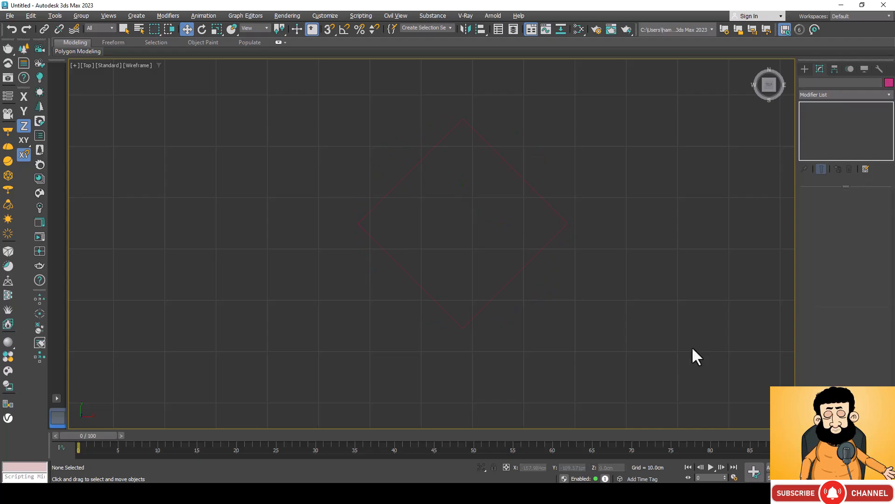
left_click(514, 278)
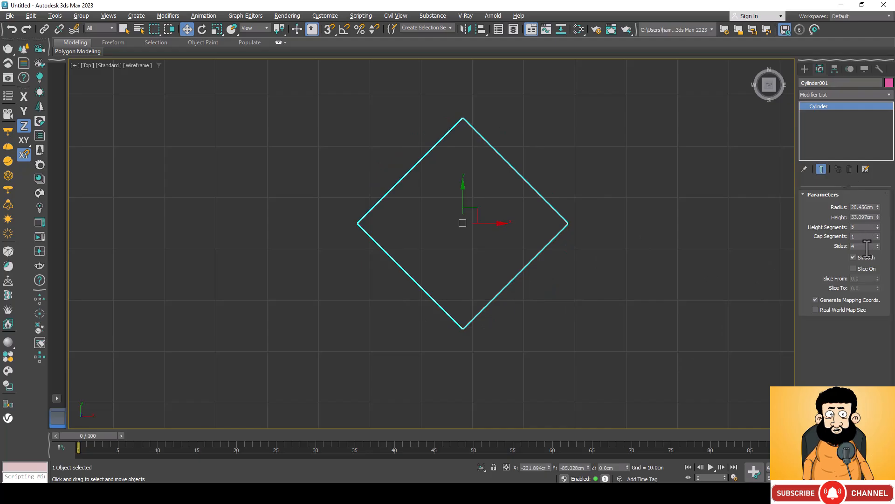
type("8")
left_click(678, 323)
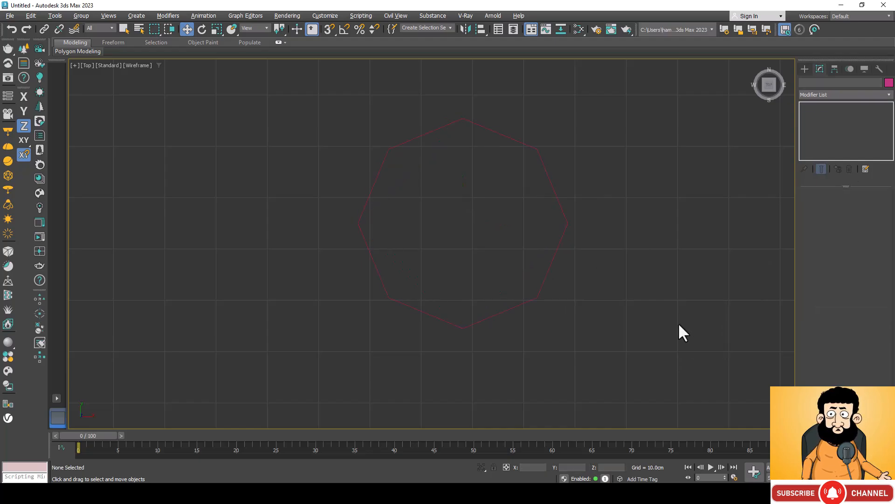
Reselect the cylinder and raise its number of sides to 27.
left_click(485, 320)
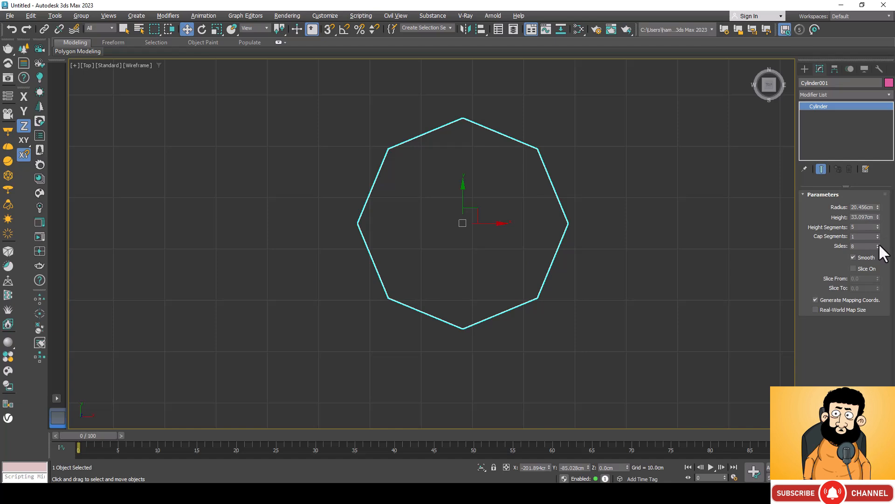
left_click_drag(879, 246, 878, 237)
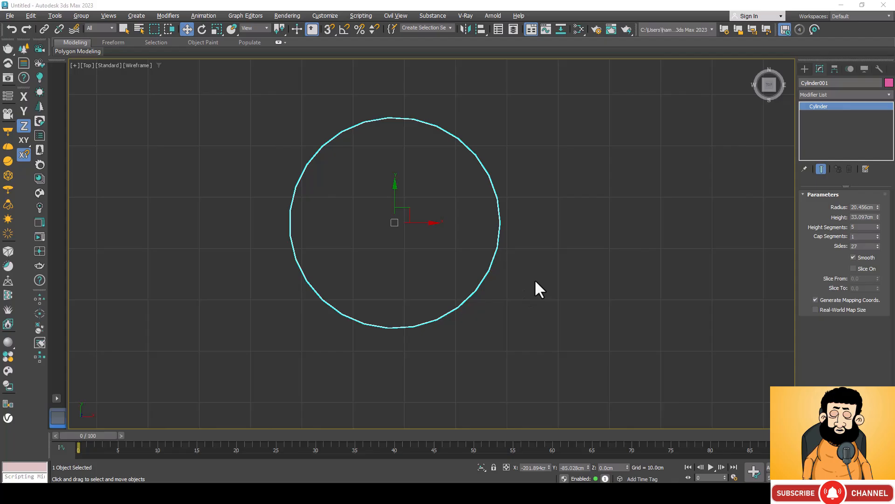
left_click(555, 294)
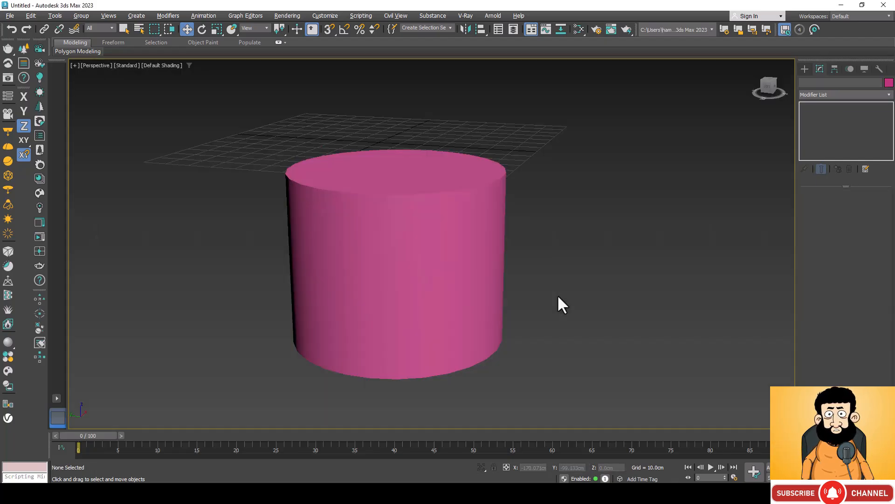
In the Perspective view, enable Slice On for the cylinder, try Slice From at 208.5, and reset it to 0.
left_click(452, 291)
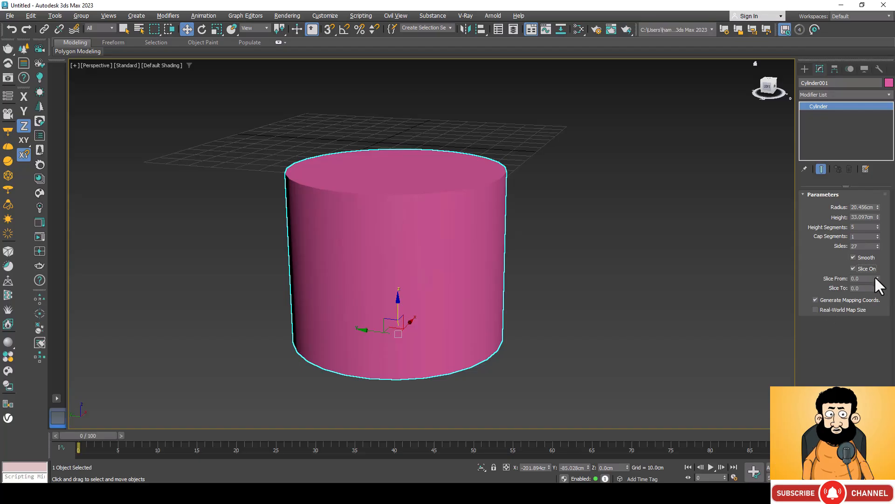
left_click_drag(878, 279, 826, 83)
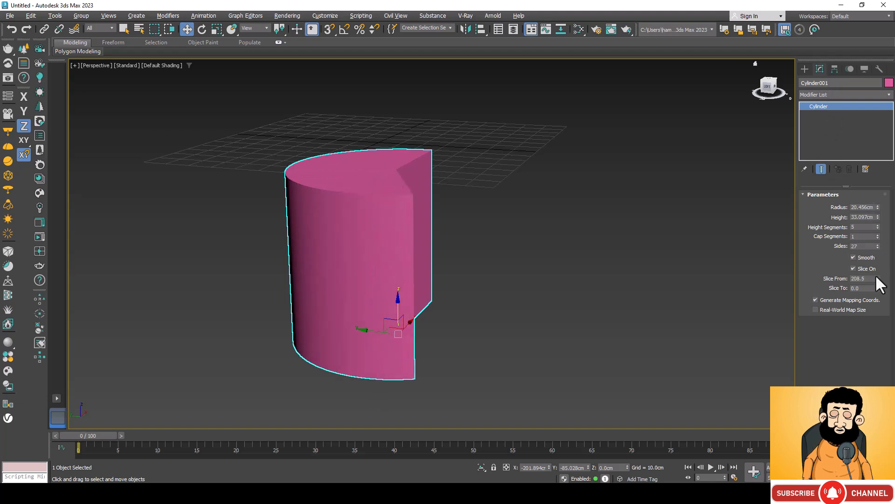
type("0")
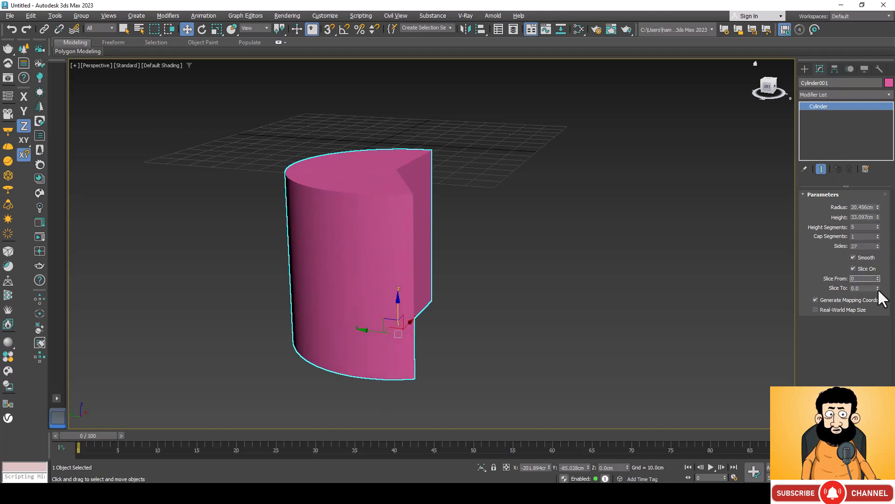
left_click(753, 339)
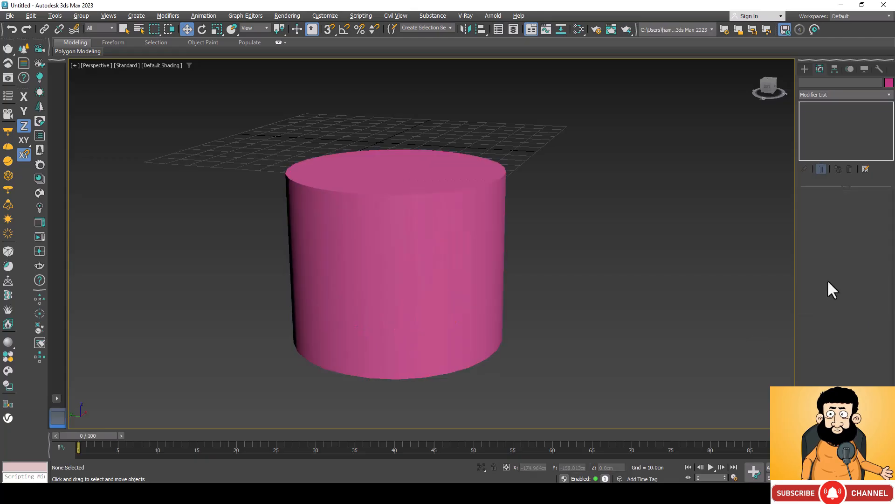
Reselect the cylinder and cut a wedge out of it with Slice To at 35.5.
left_click(321, 304)
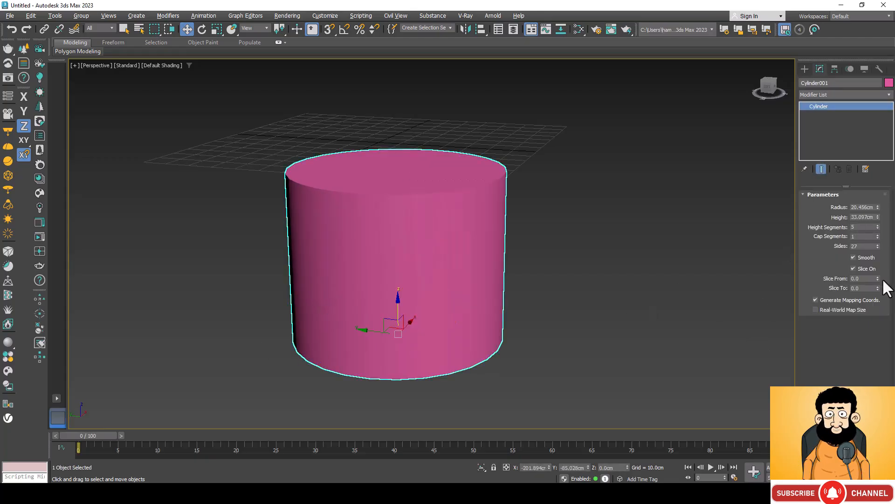
left_click_drag(879, 287, 862, 261)
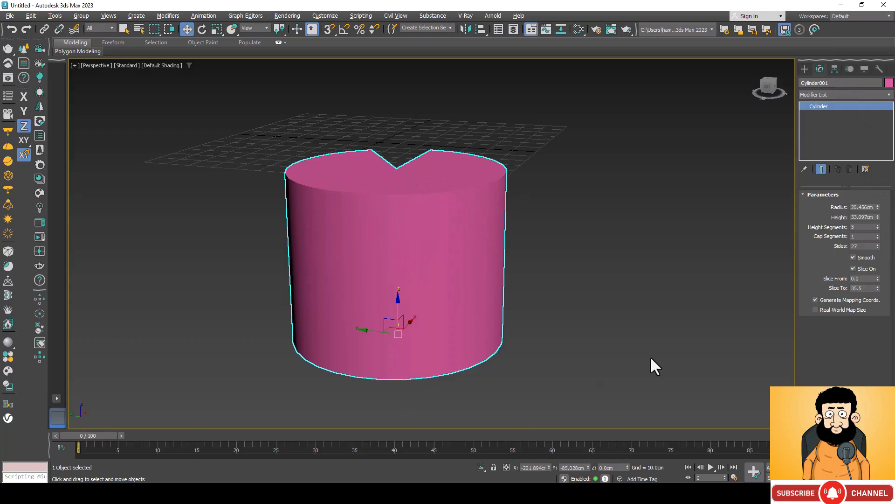
left_click(650, 357)
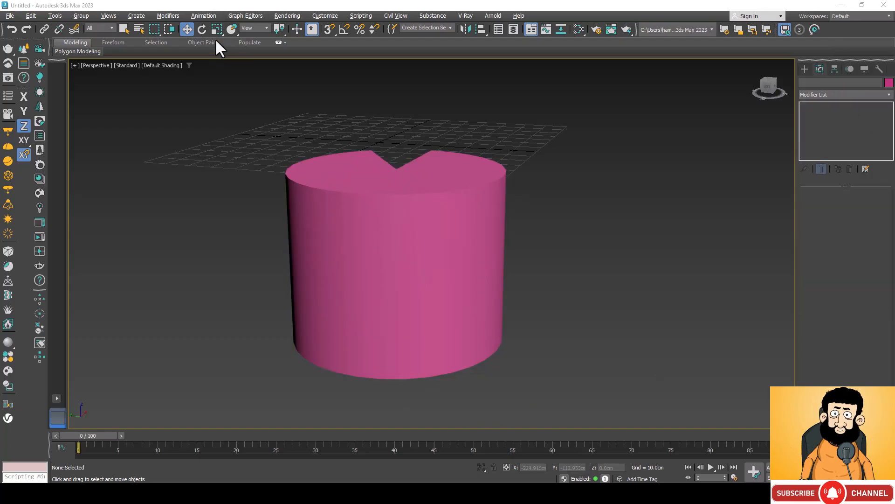
Delete the cylinder and create a plane about 72.4 cm long and 69.8 cm wide in the Perspective view.
left_click(481, 280)
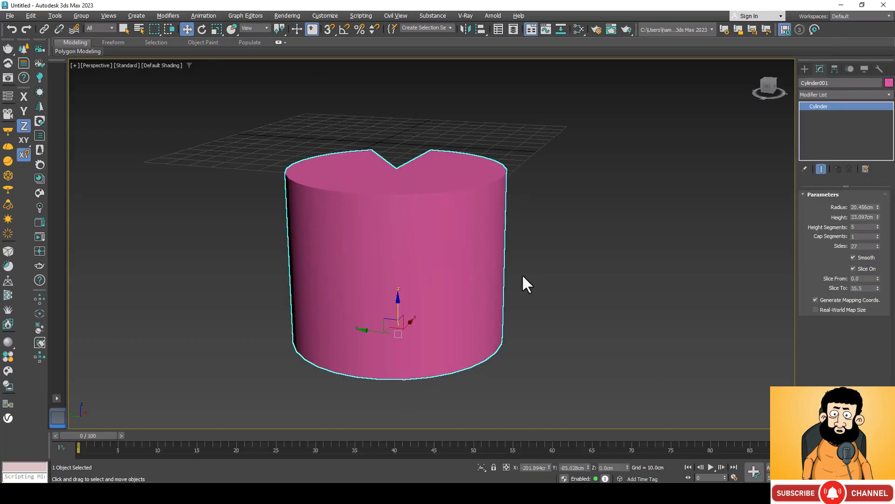
key("Delete")
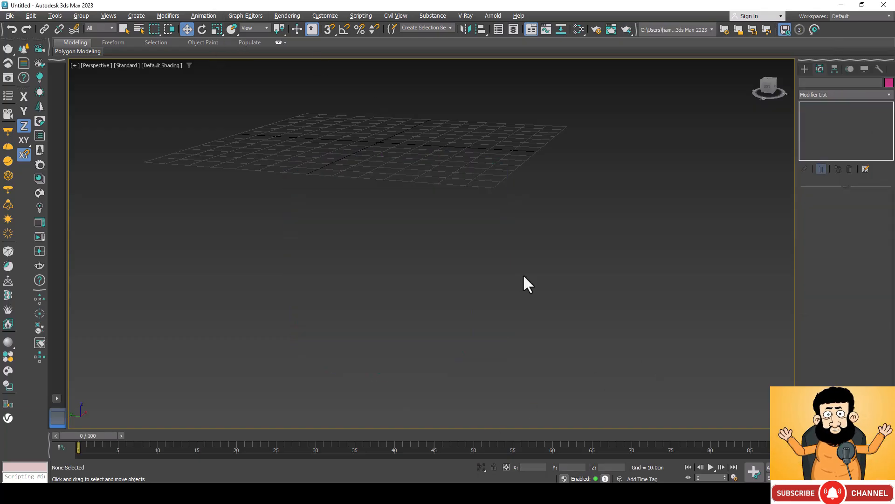
left_click(806, 70)
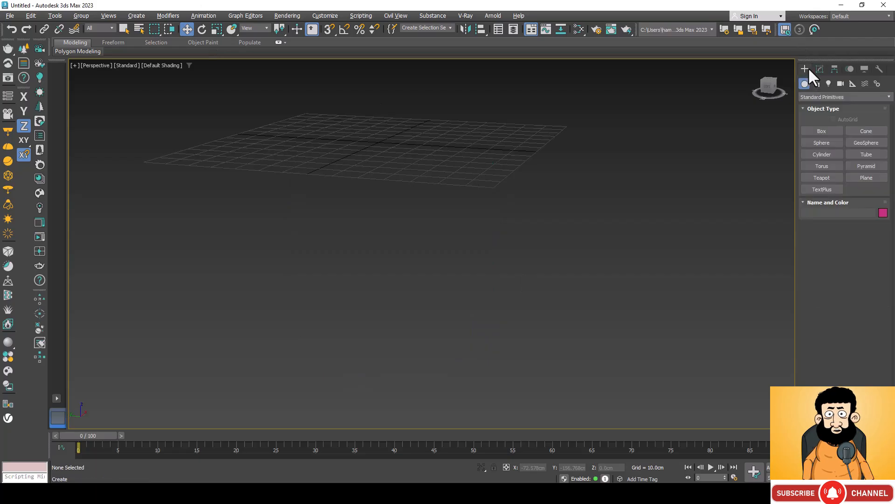
left_click(876, 178)
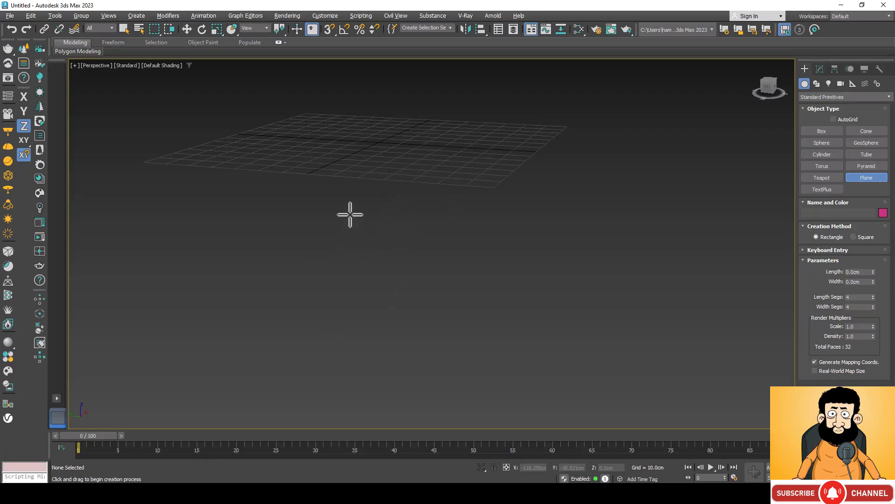
left_click_drag(350, 215, 540, 322)
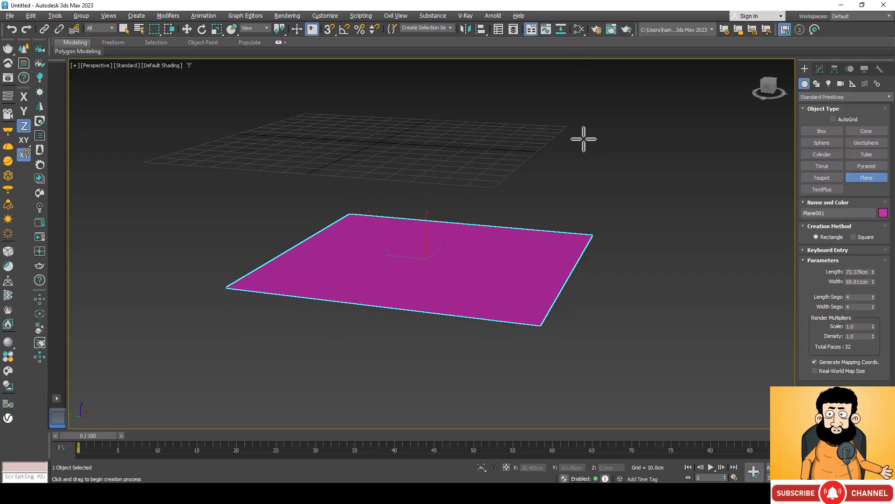
Set the plane's length to 50 cm and its width to 80 cm.
key("w")
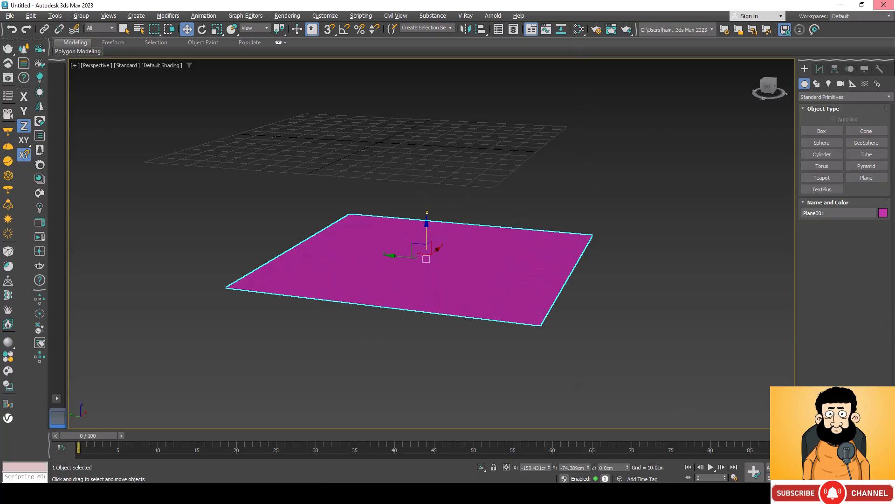
left_click(820, 69)
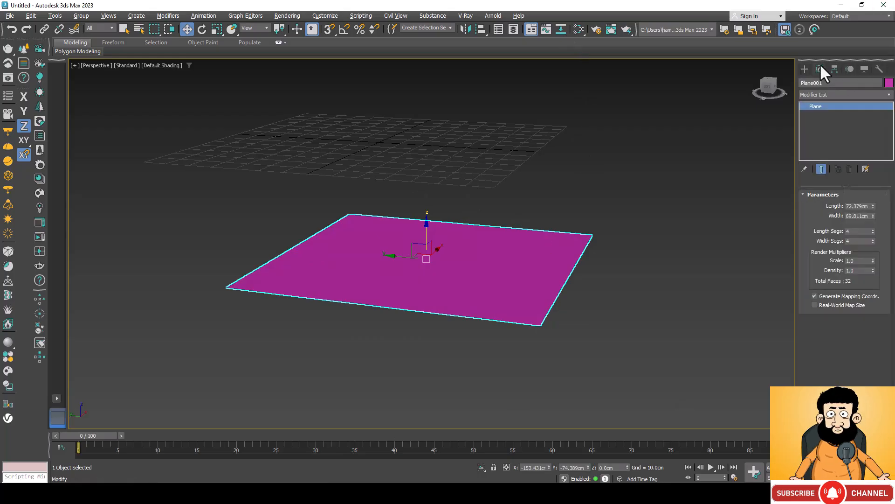
double_click(867, 207)
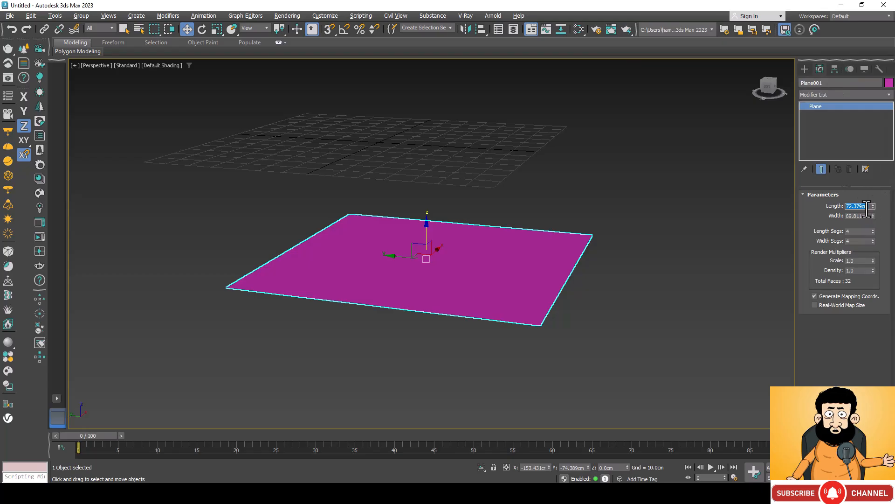
double_click(867, 216)
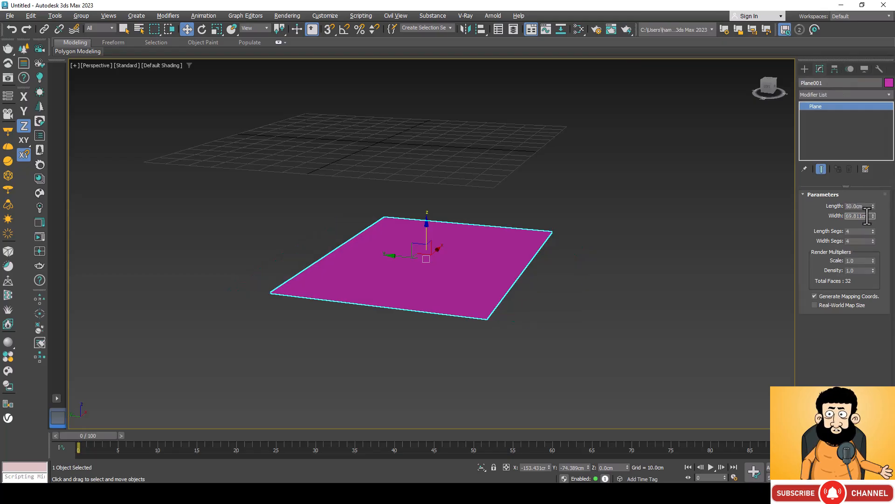
type("8")
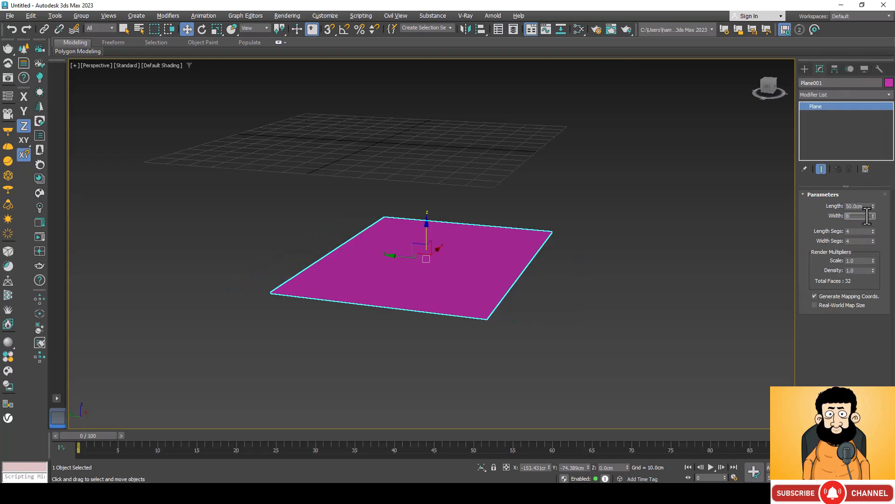
type("0")
key("Return")
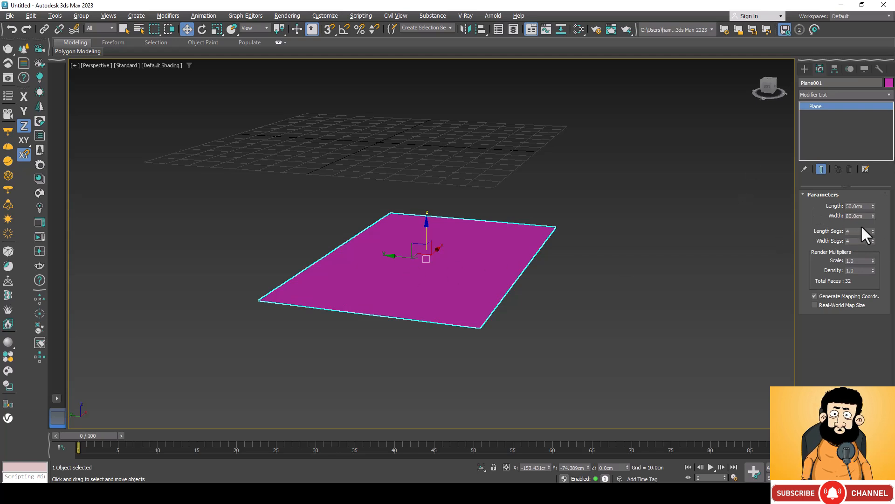
Display edged faces in the Perspective view and set the plane to 33 length segments and 19 width segments.
left_click_drag(874, 229, 857, 194)
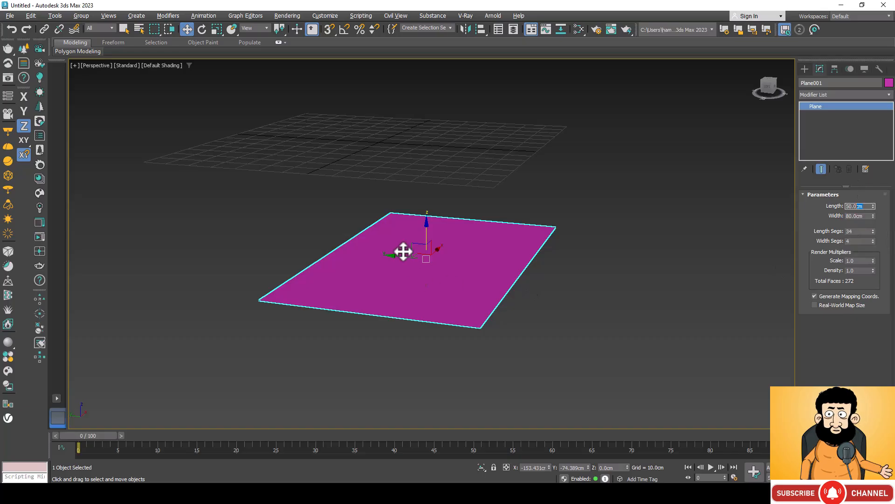
left_click(169, 65)
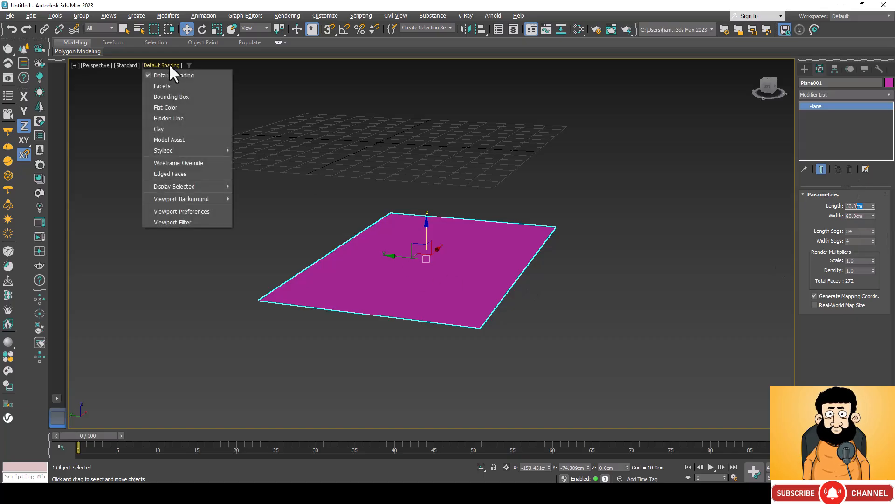
left_click(186, 174)
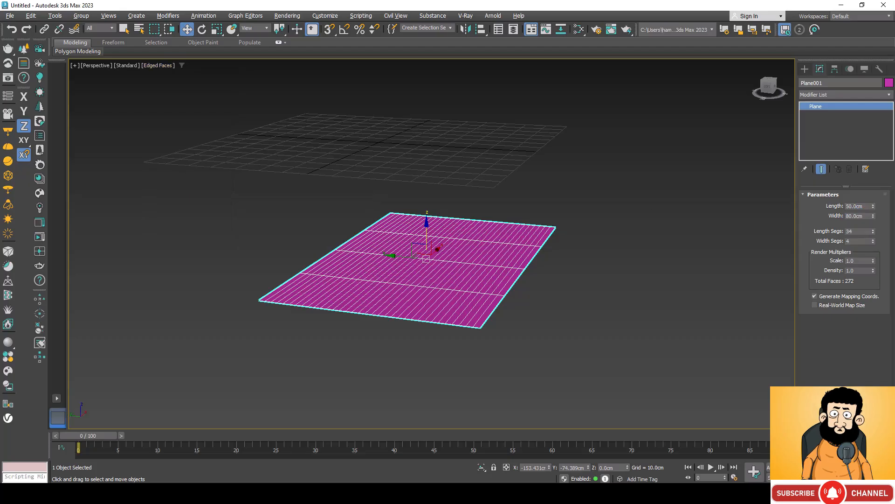
left_click_drag(873, 241, 872, 232)
left_click(872, 232)
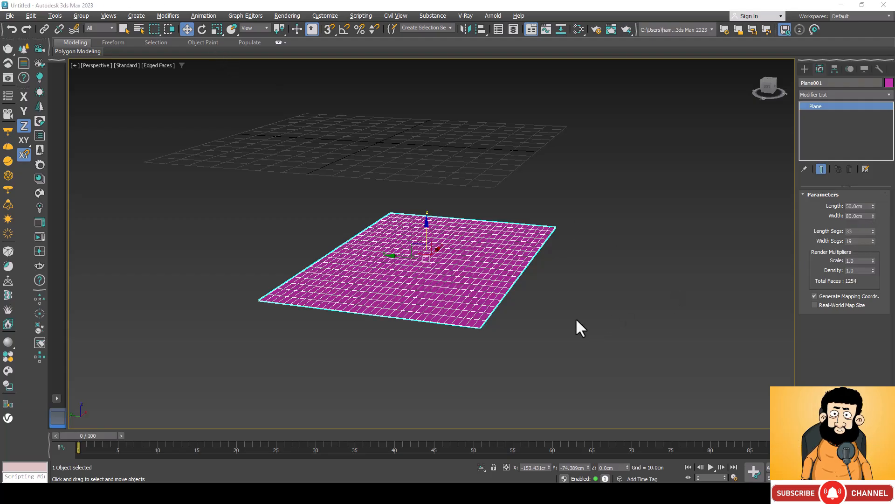
Bring up the spline shape types for creation and delete the plane.
left_click(804, 68)
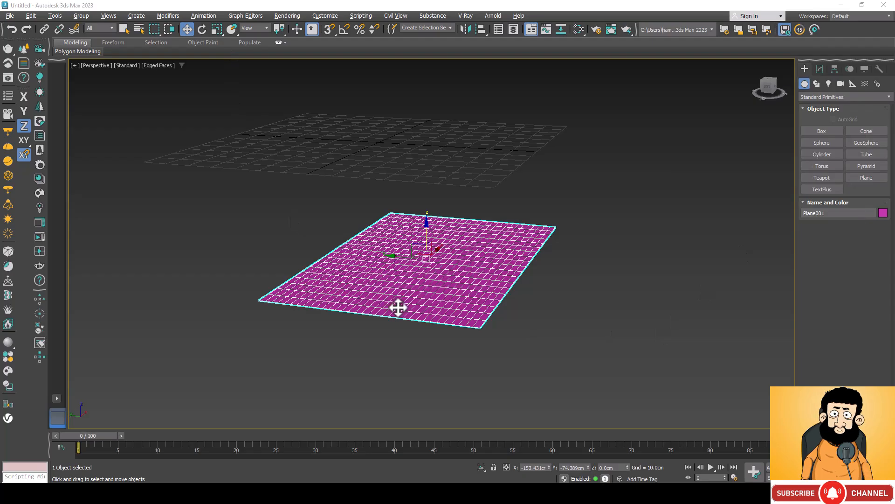
left_click(817, 68)
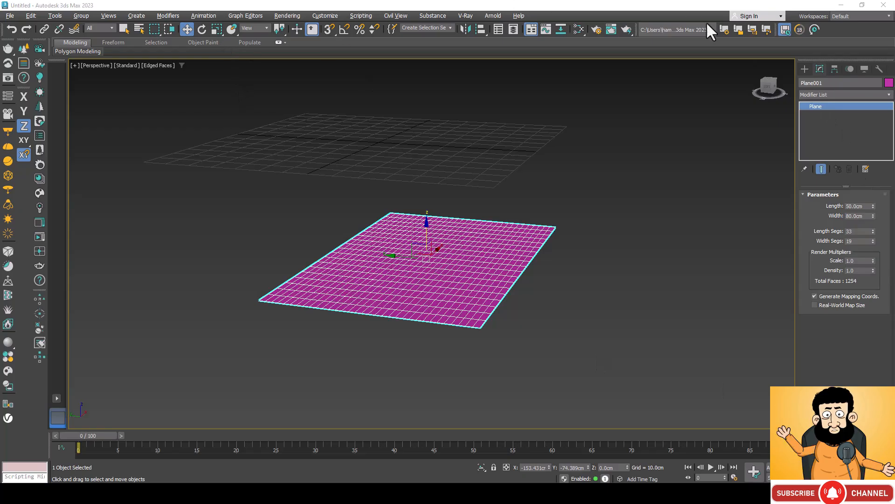
left_click(803, 67)
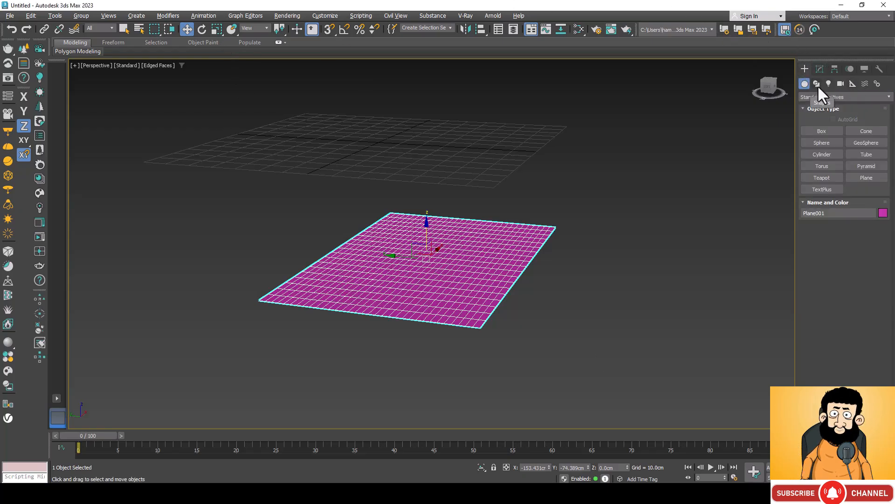
left_click(816, 82)
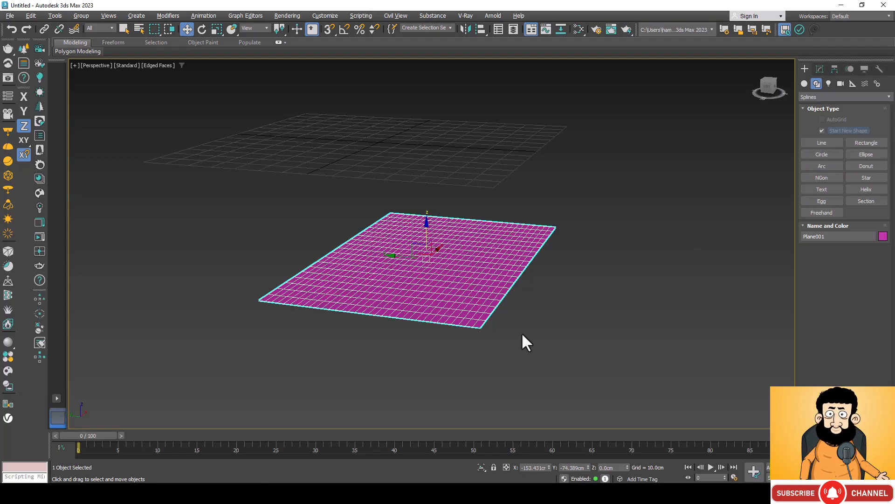
key("Delete")
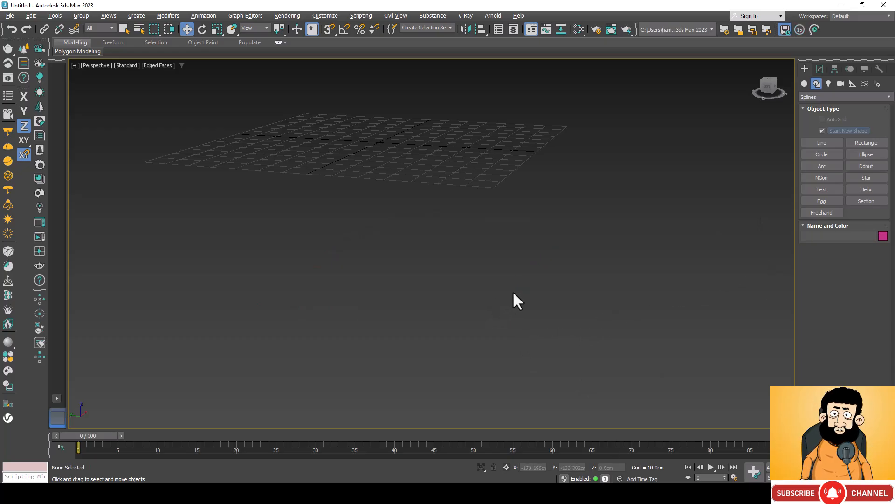
In the Top view, draw an open line with four straight horizontal and vertical segments, the first about 12774 cm long.
key("t")
scroll(513, 293, "down", 5)
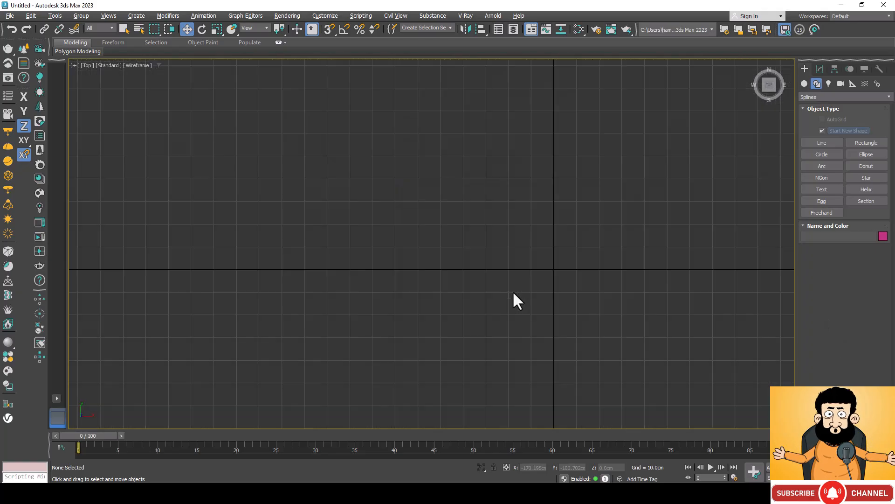
scroll(513, 293, "down", 4)
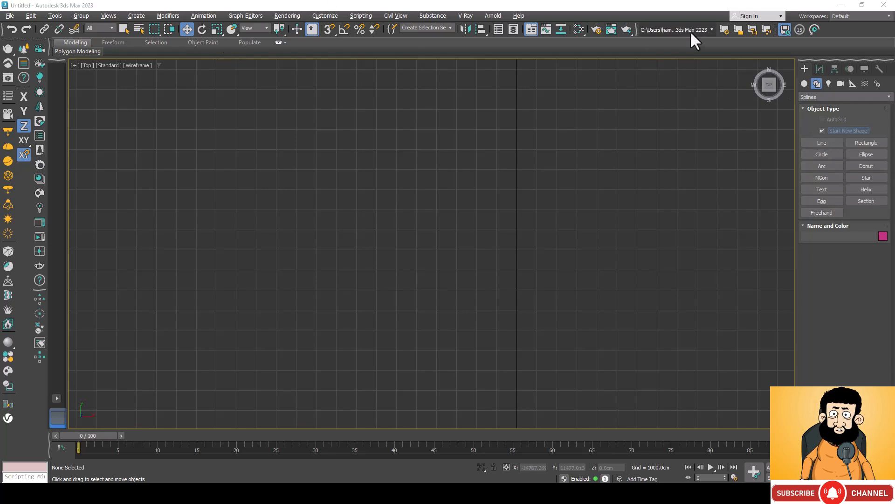
left_click(833, 144)
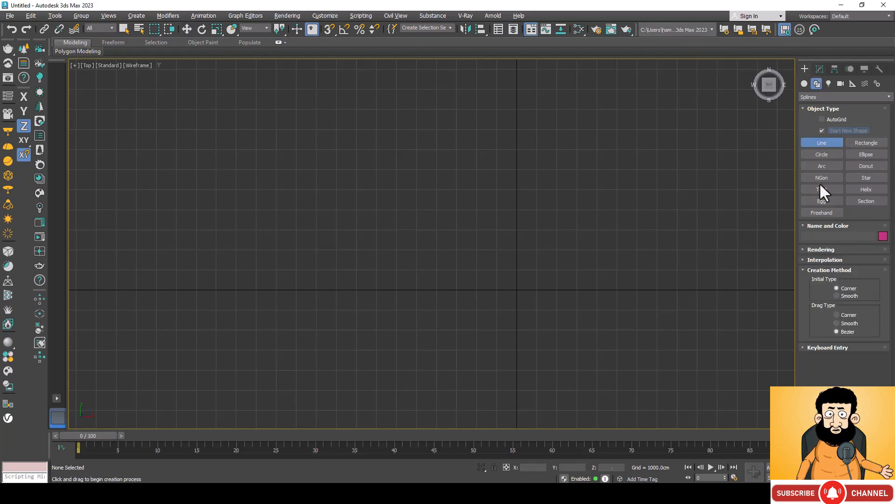
left_click(275, 166)
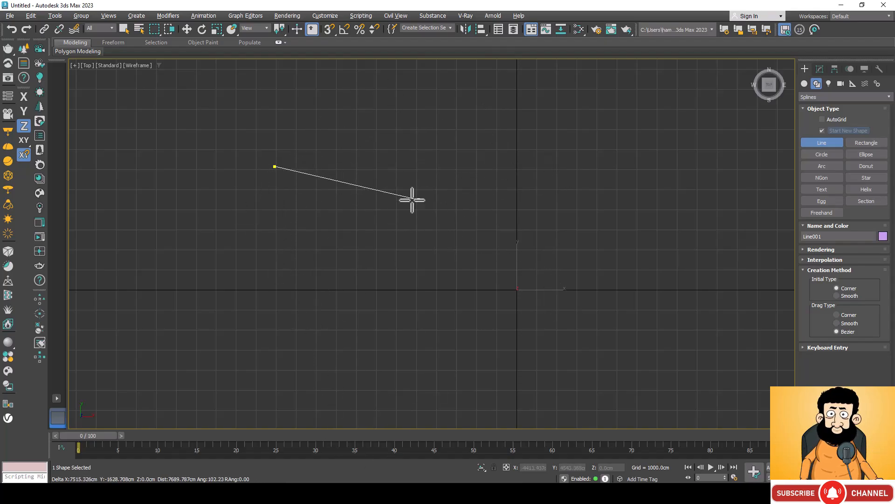
key("shift")
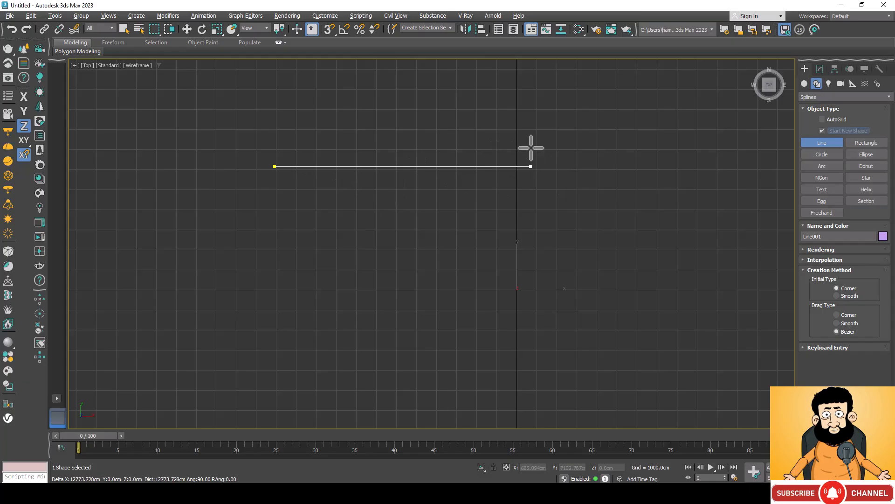
left_click(531, 166)
left_click(548, 305, "shift")
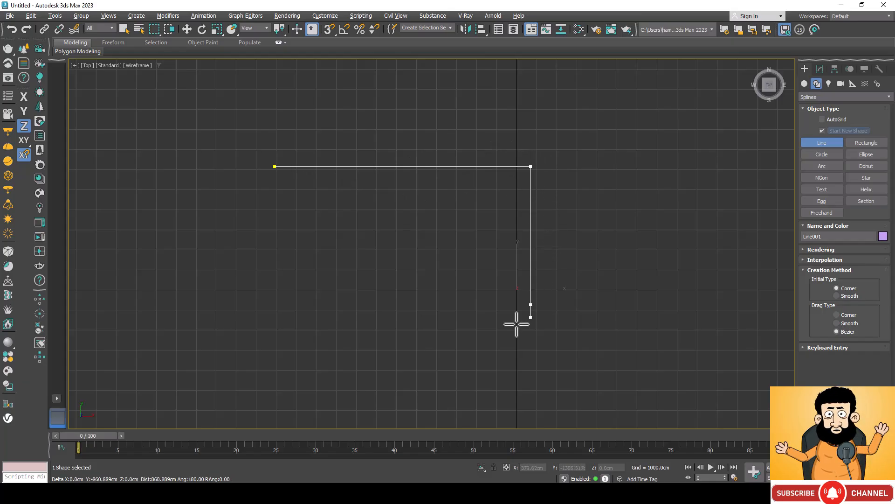
left_click(267, 303, "shift")
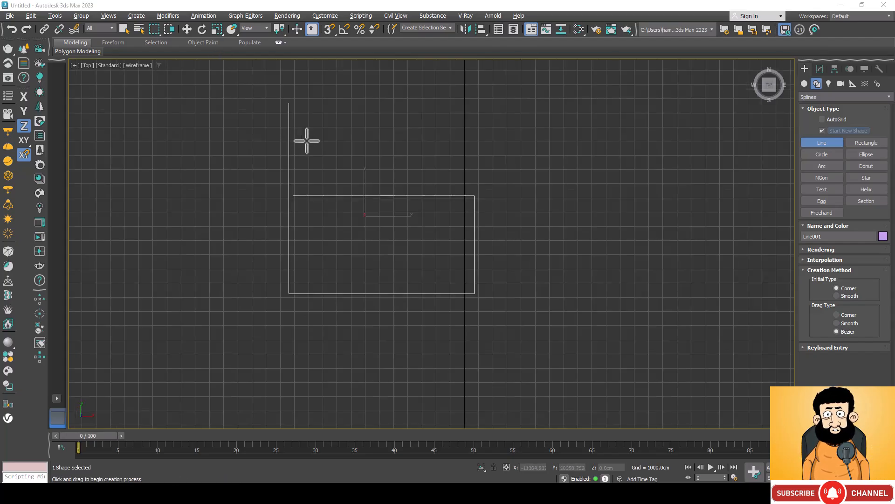
Delete the line and draw a rectangle spline about 8851 cm long and 16420 cm wide in the Top view.
key("w")
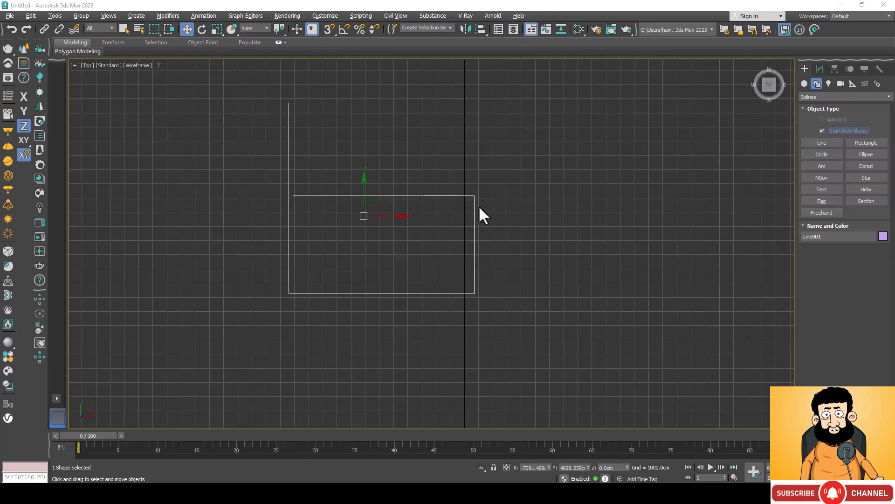
key("Delete")
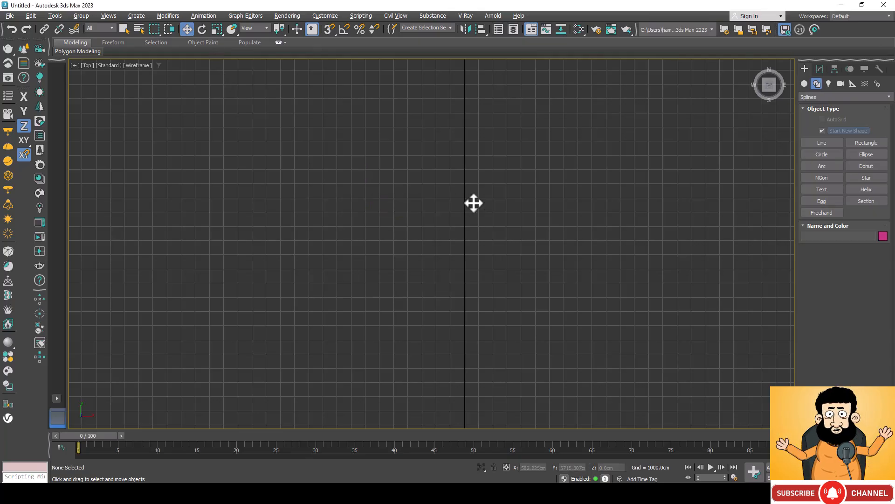
left_click(867, 143)
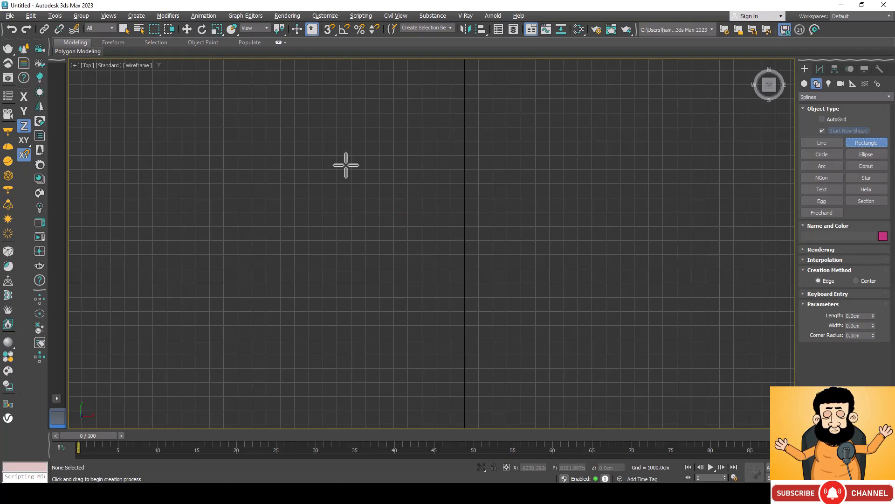
left_click_drag(330, 155, 563, 280)
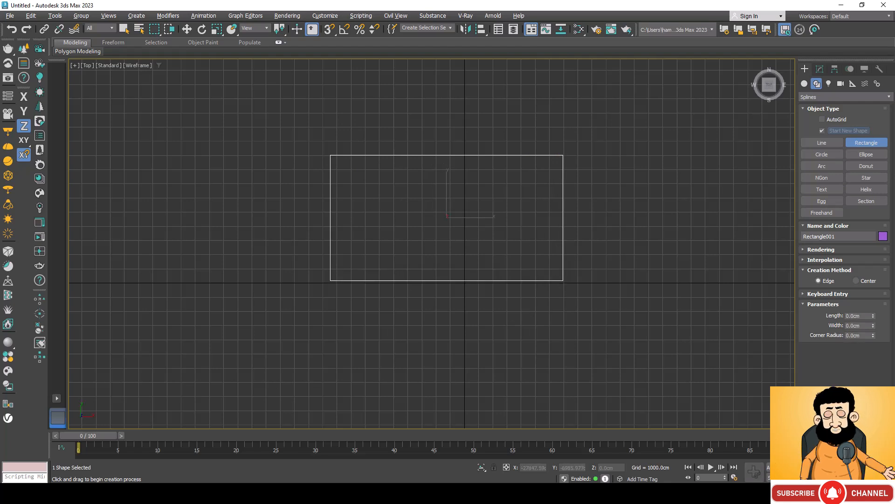
Enable the rectangle spline's thickness in both the renderer and the viewport.
left_click(821, 68)
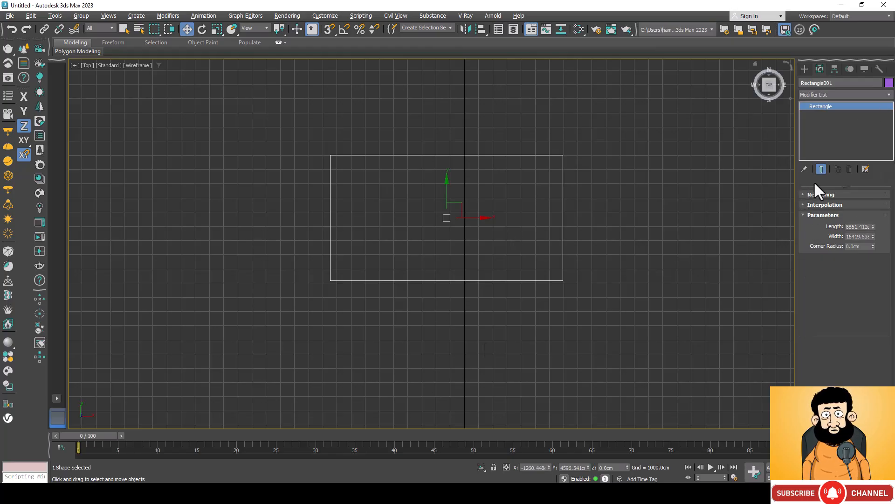
left_click(804, 195)
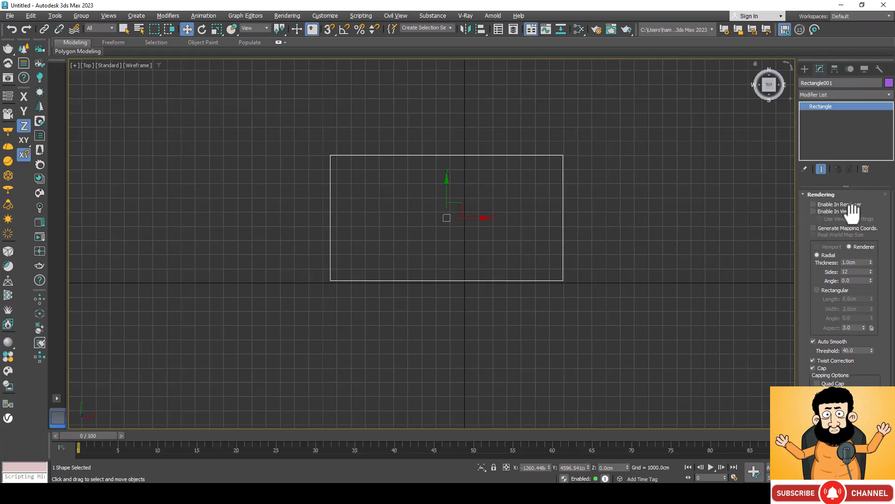
left_click(813, 210)
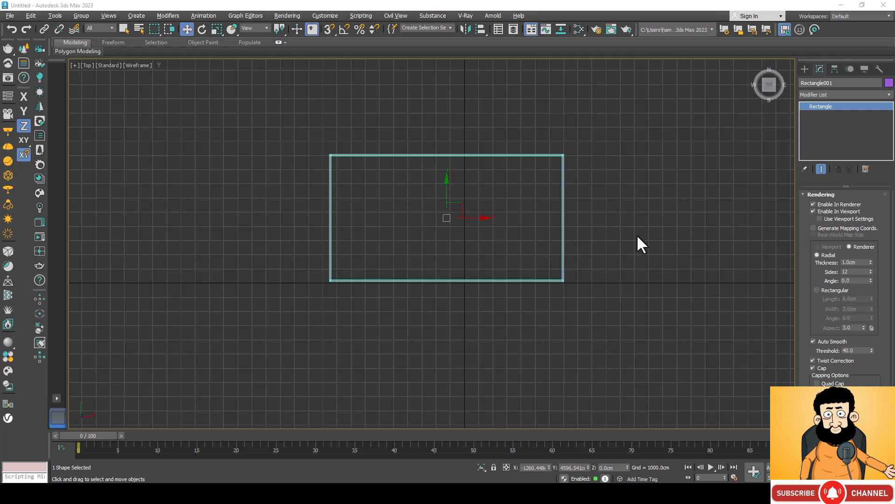
Switch to the Perspective view, select the rectangle and examine the thickness of its edges up close.
key("Delete")
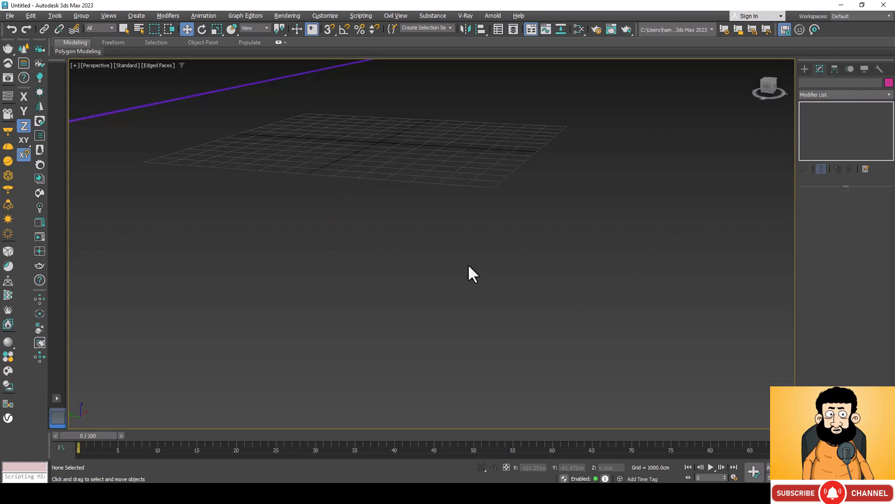
scroll(469, 264, "down", 20)
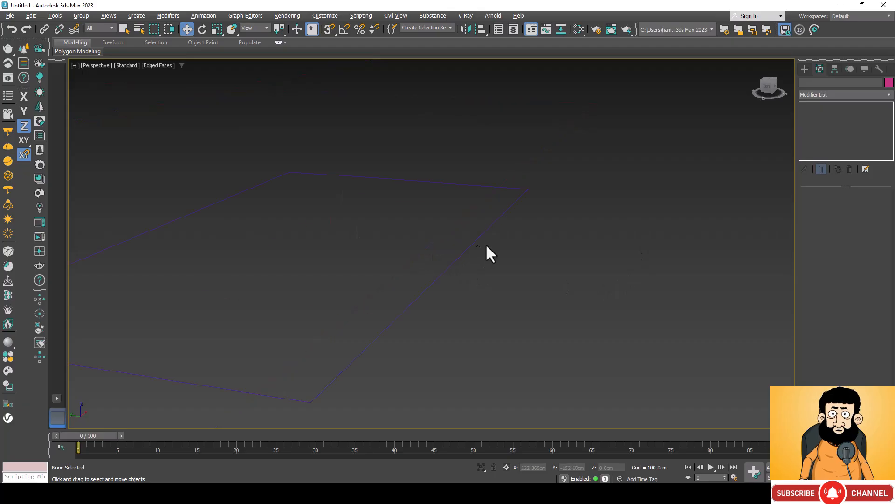
left_click(461, 261)
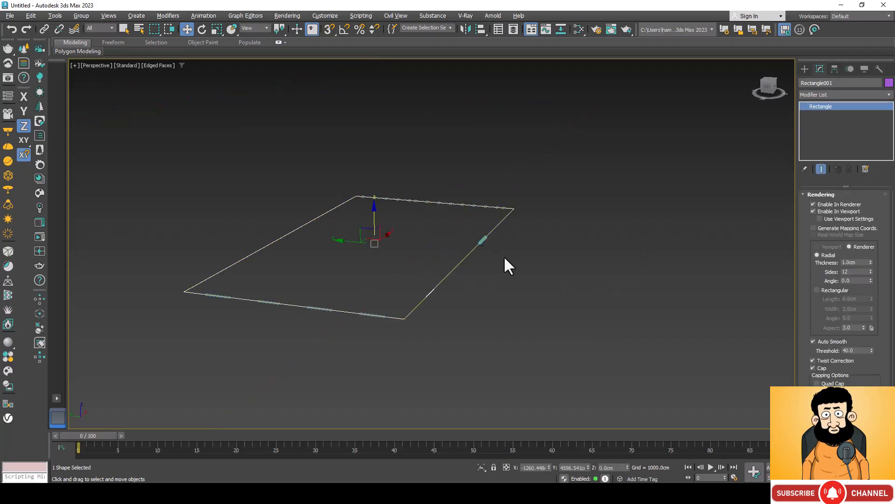
scroll(485, 250, "up", 10)
scroll(437, 205, "up", 2)
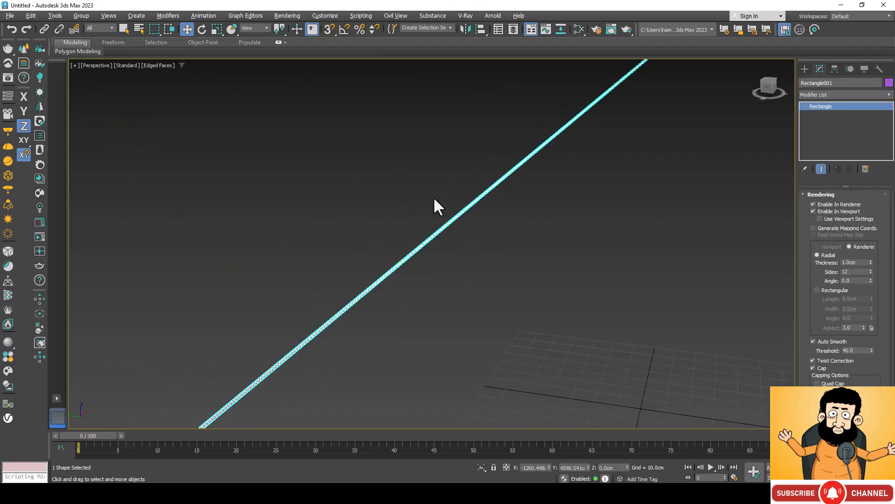
scroll(436, 200, "up", 2)
scroll(481, 229, "down", 1)
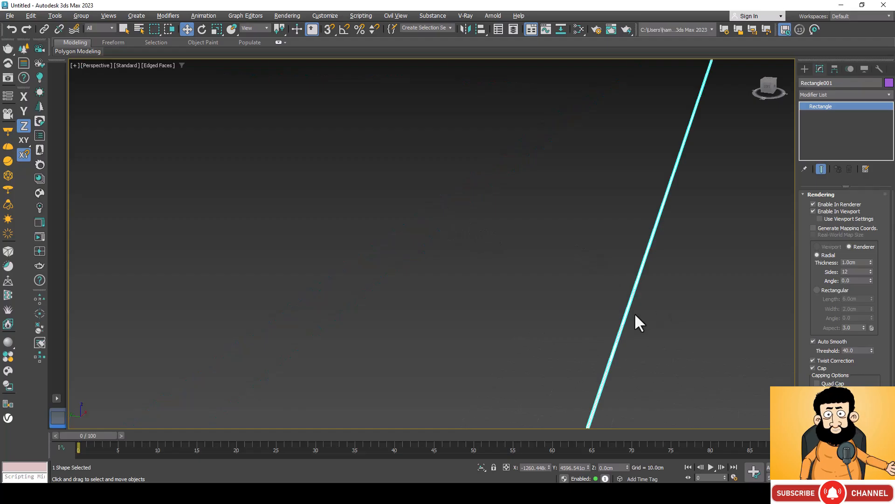
scroll(632, 310, "down", 3)
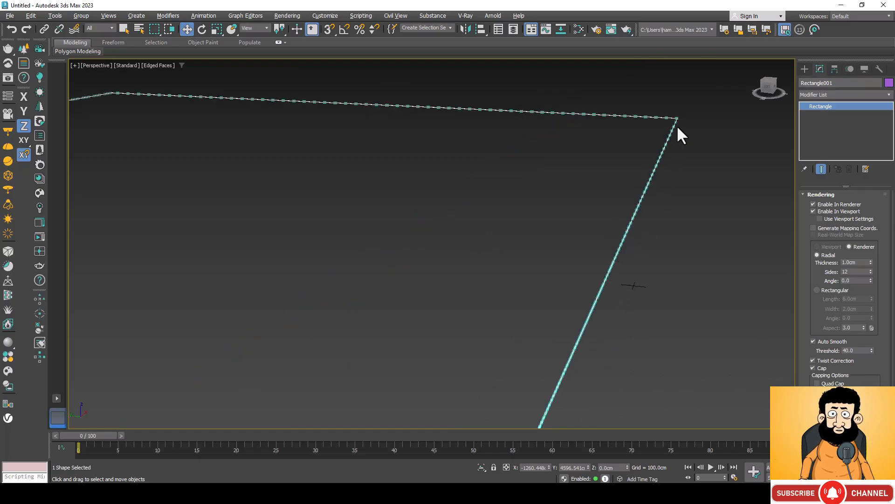
Increase the rectangle spline's radial thickness to about 23.33 cm and view the whole frame.
left_click(871, 261)
left_click_drag(870, 260, 679, 37)
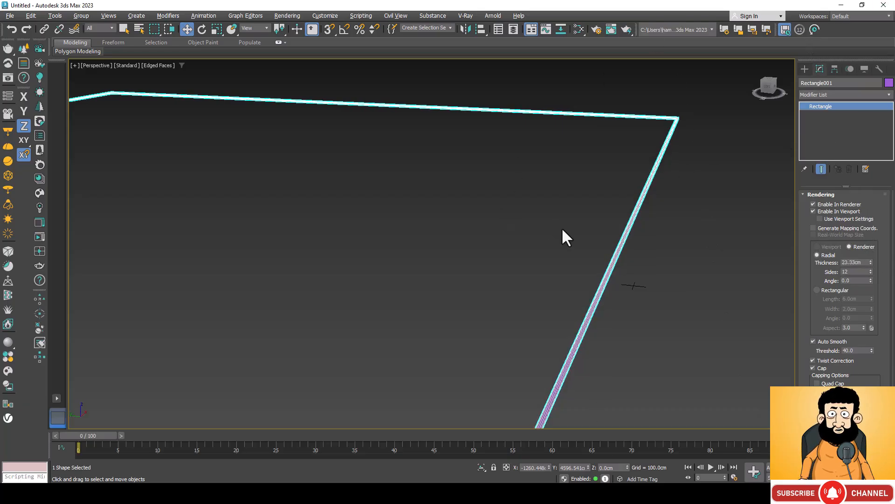
scroll(569, 230, "down", 5)
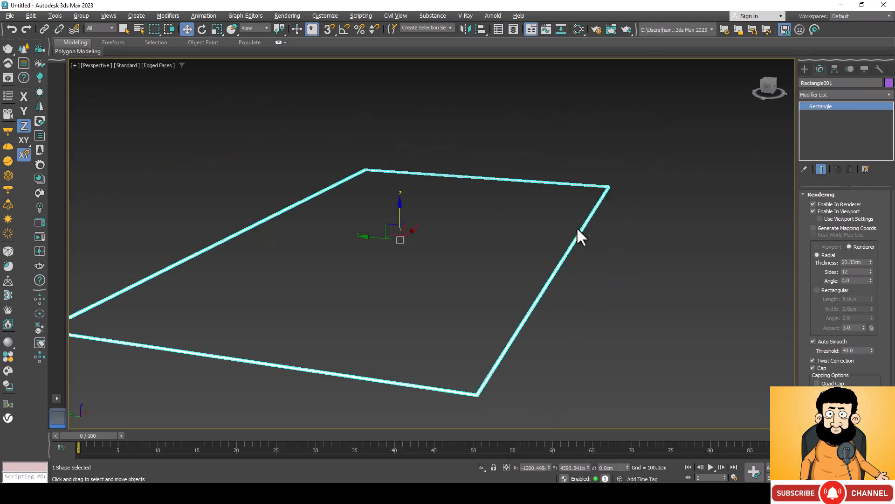
Set the rectangle spline's radial thickness to 180 cm and view its near corner.
double_click(863, 262)
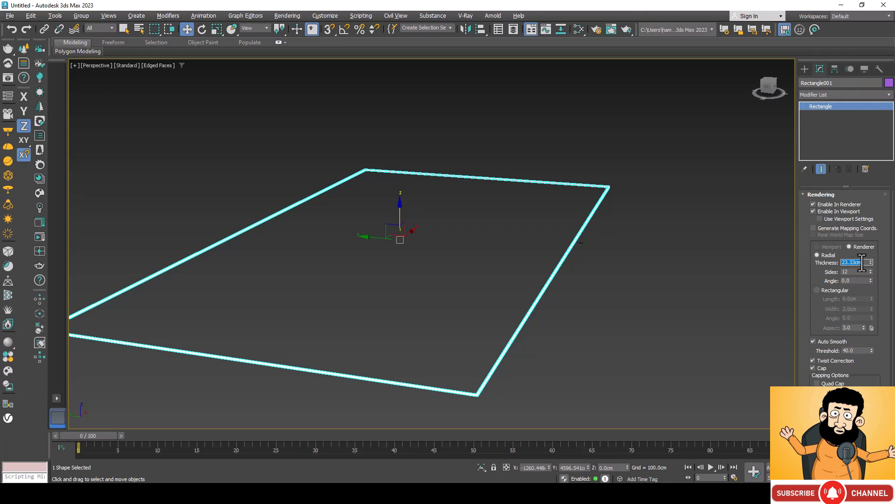
type("6")
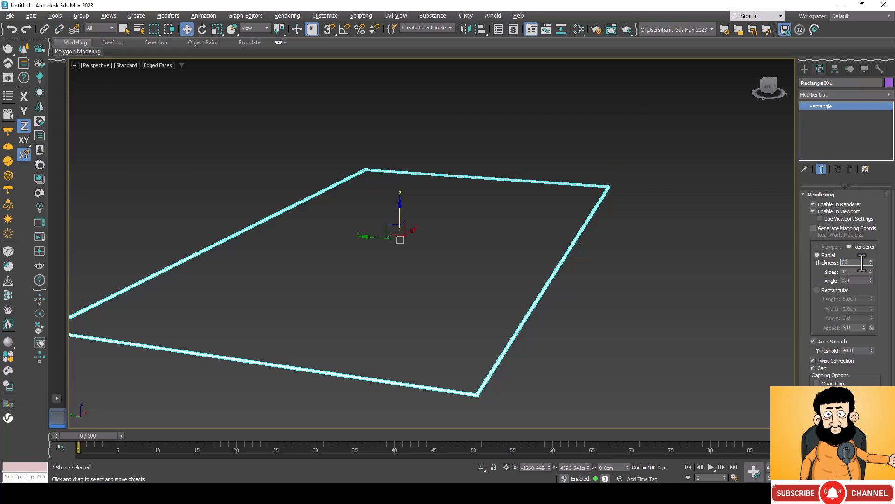
type("0")
key("Return")
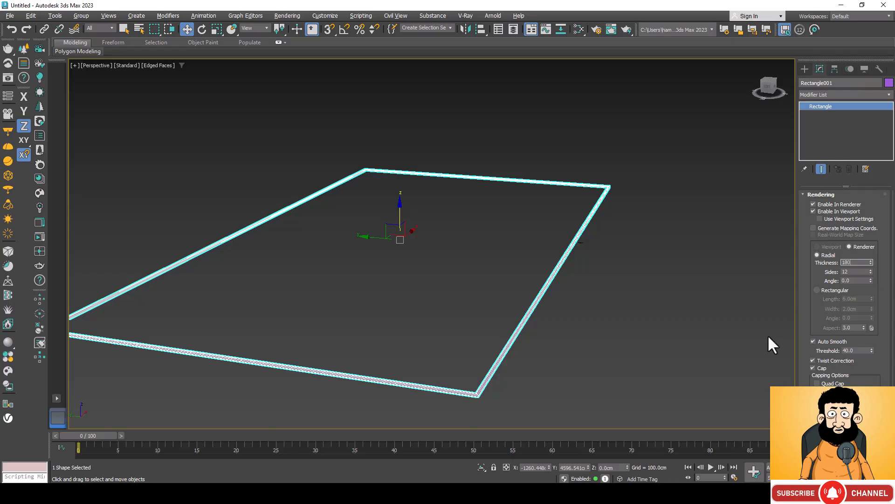
left_click(733, 294)
left_click(487, 374)
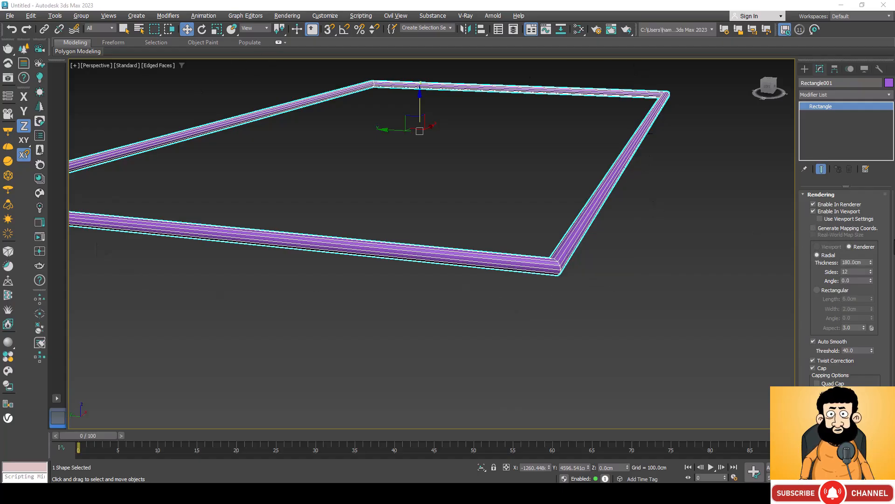
Try 5 and 20 sides for the rectangle spline's radial cross-section.
double_click(855, 272)
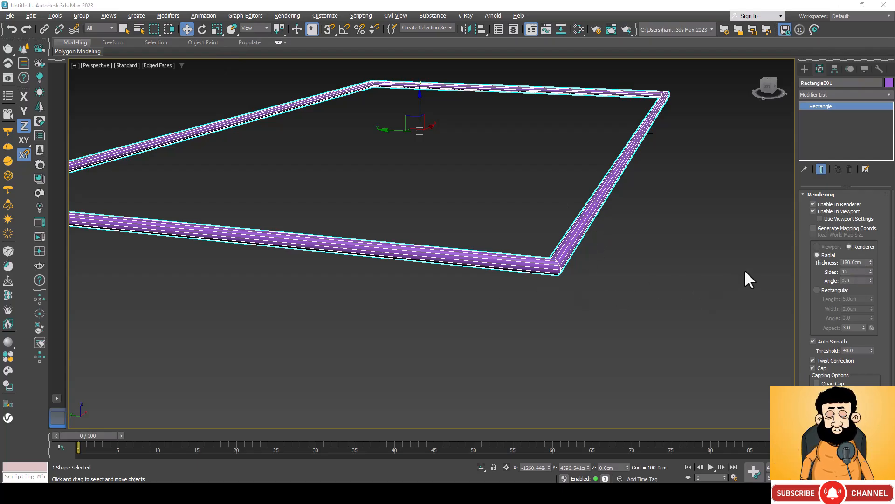
double_click(856, 272)
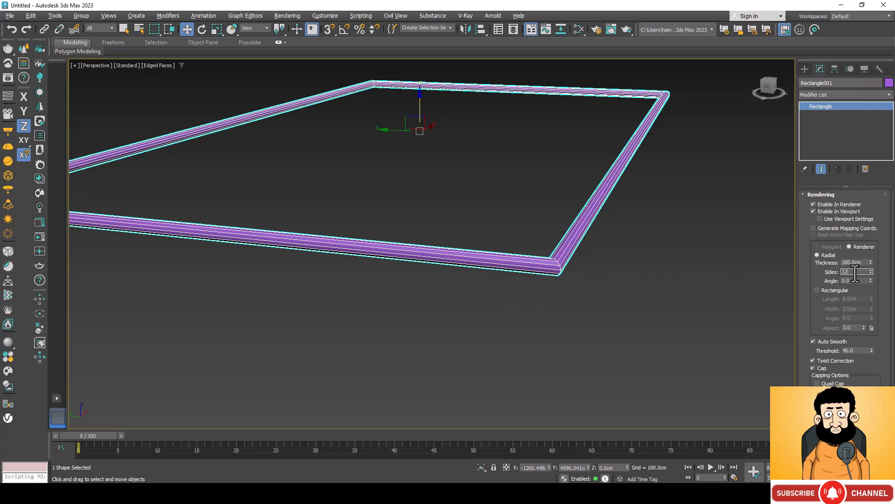
type("5")
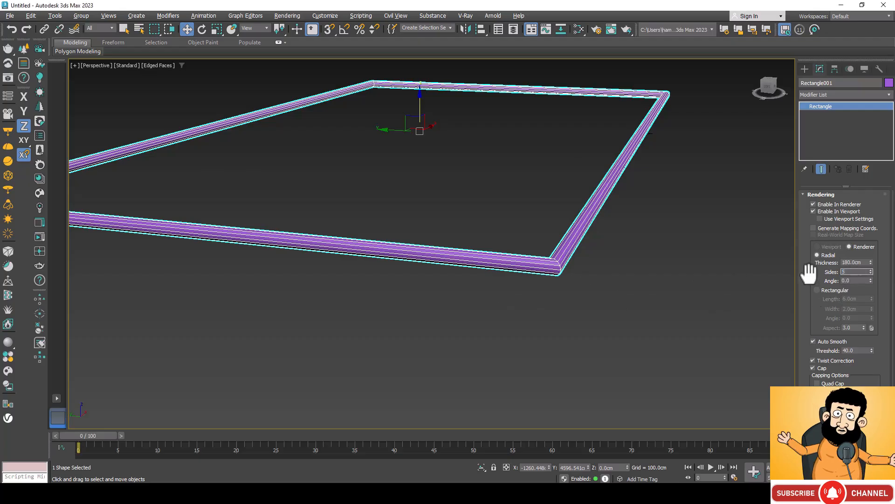
key("Return")
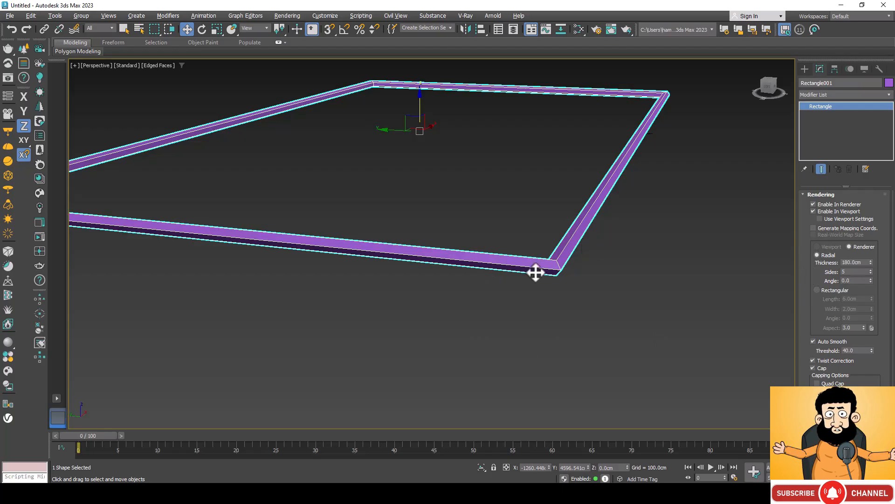
double_click(854, 272)
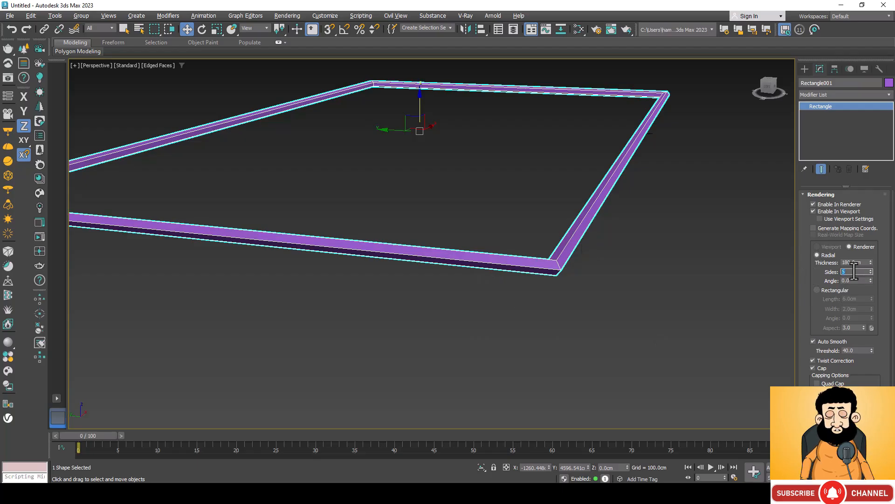
type("20")
key("Return")
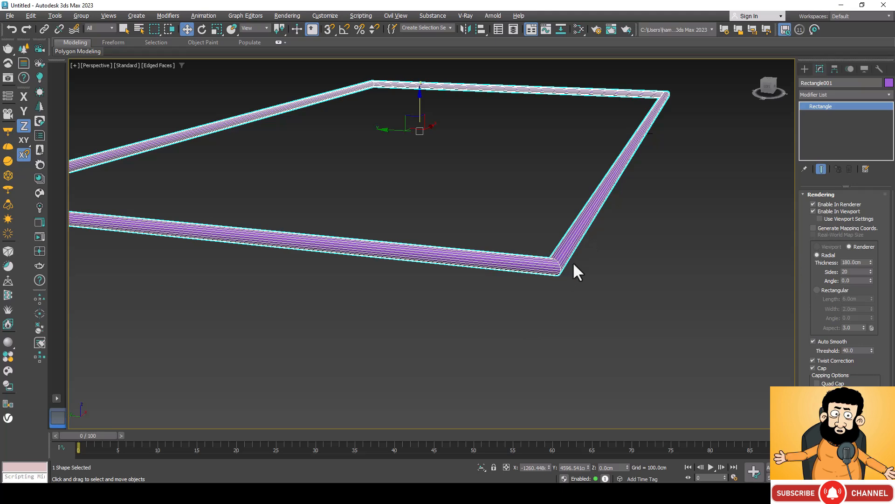
Set the rectangle spline's radial cross-section to 30 sides.
double_click(856, 272)
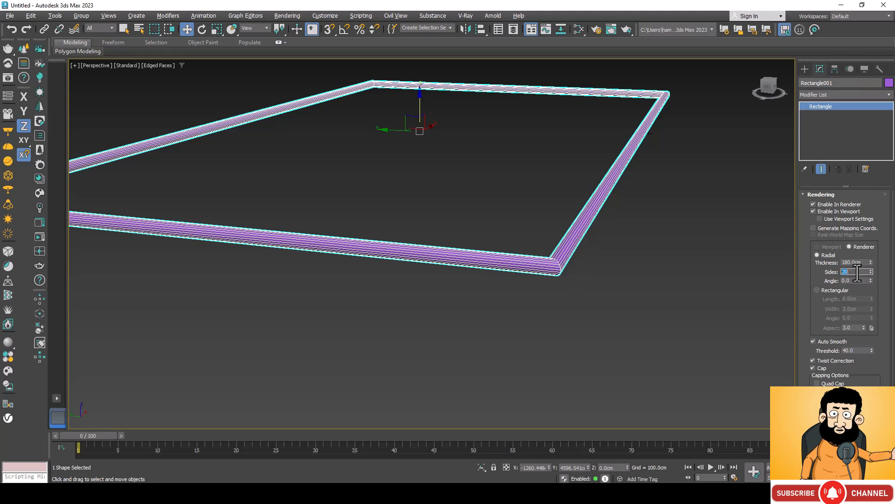
type("30")
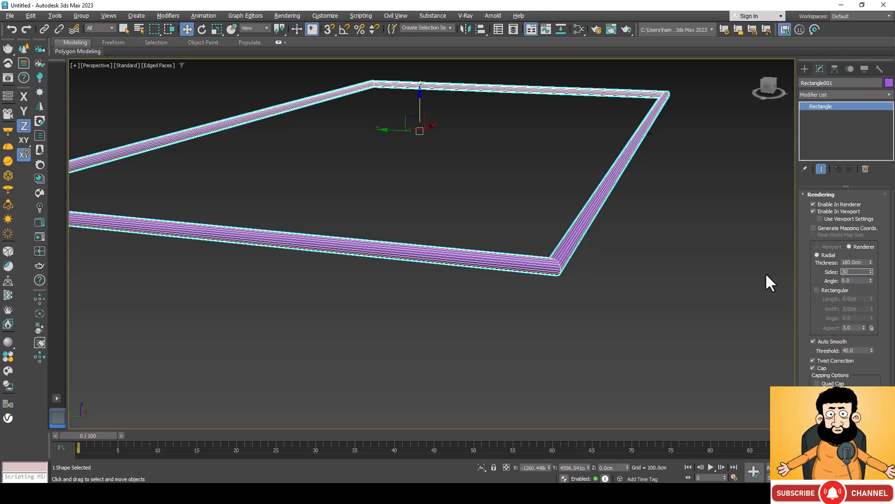
key("Return")
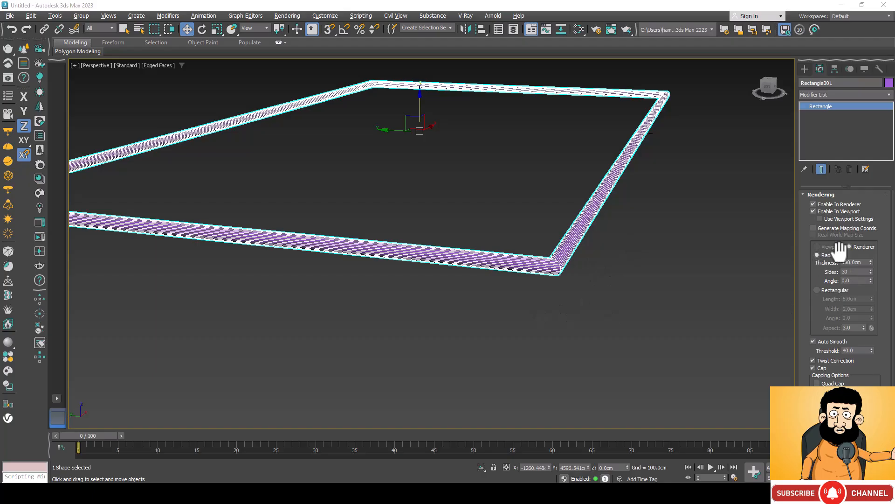
Switch the rectangle spline to a rectangular cross-section with a length of 4 cm and a width of 3 cm.
left_click(817, 290)
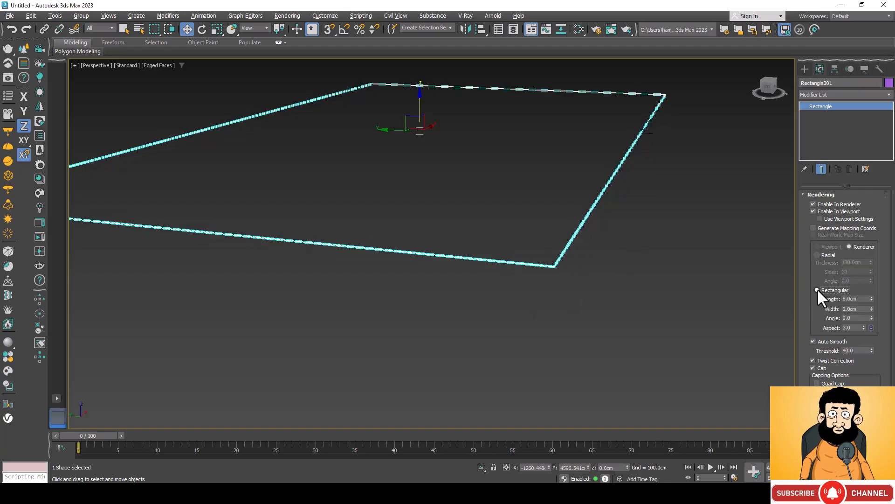
double_click(862, 298)
double_click(862, 298)
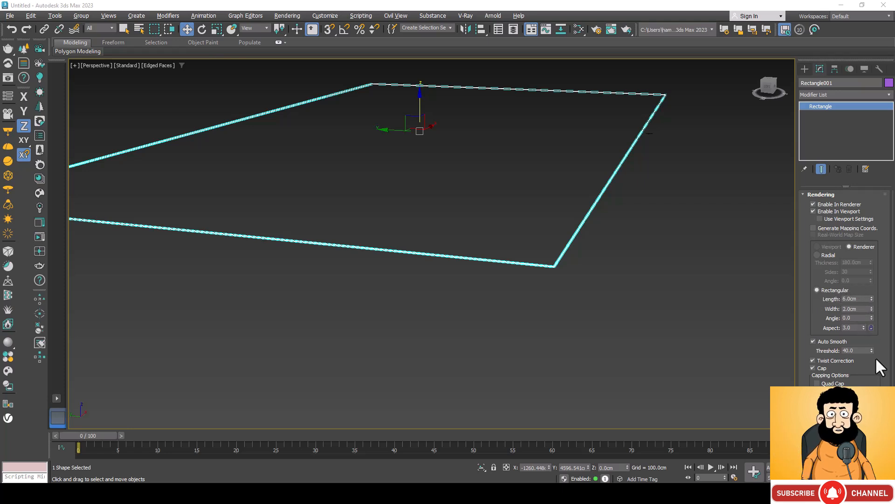
double_click(863, 298)
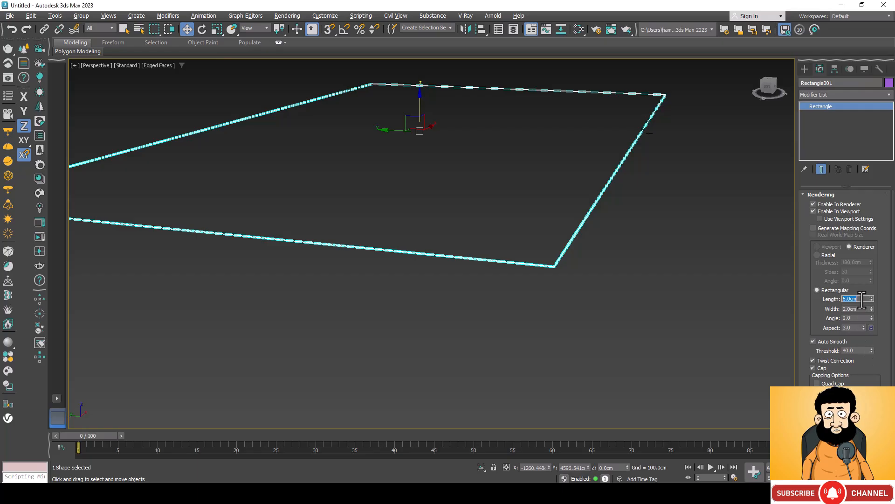
type("4")
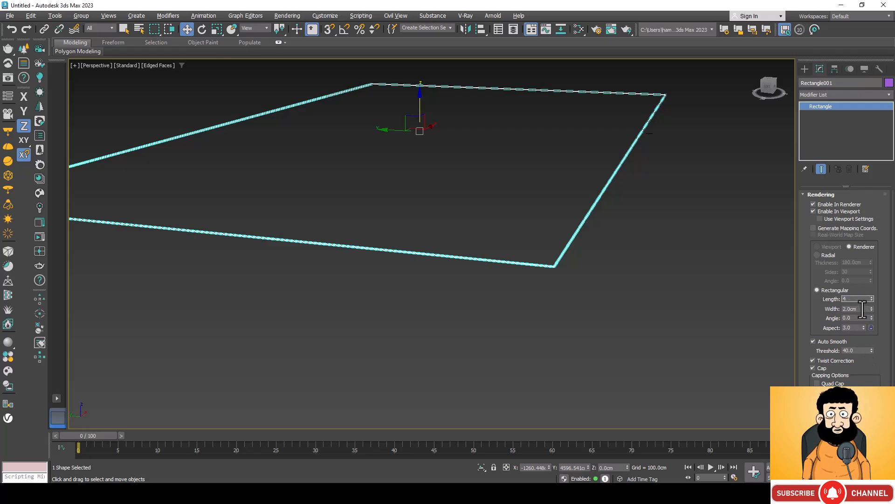
key("Tab")
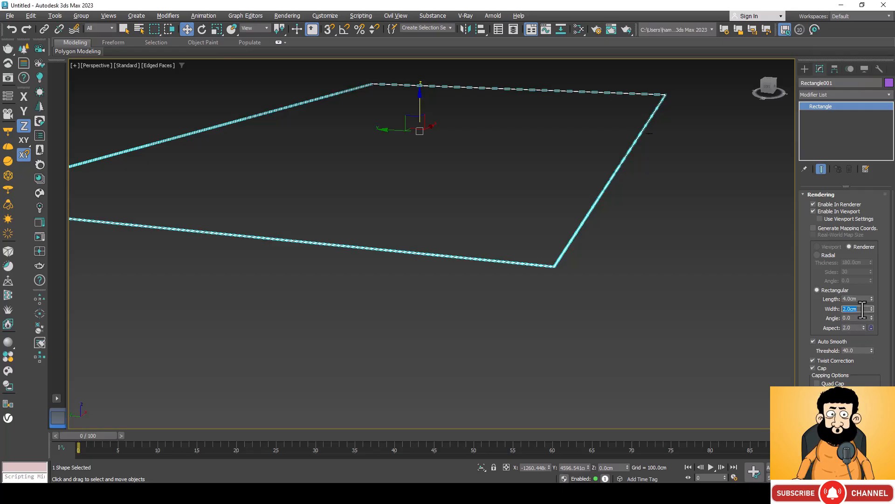
type("3")
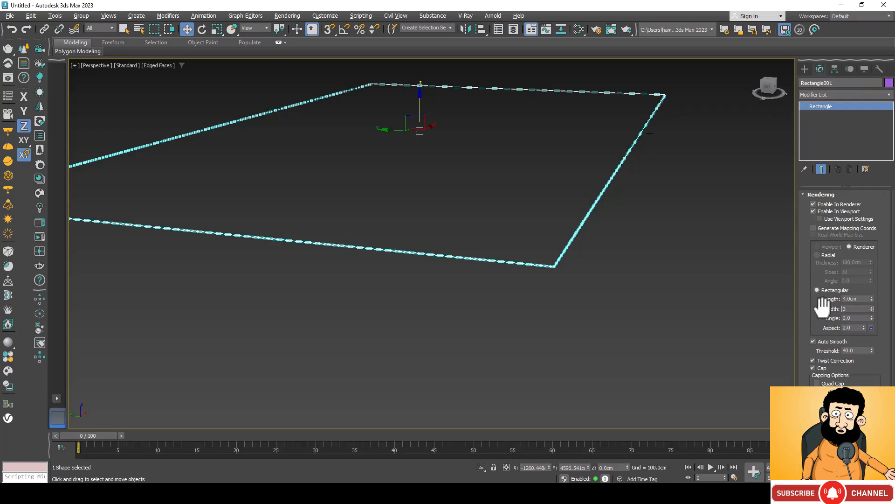
key("Return")
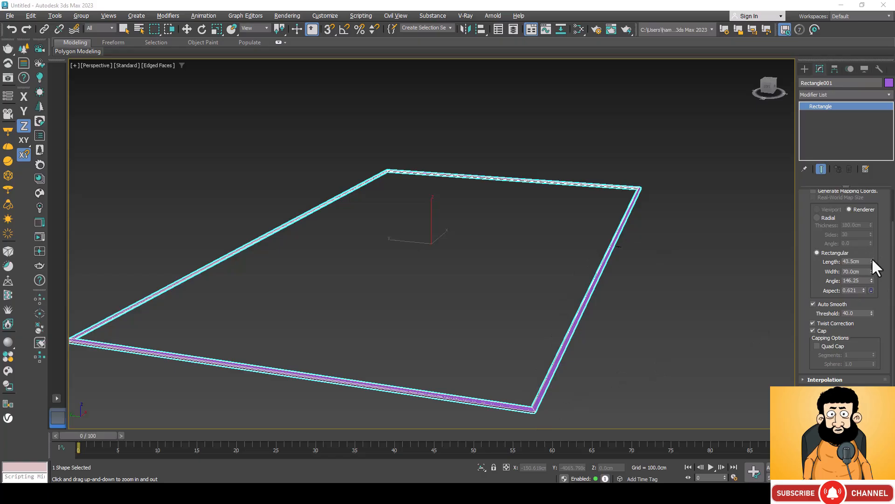
Adjust the rectangular cross-section to about 103.965 cm length and a 235.462 angle, and deselect the spline.
left_click_drag(872, 257, 884, 196)
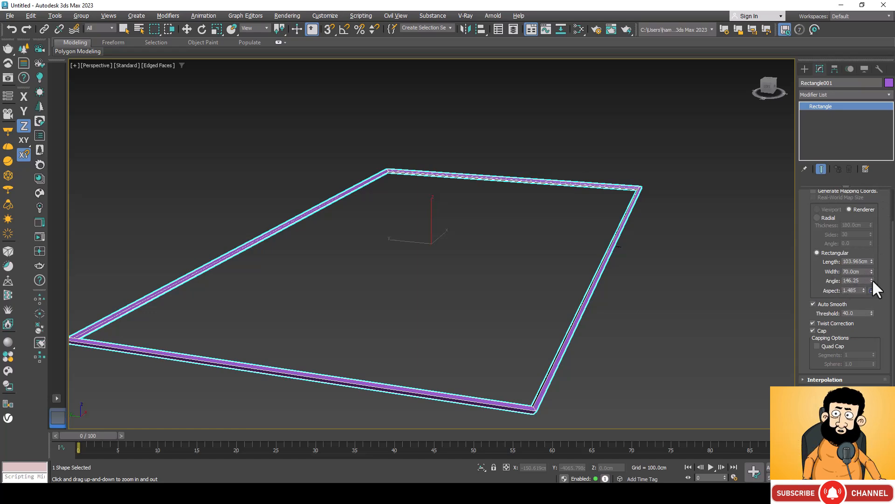
left_click_drag(872, 279, 853, 253)
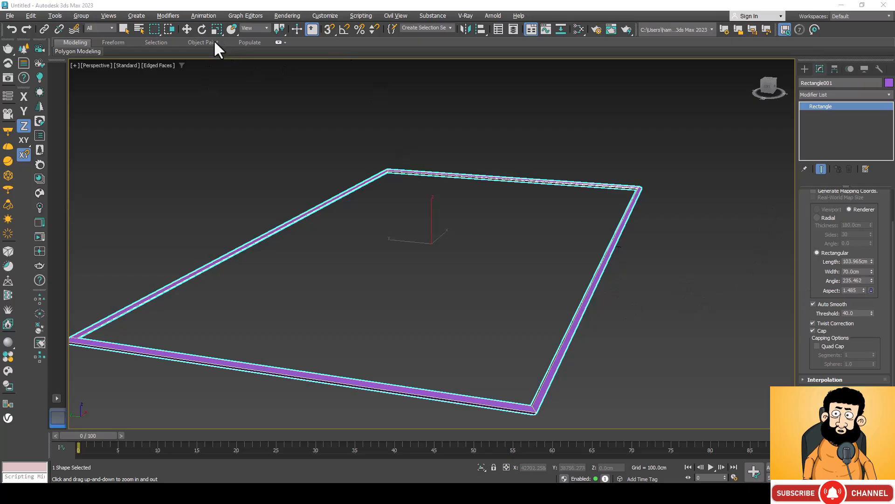
key("w")
left_click(587, 133)
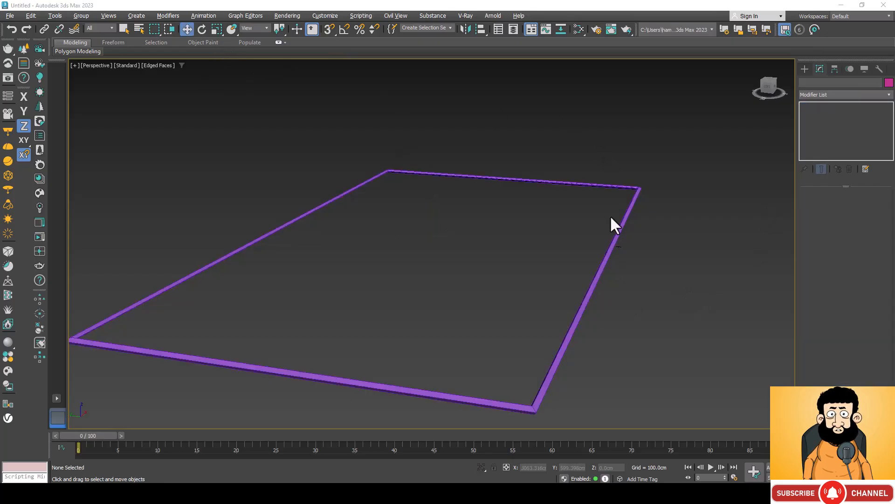
Draw a circle spline to the left of the rectangle in the Top view.
key("t")
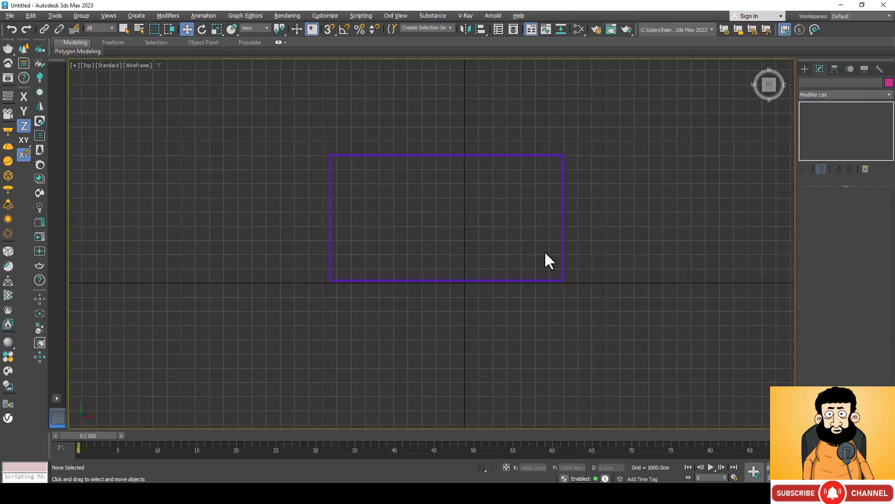
left_click(805, 69)
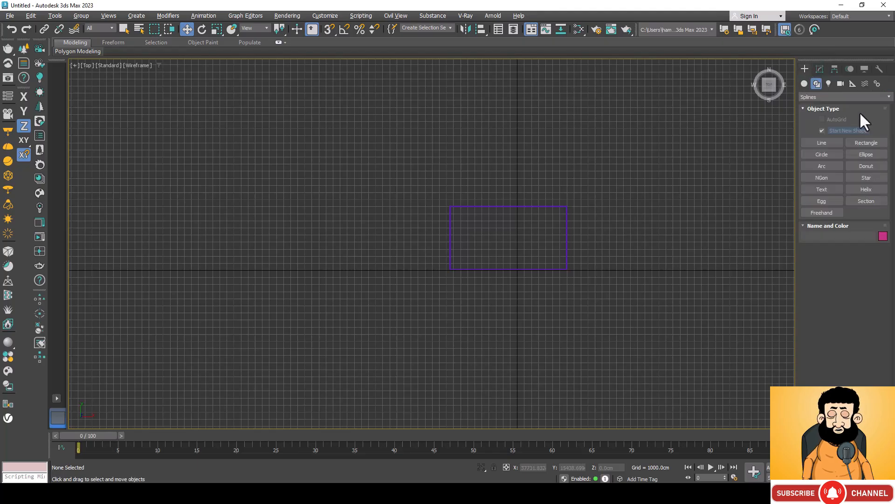
left_click(826, 155)
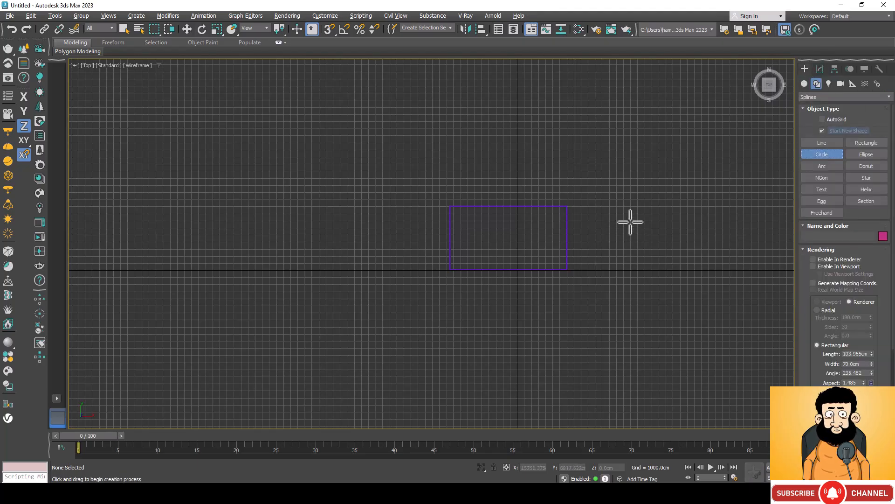
left_click_drag(257, 202, 286, 236)
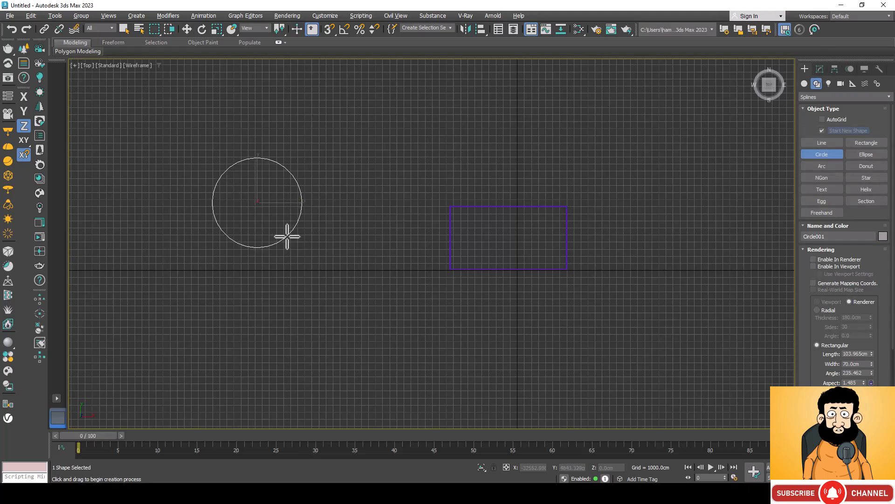
scroll(200, 186, "up", 2)
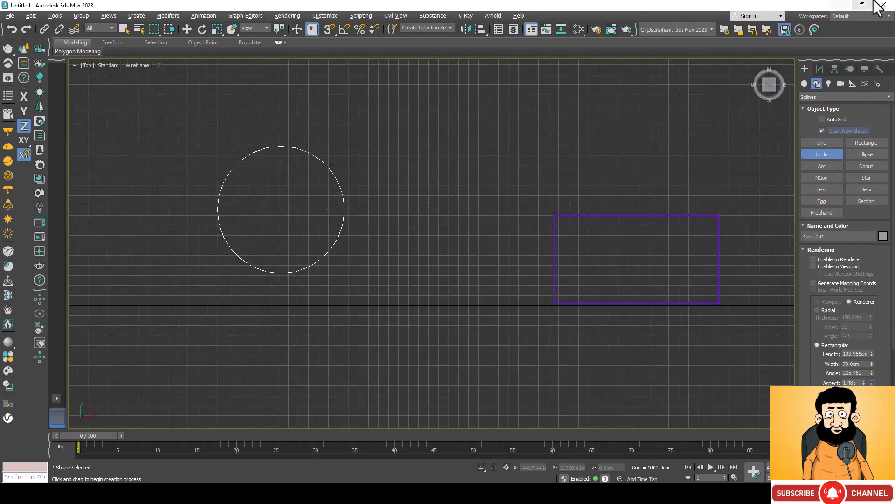
Enable the circle spline's thickness in both the renderer and the viewport.
left_click(818, 69)
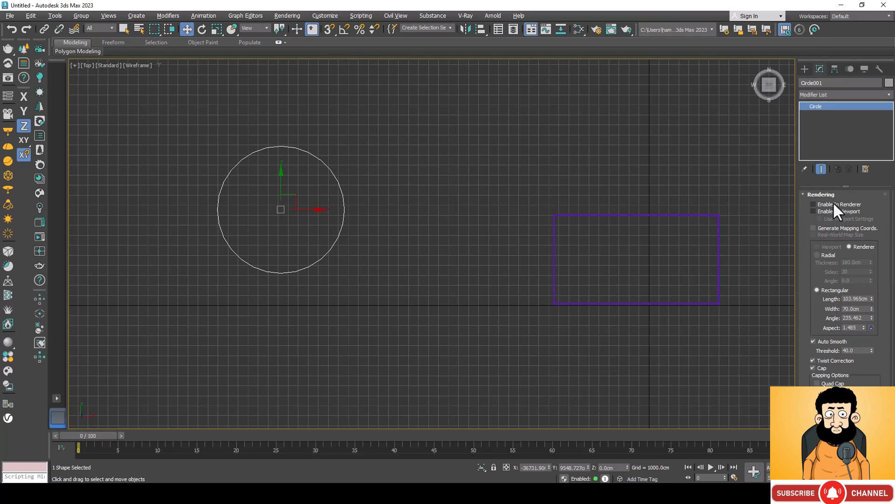
left_click(822, 210)
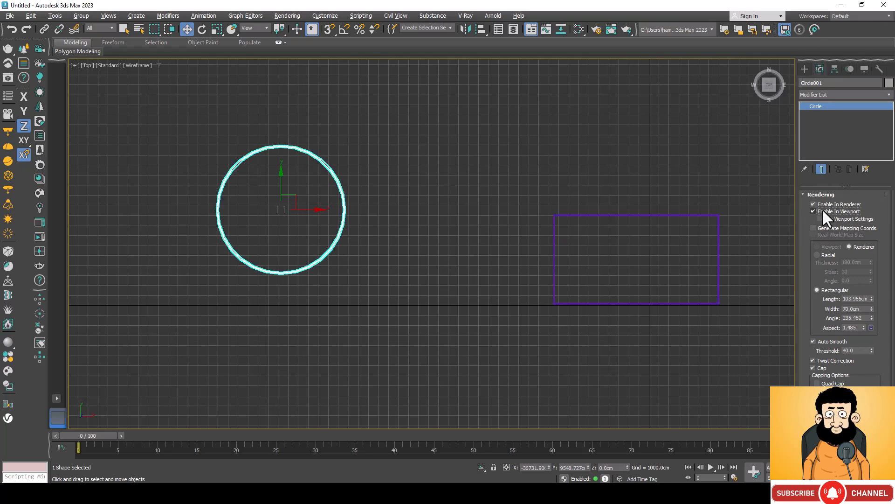
scroll(338, 257, "up", 5)
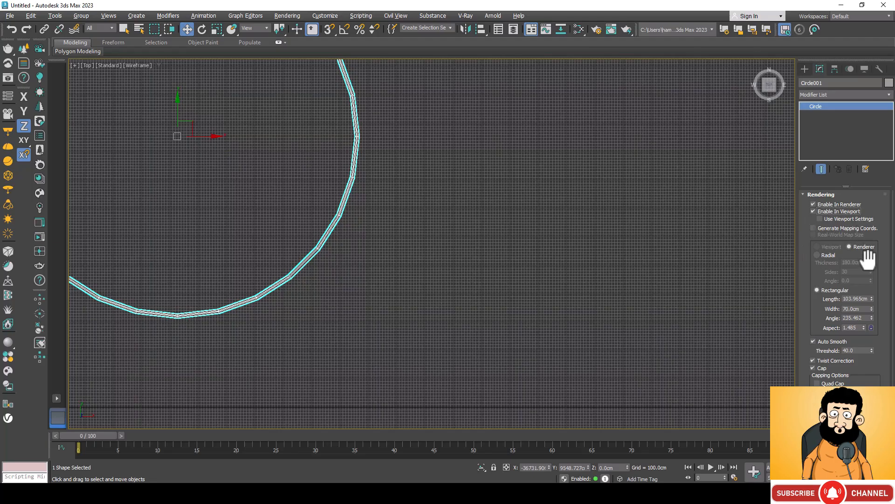
Give the circle a radial cross-section with 100 sides and a thickness of about 255.6 cm.
left_click(821, 255)
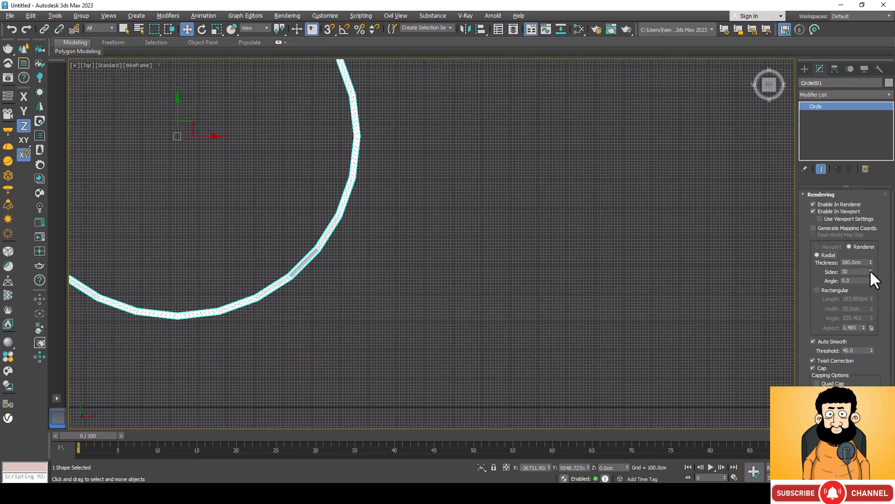
left_click_drag(871, 272, 852, 175)
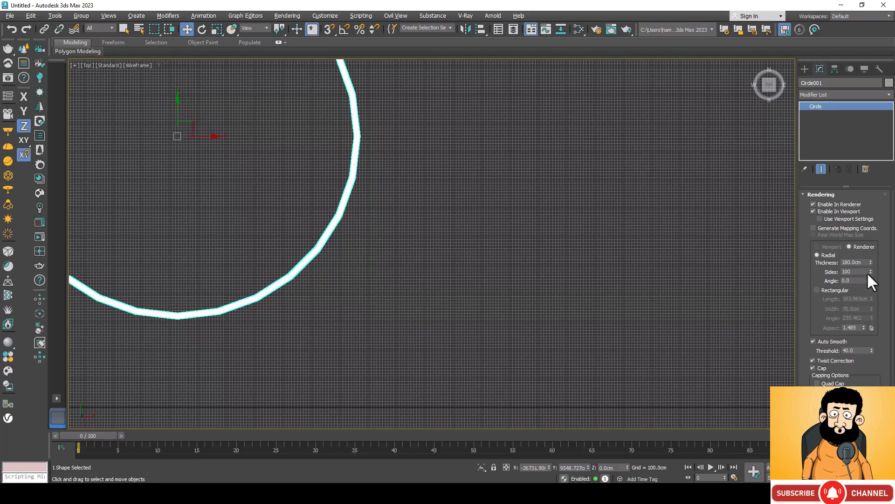
mouse_move(871, 262)
left_mouse_down()
mouse_move(883, 287)
mouse_move(871, 245)
left_mouse_up()
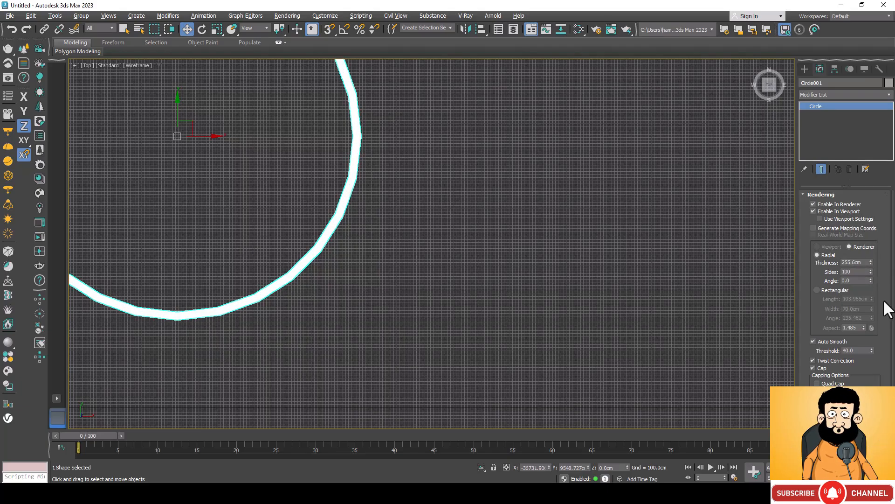
Switch the circle to a rectangular cross-section and increase its length to about 260.952 cm.
left_click(817, 290)
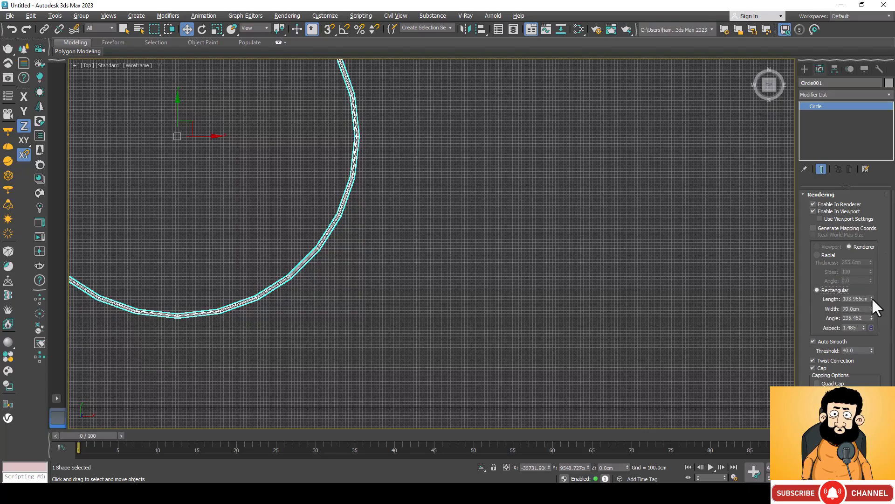
left_click_drag(871, 295, 857, 224)
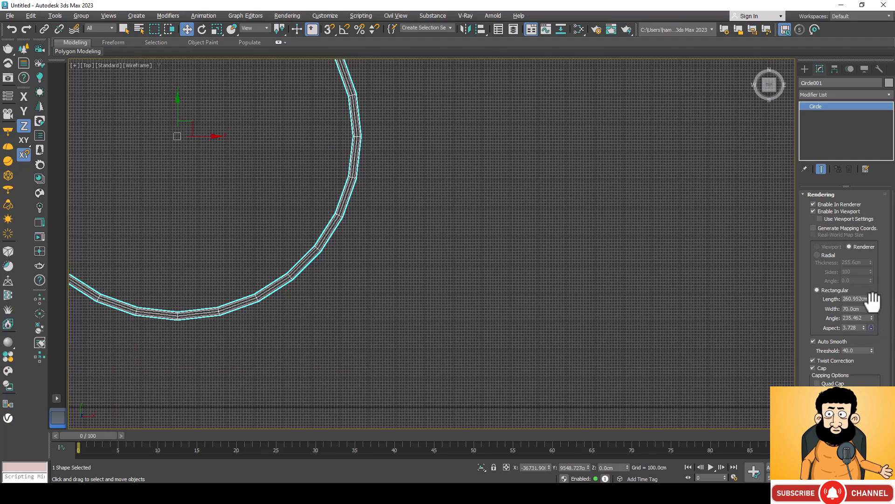
Set the circle's rectangular rendering profile to a width of 126.7 cm and an angle of 383.804.
left_click_drag(872, 308, 871, 270)
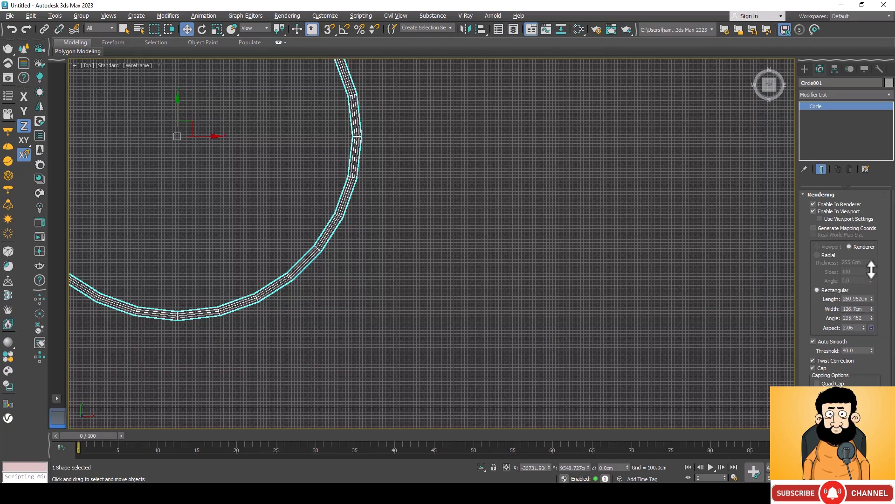
left_click_drag(871, 318, 862, 288)
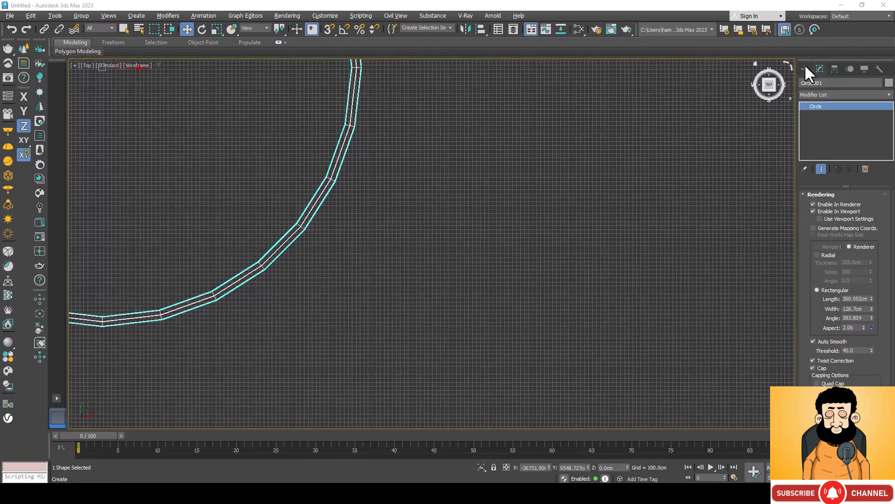
Draw a wide flat ellipse and a tall ellipse overlapping its lower edge in the Top viewport.
left_click(804, 69)
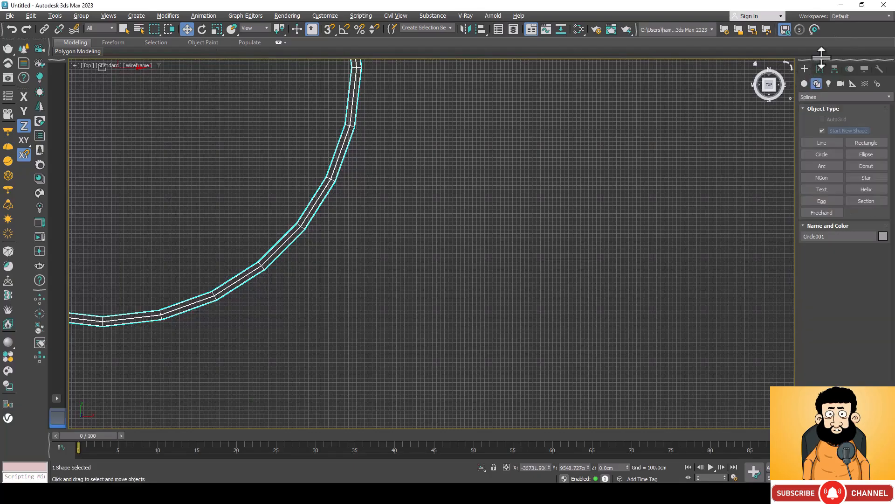
left_click(869, 154)
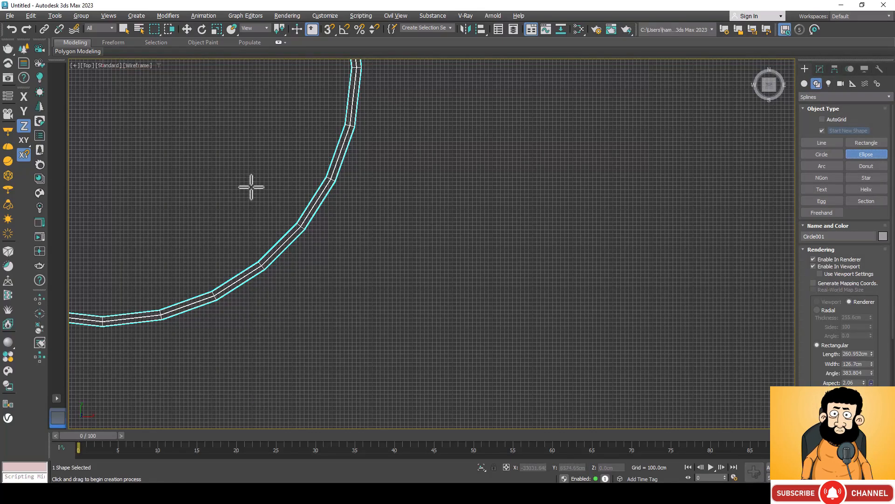
scroll(251, 186, "down", 15)
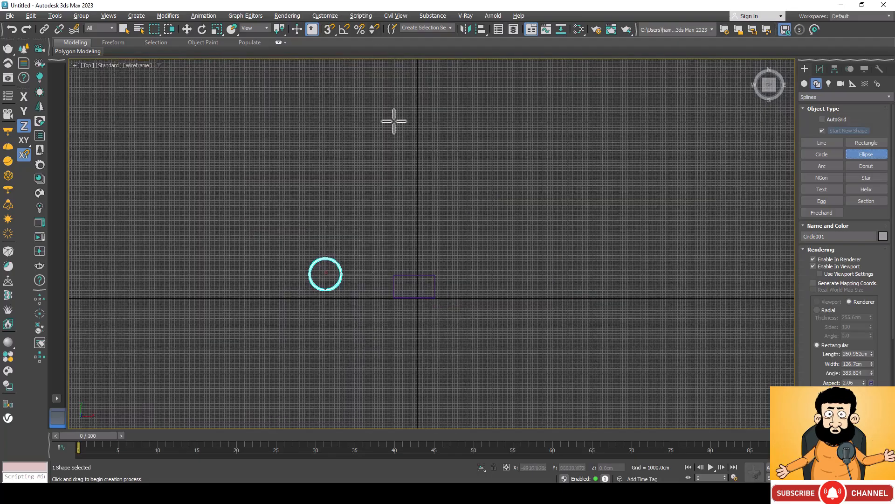
scroll(410, 174, "up", 8)
left_click(371, 205)
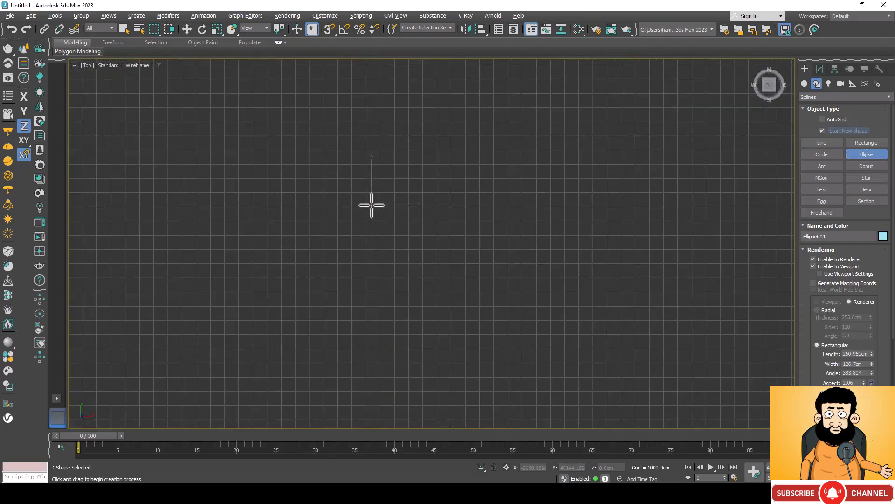
left_click_drag(372, 206, 519, 231)
left_click_drag(507, 221, 413, 373)
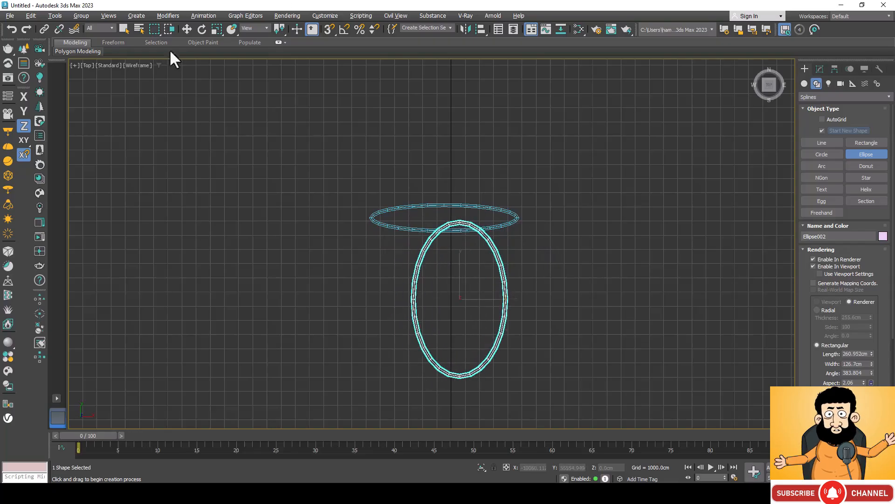
key("w")
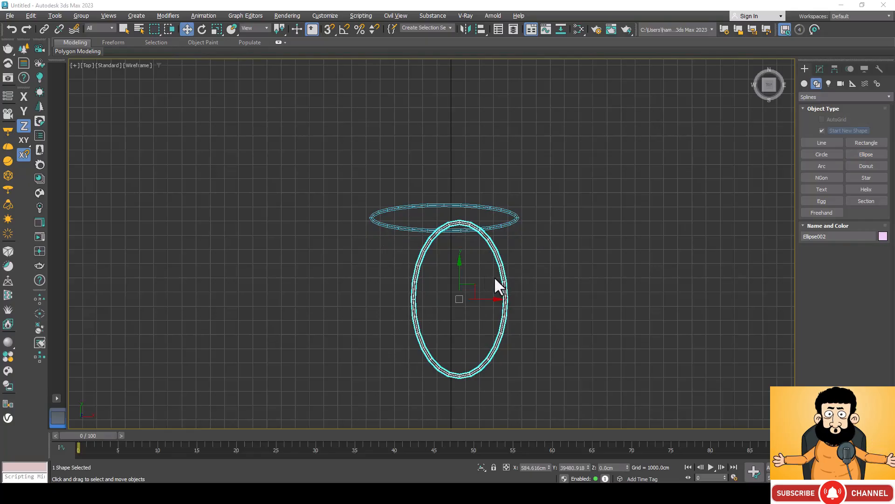
Turn off rendering in both the renderer and the viewport for the tall ellipse.
left_click(820, 69)
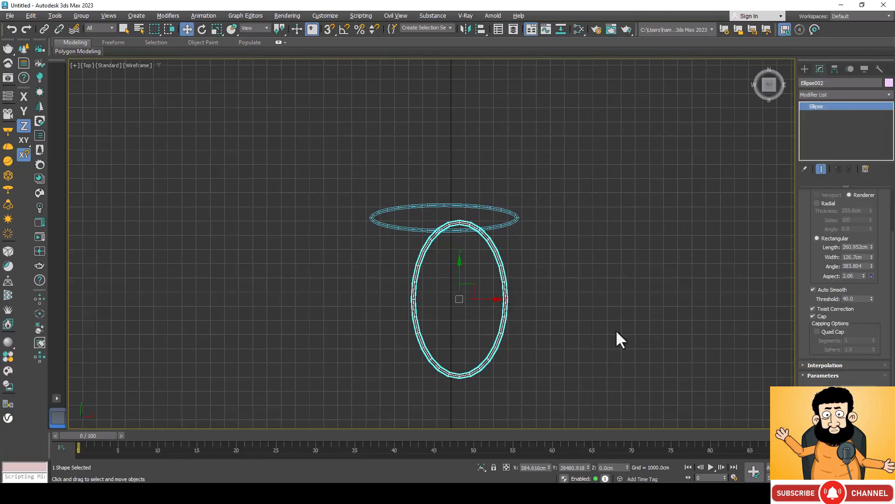
scroll(888, 274, "up", 2)
scroll(887, 273, "up", 2)
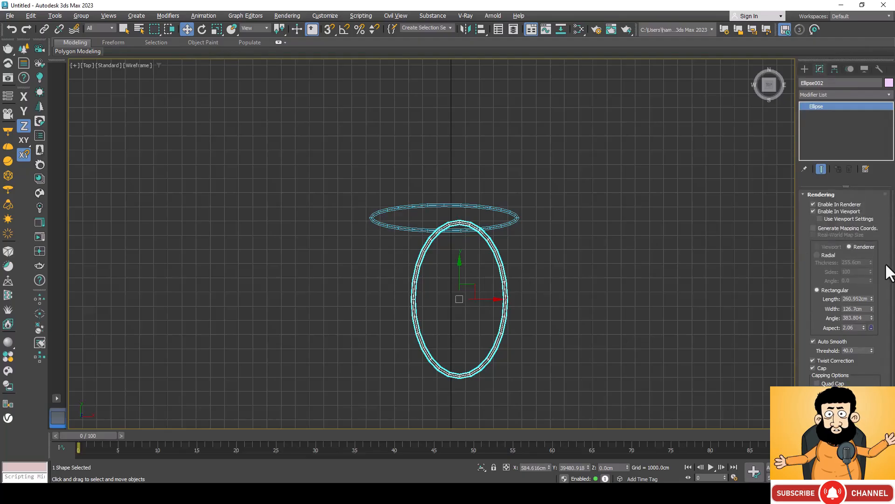
left_click(816, 210)
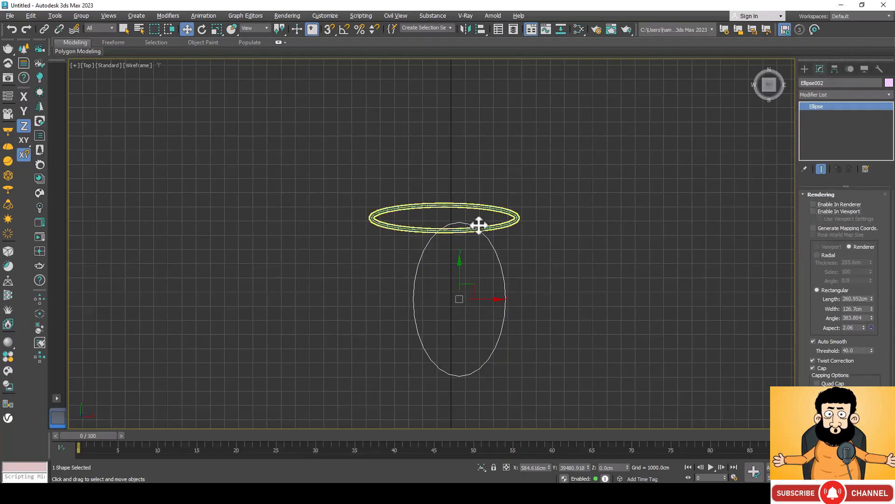
Delete the wide flat ellipse above the tall one.
left_click(504, 223)
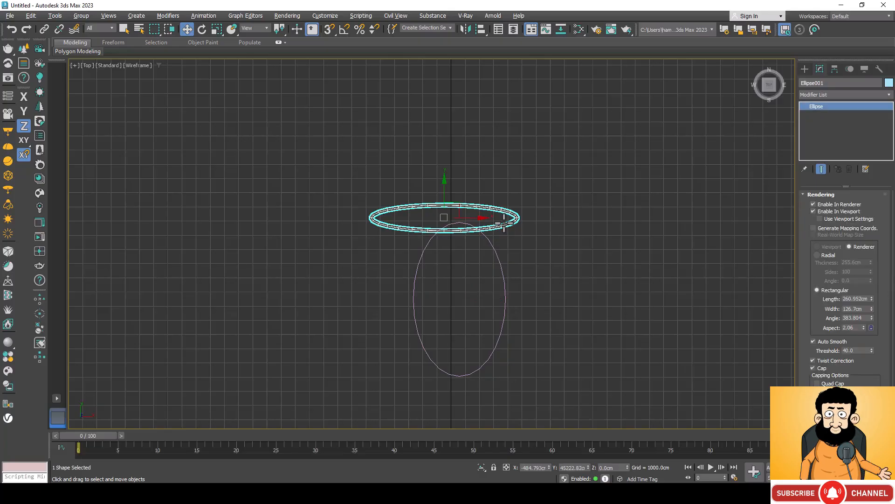
key("Delete")
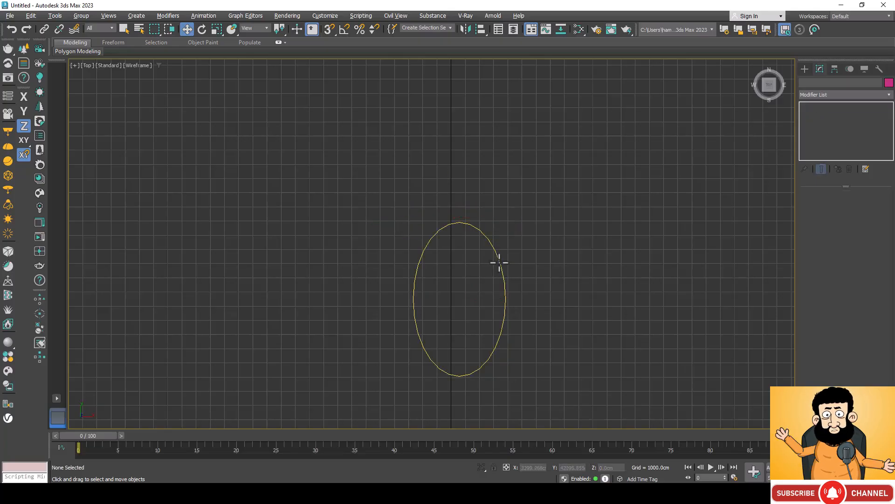
Turn on the outline option in the tall ellipse's parameters so it has a double contour.
left_click(498, 261)
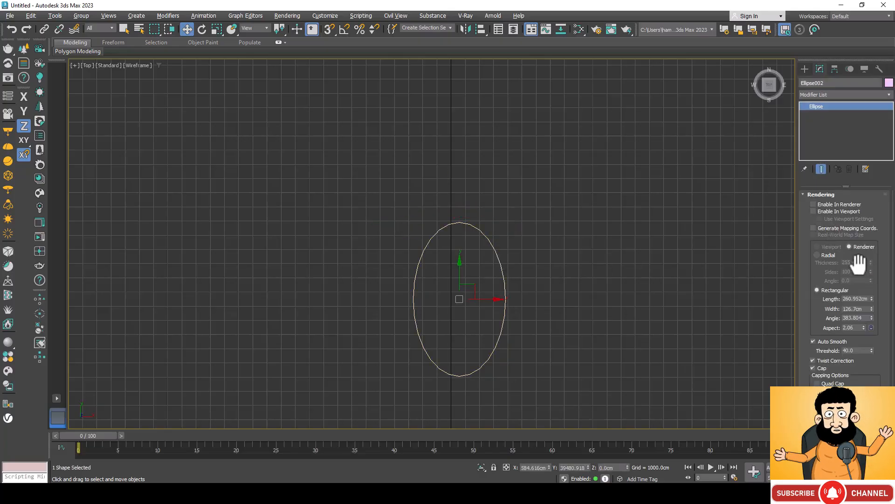
scroll(881, 251, "down", 2)
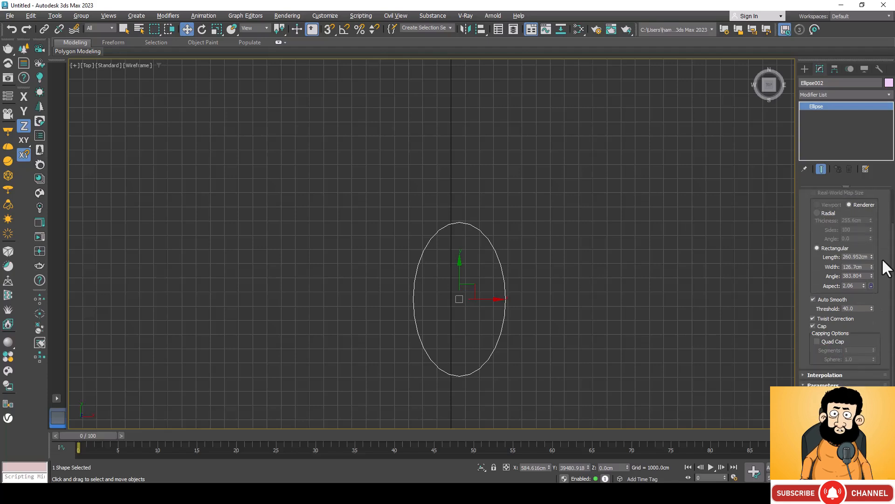
scroll(890, 267, "down", 1)
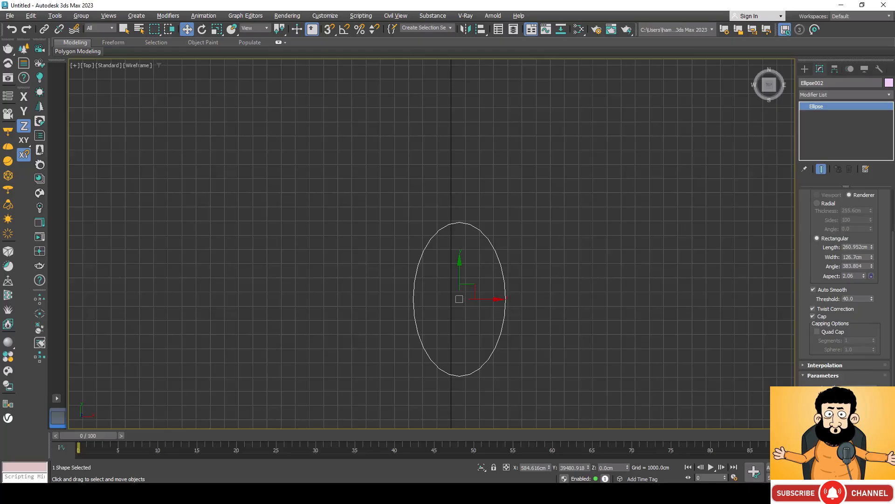
left_click(779, 377)
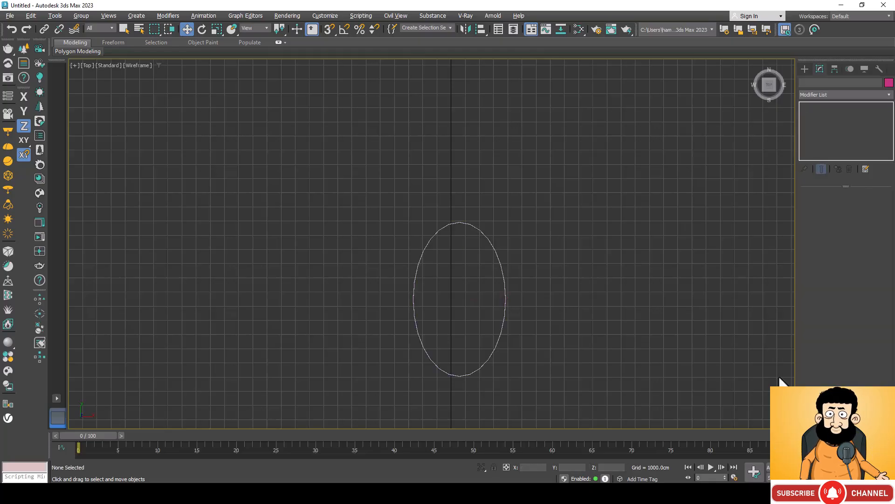
left_click(500, 329)
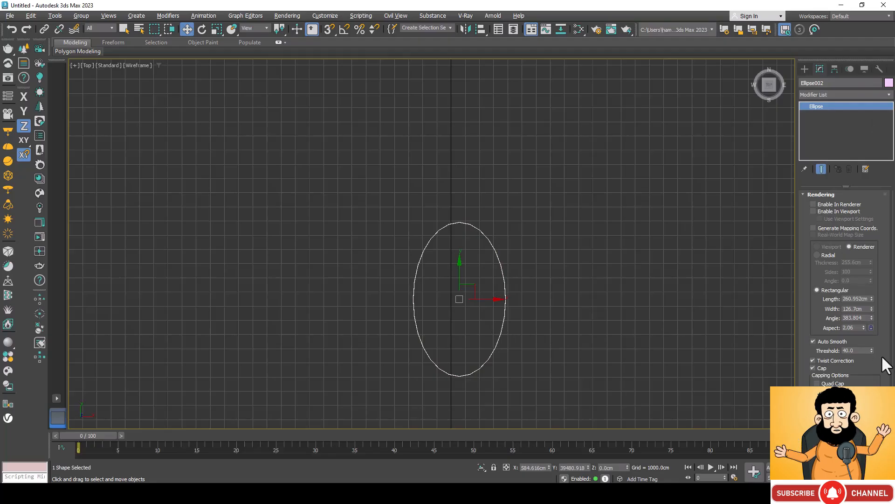
scroll(885, 363, "down", 3)
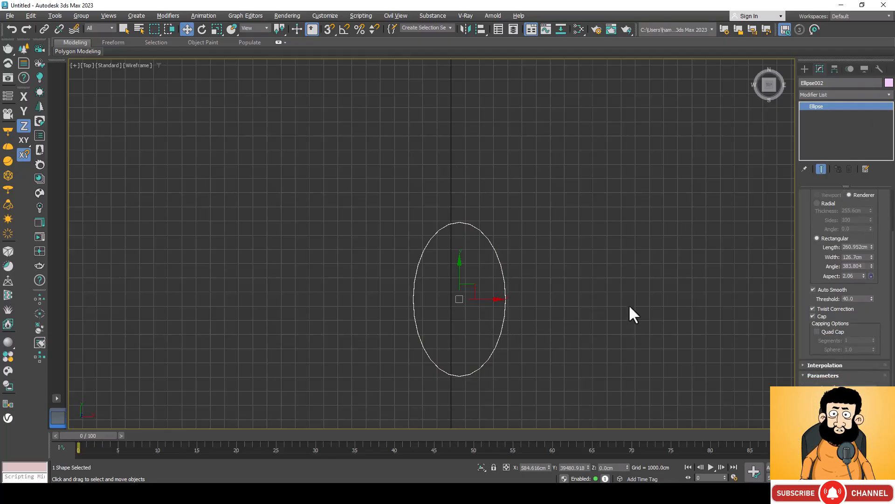
scroll(626, 294, "down", 4)
scroll(643, 359, "up", 5)
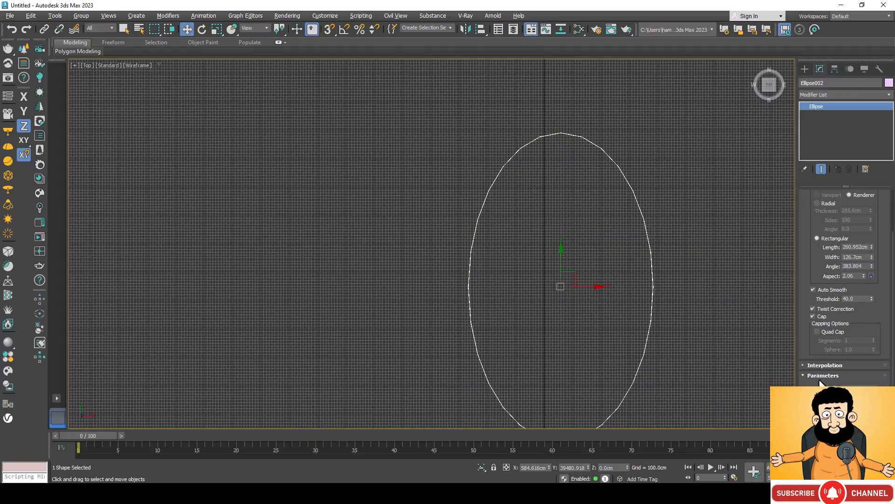
scroll(637, 334, "up", 3)
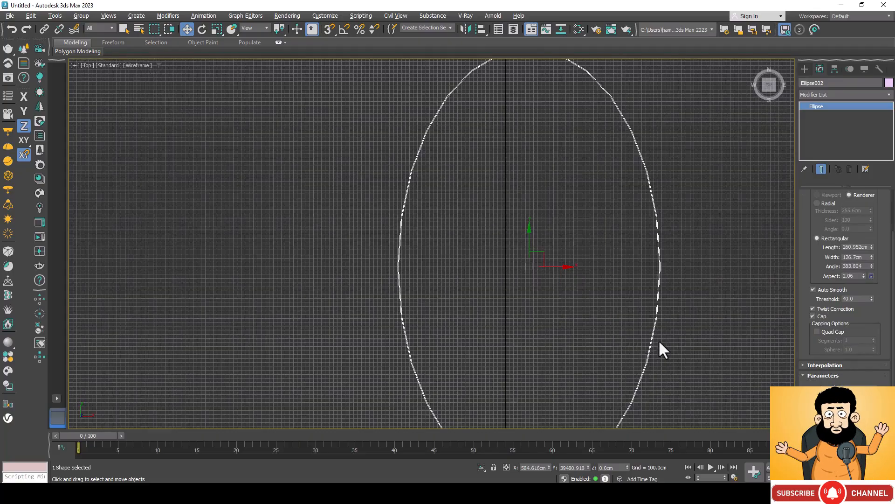
scroll(650, 348, "up", 3)
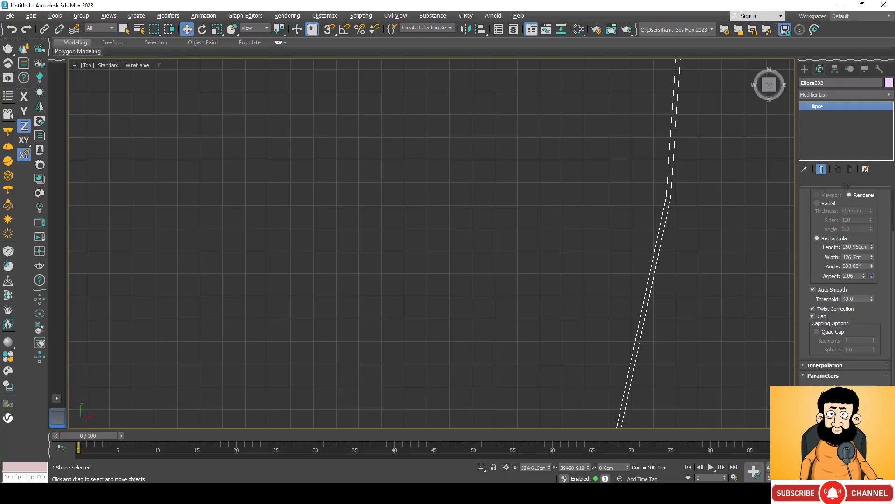
Increase the ellipse's outline thickness to widen the gap between its two contours, then deselect it.
scroll(669, 268, "down", 5)
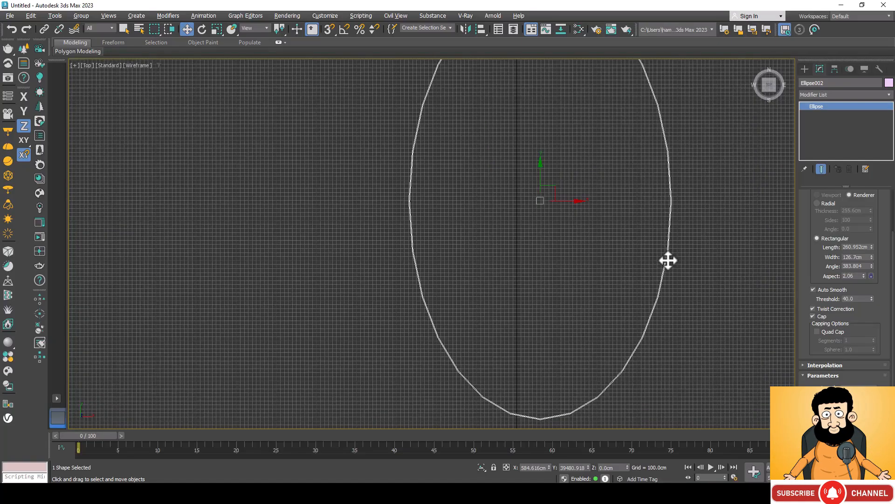
scroll(628, 369, "up", 5)
scroll(629, 385, "up", 5)
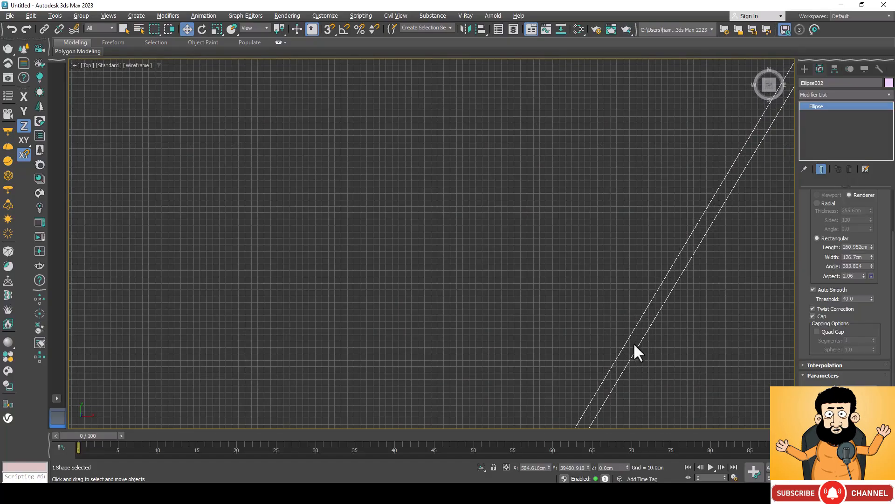
key("Delete")
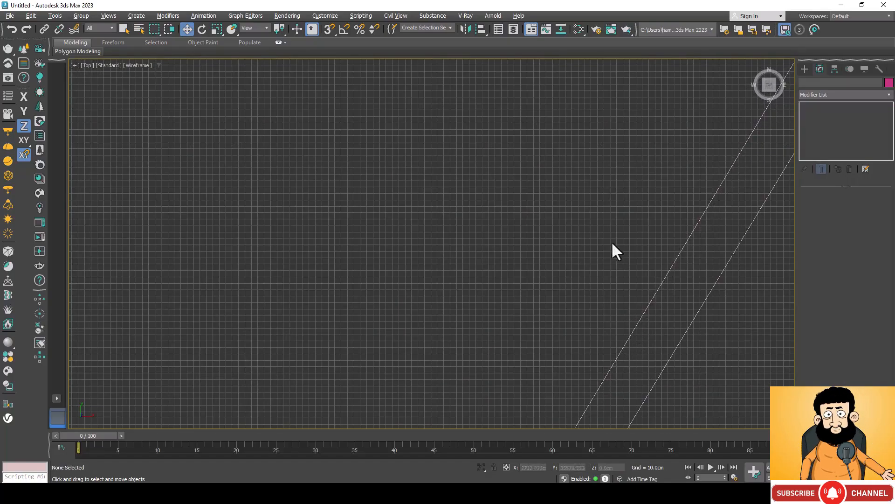
Examine the outlined ellipse's inner and outer contours up close and as a whole in the Top viewport.
scroll(548, 276, "down", 4)
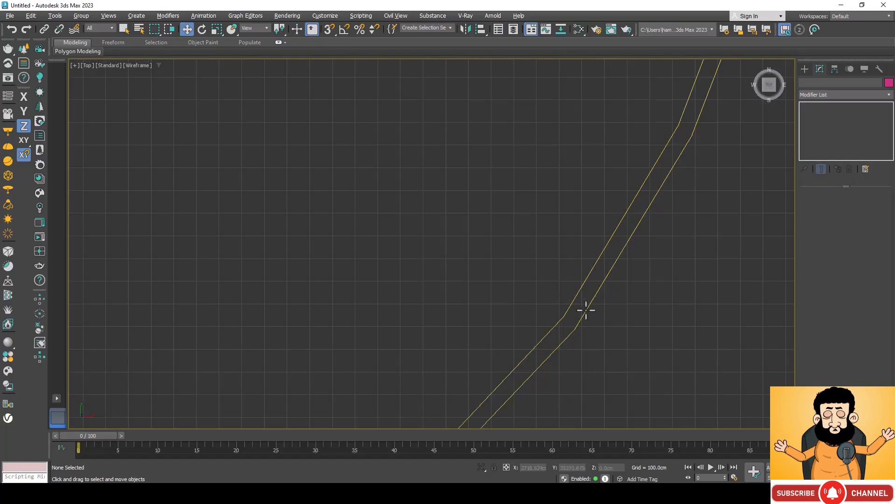
scroll(590, 319, "down", 2)
scroll(607, 347, "down", 3)
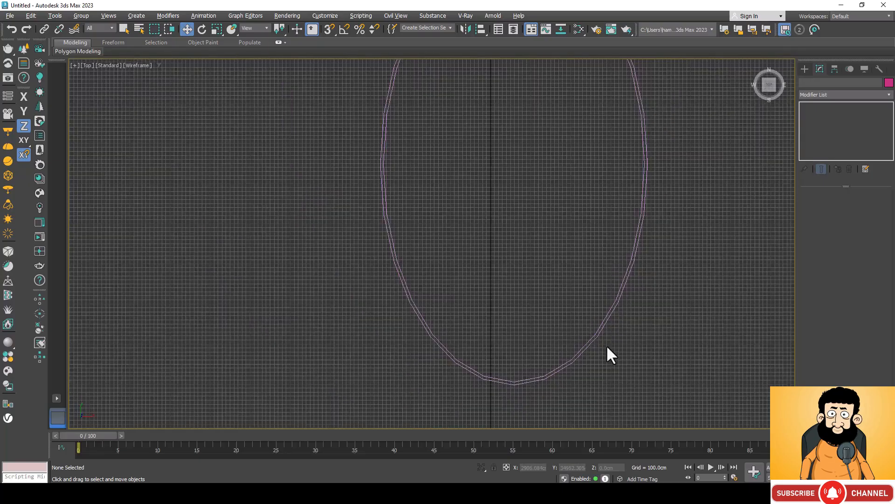
scroll(607, 346, "down", 2)
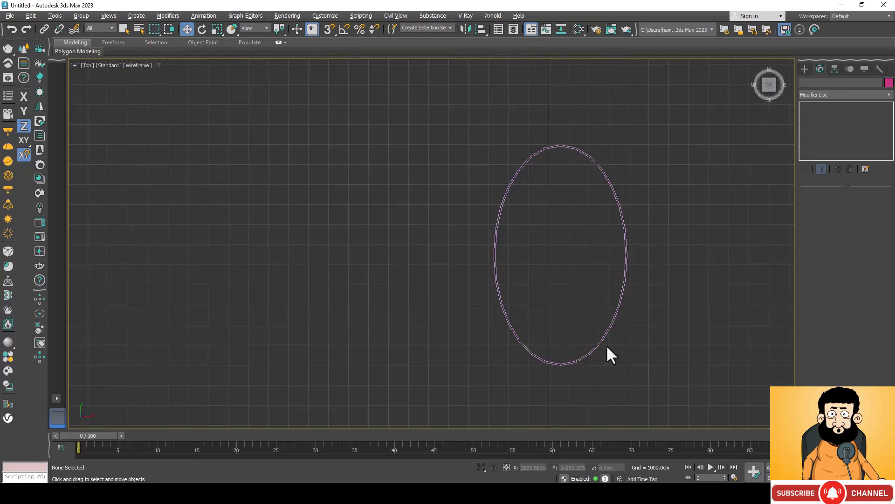
left_click(615, 181)
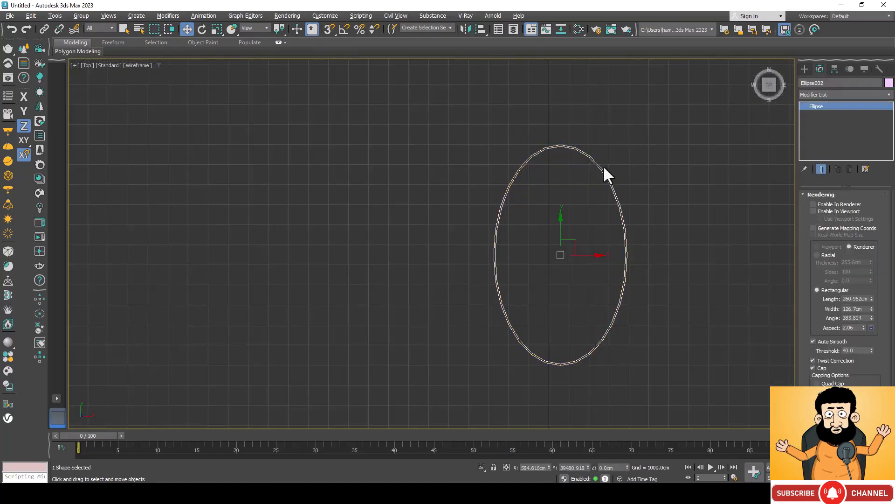
scroll(603, 172, "up", 5)
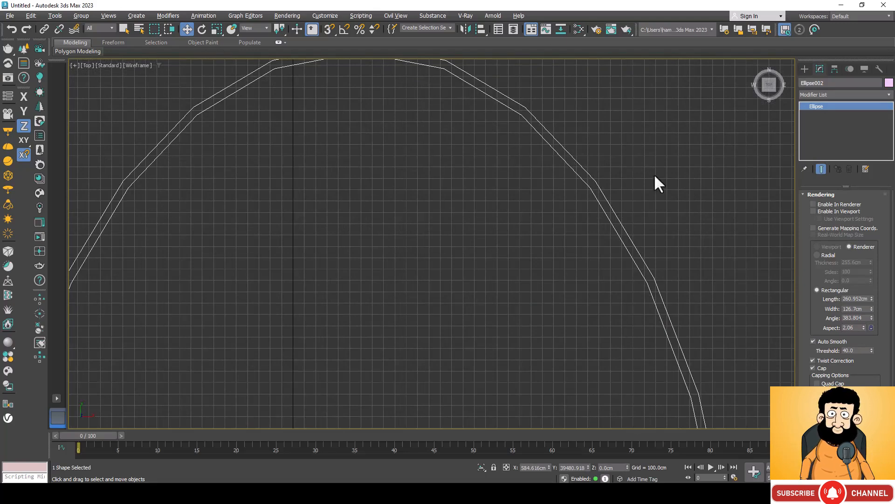
scroll(590, 202, "down", 2)
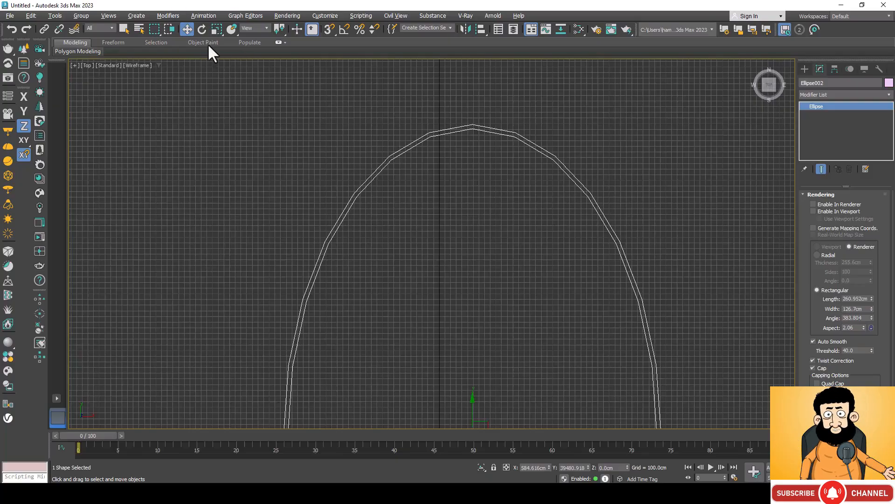
key("z")
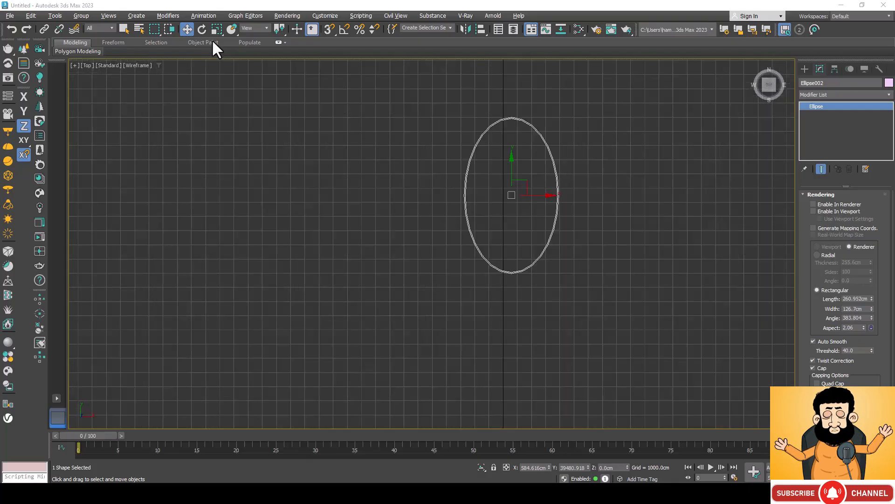
Create a box about 69 cm long, 50 cm wide and 49 cm high on the grid in the Perspective viewport.
left_click(805, 69)
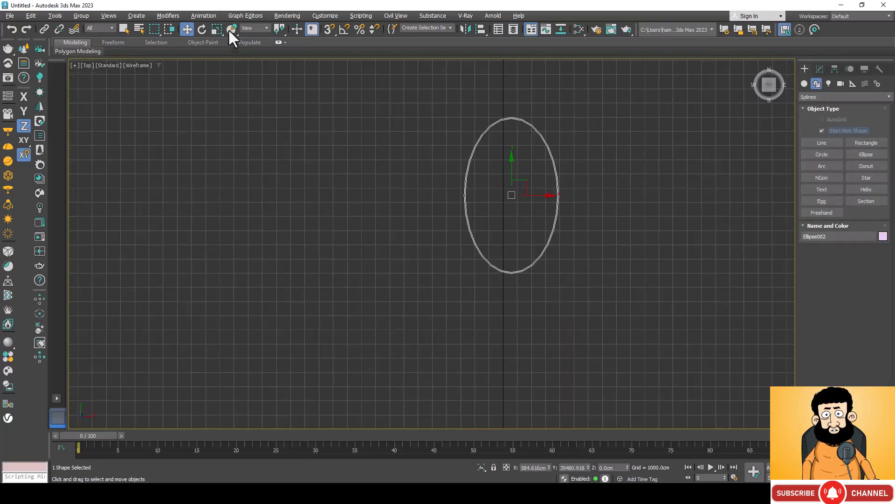
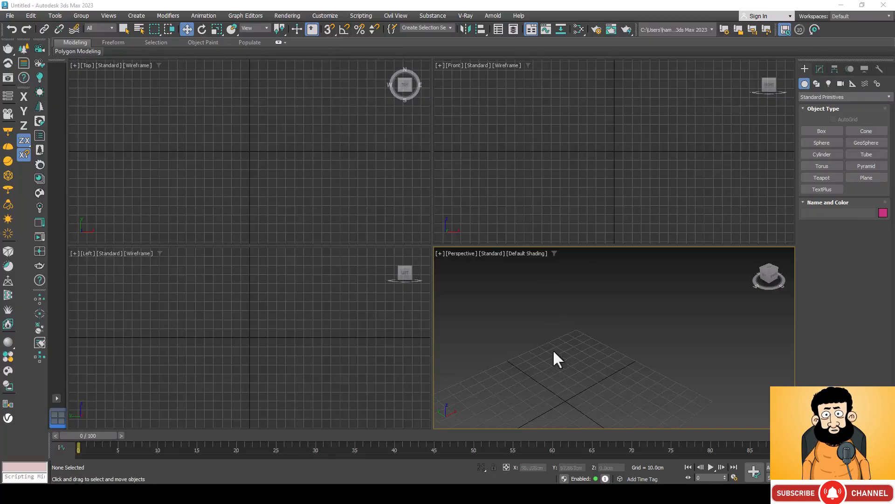
left_click(821, 131)
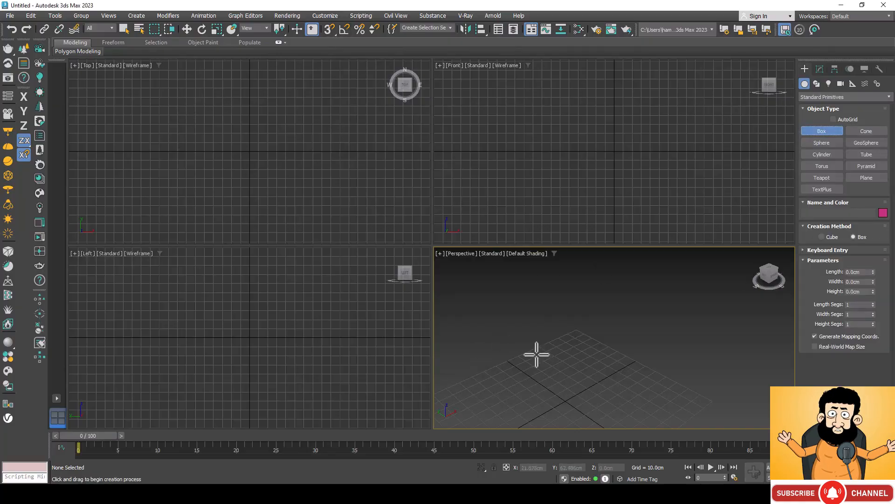
left_click_drag(546, 346, 551, 415)
left_click(543, 345)
key("w")
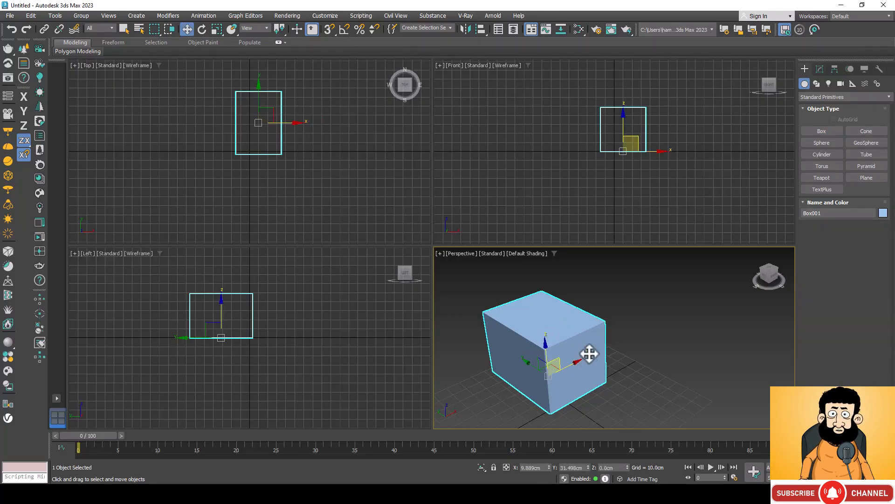
scroll(591, 314, "down", 3)
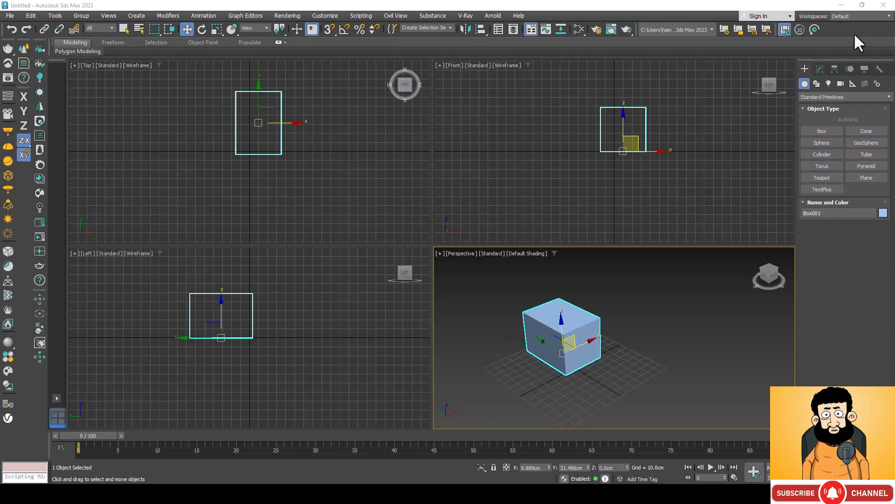
Move the box one constrained axis at a time to about X 24 cm, Y -11 cm and Z 18 cm.
left_click(569, 346)
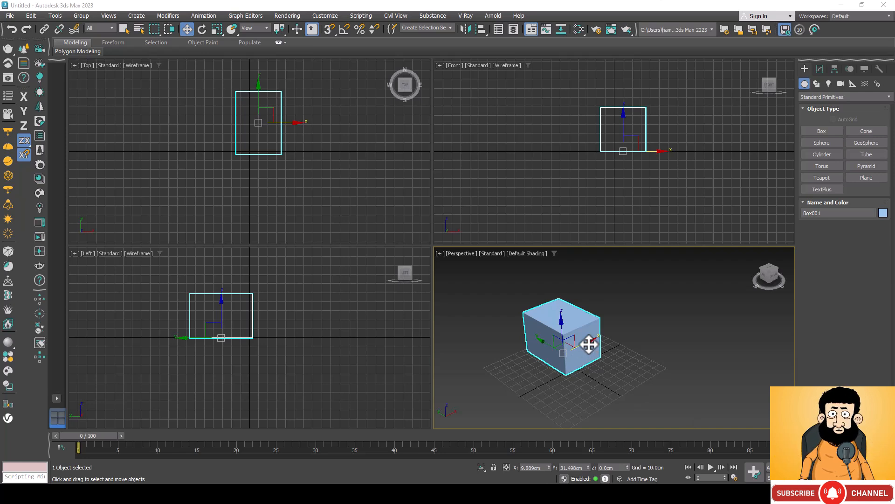
left_click(589, 344)
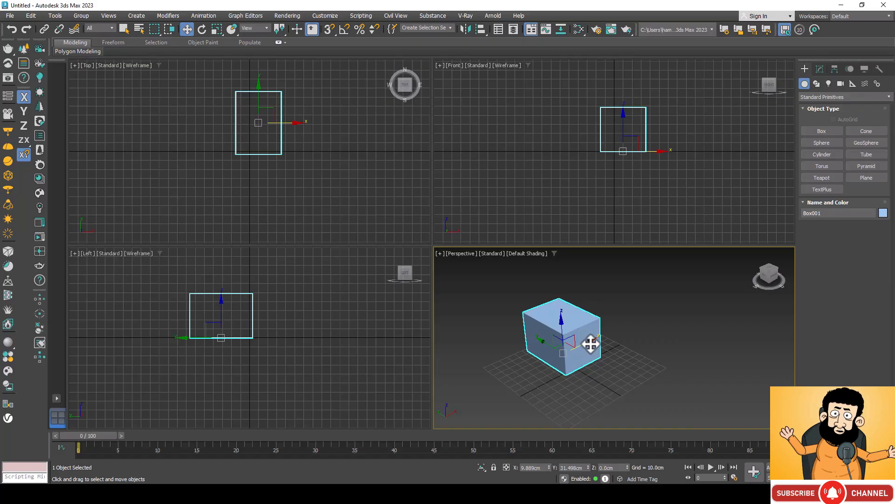
left_click_drag(592, 344, 600, 398)
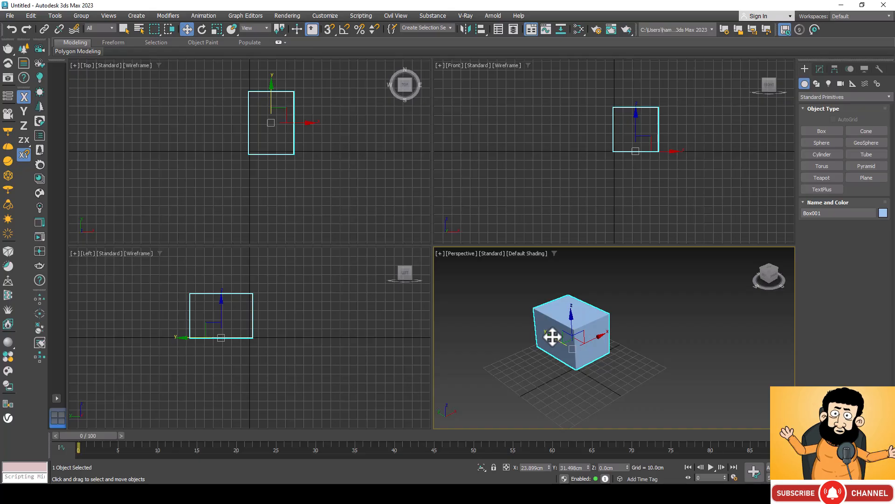
key("F6")
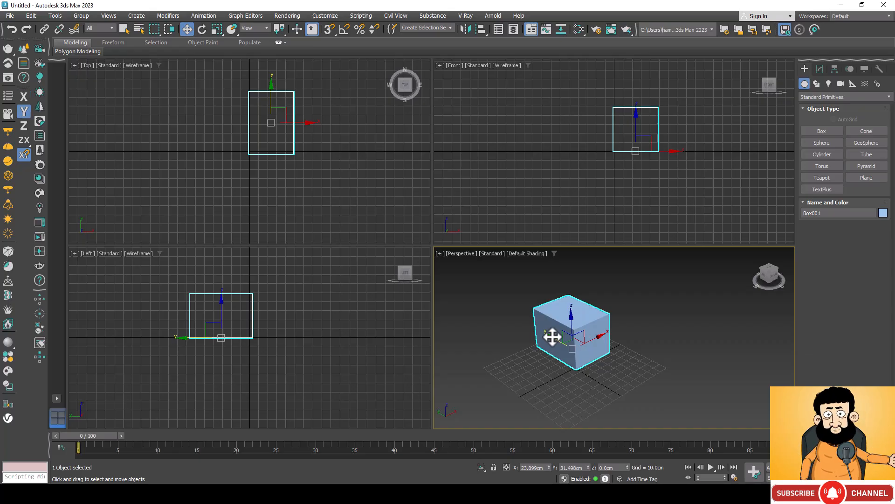
left_click_drag(552, 336, 580, 392)
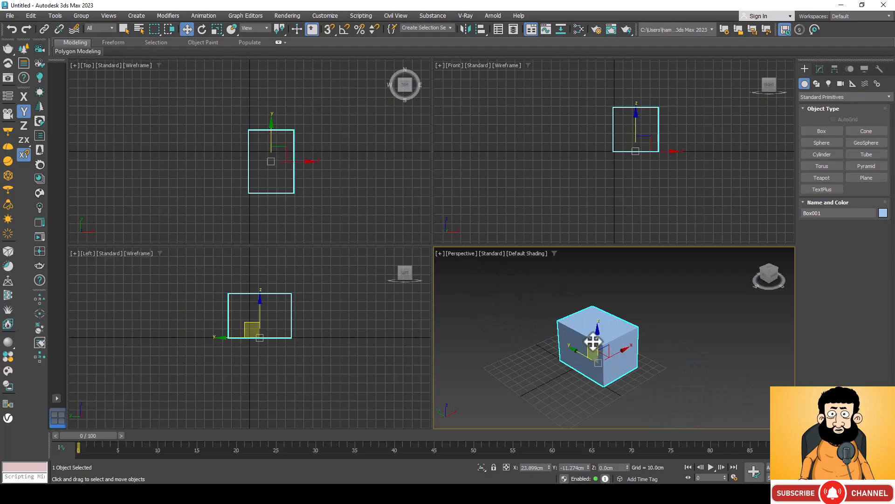
key("F7")
left_click_drag(596, 335, 612, 314)
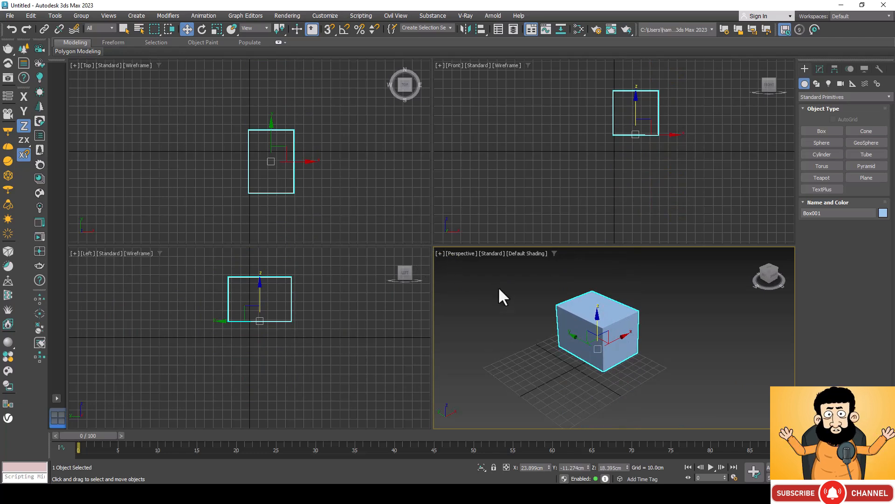
Maximize the Perspective viewport and move the box to about X -9 cm, Y 40 cm, Z 41 cm.
key("alt+w")
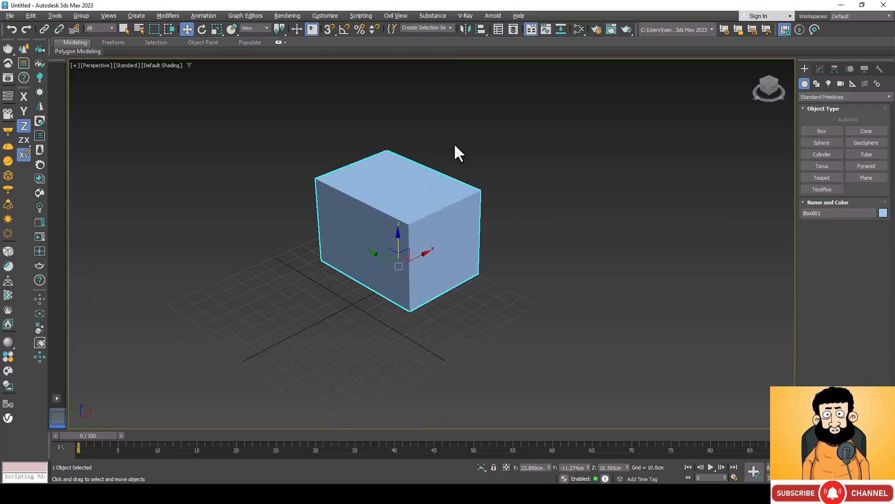
scroll(522, 329, "down", 5)
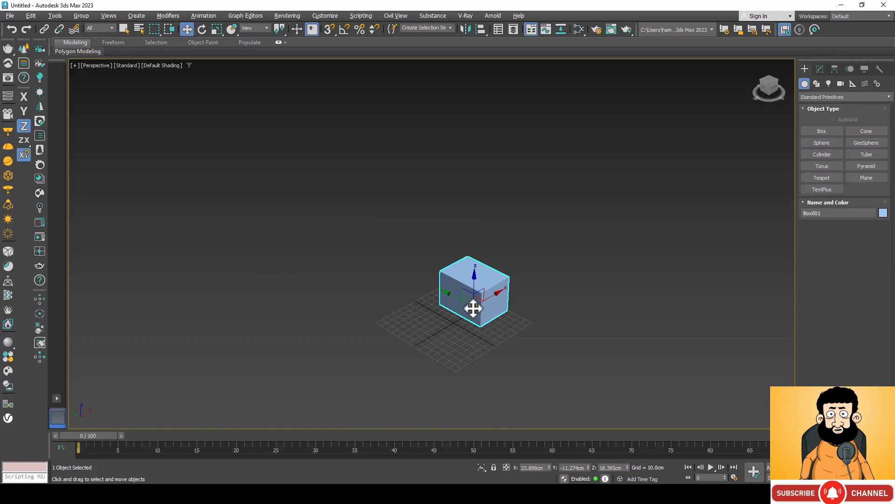
left_click_drag(473, 308, 423, 288)
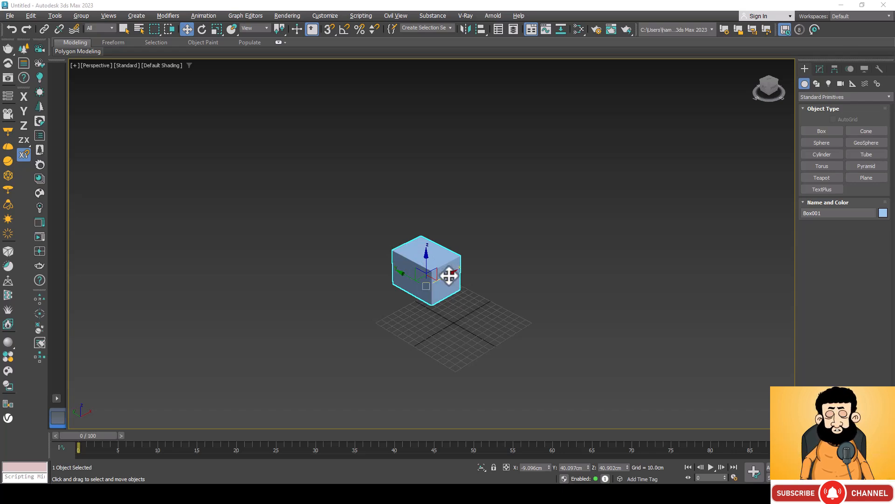
Clone the box along the X axis as three independent copies spaced about 128 cm apart, and select individual boxes to check them.
key("Return")
left_click_drag(449, 275, 514, 255)
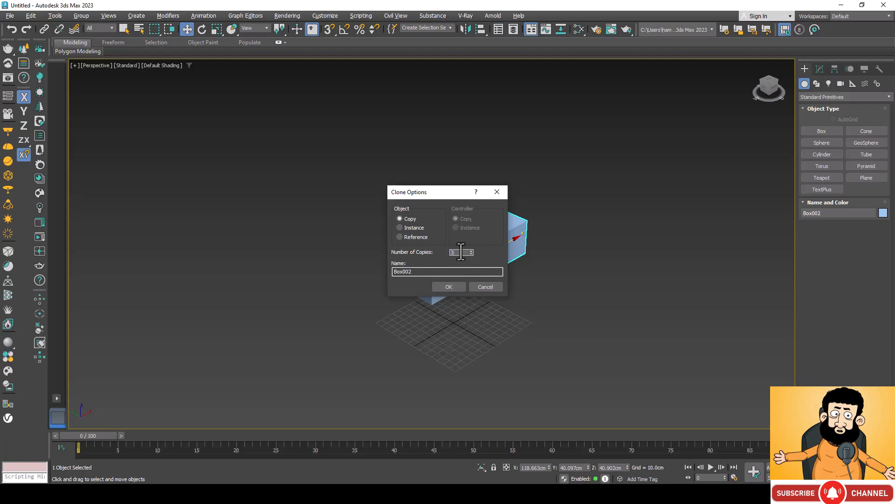
left_click(446, 287)
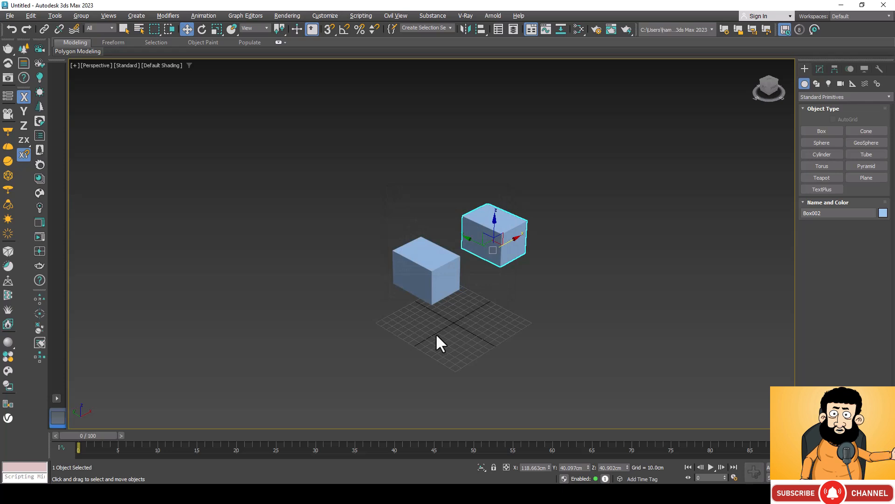
left_click(439, 256)
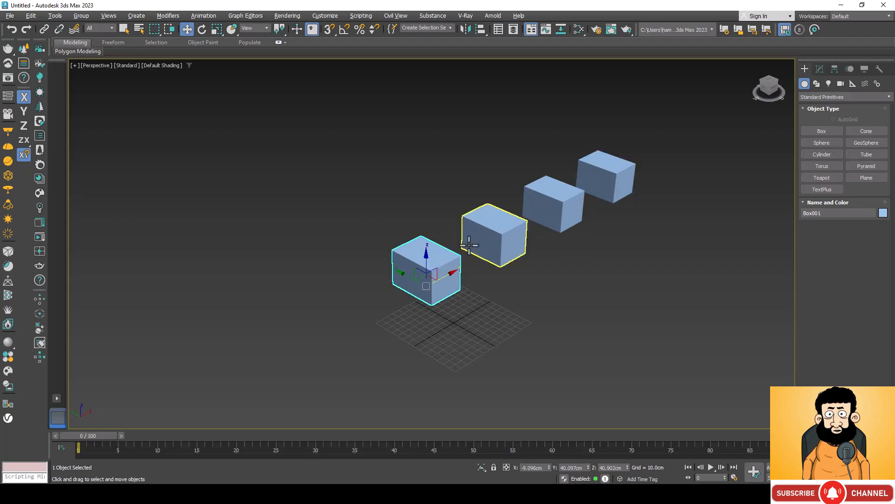
left_click(467, 236)
left_click(550, 205)
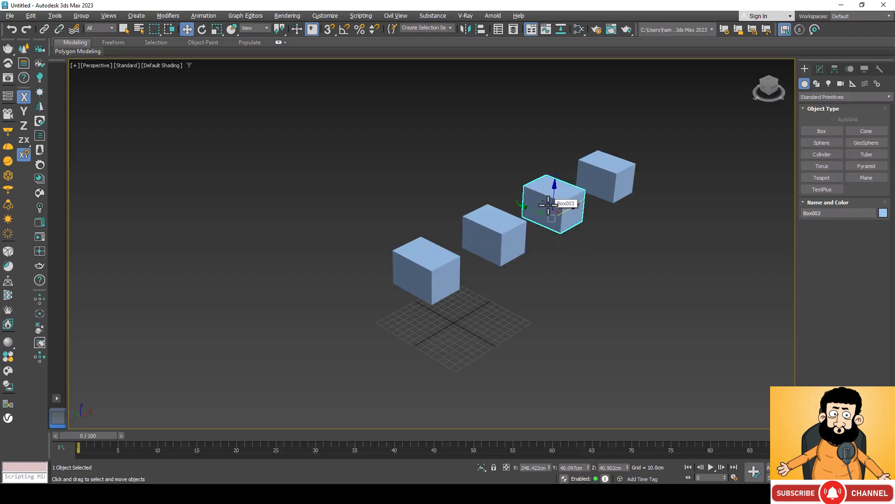
left_click(502, 239)
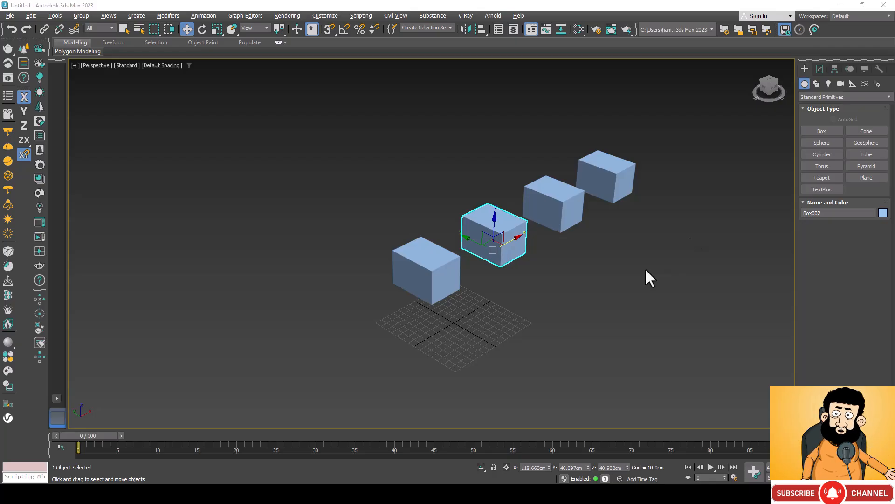
left_click(608, 299)
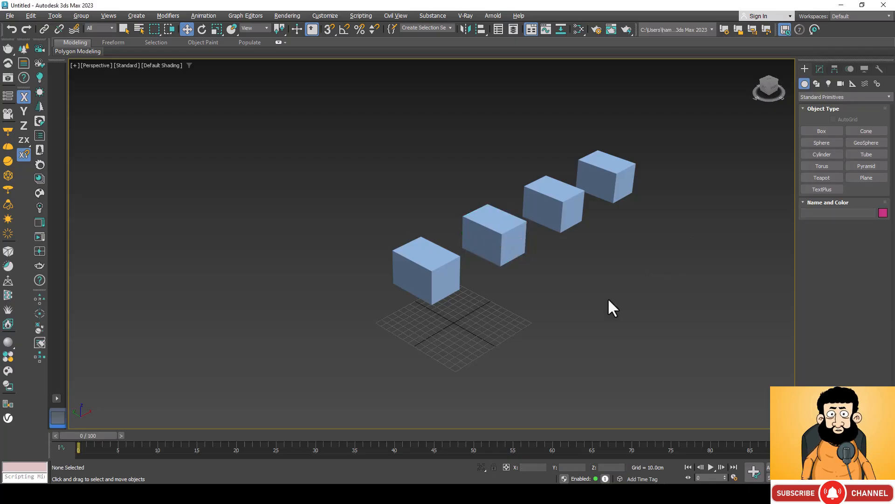
Undo the selections and the X-axis cloning until only the original box remains.
key("ctrl+z")
key("ctrl+z")
key("ctrl+z")
key("ctrl+z")
key("ctrl+z")
key("ctrl+z")
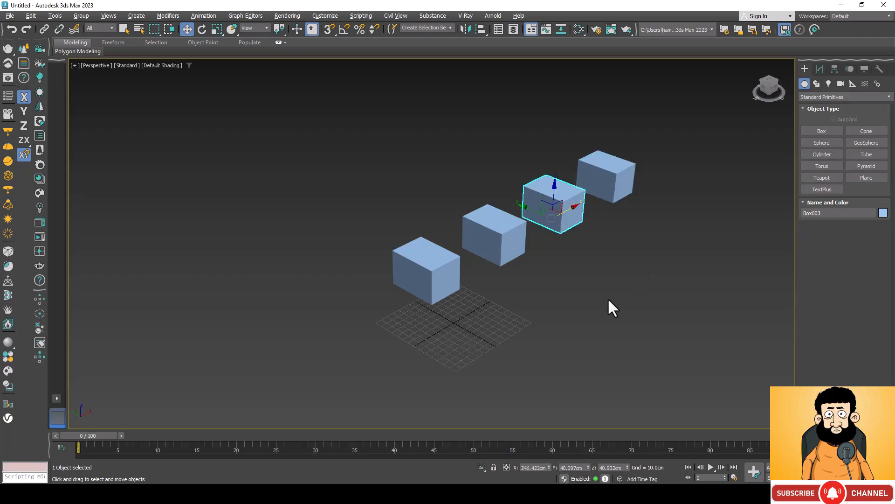
key("ctrl+z")
key("ctrl+z")
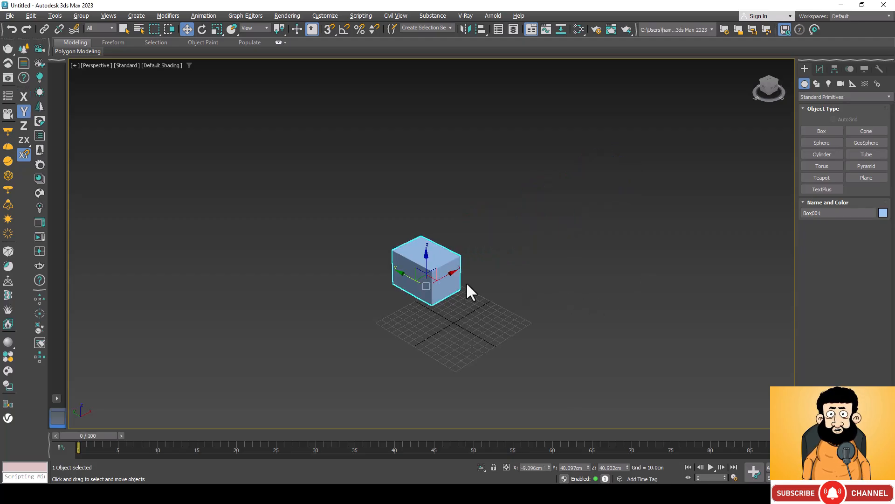
Clone the box along the Y axis as three instances spaced about 137 cm apart.
mouse_move(399, 272)
left_mouse_down("shift")
mouse_move(385, 246)
mouse_move(335, 218)
left_mouse_up("shift")
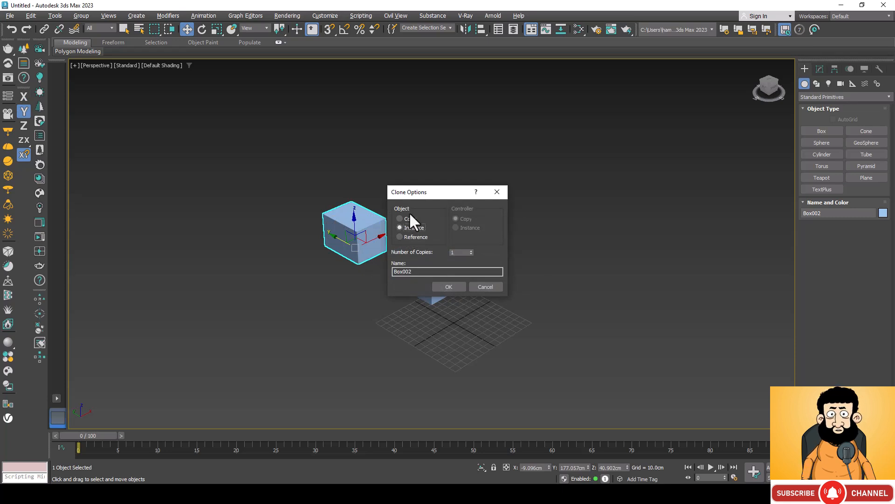
double_click(461, 252)
type("3")
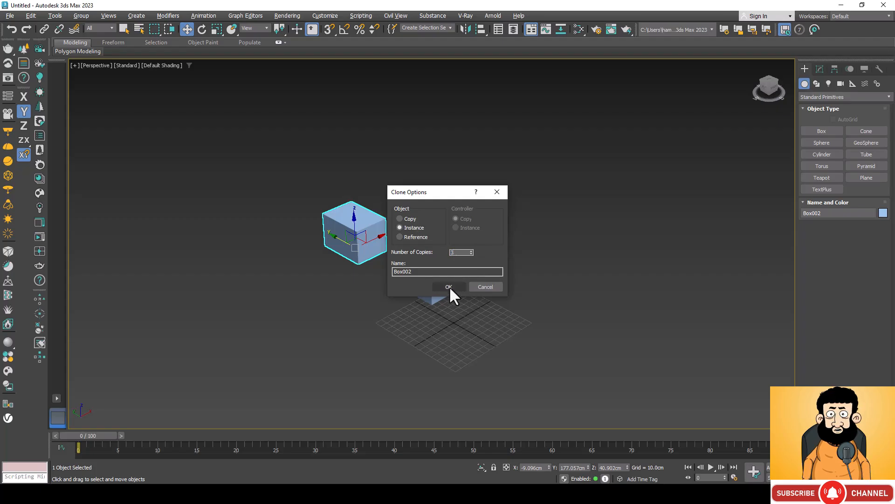
left_click(449, 287)
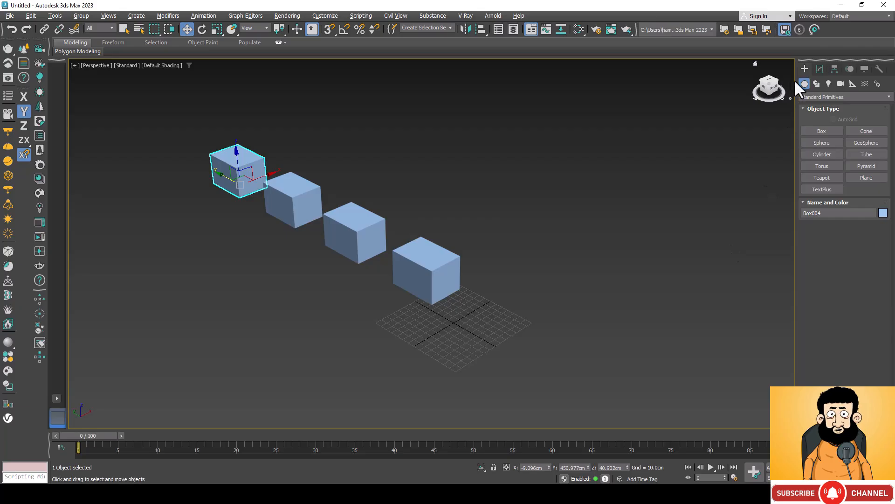
Enlarge the original box's parameters to about 107 cm length, 104 cm width and 76 cm height.
left_click(818, 68)
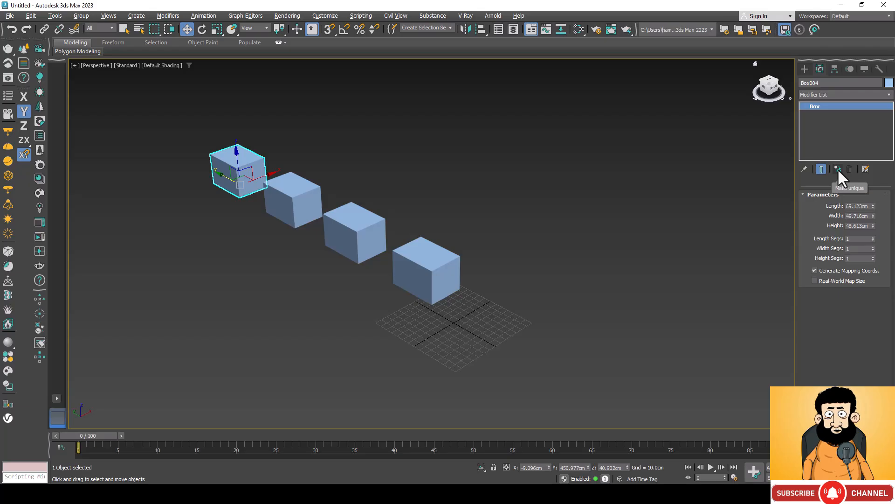
left_click(448, 273)
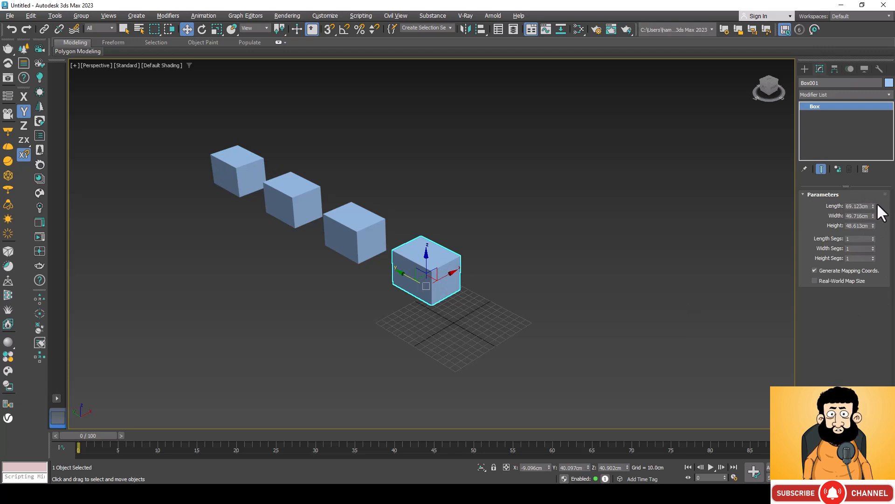
left_click_drag(873, 206, 871, 183)
left_click_drag(871, 182, 872, 179)
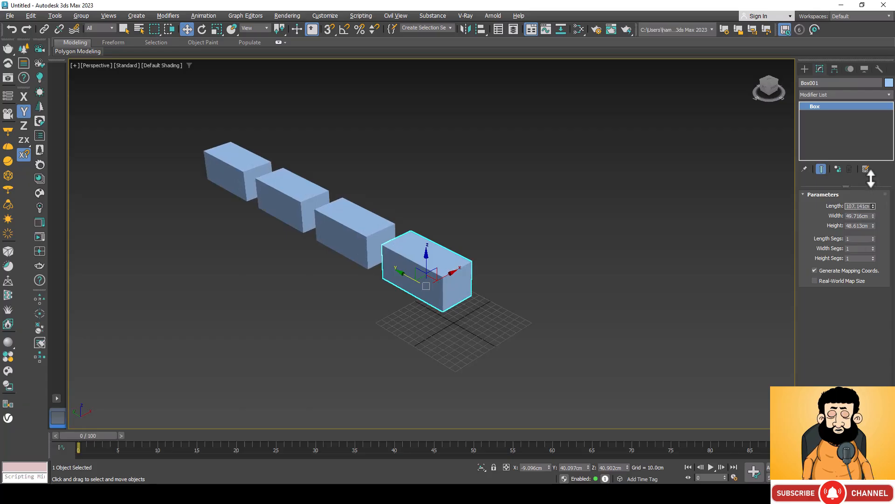
left_click_drag(874, 214, 870, 167)
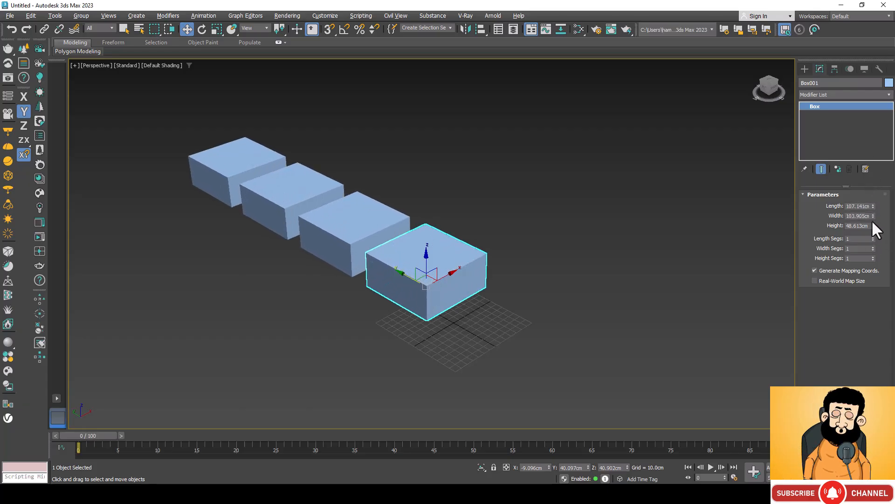
left_click_drag(873, 225, 868, 196)
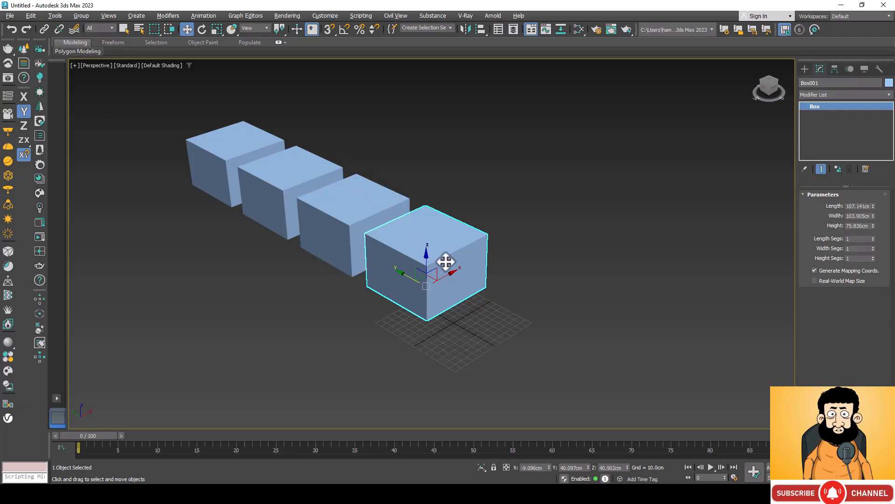
Select each instance in turn and make the one farthest from the original box unique.
left_click(355, 200)
left_click(284, 167)
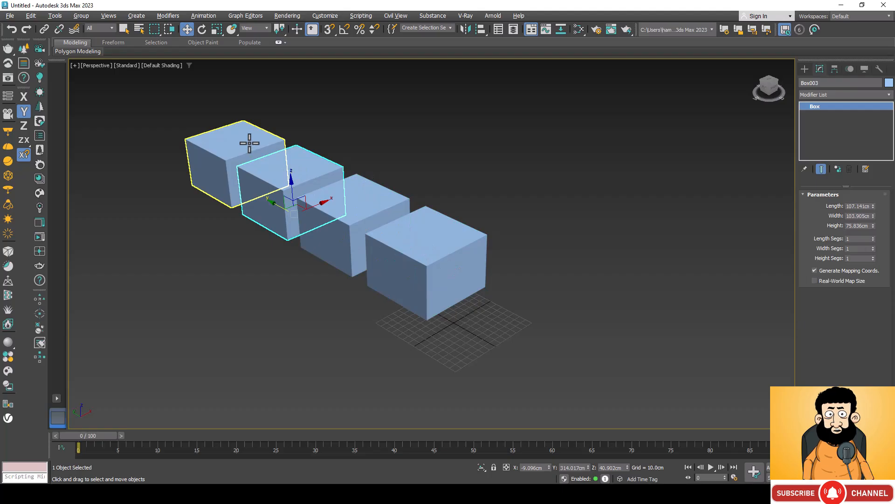
left_click(249, 143)
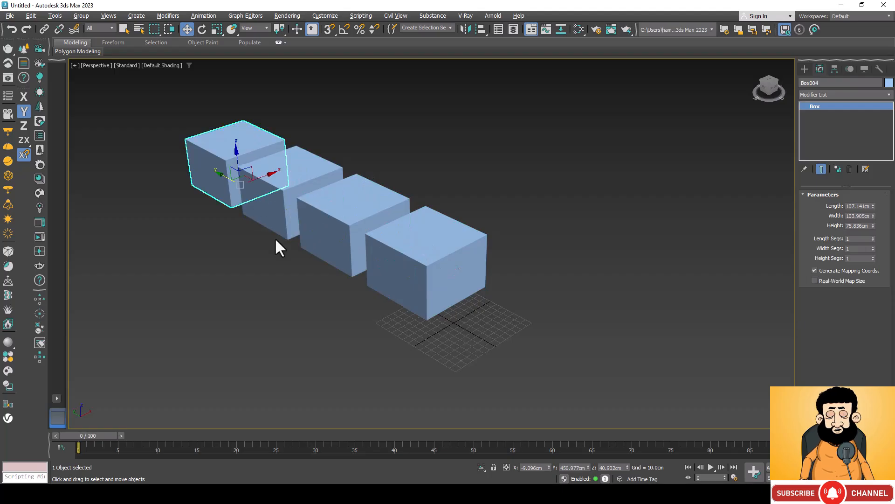
left_click(838, 169)
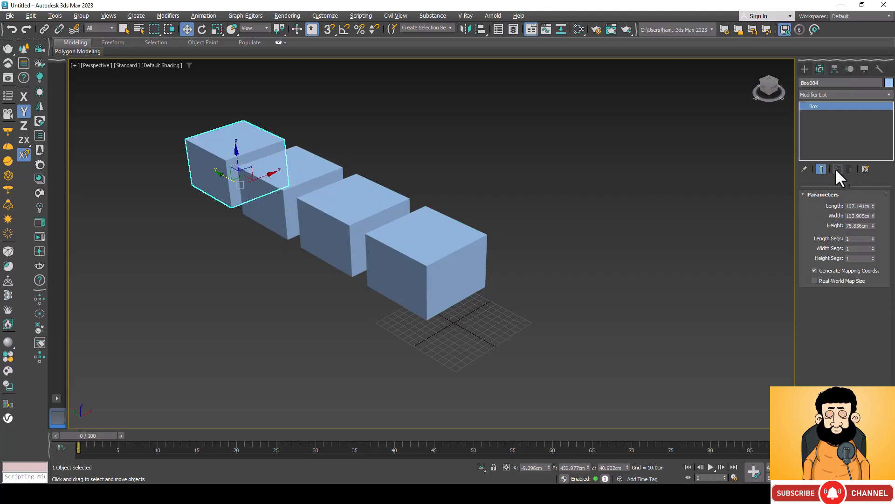
Reduce the original box's length to about 79 cm.
left_click(420, 263)
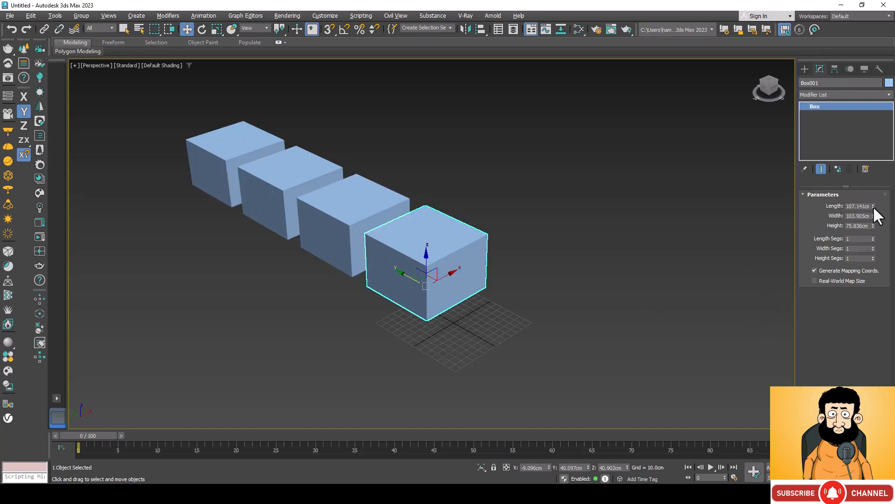
mouse_move(873, 206)
left_mouse_down()
mouse_move(872, 252)
mouse_move(878, 220)
left_mouse_up()
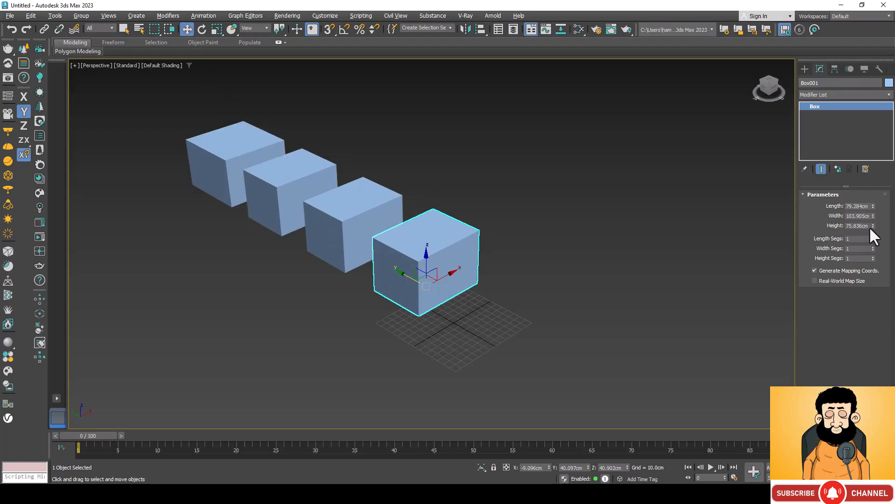
Reduce the original box's height to about 64 cm and make the two remaining instances unique.
mouse_move(873, 227)
left_mouse_down()
mouse_move(875, 261)
mouse_move(875, 236)
left_mouse_up()
left_click(289, 182)
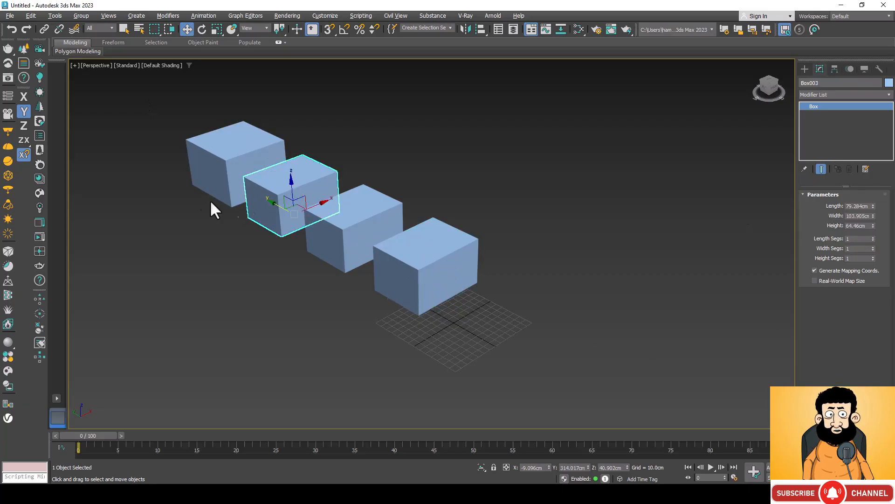
left_click(369, 216)
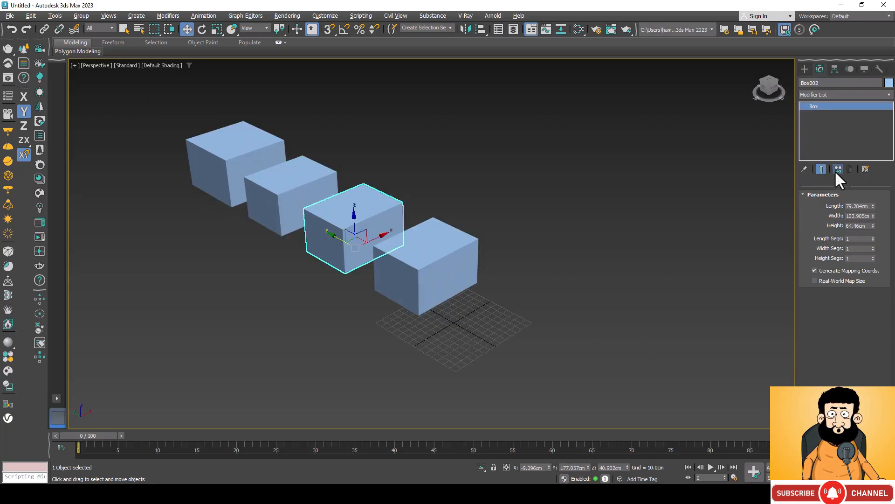
Set the original box's length to about 121 cm and its width to about 70 cm.
left_click(392, 280)
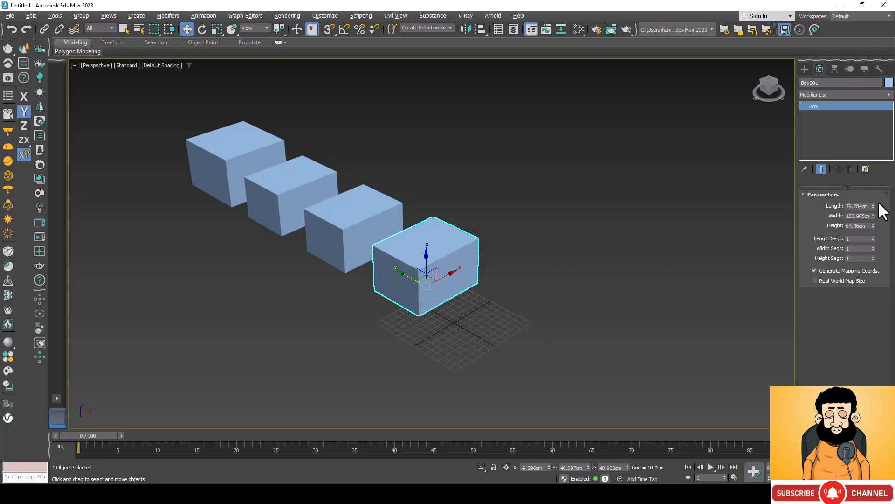
left_click_drag(873, 206, 874, 233)
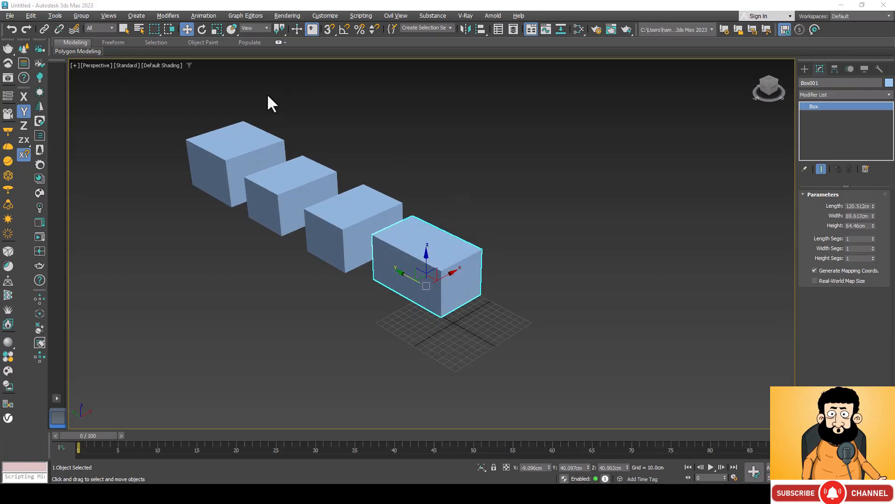
Rotate the original box freely about its X, Y and Z axes in turn.
left_click(203, 29)
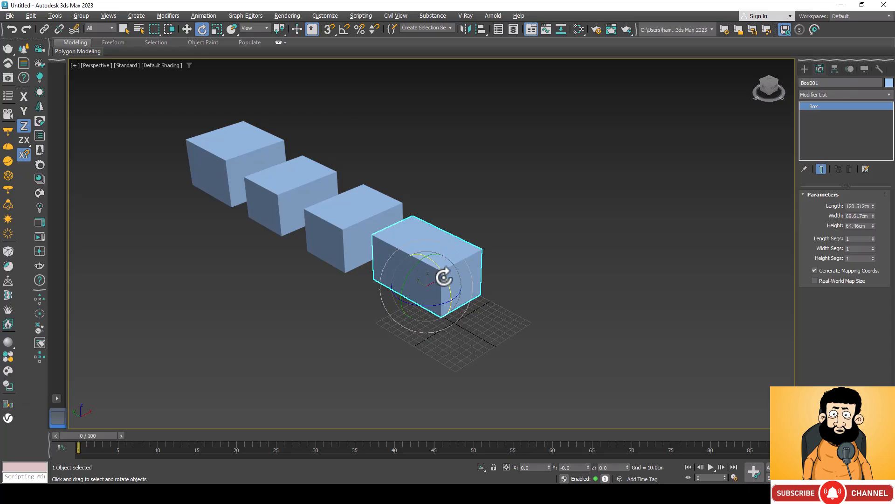
left_click_drag(437, 304, 363, 288)
key("F5")
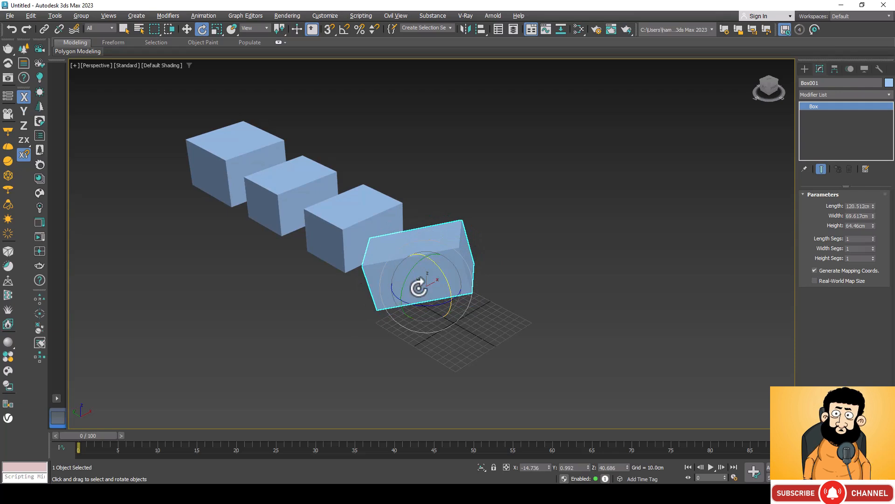
key("F6")
left_click_drag(416, 283, 418, 269)
key("F7")
left_click_drag(418, 308, 467, 315)
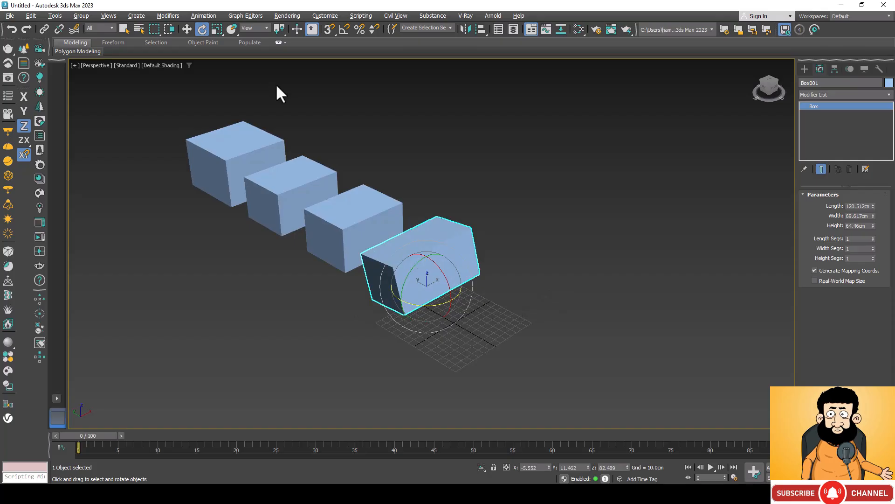
Move the rotated box about 534 cm along X and the nearest unrotated box along Y to about -27 cm.
left_click(187, 29)
left_click_drag(448, 275, 668, 236)
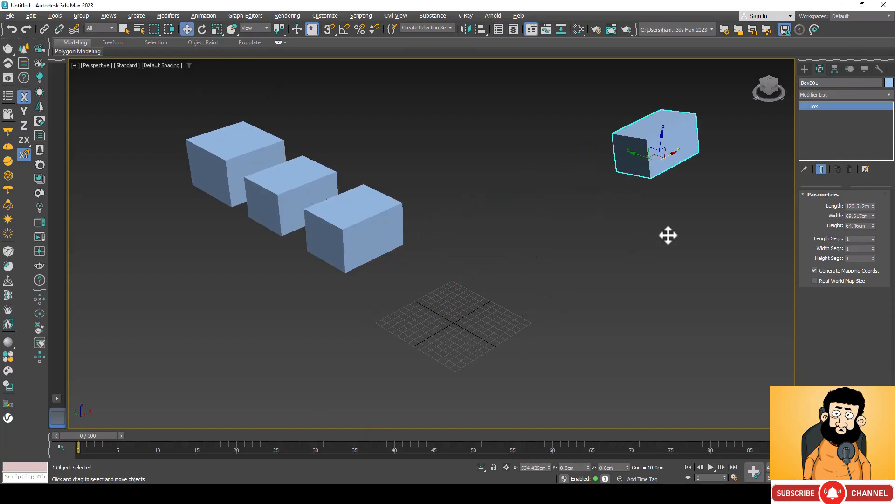
left_click(332, 236)
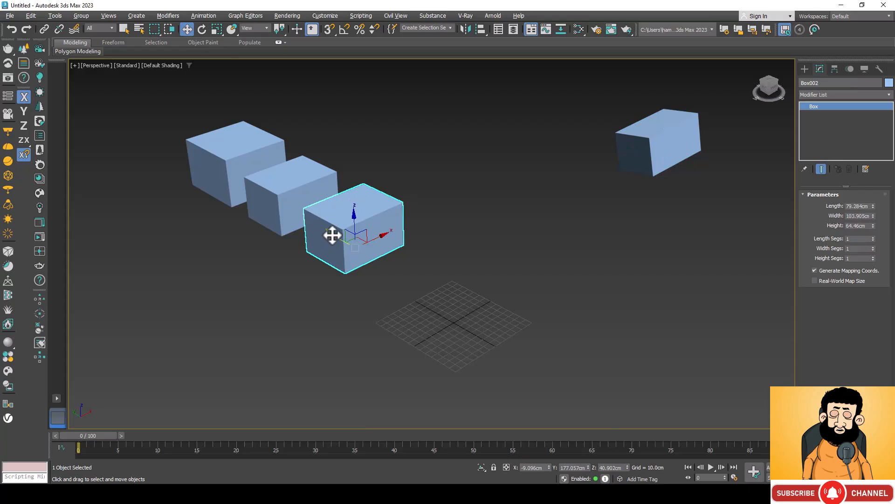
left_click_drag(332, 237, 443, 298)
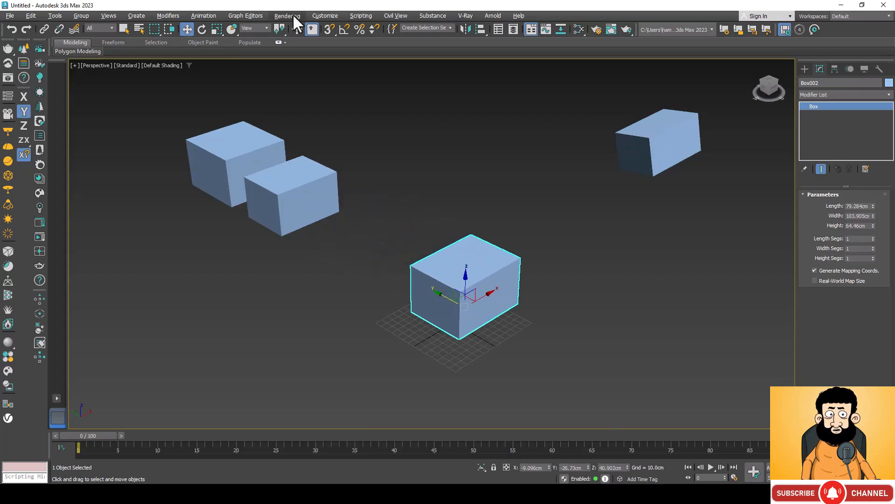
Scale the box over the grid uniformly up to about 123 percent, and back down to about 97 percent.
left_click(217, 24)
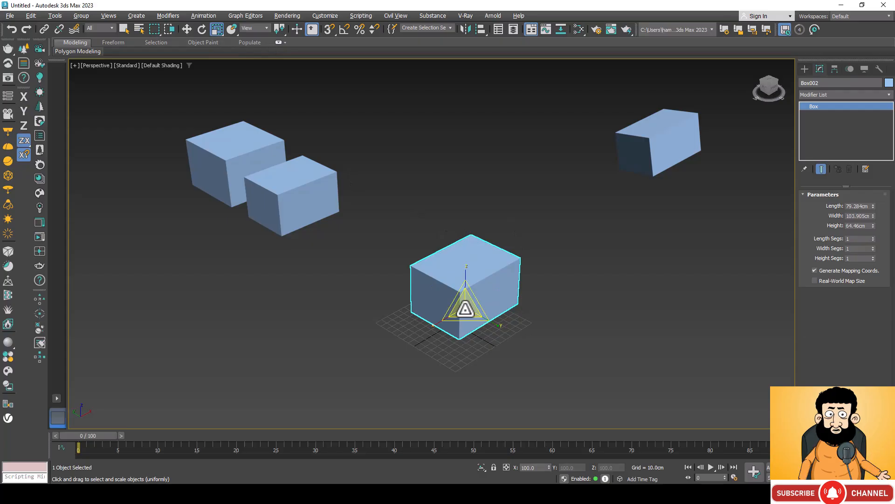
left_click_drag(465, 309, 467, 301)
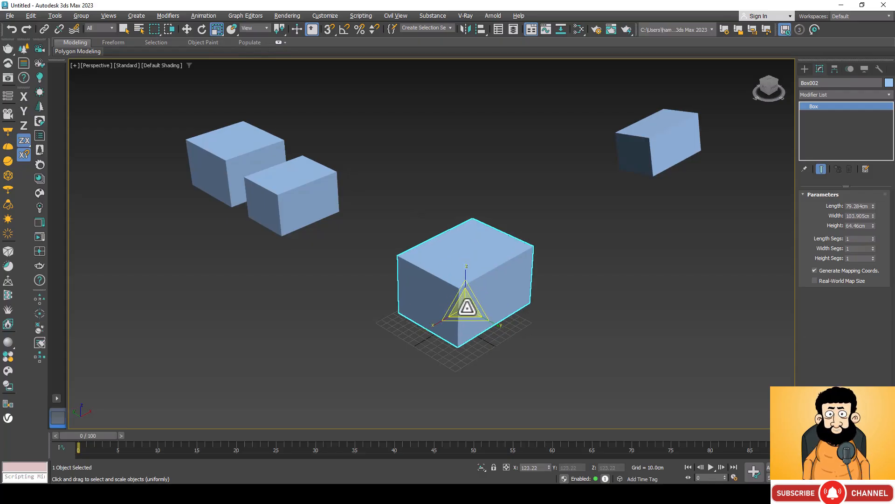
left_click_drag(467, 306, 513, 320)
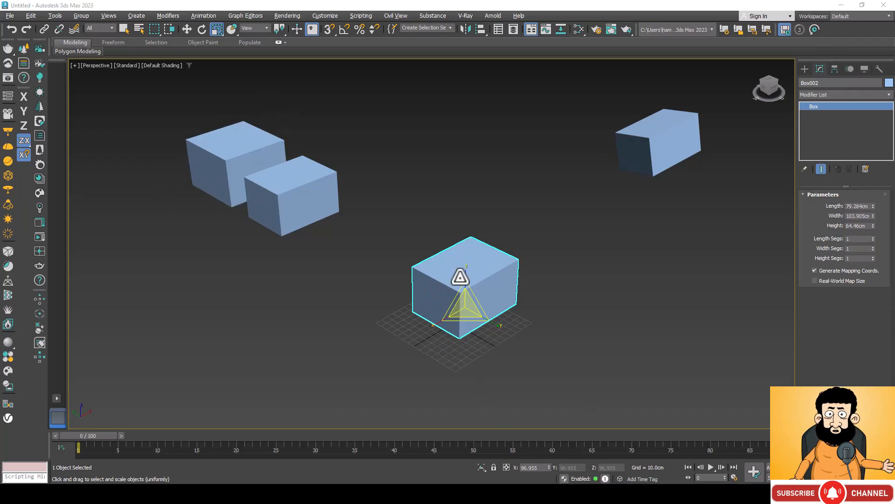
Stretch the box to about 207 percent along X, enlarge it along Y, scale Z to about 134 percent, and deselect it.
scroll(455, 308, "up", 2)
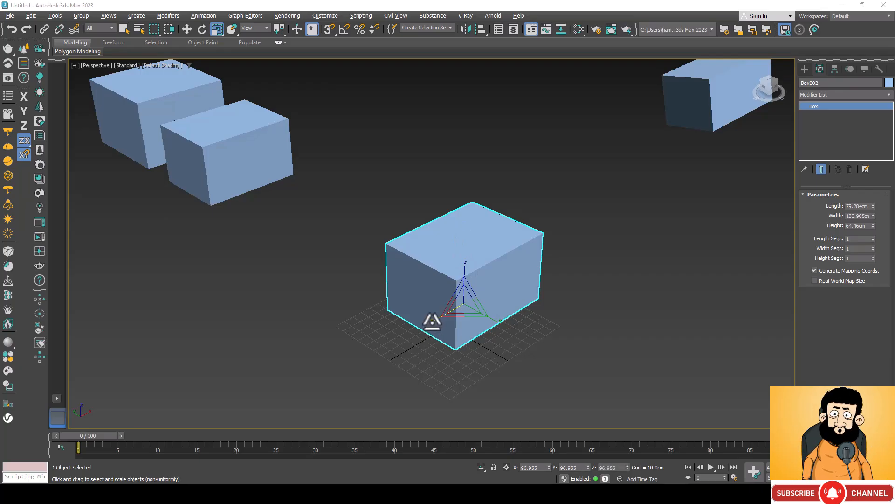
key("F5")
left_click_drag(432, 321, 415, 356)
key("F6")
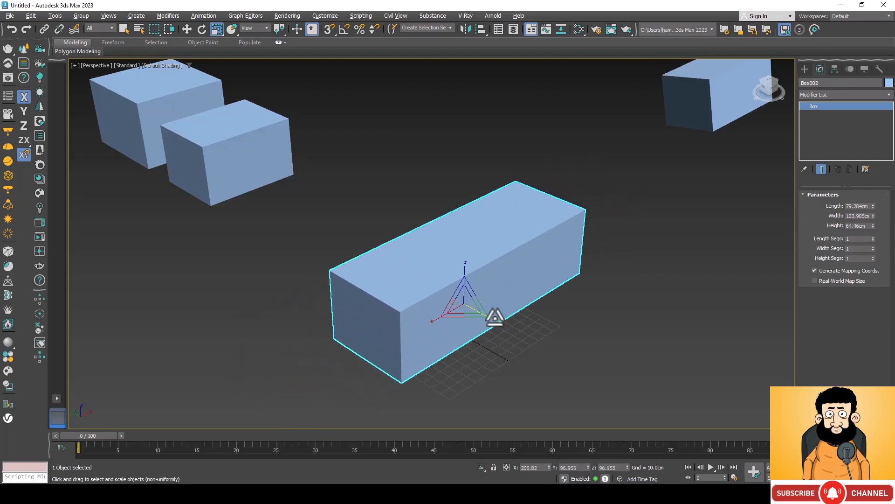
left_click_drag(494, 314, 518, 340)
key("F7")
left_click_drag(461, 271, 481, 266)
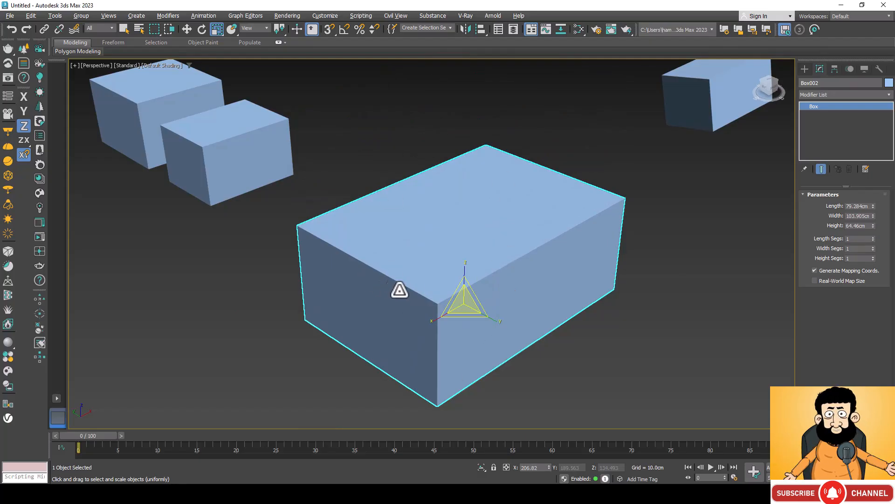
scroll(532, 331, "down", 3)
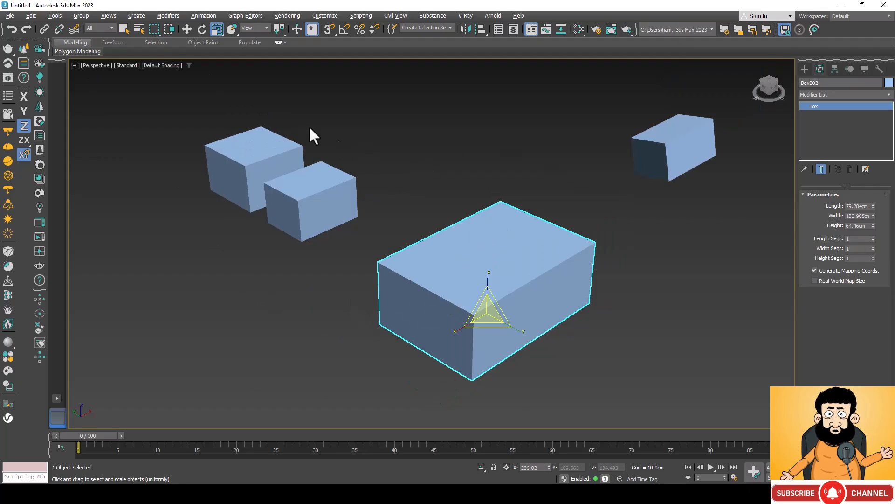
left_click(265, 90)
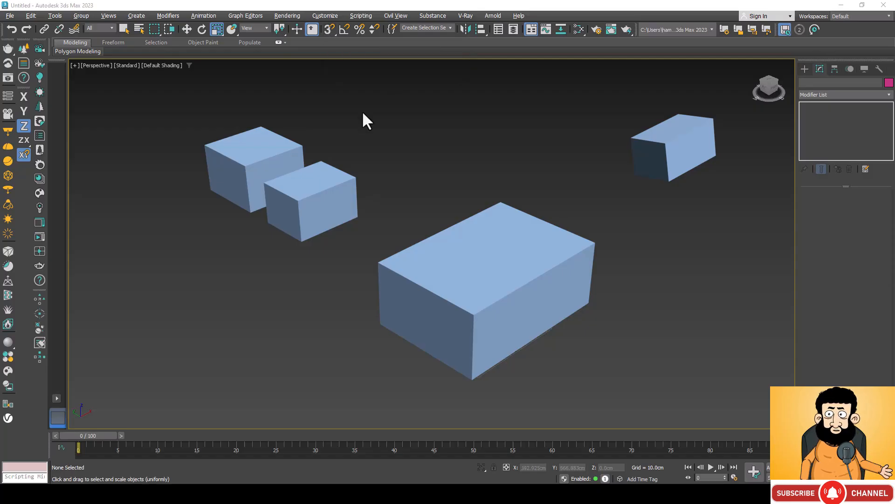
Display edged faces on the boxes and select the enlarged box with the Move tool.
right_click(327, 26)
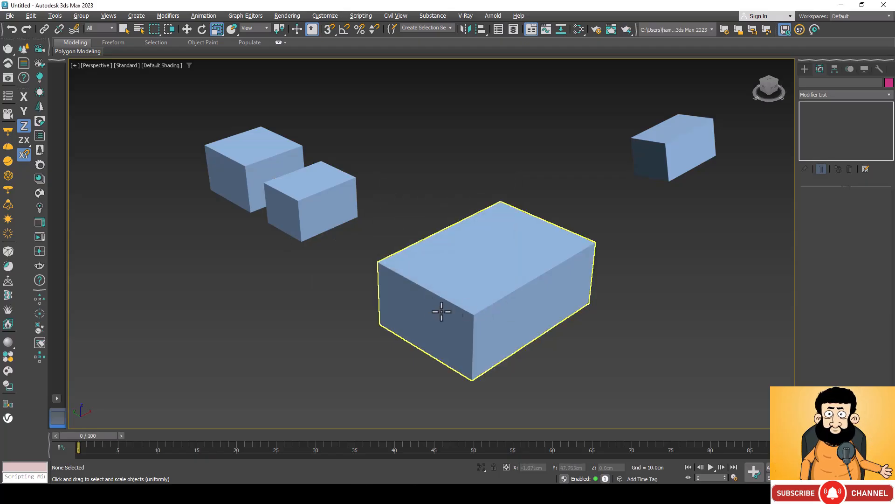
left_click(188, 30)
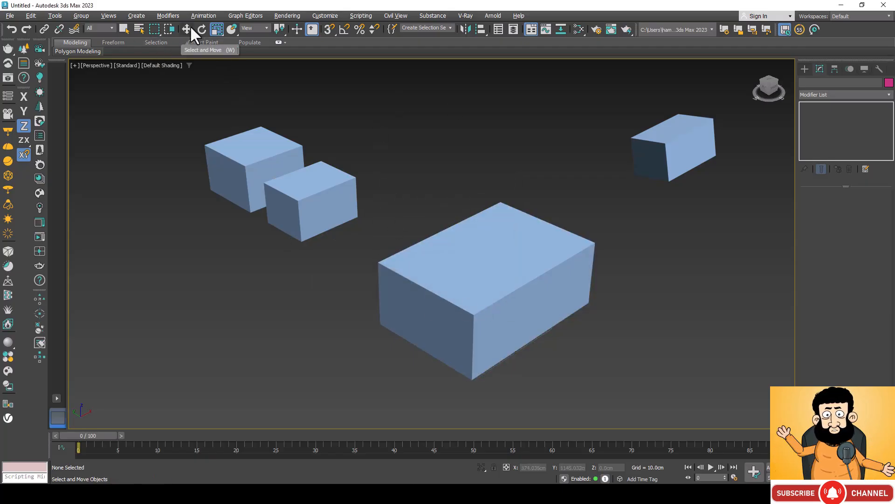
left_click(396, 260)
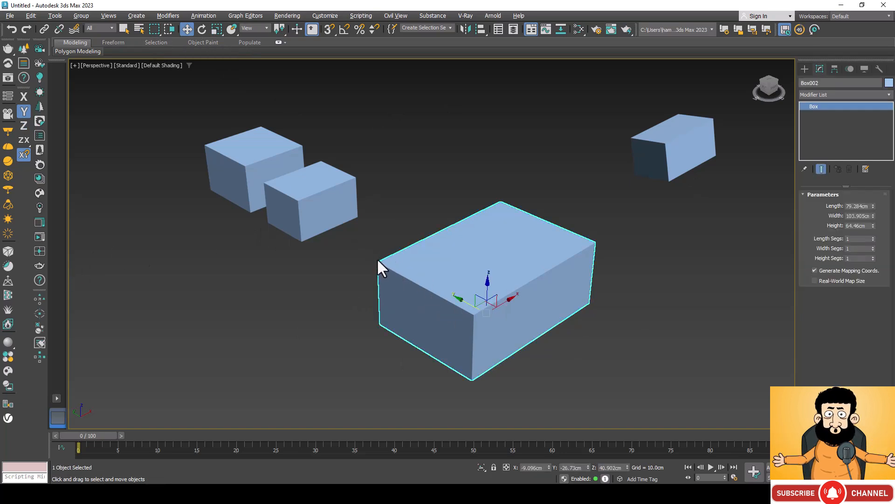
scroll(378, 262, "up", 5)
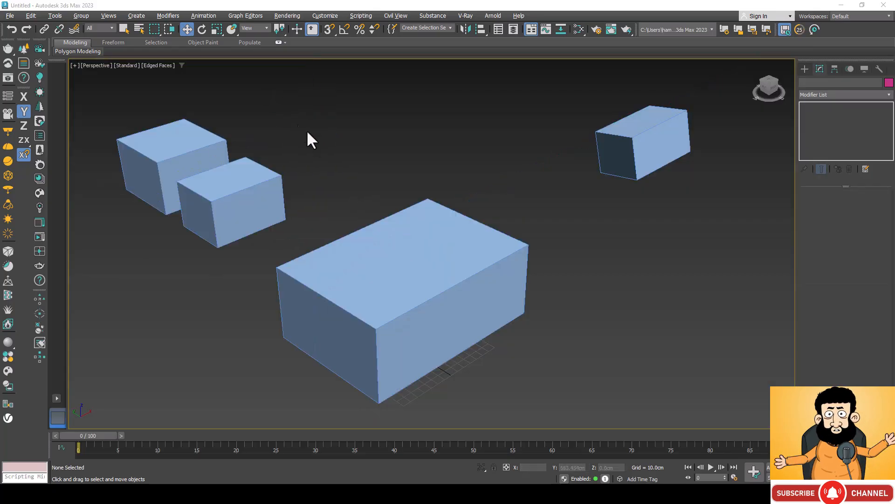
left_click(394, 308)
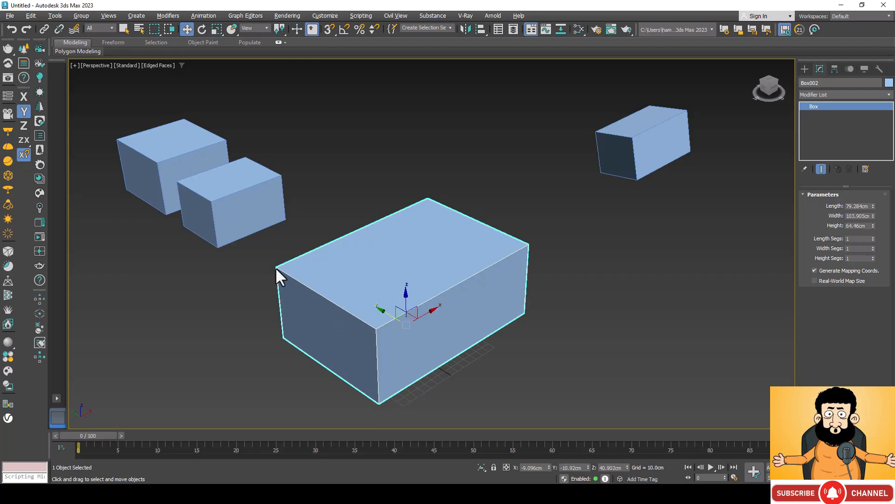
scroll(277, 268, "up", 3)
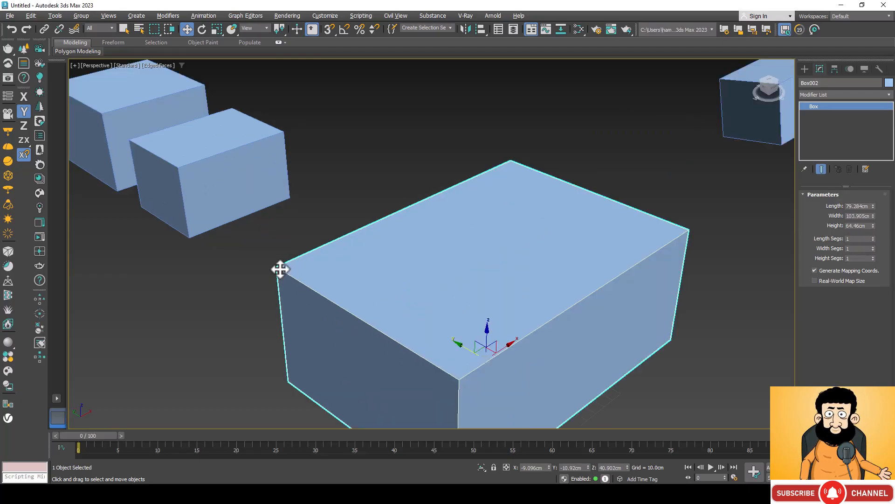
Enable 3D snapping and move the enlarged box by its corner vertices along Y to about 40 cm.
left_click(329, 29)
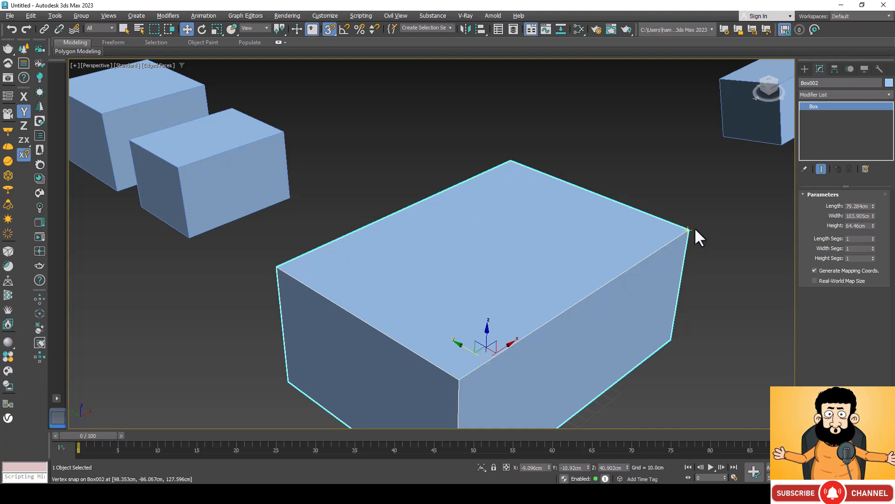
scroll(536, 206, "down", 3)
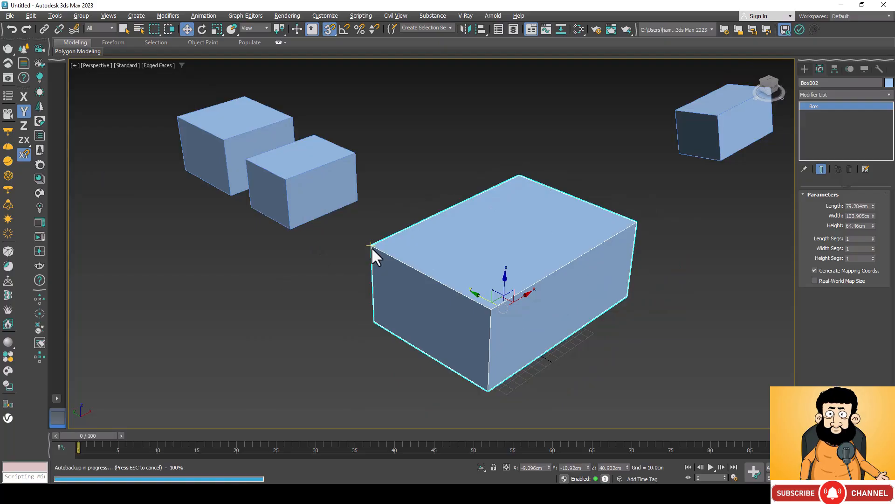
mouse_move(372, 247)
left_mouse_down()
mouse_move(325, 291)
mouse_move(534, 282)
mouse_move(378, 256)
left_mouse_up()
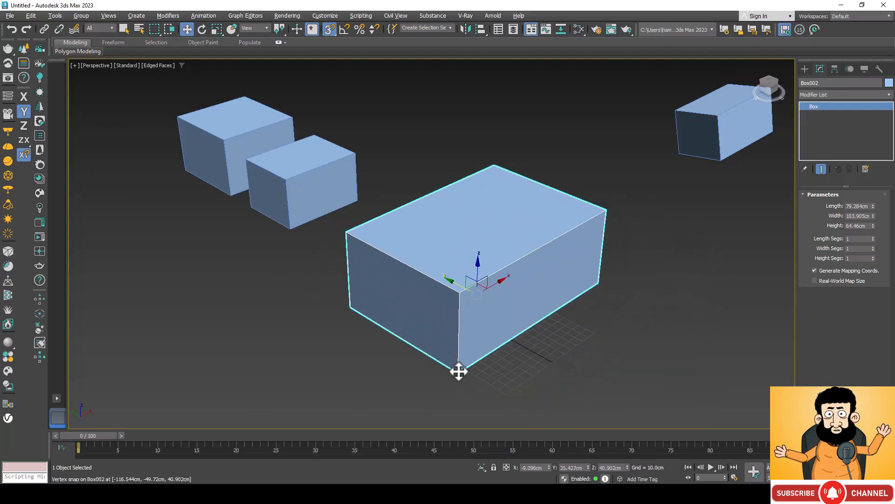
left_click_drag(457, 372, 497, 401)
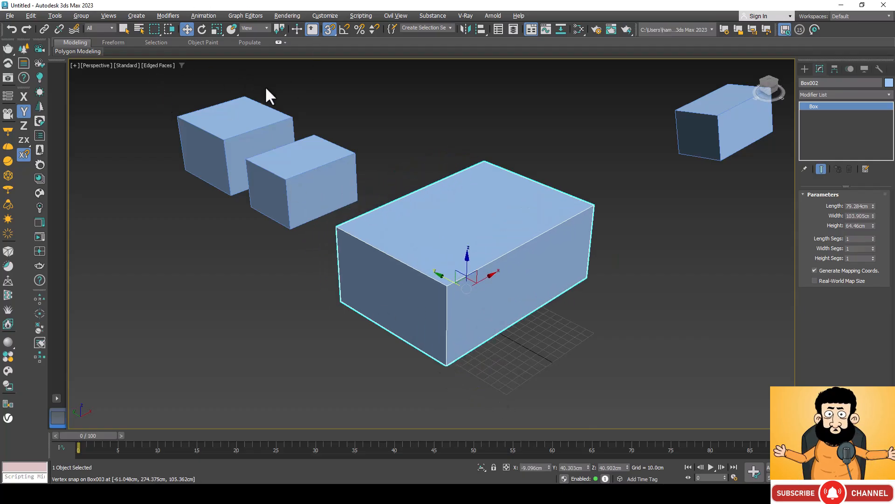
Set the snap types to Grid Points and Vertex and re-enable snapping over the home grid.
key("s")
right_click(329, 28)
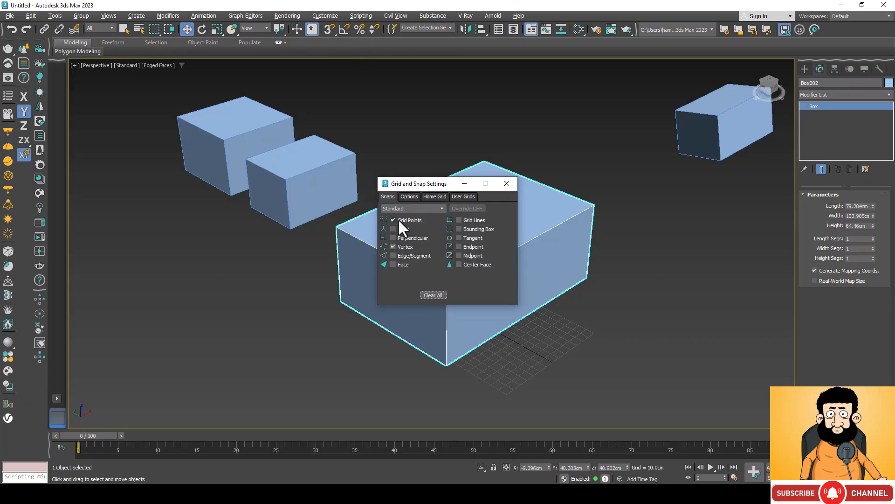
left_click(506, 183)
left_click(329, 28)
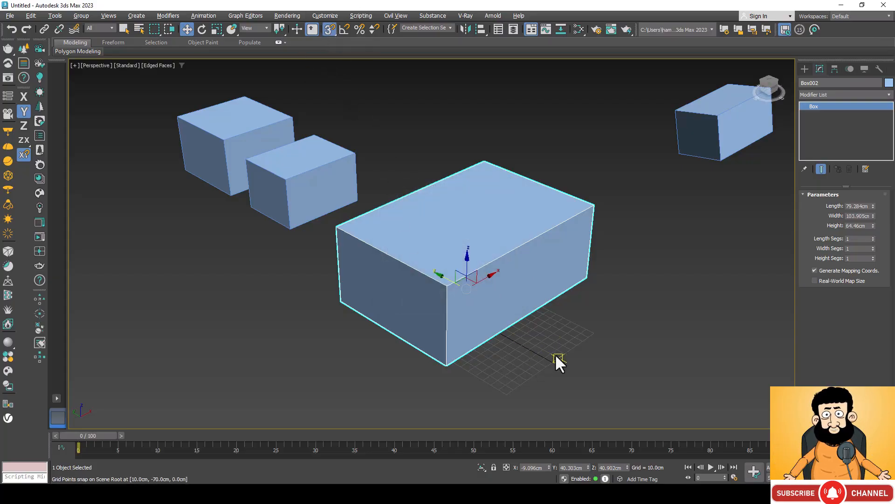
scroll(555, 353, "up", 3)
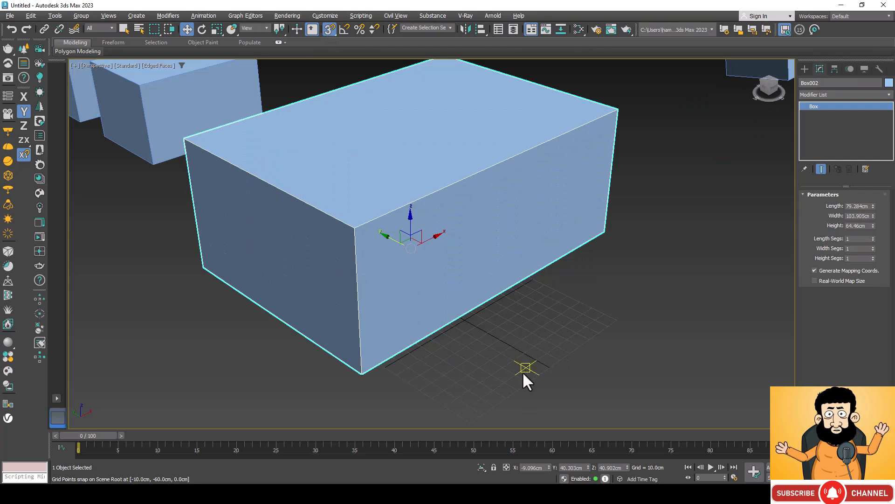
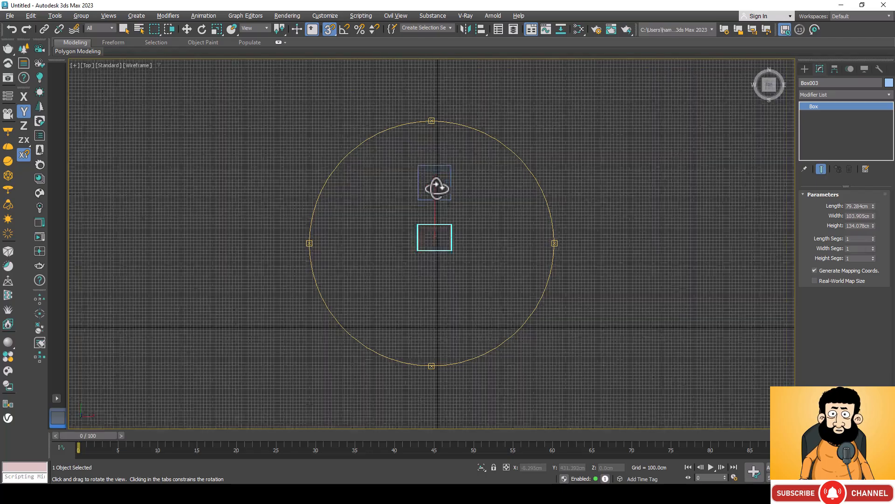
Check the active snap types in the Grid and Snap Settings while viewing the wireframe boxes from above.
left_click_drag(575, 167, 581, 164)
key("w")
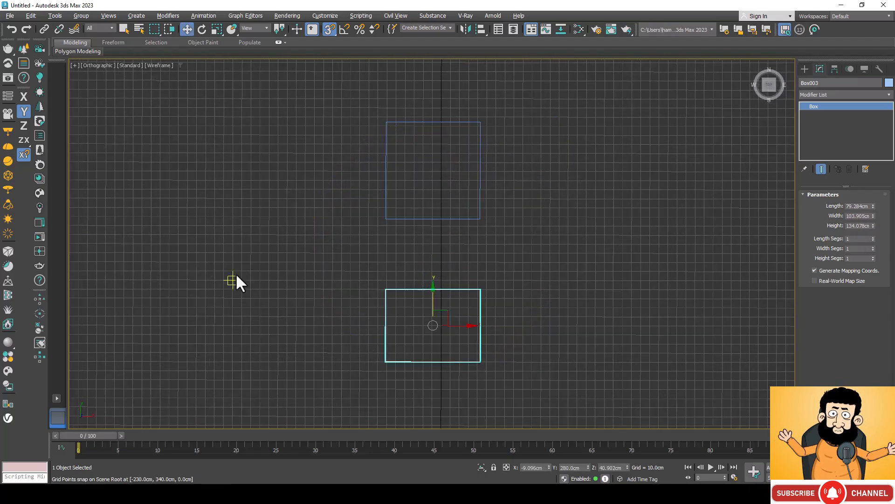
right_click(327, 27)
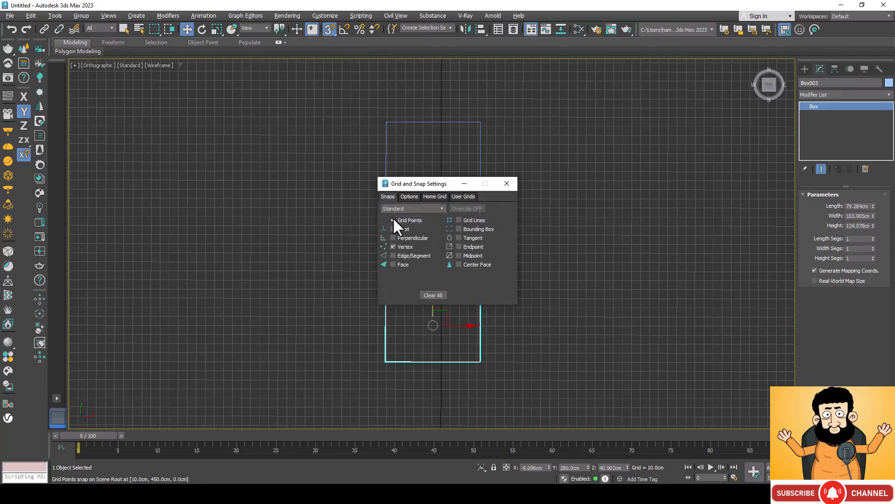
left_click(507, 183)
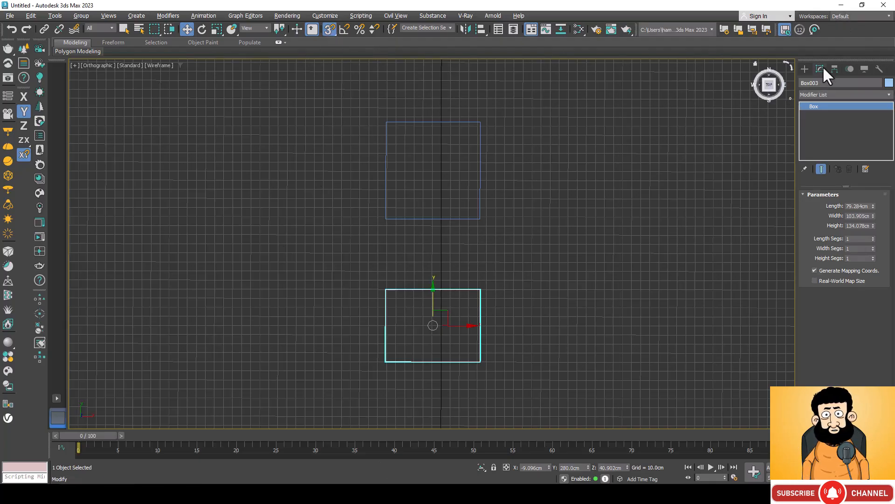
Activate the Line tool among the spline shapes.
left_click(805, 69)
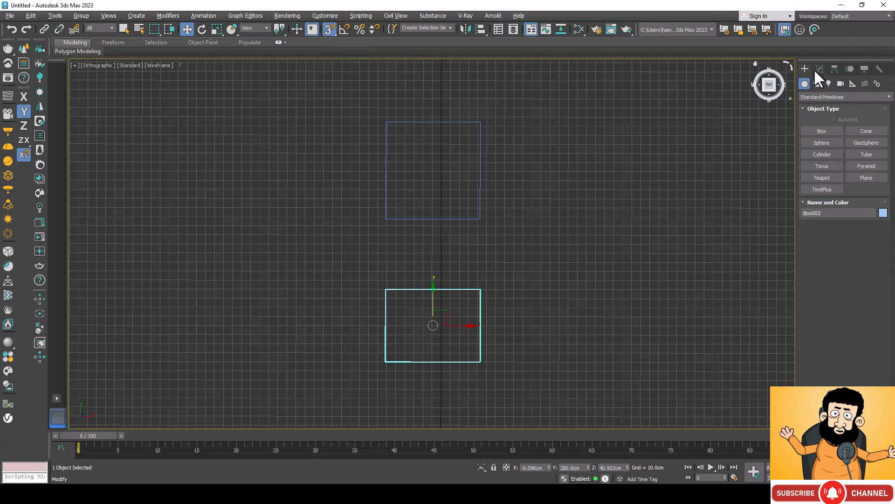
left_click(816, 83)
left_click(819, 143)
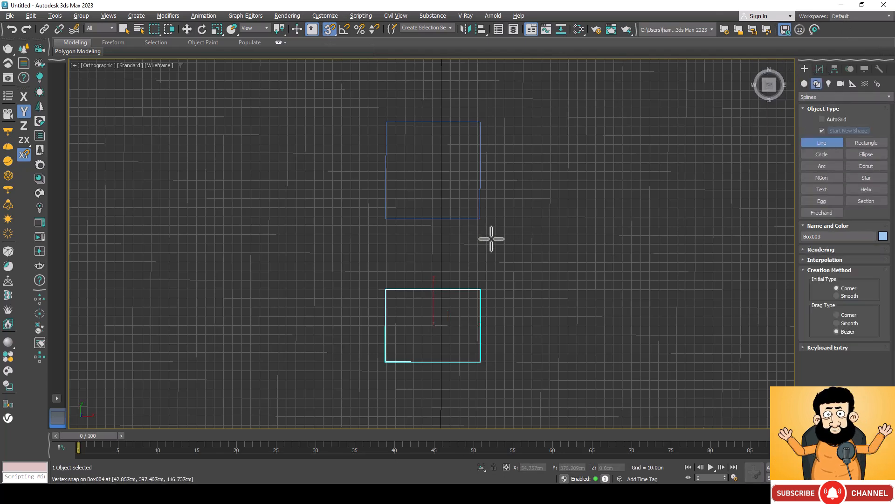
left_click(479, 220)
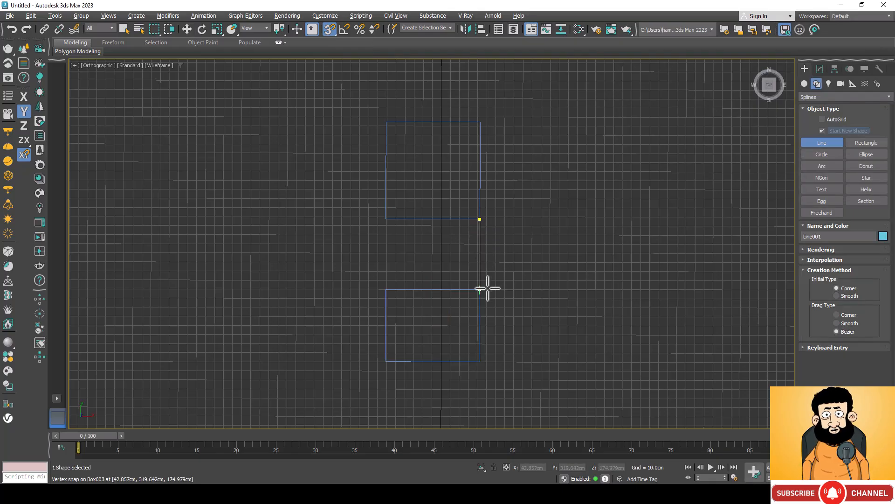
mouse_move(485, 289)
left_mouse_down()
mouse_move(424, 300)
mouse_move(480, 284)
left_mouse_up()
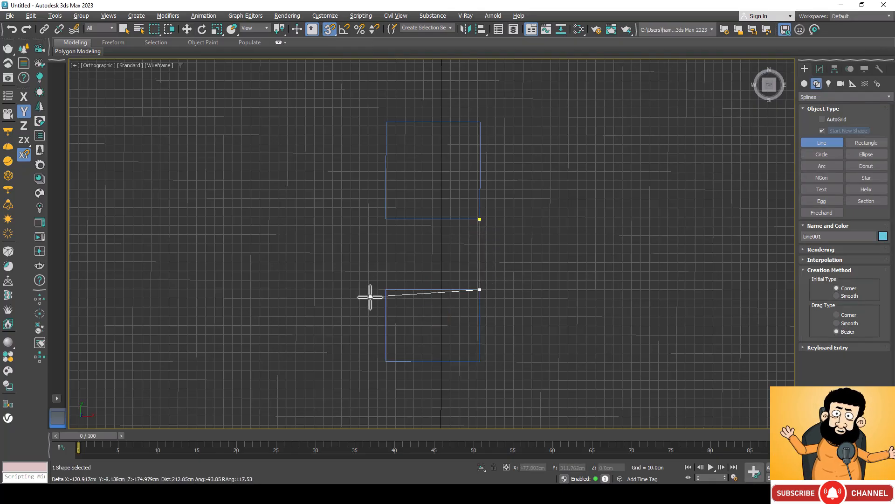
left_click(386, 290)
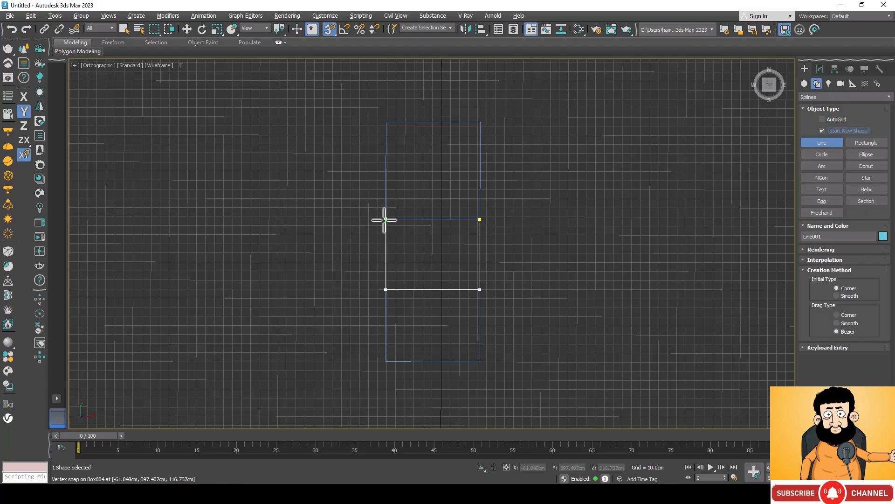
left_click(385, 220)
left_click(480, 220)
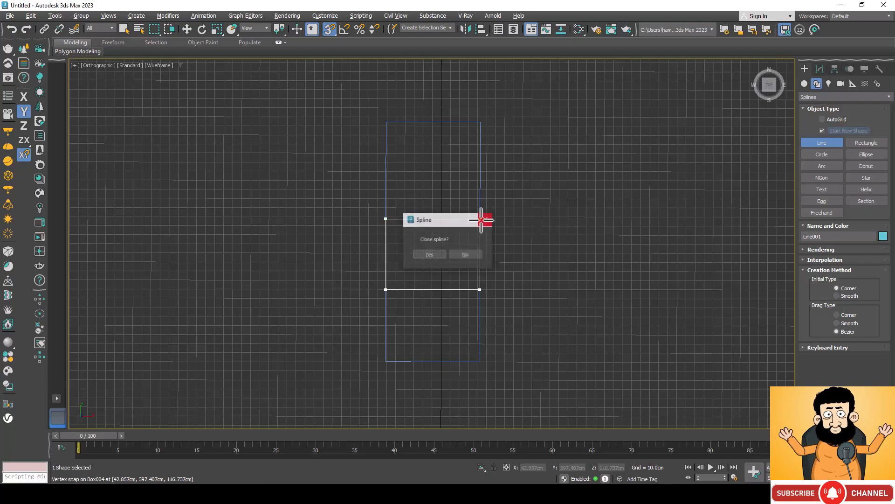
left_click(428, 254)
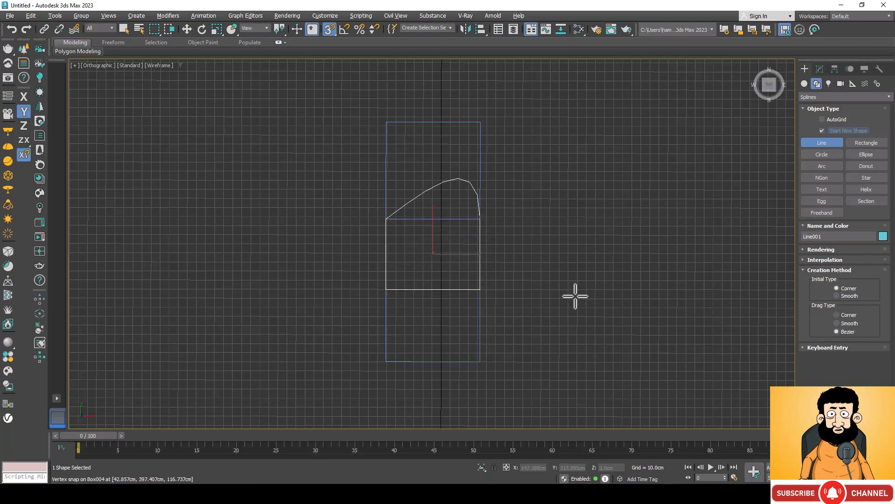
key("ctrl+z")
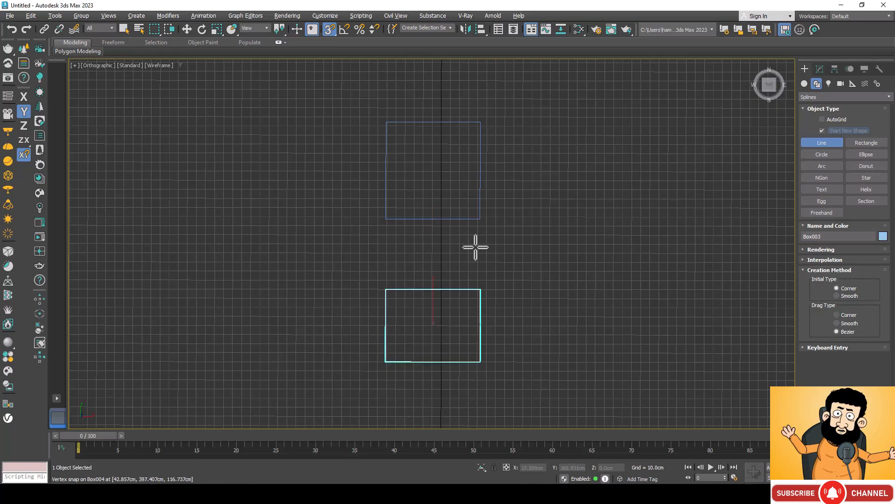
Draw a closed four-corner line between the two boxes with 3D snapping, using the vertices of their facing top edges.
left_click(477, 221)
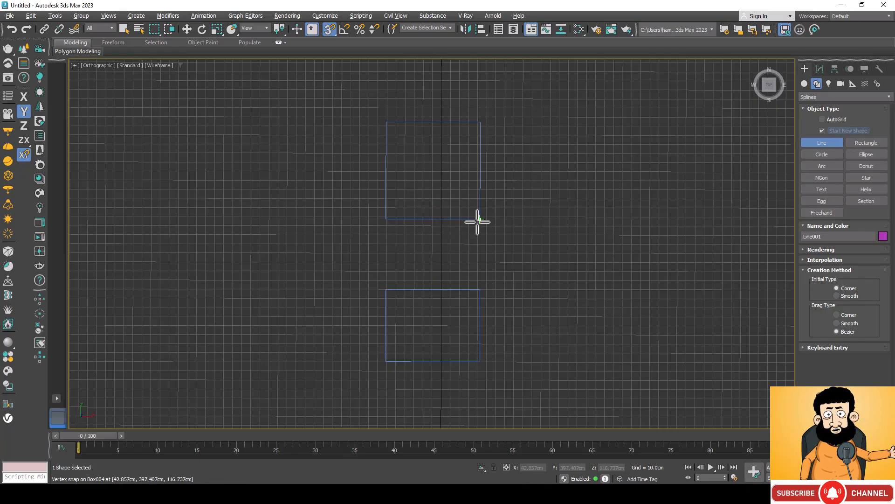
left_click(481, 288)
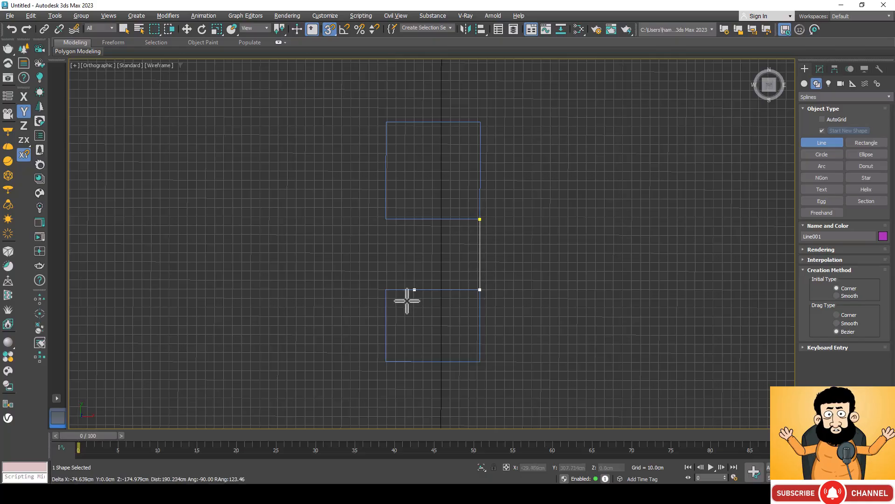
left_click(385, 289)
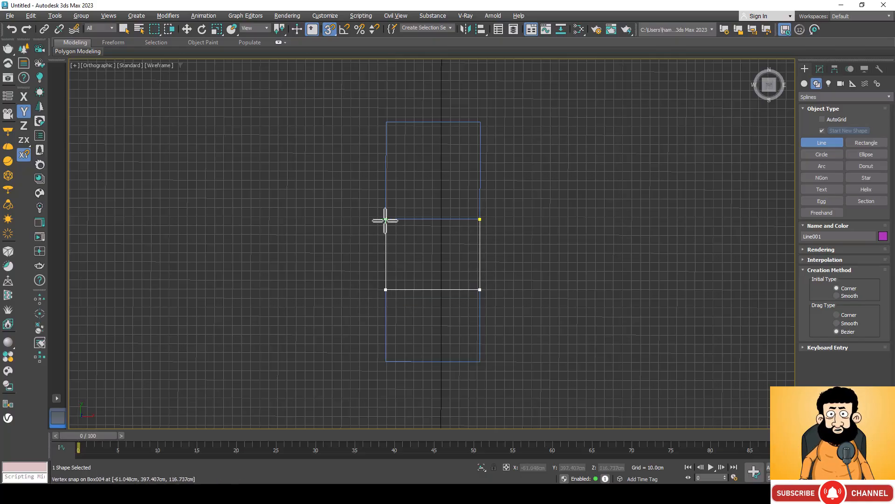
left_click(386, 219)
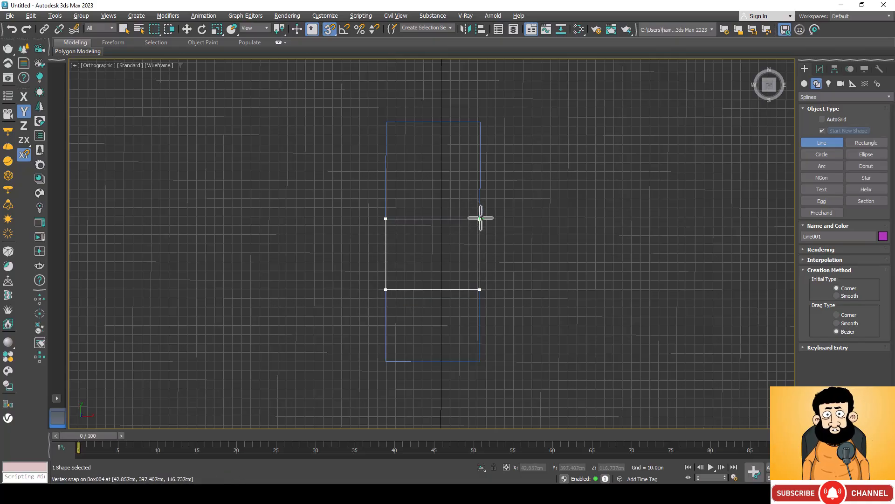
left_click(480, 218)
left_click(429, 255)
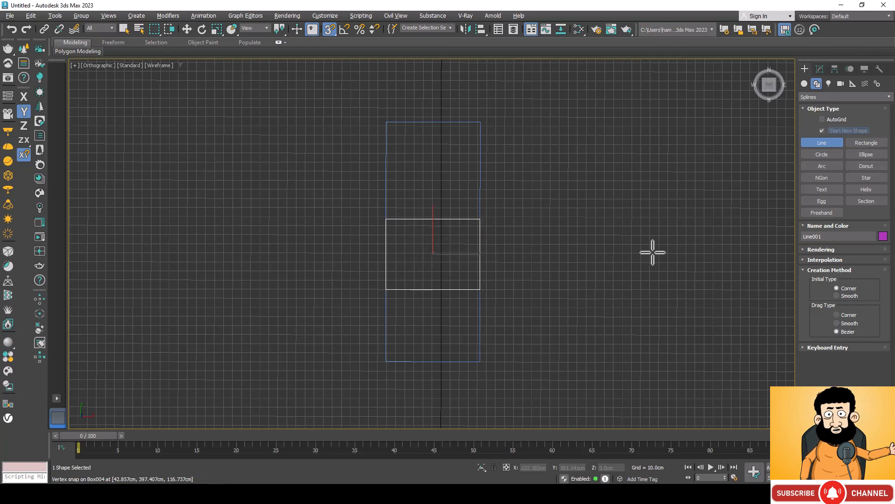
key("p")
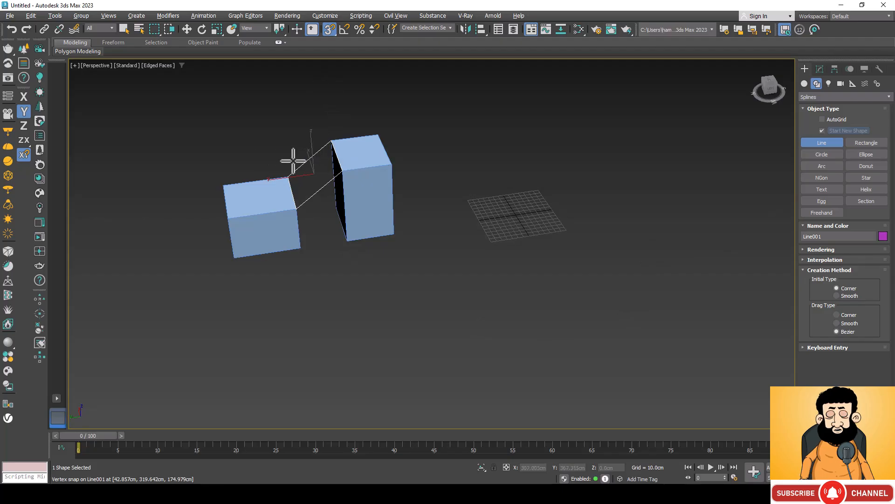
scroll(303, 165, "up", 2)
scroll(312, 159, "up", 3)
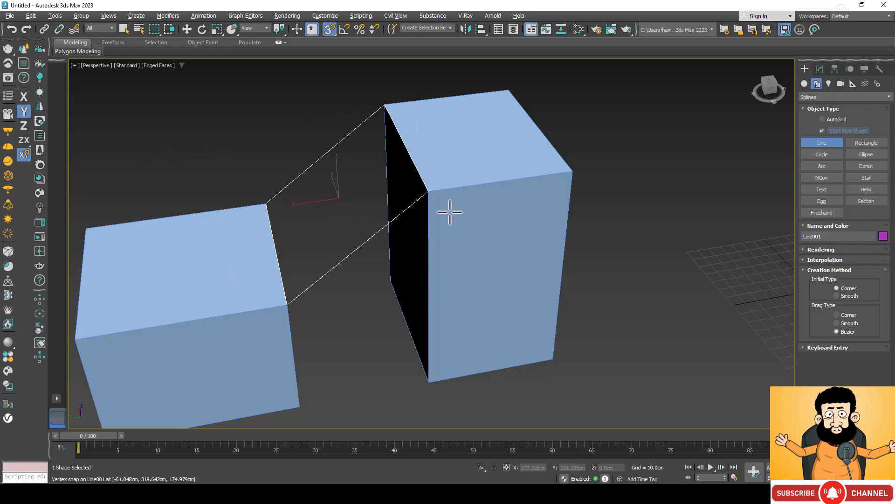
Switch to 2.5D snapping in the Top view and delete the closed line between the boxes.
key("t")
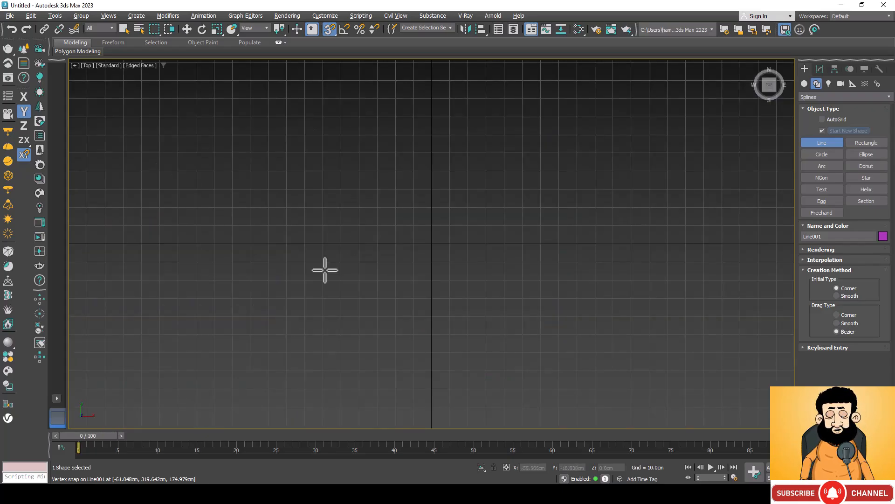
scroll(508, 200, "down", 5)
scroll(493, 101, "up", 4)
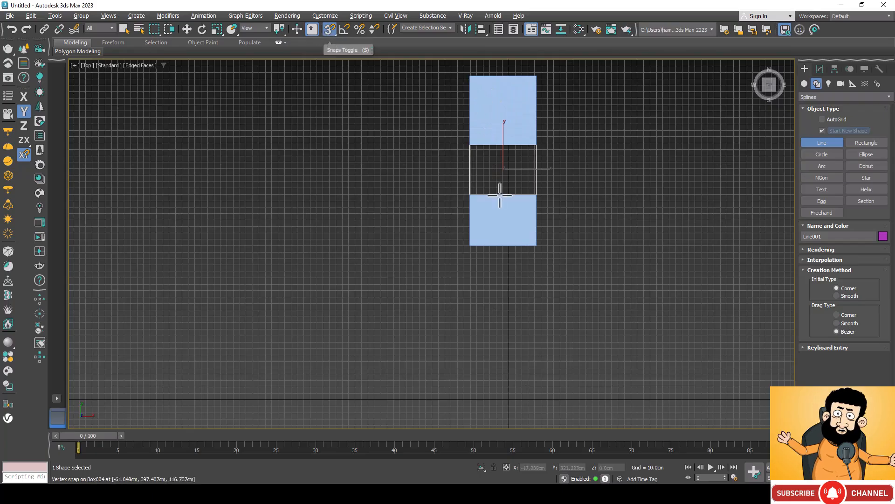
left_click(336, 33)
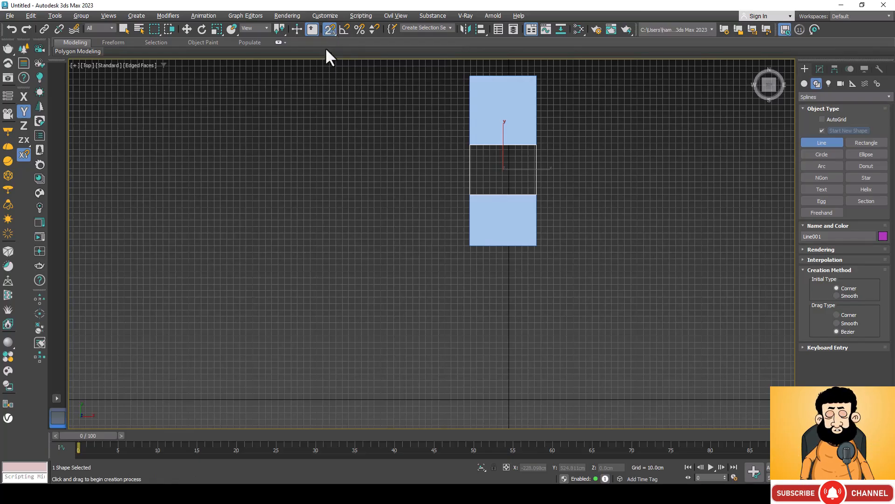
scroll(530, 143, "up", 3)
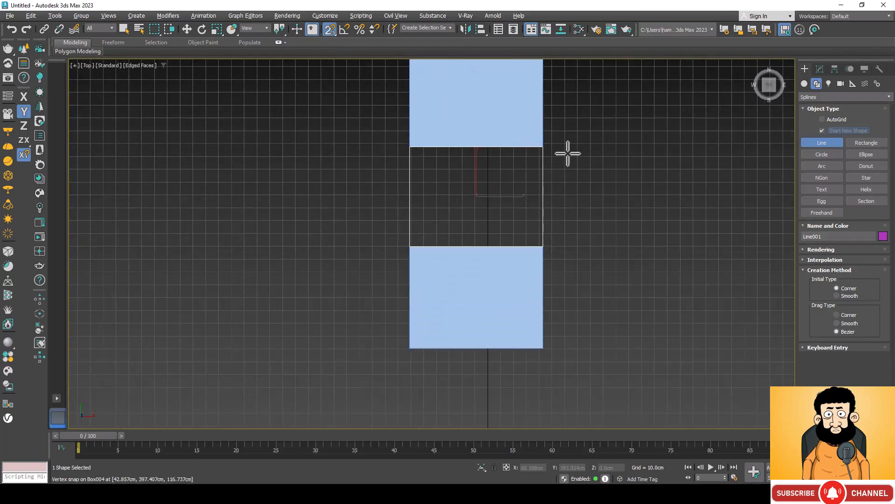
right_click(569, 170)
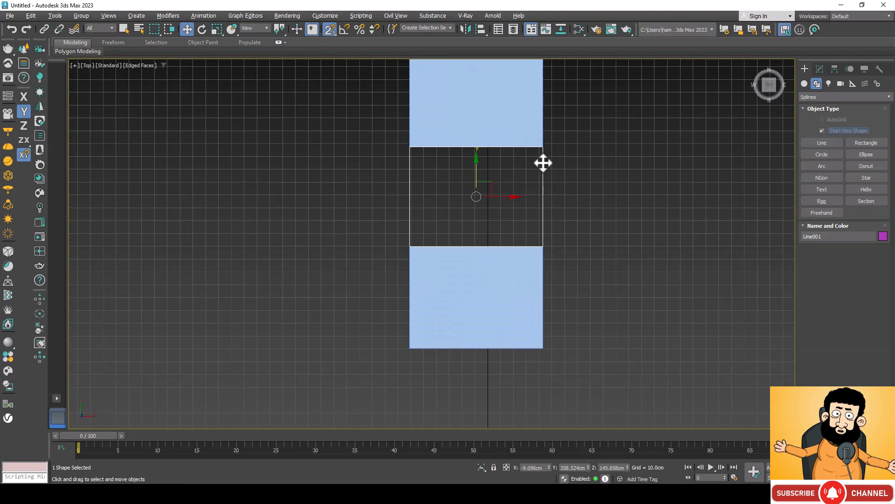
key("Delete")
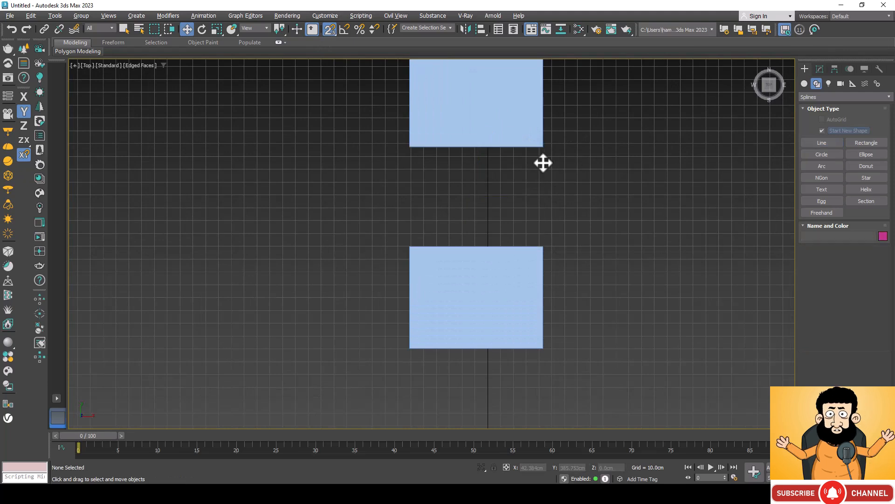
Draw a closed four-corner line from above with 2.5D snapping, through the facing corners of the two boxes.
left_click(825, 143)
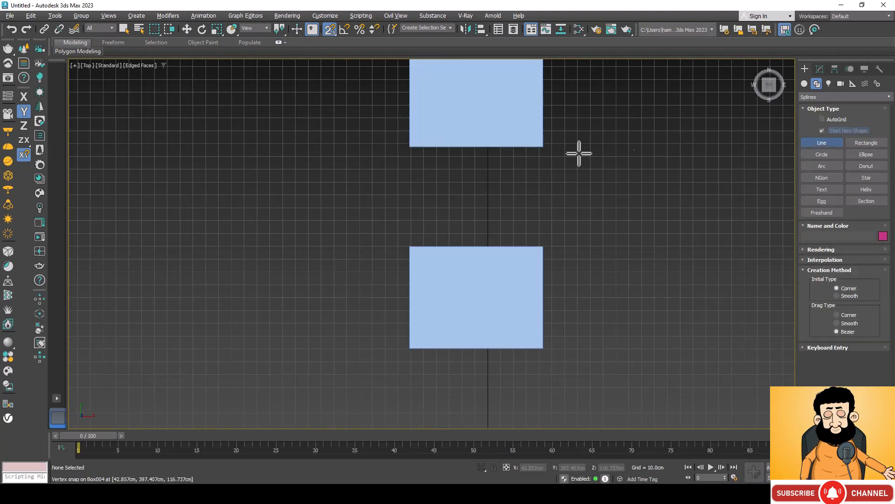
left_click(542, 147)
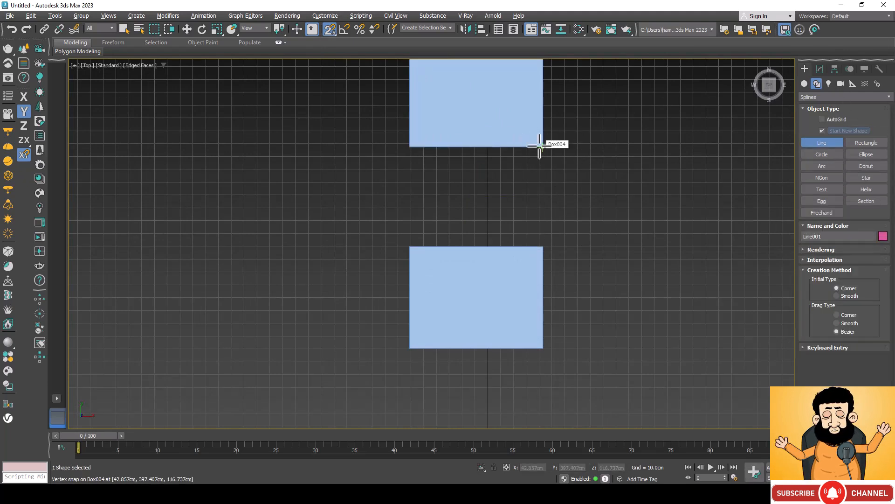
left_click(543, 246)
left_click(409, 247)
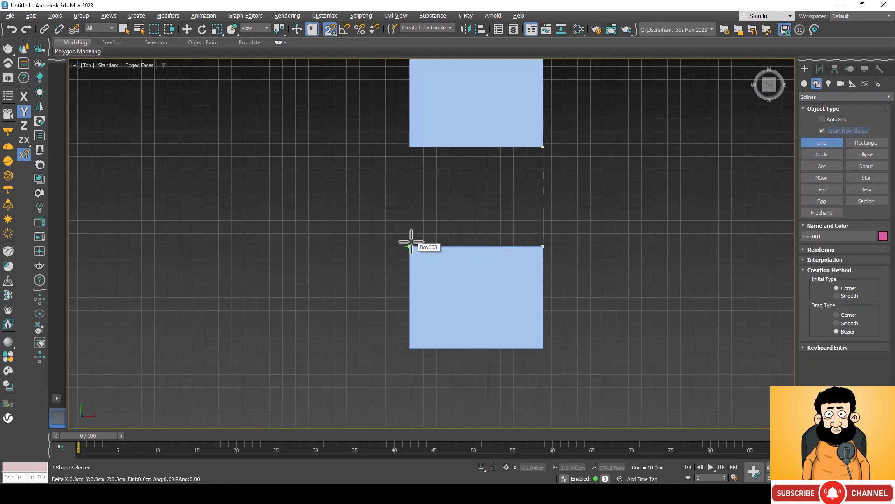
left_click(409, 147)
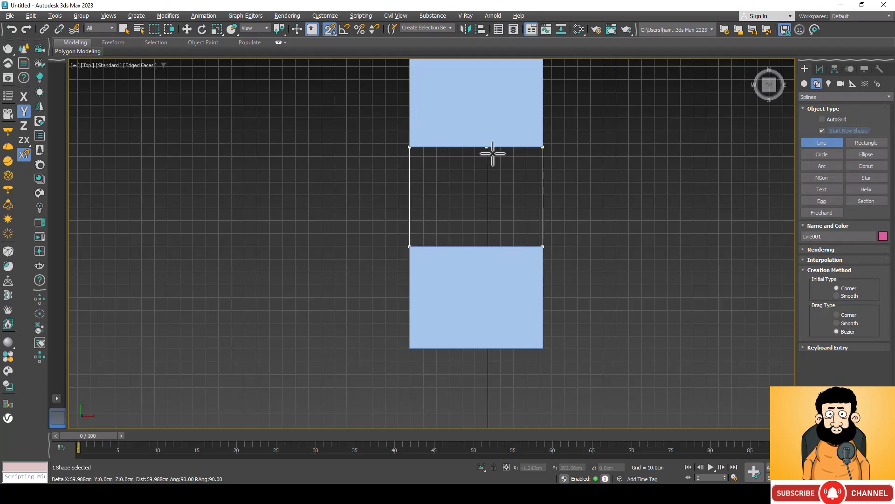
left_click(542, 147)
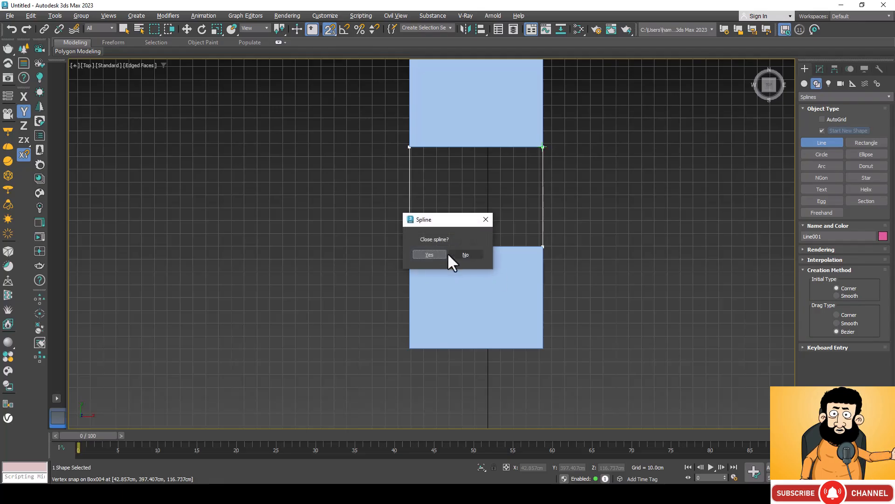
left_click(432, 254)
key("p")
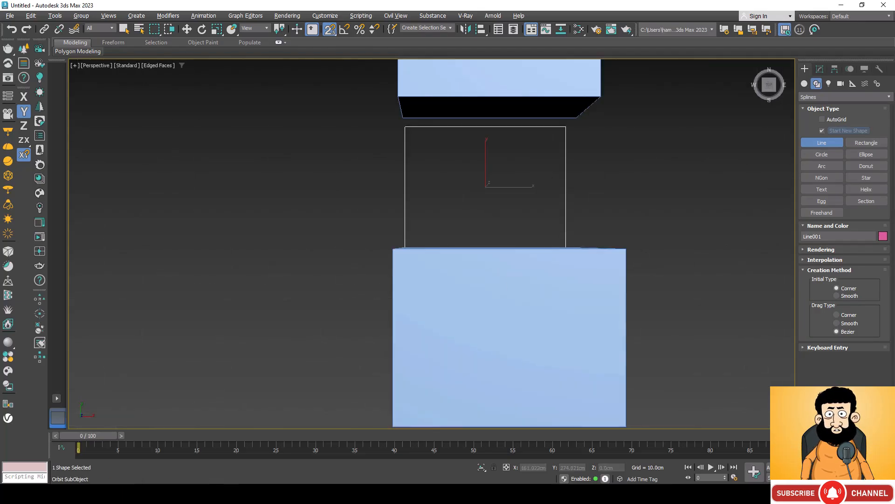
middle_click_drag(437, 326, 501, 305, "alt")
left_click_drag(501, 306, 516, 268)
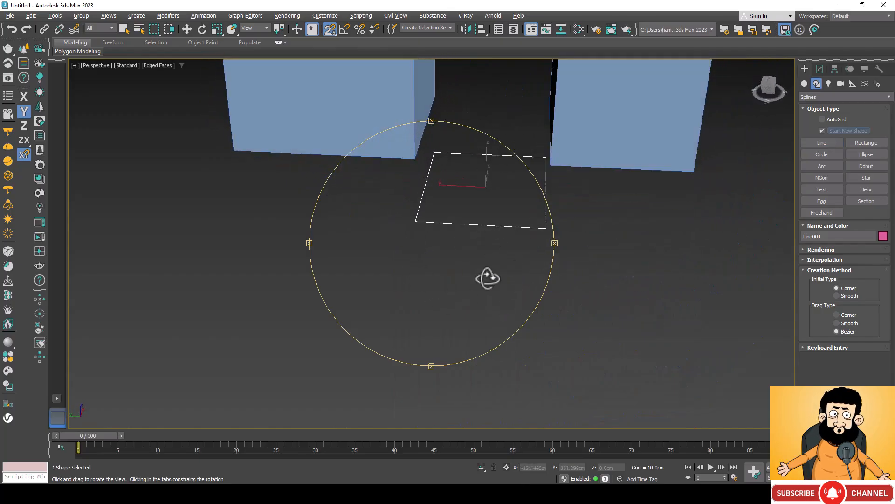
left_click_drag(460, 254, 469, 313)
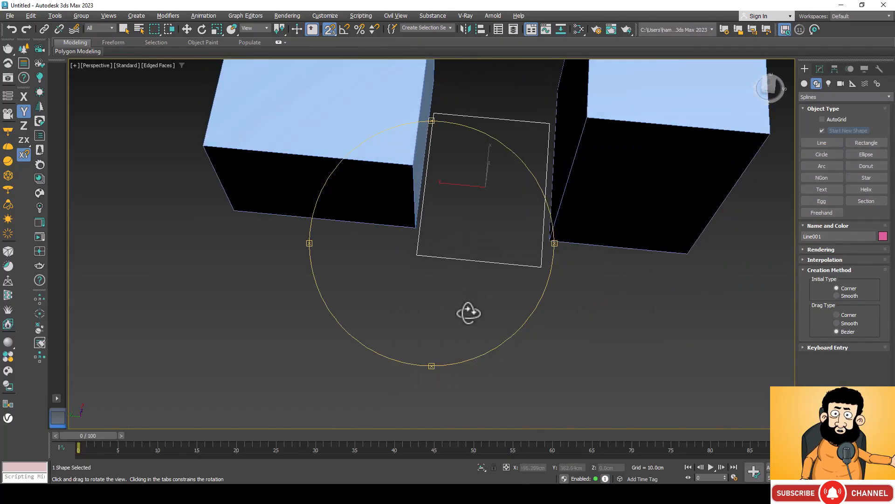
scroll(427, 290, "down", 3)
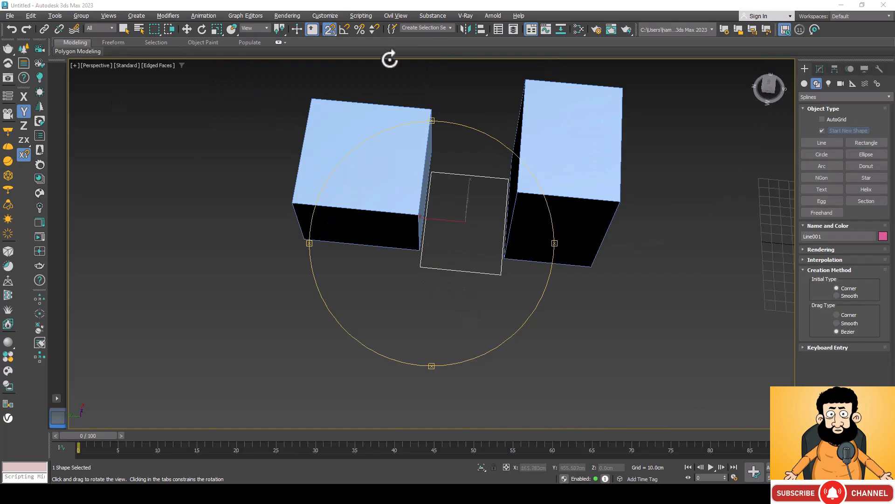
Turn on angle snapping, leave line creation, and pick the shorter box with the Move tool.
left_click(342, 29)
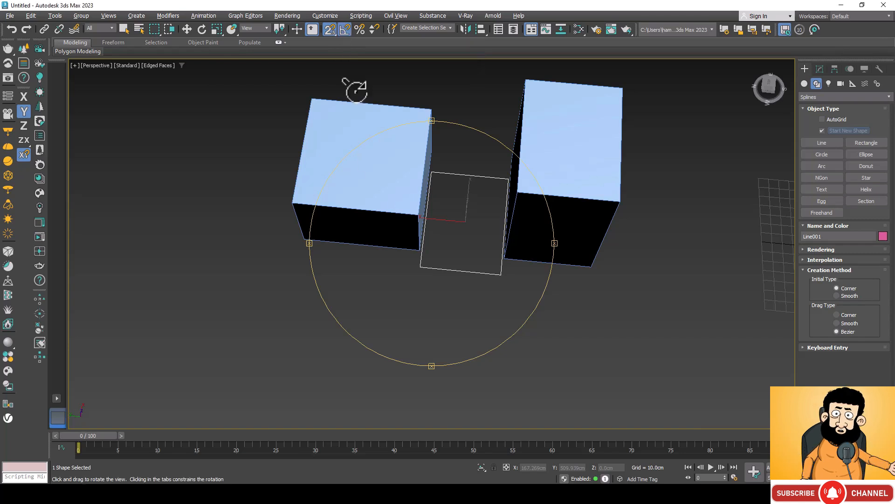
left_click_drag(452, 314, 440, 256)
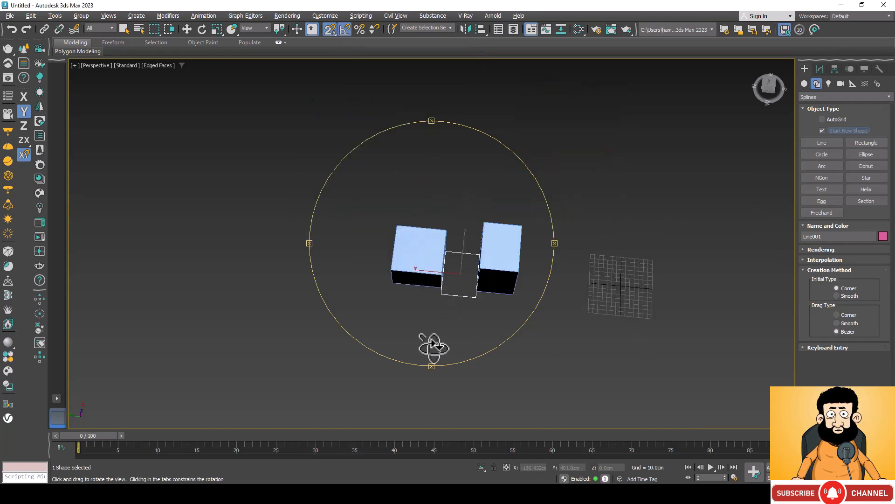
left_click_drag(437, 328, 440, 296)
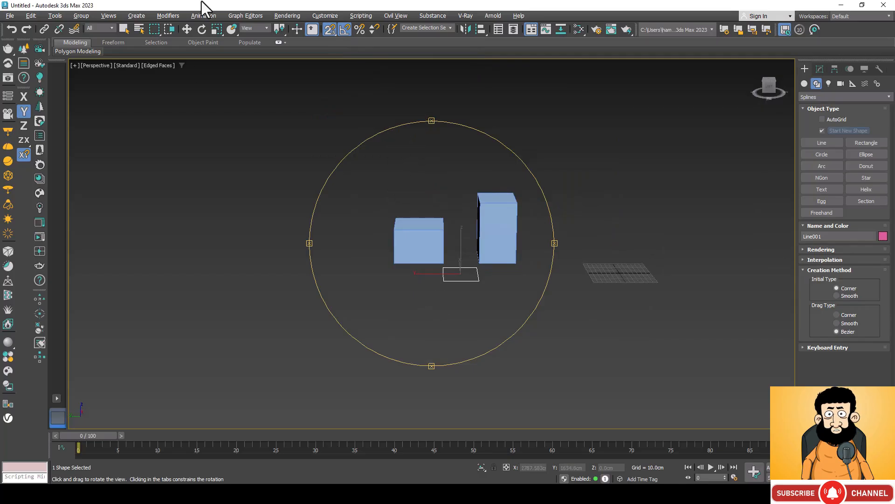
right_click(412, 234)
left_click(415, 244)
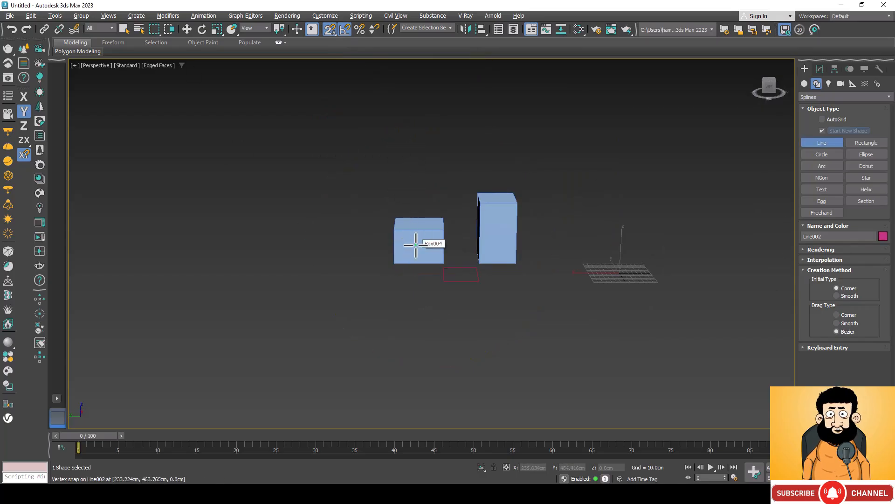
right_click(451, 239)
key("w")
left_click(410, 236)
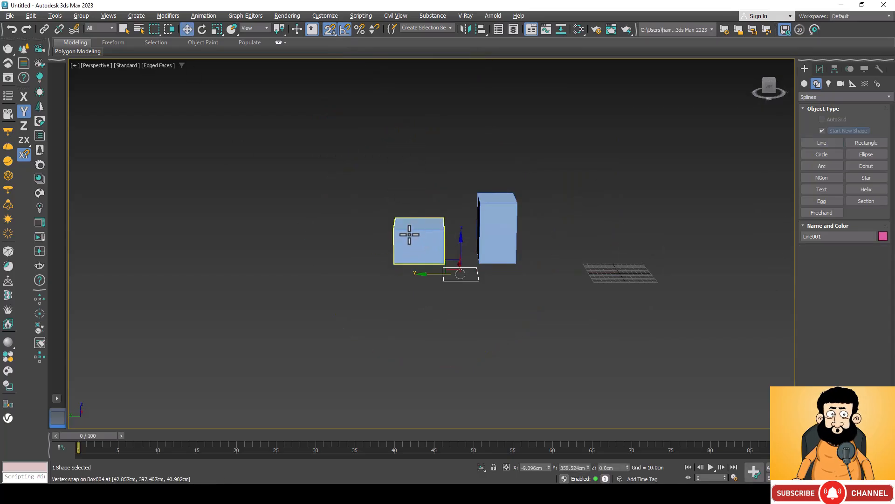
Turn off angle snapping and rotate the shorter box freely about its Z axis several times.
left_click(202, 29)
left_click(334, 29)
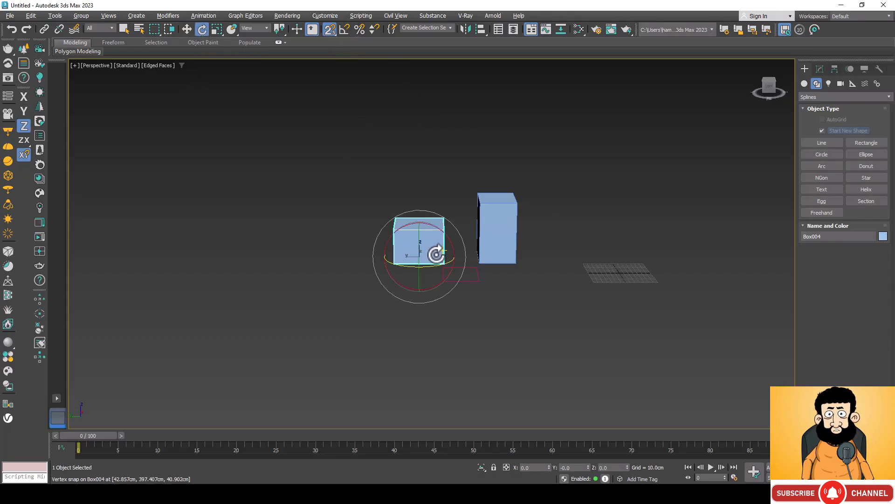
scroll(433, 256, "up", 4)
left_click_drag(410, 268, 393, 279)
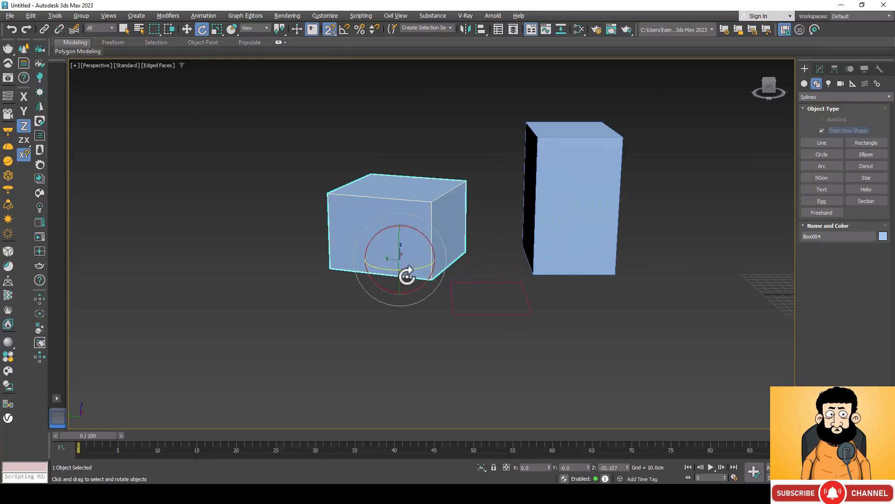
left_click_drag(412, 266, 499, 268)
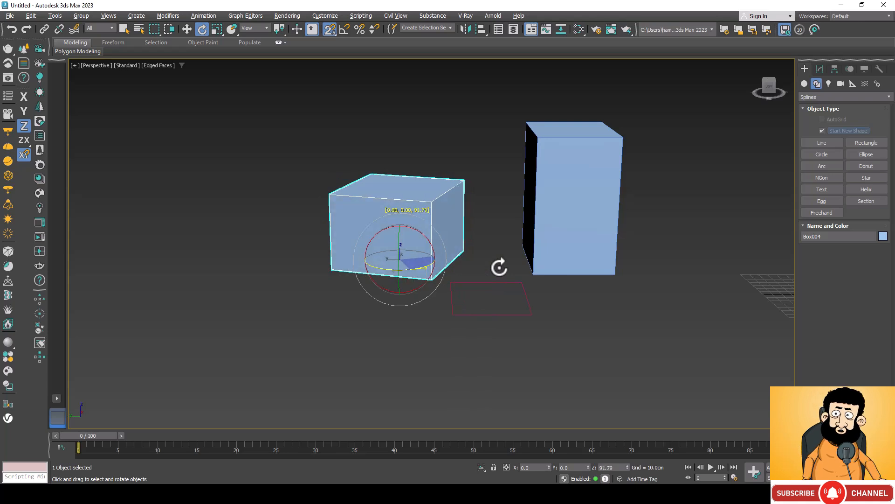
left_click_drag(499, 268, 565, 269)
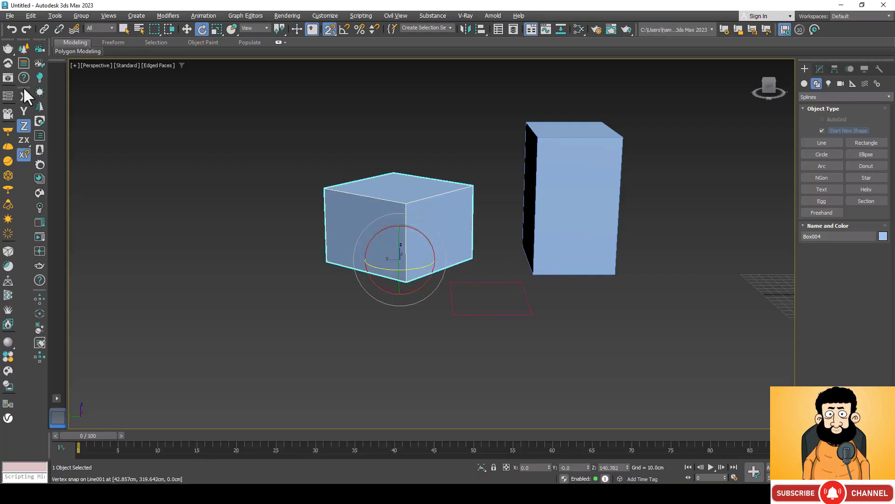
Turn angle snapping back on and rotate the shorter box about its Z axis by 120 degrees.
left_click(345, 29)
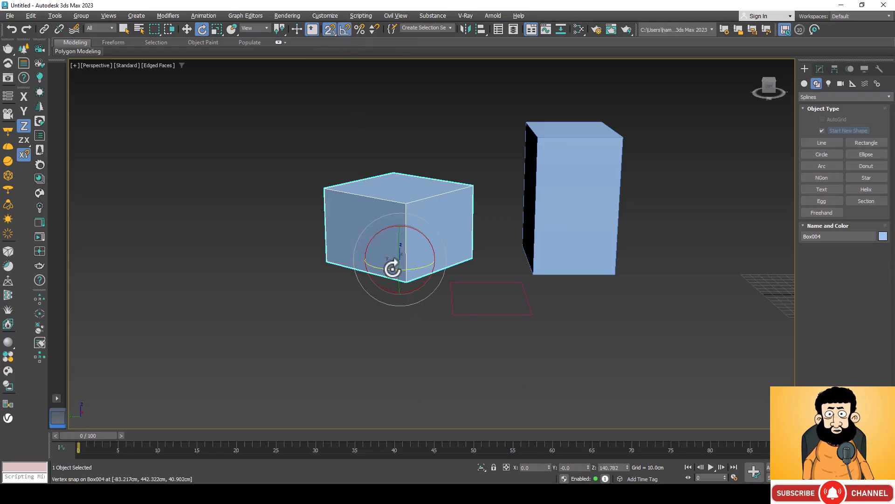
left_click_drag(392, 269, 448, 273)
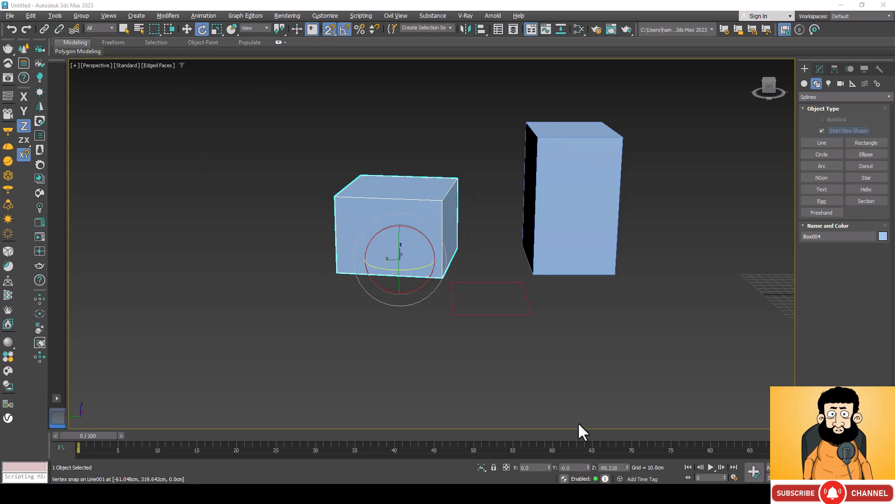
key("ctrl+r")
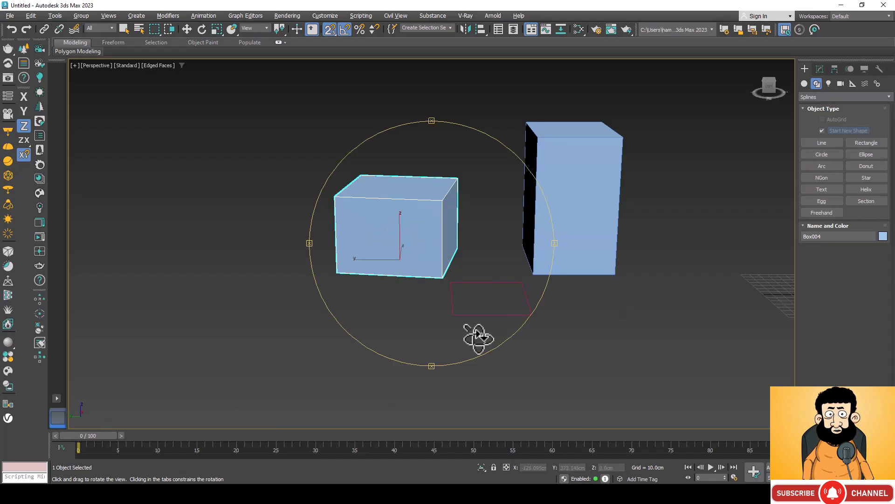
left_click_drag(441, 326, 379, 176)
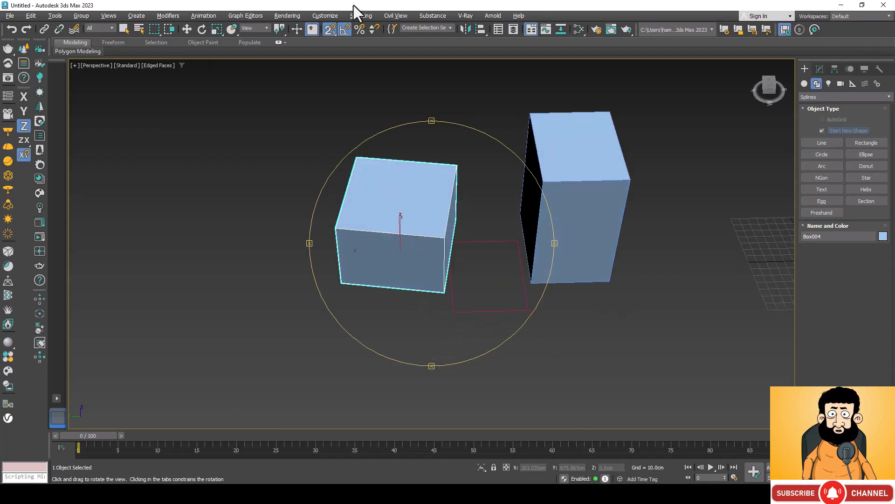
Set the angle snap increment to 10 degrees and rotate the shorter box about its Z axis again.
left_click(345, 30)
right_click(345, 29)
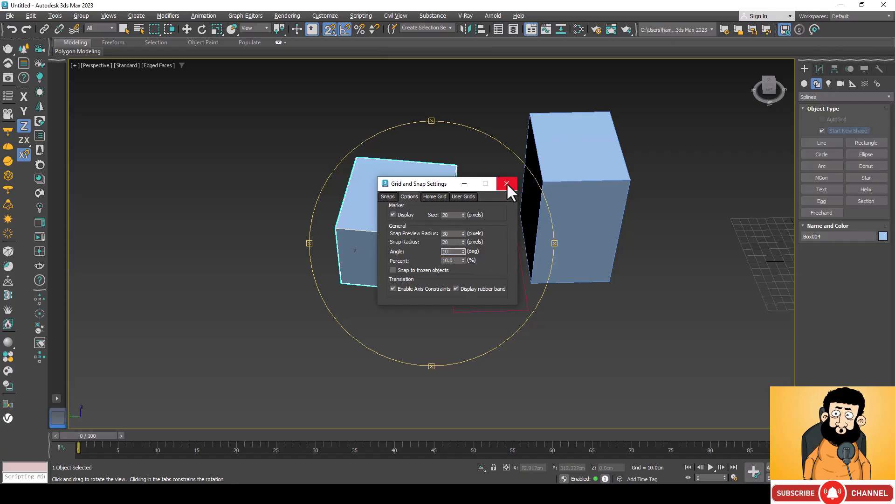
left_click(507, 183)
left_click_drag(467, 186, 485, 172)
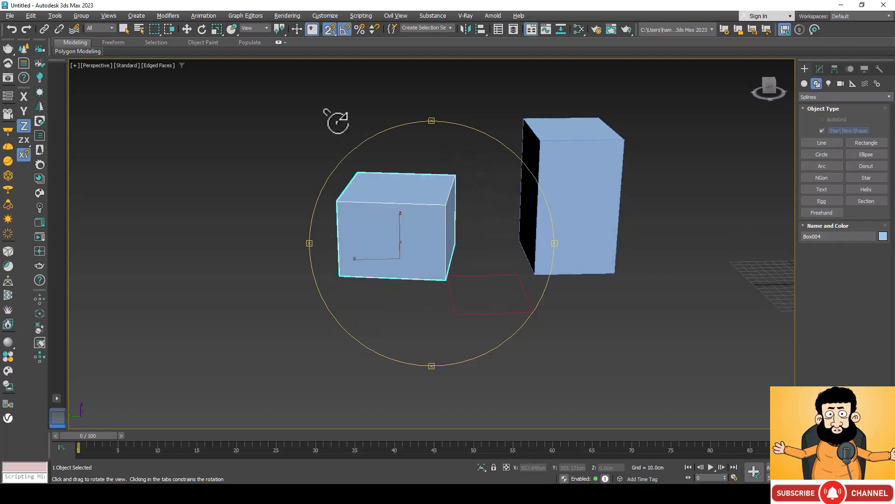
left_click(200, 29)
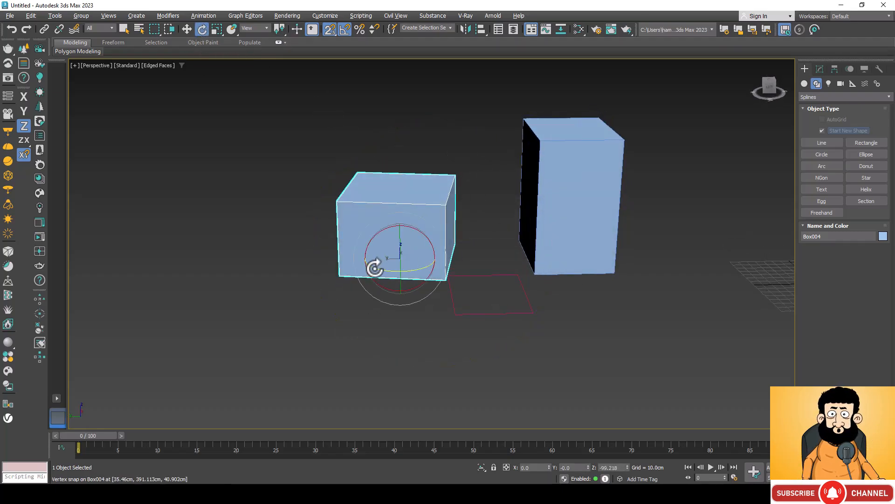
left_click_drag(377, 267, 410, 267)
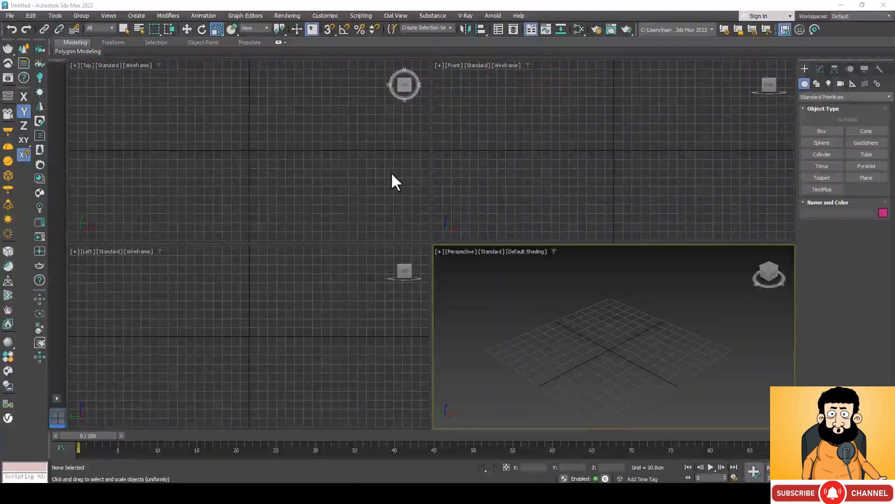
Turn on percent snapping and create a box about 99 cm long and 88 cm wide in the Perspective view.
left_click(359, 30)
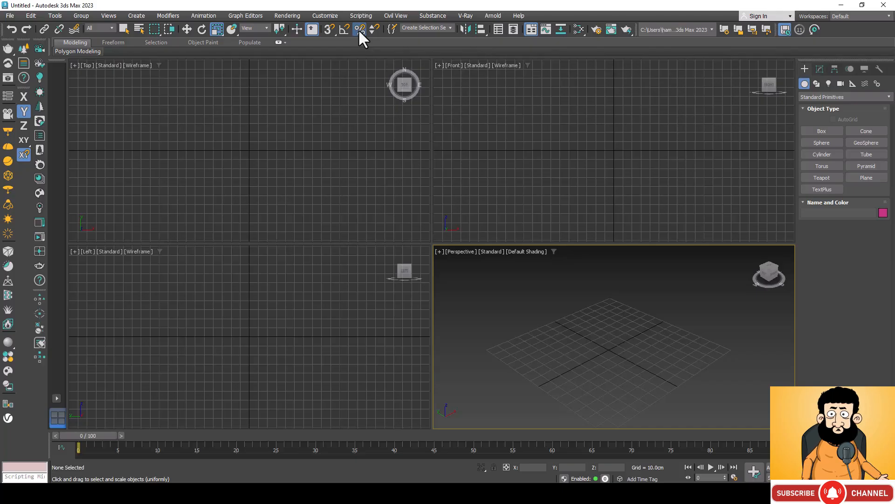
left_click(820, 131)
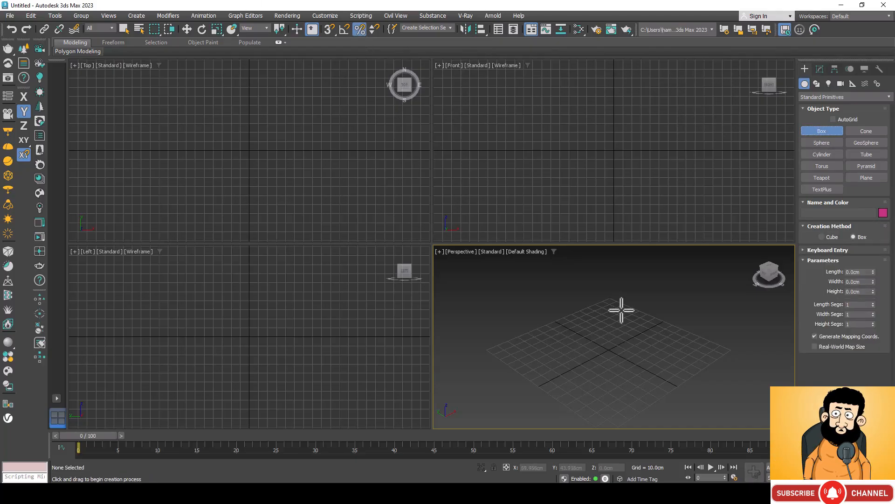
left_click_drag(612, 309, 618, 393)
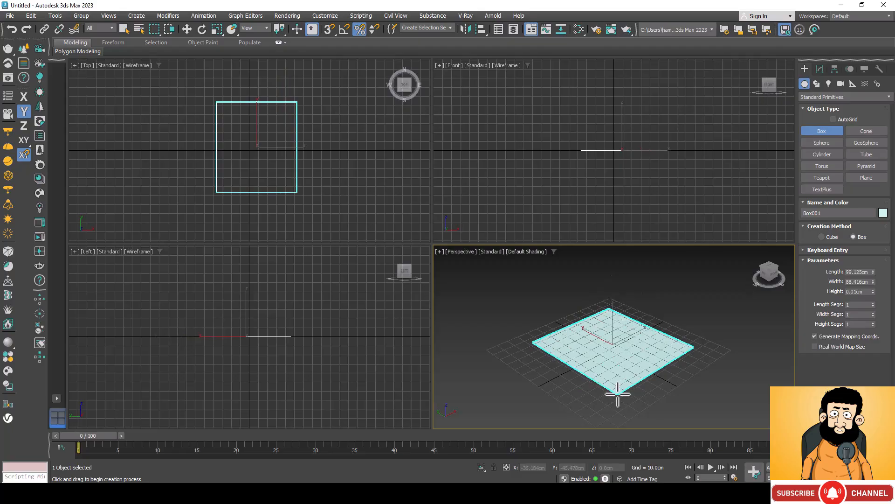
left_click(615, 335)
Scale the box uniformly to 140 percent with percent snapping, and review the percent increment in the Grid and Snap Settings.
key("r")
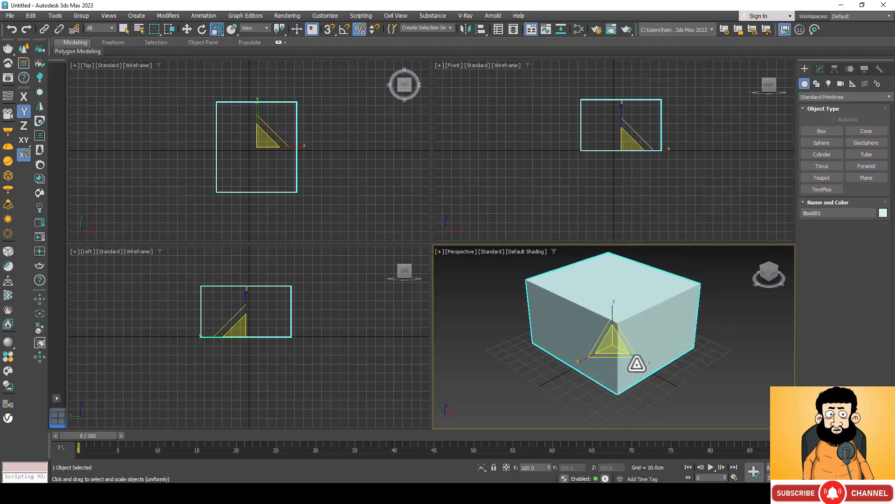
left_click_drag(632, 366, 631, 367)
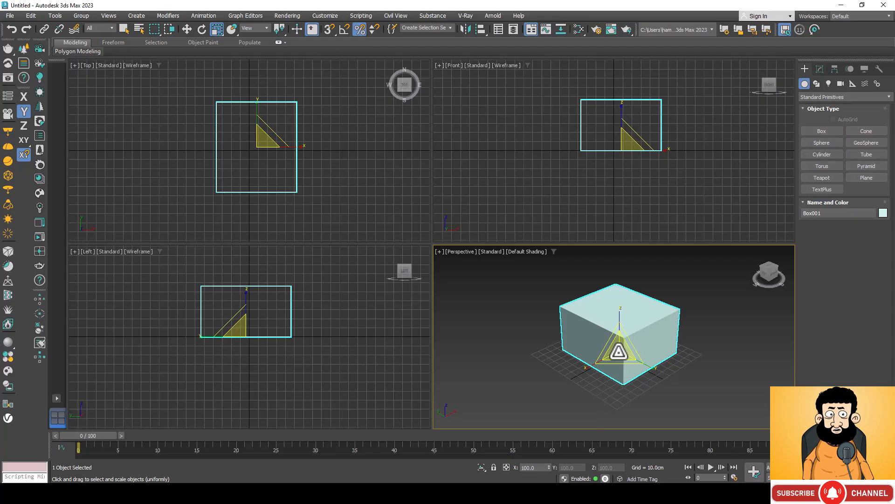
left_click_drag(618, 351, 616, 331)
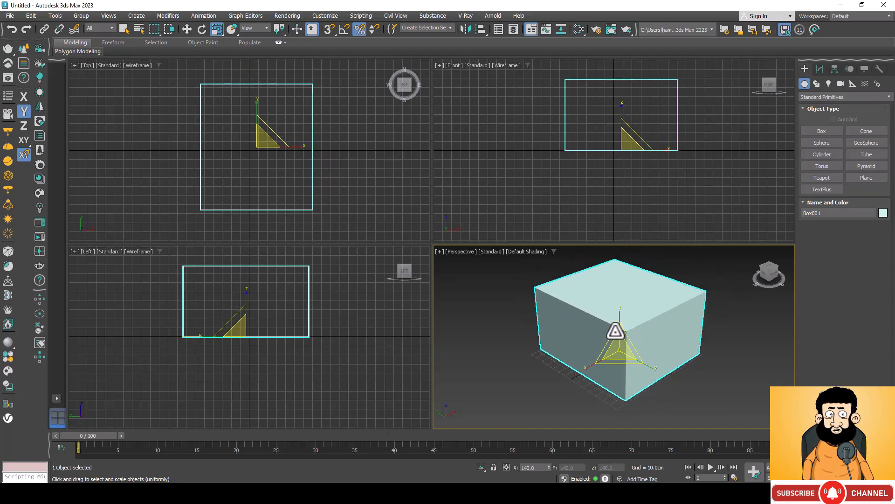
right_click(360, 28)
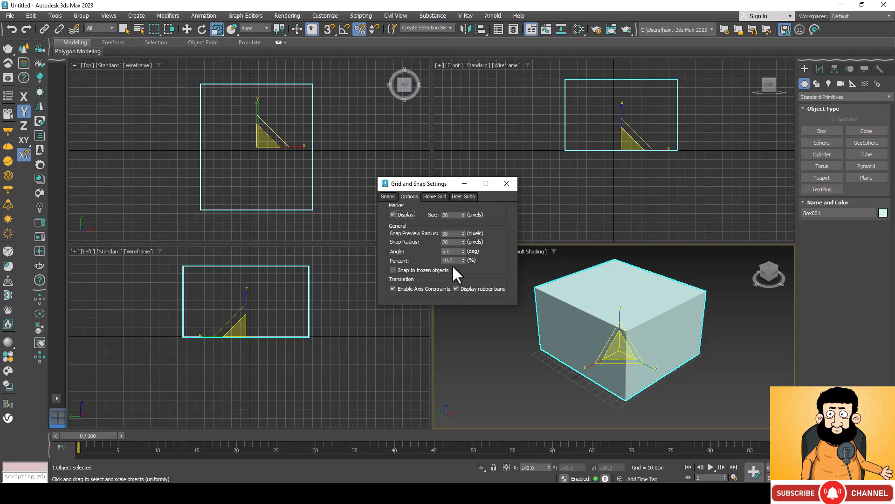
left_click(512, 183)
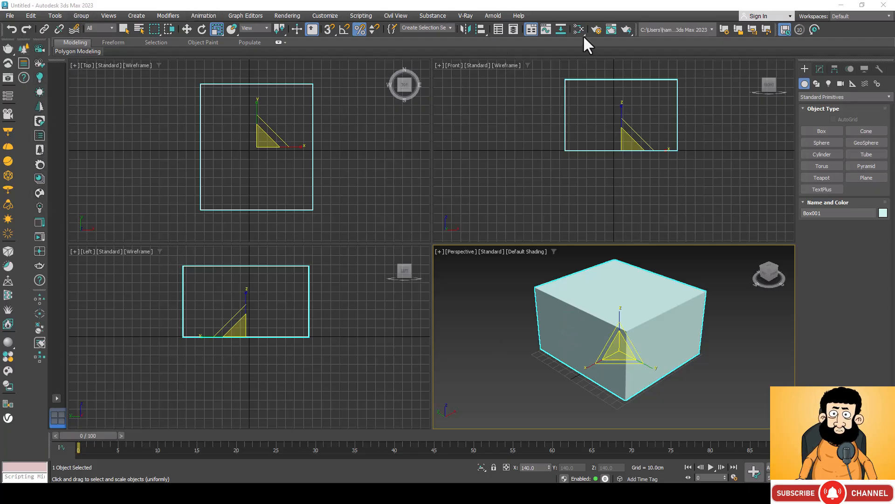
Dock the Axis Constraints toolbar at the beginning of the main toolbar.
right_click(847, 30)
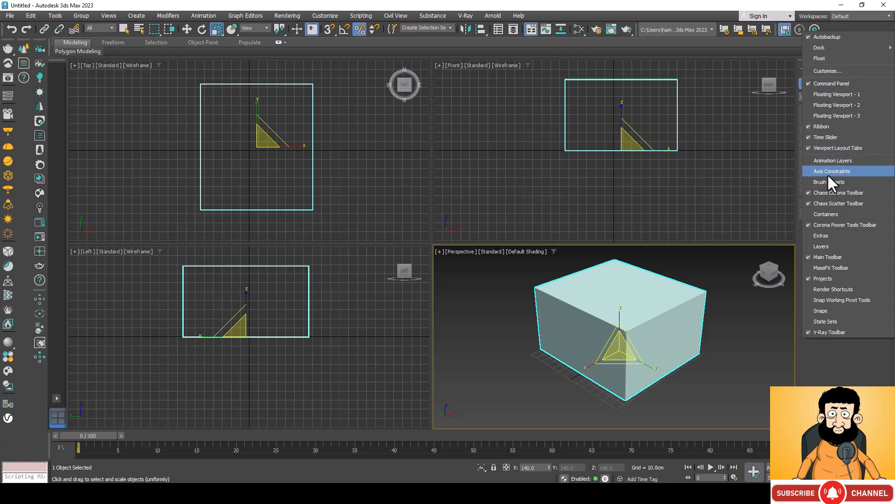
left_click(807, 172)
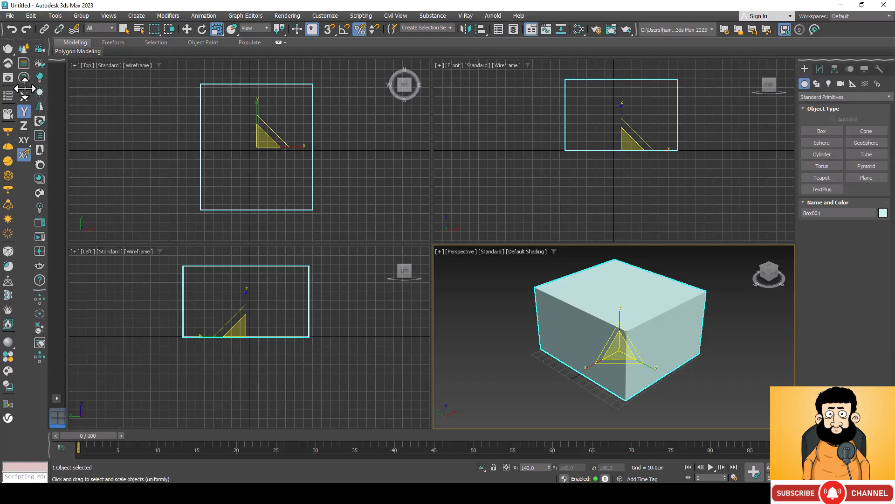
left_click_drag(24, 89, 13, 27)
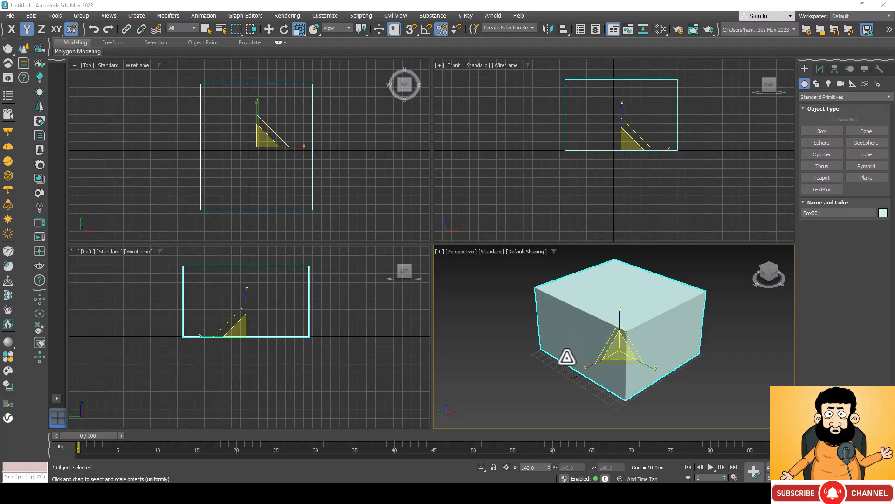
Activate the Move tool and enlarge the Perspective viewport relative to the other three views.
scroll(555, 368, "down", 4)
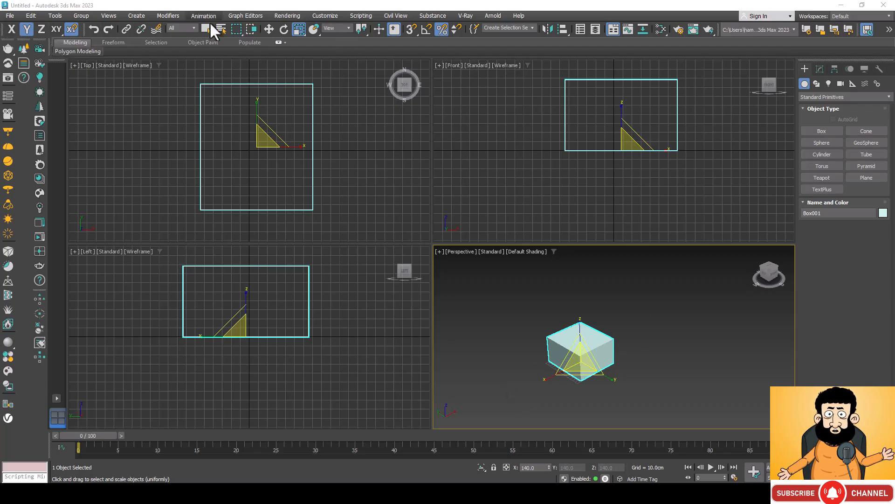
left_click(273, 26)
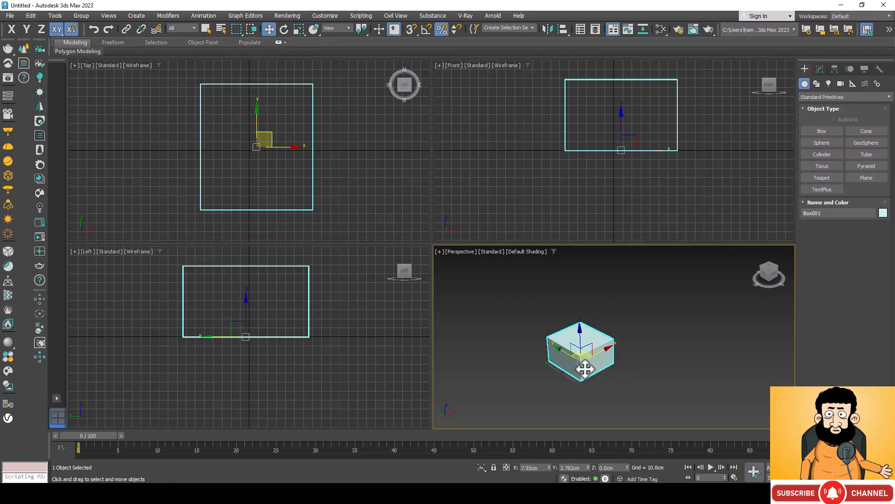
scroll(586, 369, "up", 2)
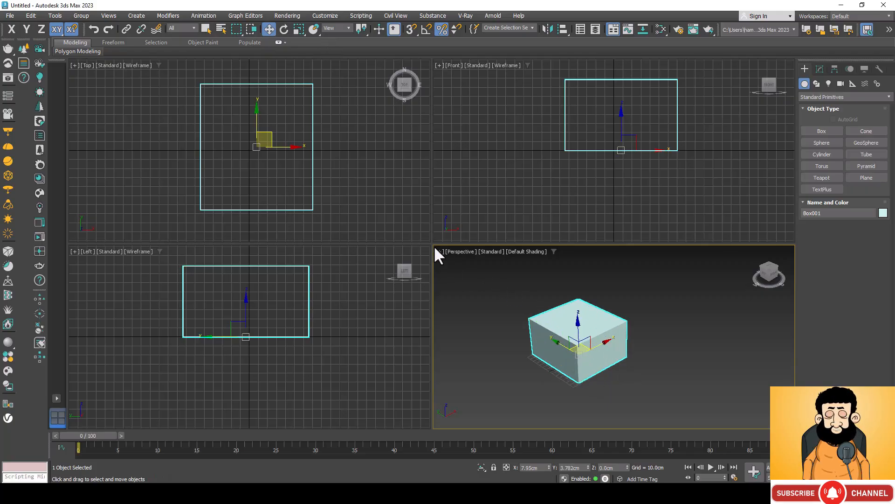
left_click_drag(432, 245, 274, 162)
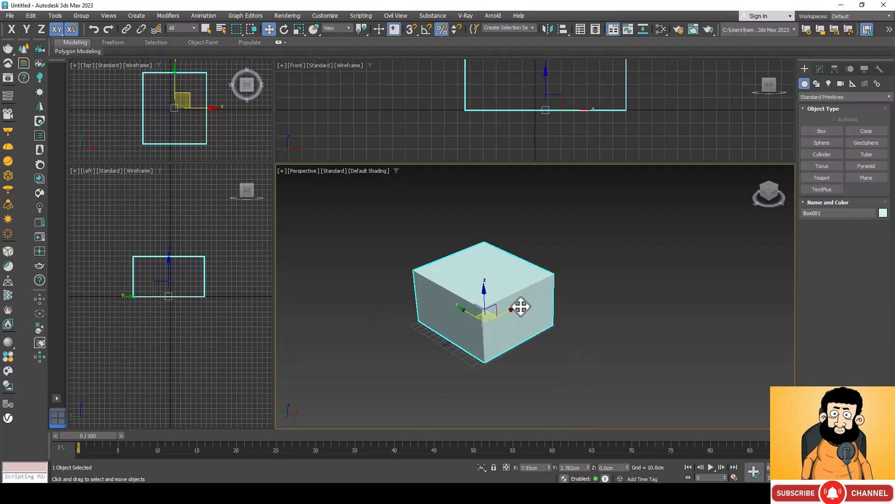
scroll(440, 315, "up", 2)
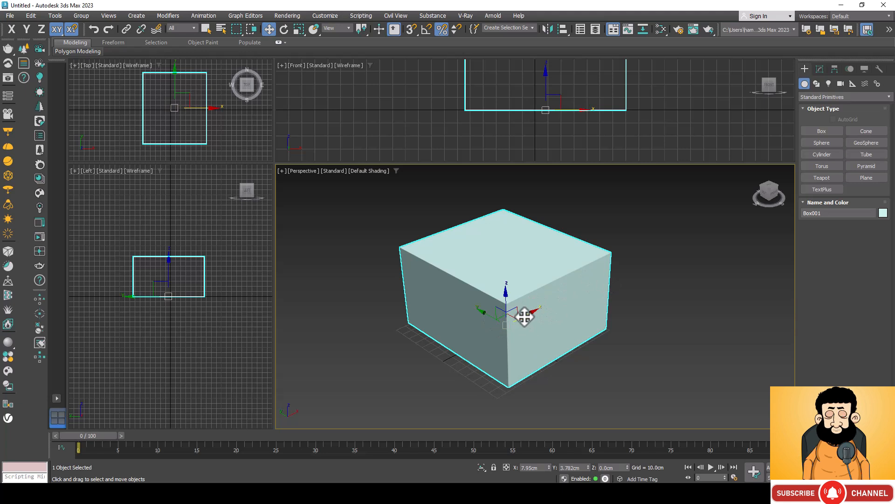
Move the box back and forth constrained to the X axis, leaving it at about X -2.9 cm.
left_click_drag(525, 317, 434, 355)
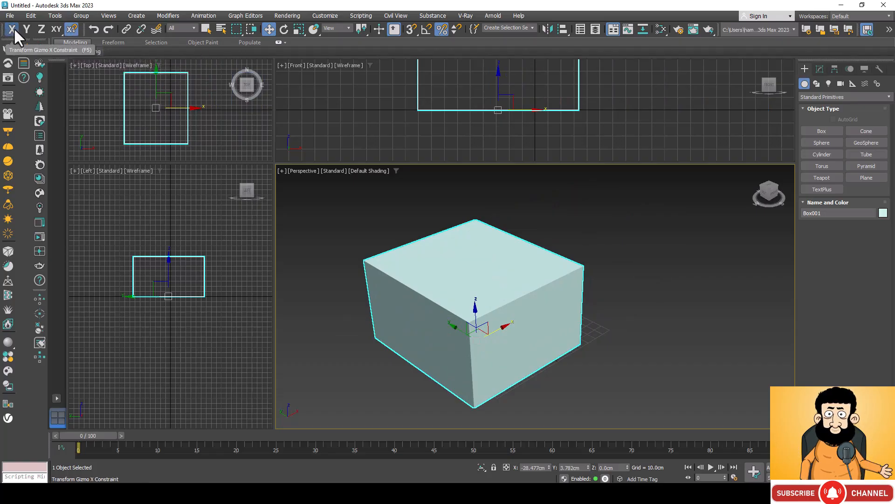
left_click_drag(480, 273, 479, 303)
mouse_move(439, 264)
left_mouse_down()
mouse_move(462, 224)
mouse_move(410, 284)
mouse_move(390, 250)
mouse_move(471, 246)
mouse_move(430, 266)
mouse_move(450, 260)
left_mouse_up()
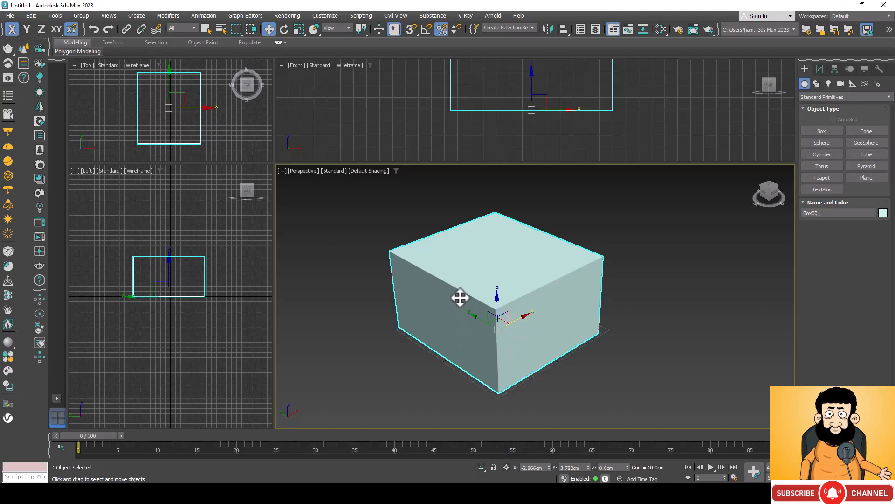
Constrain movement to the Y axis and move the box to about Y 23.1 cm.
scroll(605, 328, "down", 3)
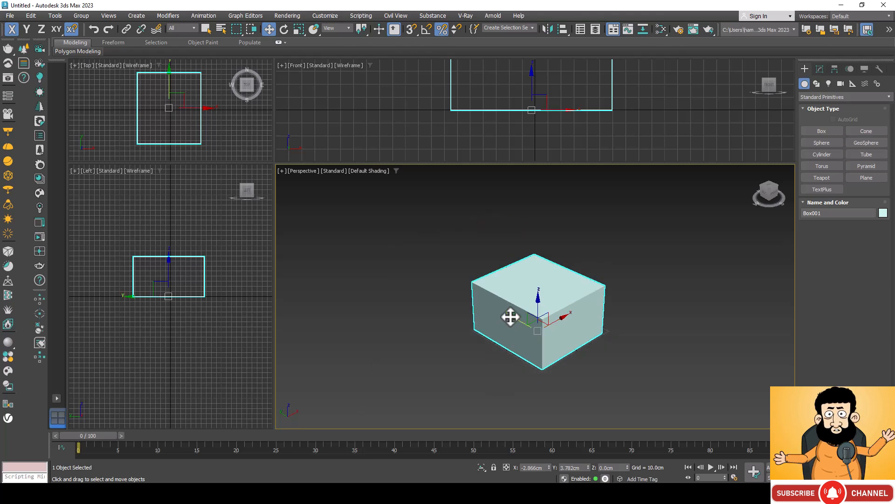
key("F6")
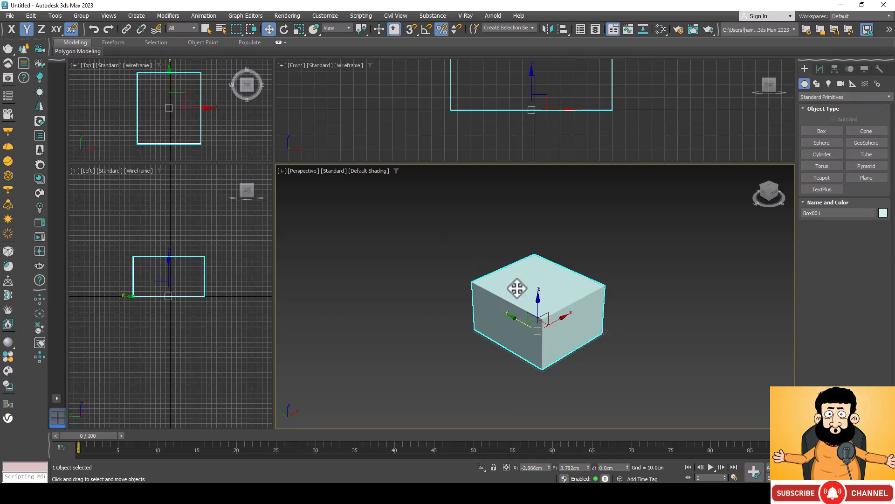
left_click_drag(516, 286, 508, 348)
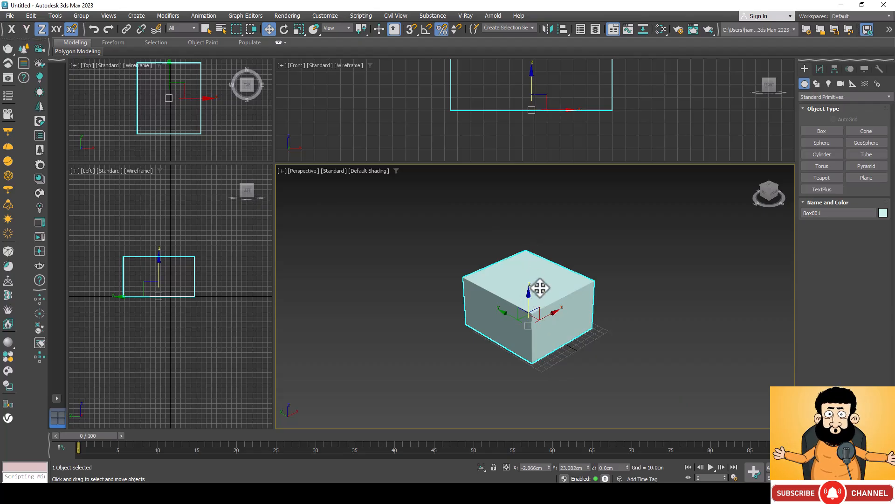
Raise the box above the grid with movement constrained to the Z axis.
left_click_drag(540, 288, 625, 269)
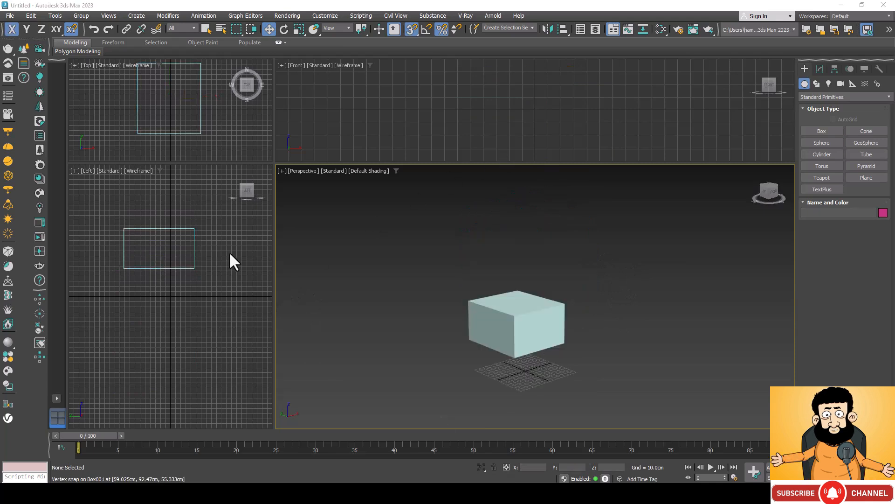
scroll(595, 344, "down", 10)
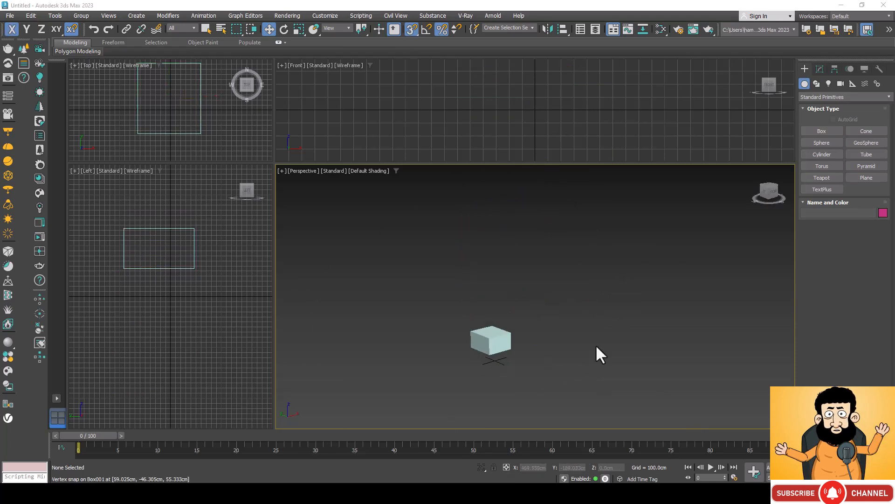
Create two boxes on the grid, about 467 × 383 × 270 cm and about 680 × 849 × 400 cm in length, width and height.
left_click(819, 130)
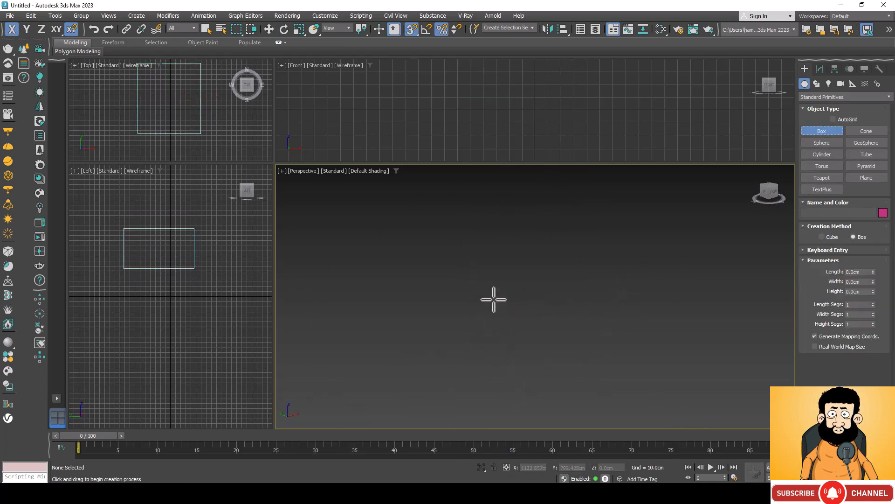
left_click_drag(497, 283, 495, 335)
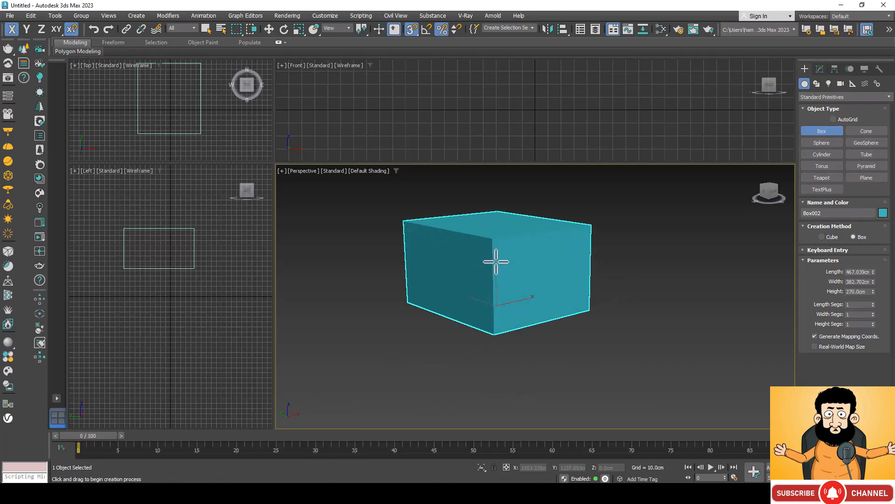
left_click(496, 262)
scroll(415, 300, "down", 3)
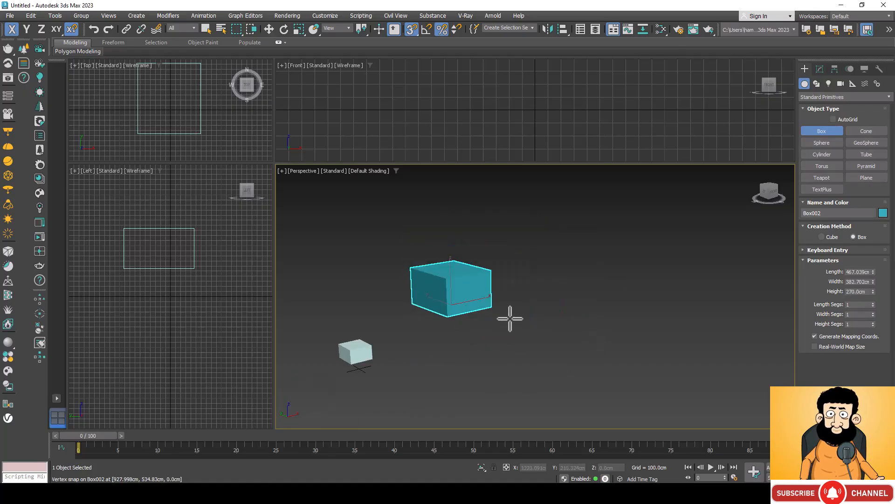
left_click_drag(512, 318, 470, 377)
left_click(485, 319)
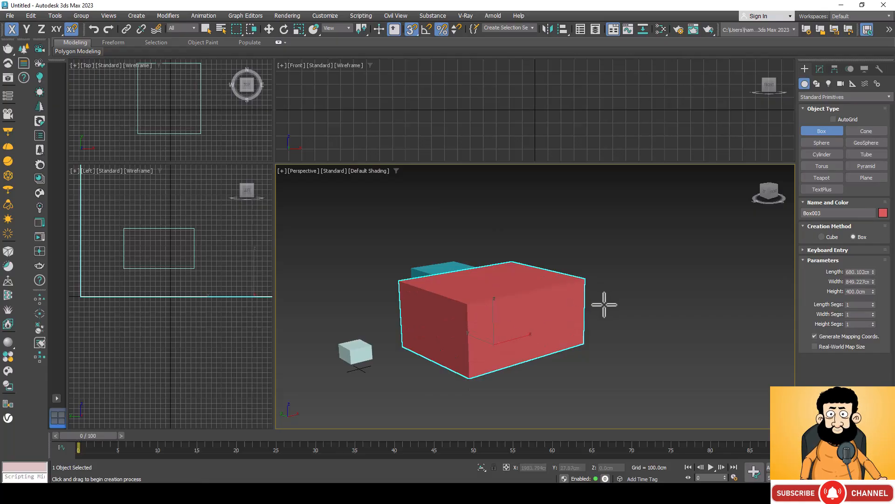
Switch the large viewport to the Top view and delete the small original box.
key("t")
scroll(481, 252, "down", 2)
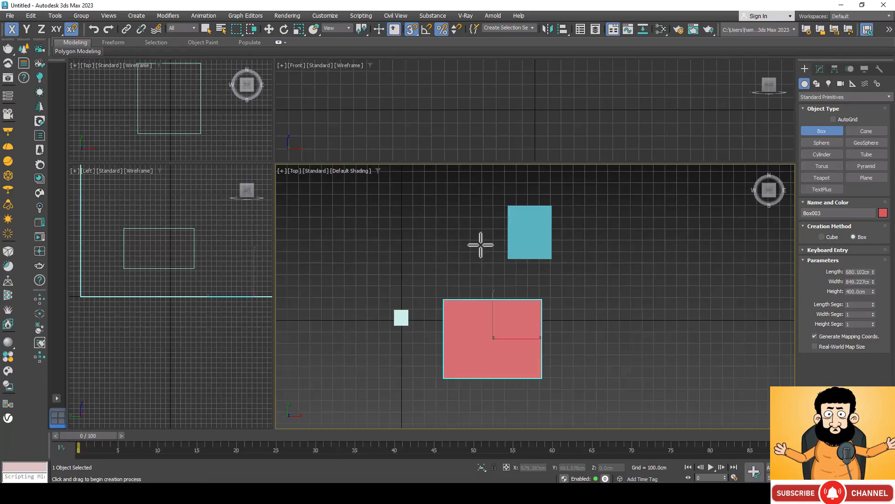
key("w")
left_click(400, 319)
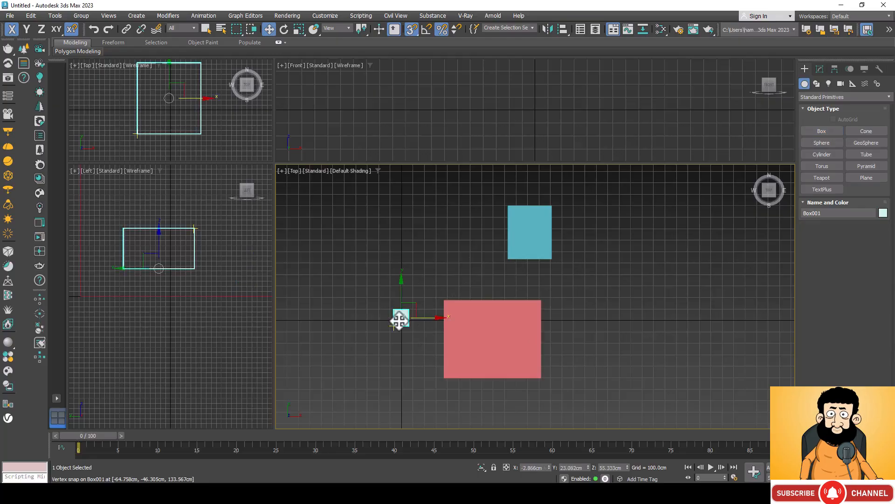
key("Delete")
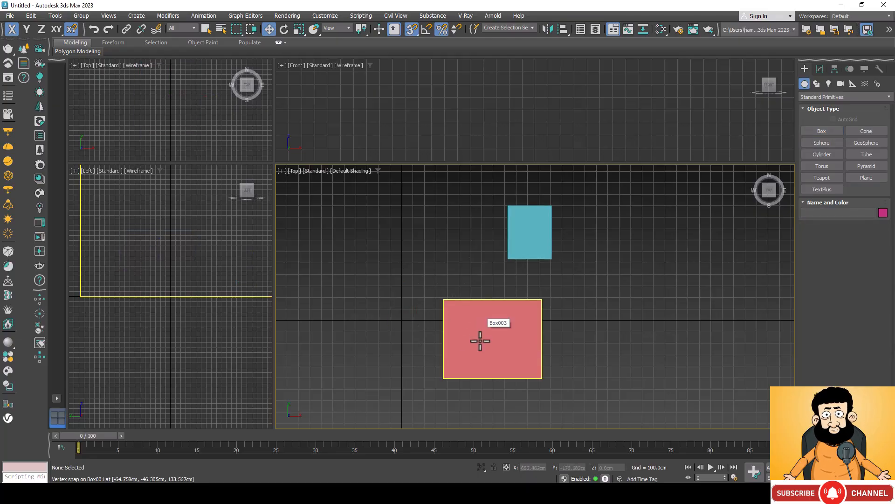
Move the red box along the X axis with 3D snapping on, leaving it at about X 1515.7 cm.
left_click(491, 332)
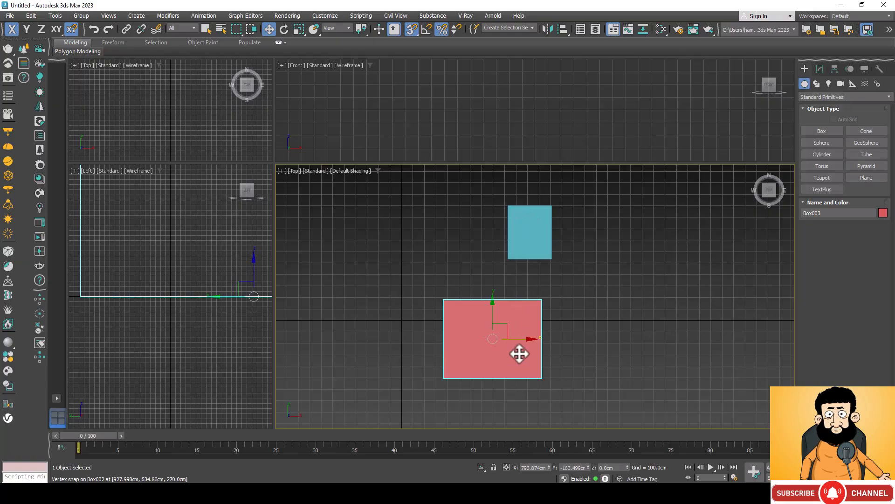
left_click_drag(520, 340, 557, 342)
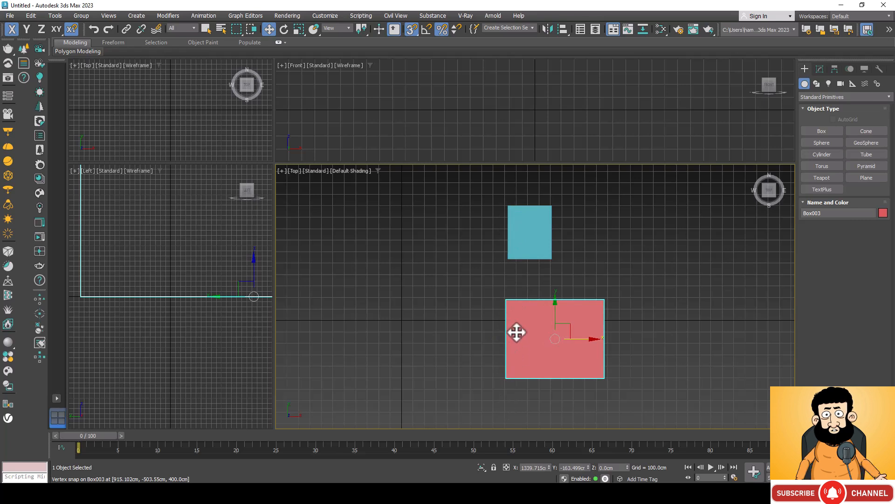
scroll(508, 321, "up", 3)
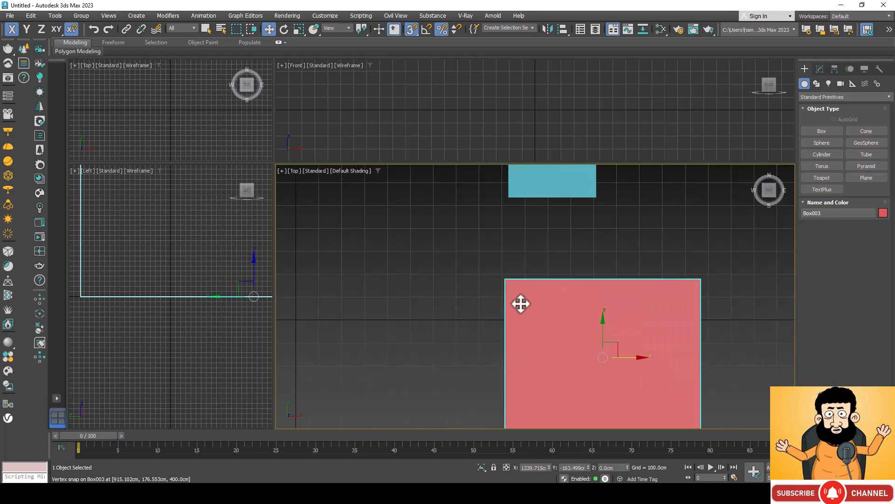
left_click_drag(639, 359, 644, 357)
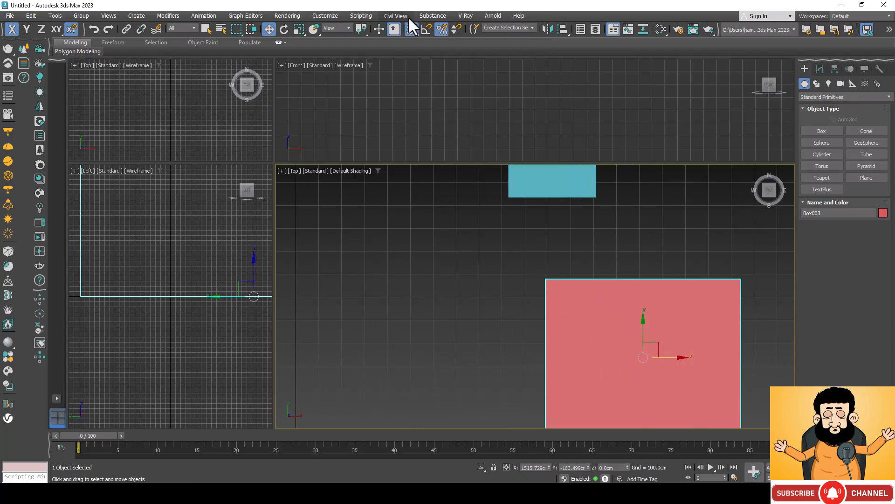
Turn off 3D snapping and move the red box freely along the X axis to about X 1332.2 cm.
left_click(412, 31)
scroll(502, 222, "down", 3)
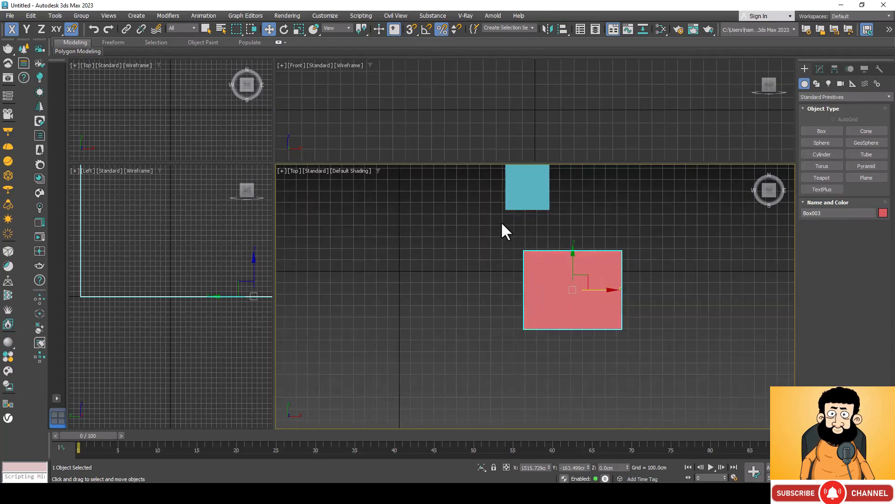
scroll(514, 288, "down", 2)
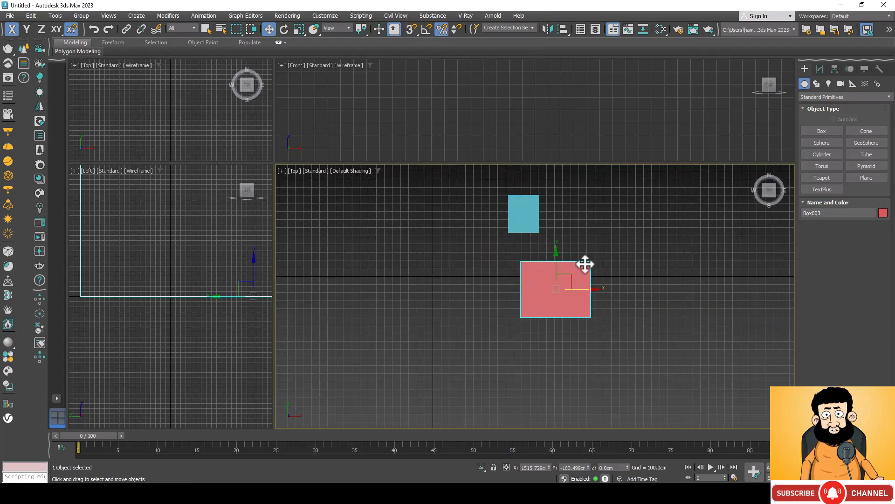
scroll(506, 228, "up", 1)
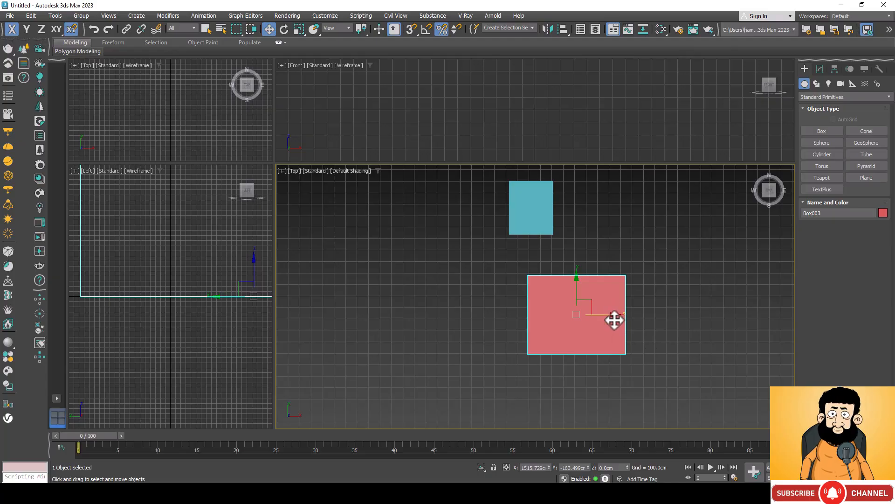
left_click_drag(612, 318, 596, 332)
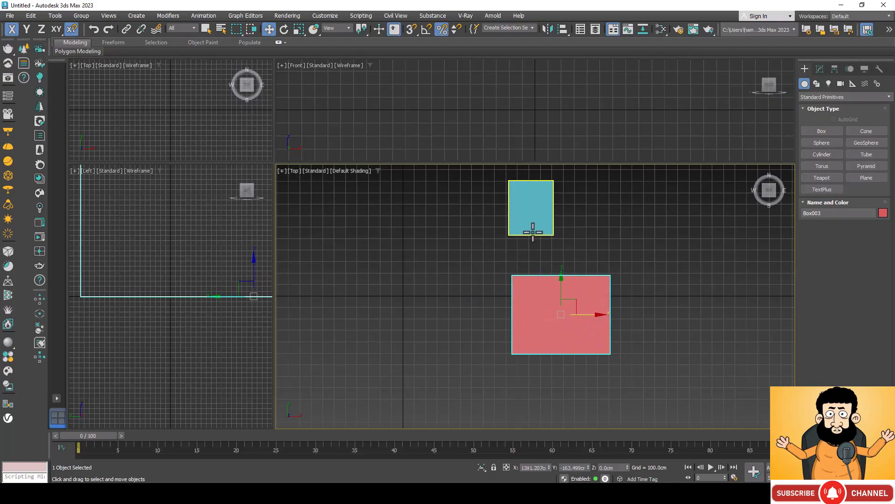
scroll(533, 231, "up", 3)
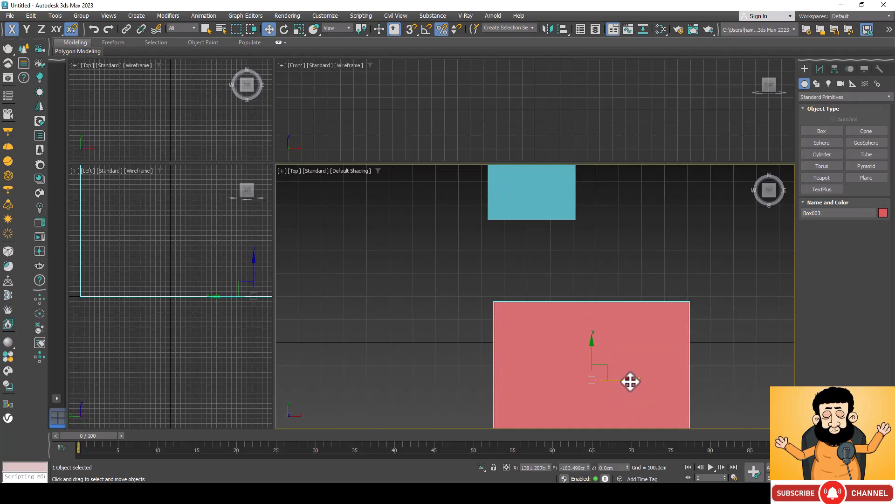
left_click_drag(630, 382, 619, 380)
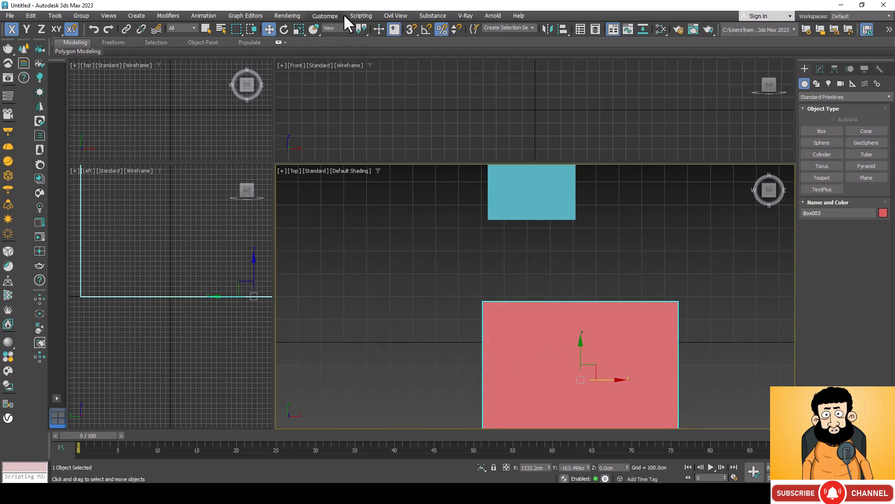
Turn 3D snapping back on and snap the red box's upper-left corner along X to the blue box's left edge.
left_click(412, 28)
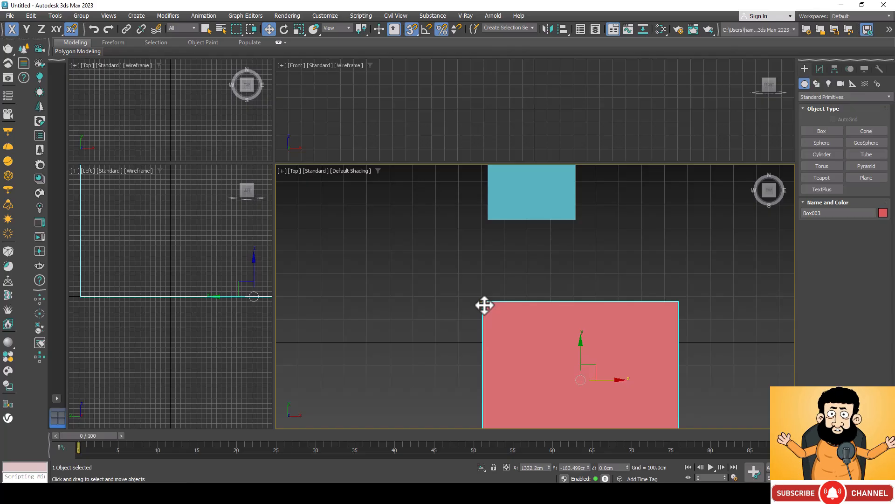
left_click_drag(484, 305, 491, 215)
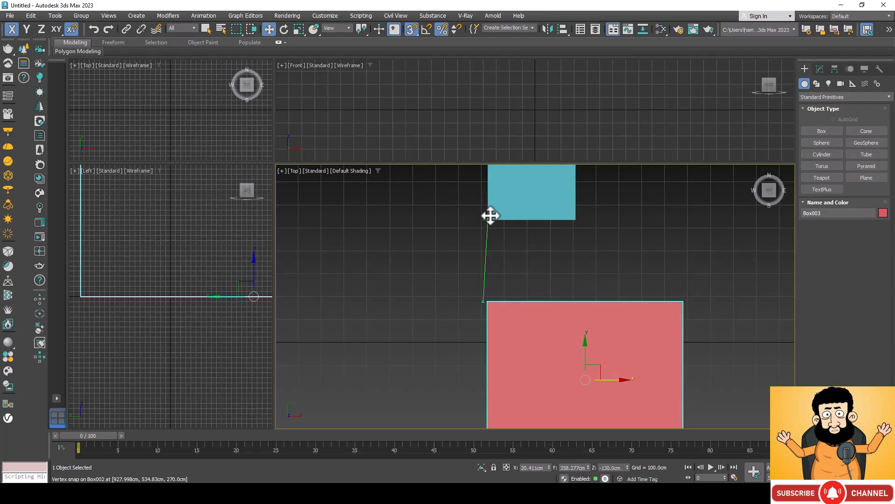
left_click_drag(490, 215, 490, 215)
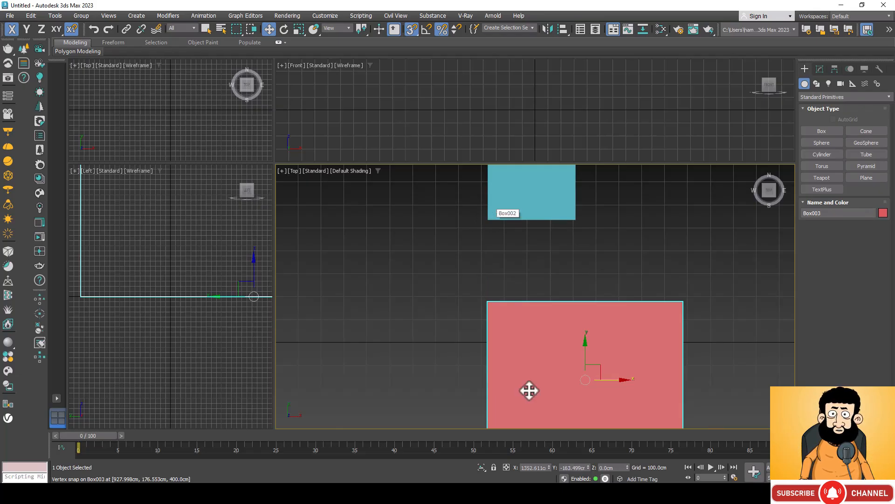
scroll(533, 225, "down", 5)
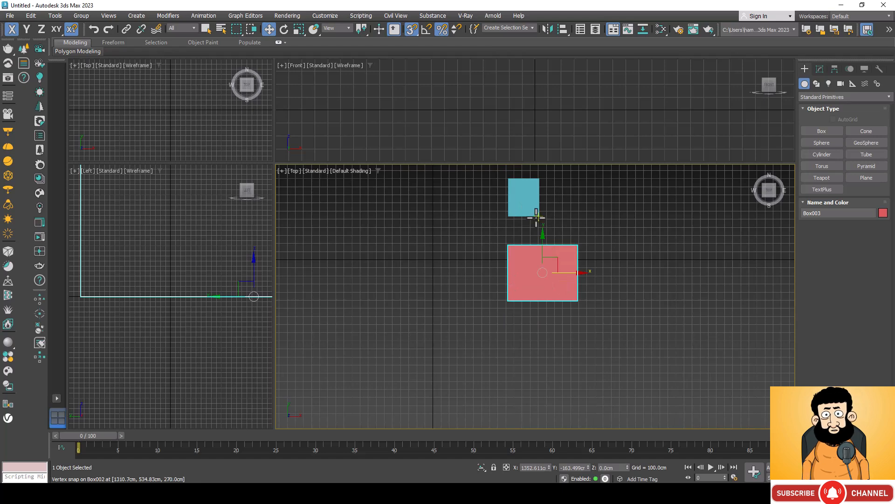
scroll(535, 221, "up", 5)
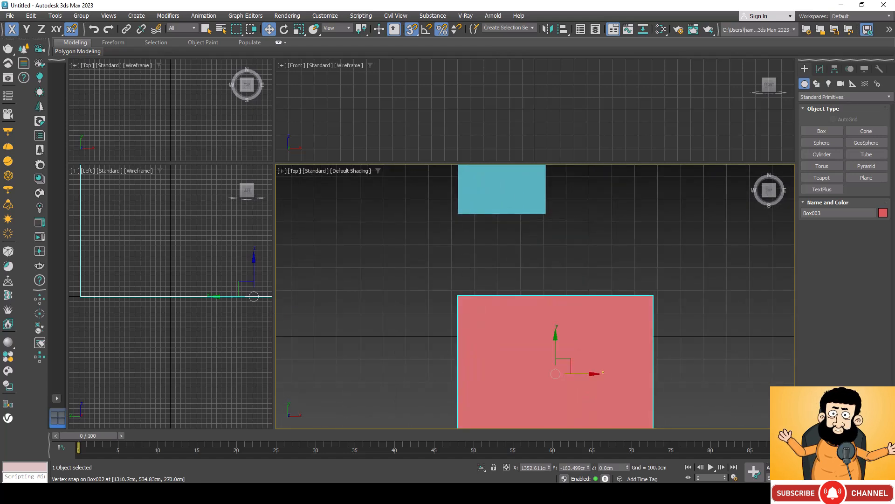
middle_click_drag(480, 327, 543, 261, "alt")
scroll(540, 255, "down", 5)
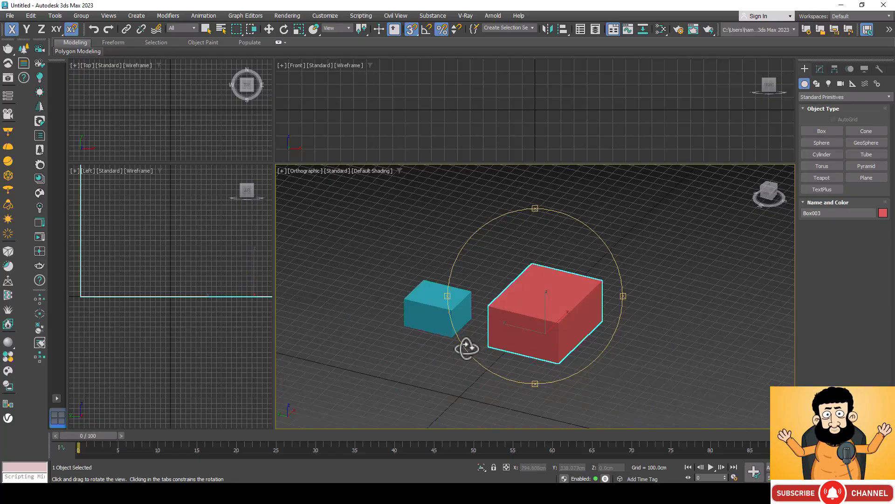
scroll(464, 345, "up", 5)
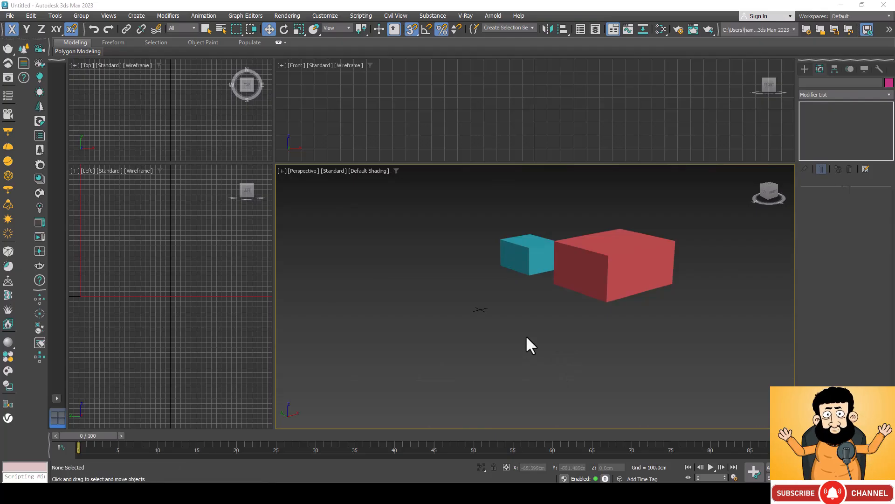
Switch the Perspective viewport to the Top view and start the Line spline tool.
key("t")
scroll(571, 273, "down", 4)
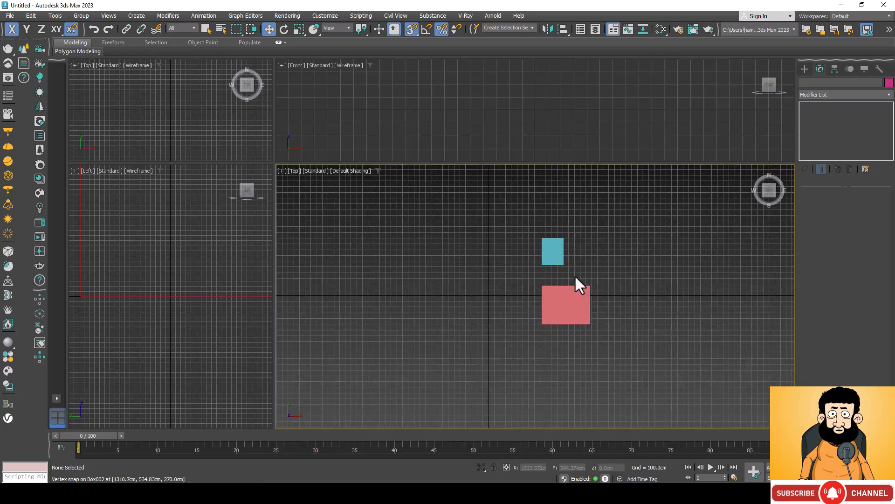
scroll(576, 276, "down", 2)
left_click(805, 69)
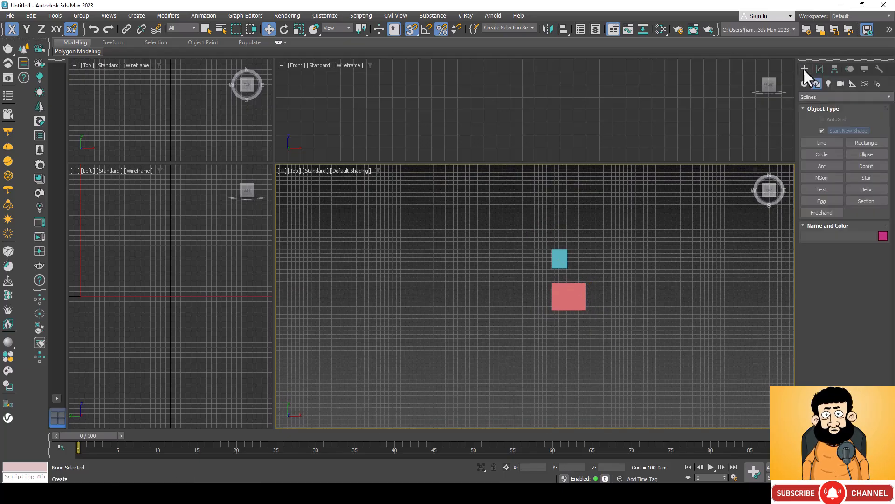
left_click(818, 146)
scroll(649, 256, "down", 2)
scroll(467, 259, "up", 4)
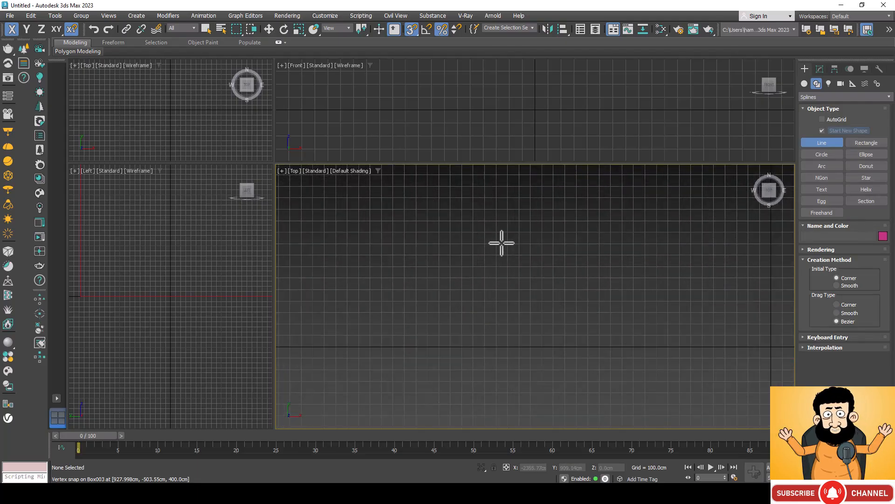
left_click(501, 243)
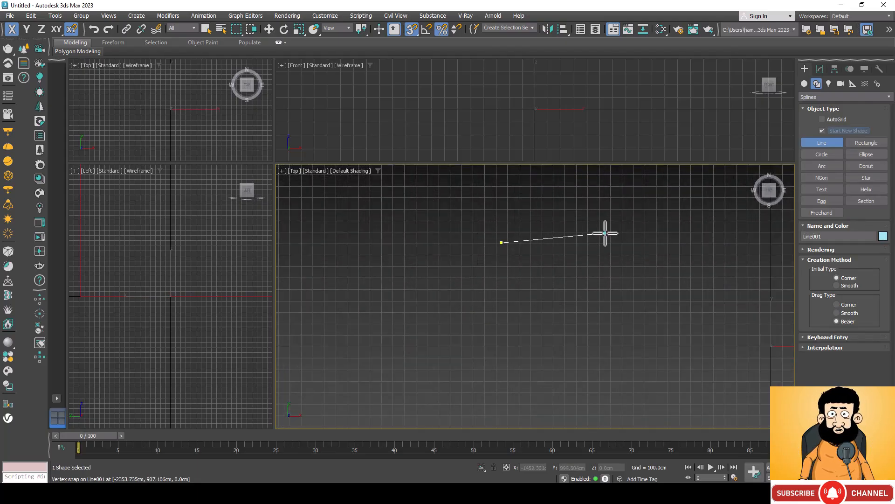
left_click_drag(550, 301, 629, 270)
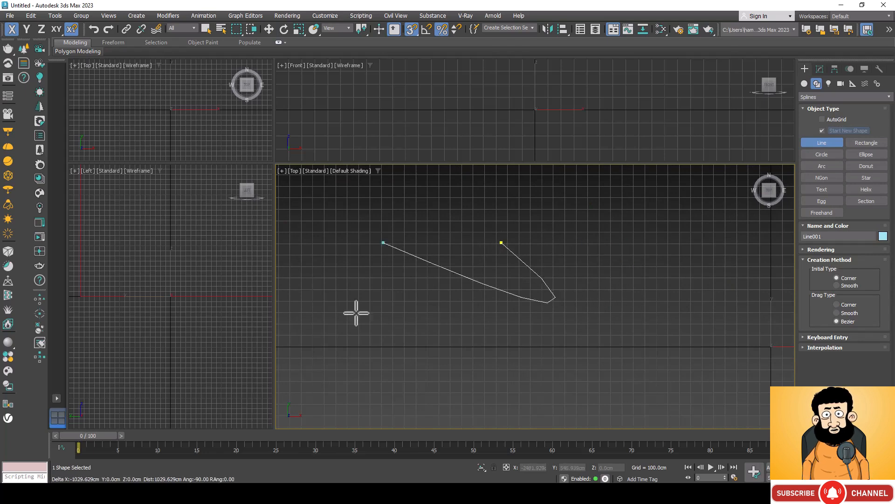
right_click(535, 260)
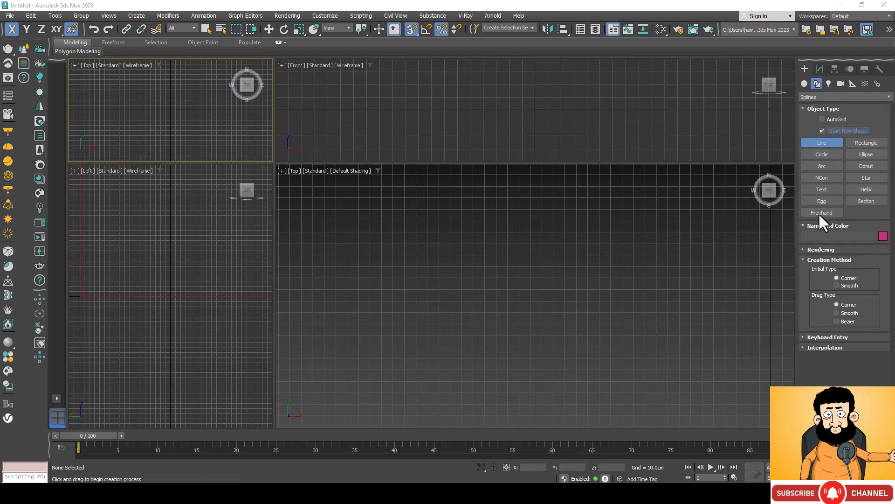
Draw a closed eight-vertex line in the Top view from stepped right-angle segments, closing it with one diagonal edge back to the start.
left_click(466, 237)
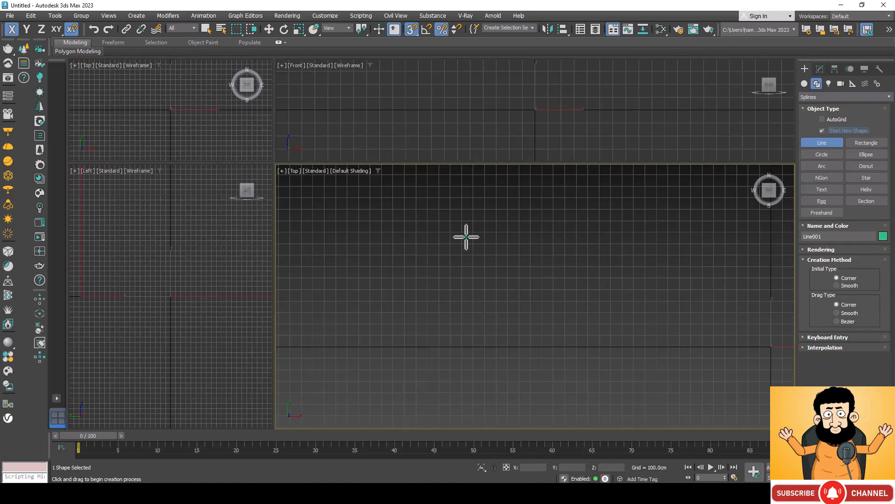
left_click(550, 236)
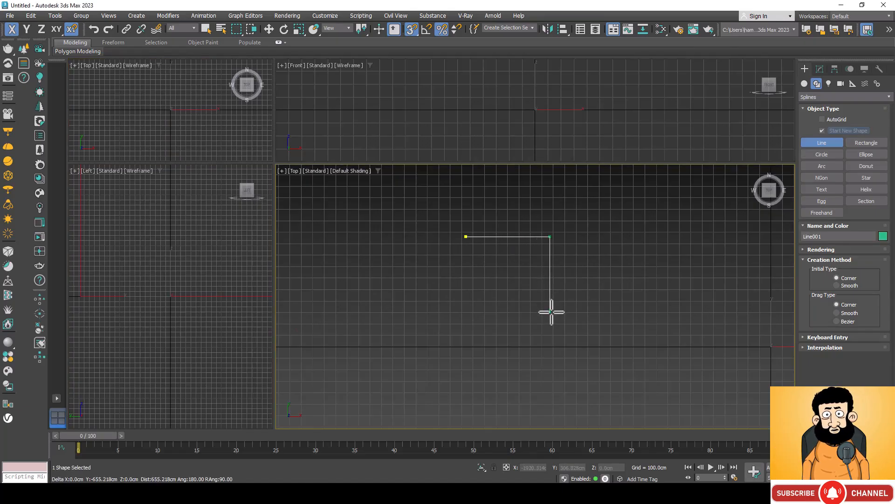
left_click(550, 312)
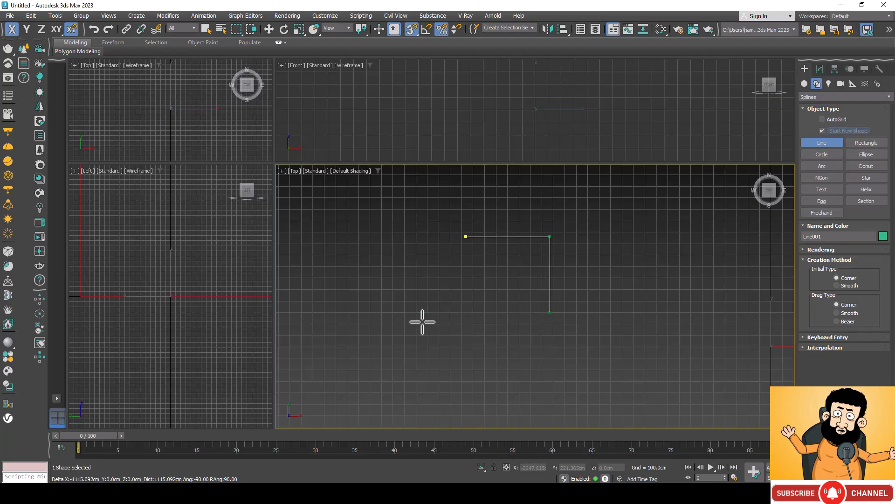
left_click(458, 313)
scroll(462, 386, "down", 4)
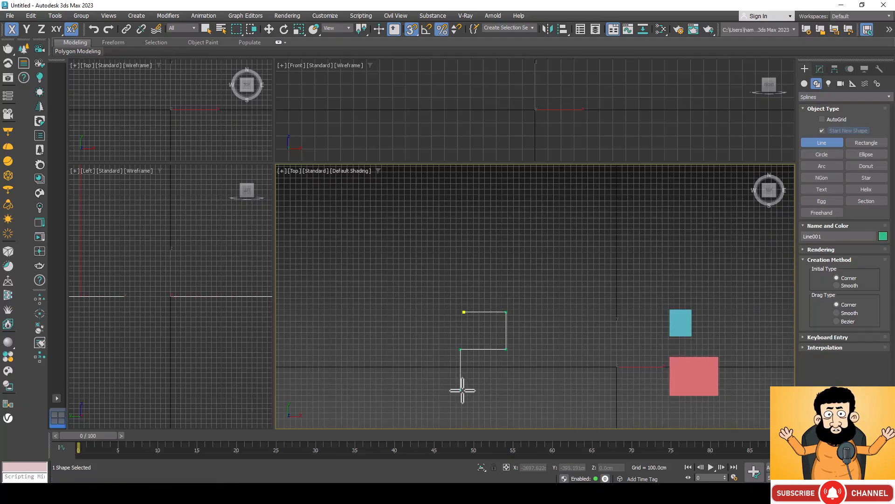
left_click(461, 390)
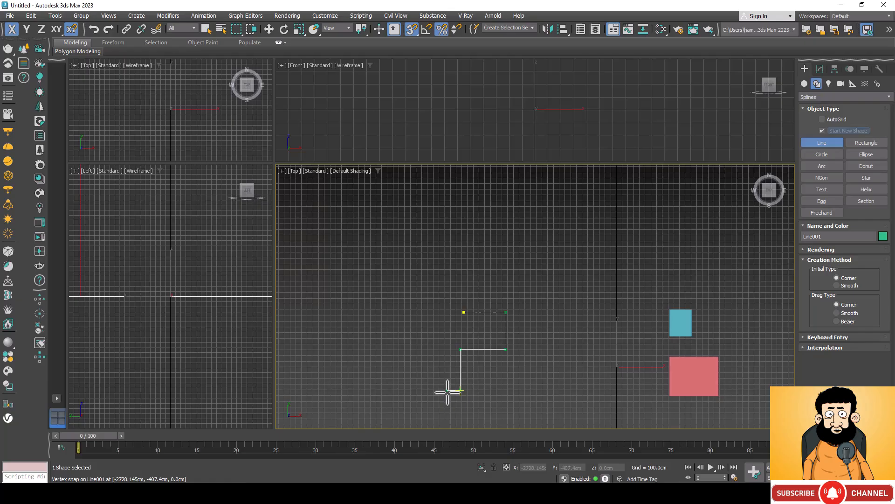
left_click(421, 390)
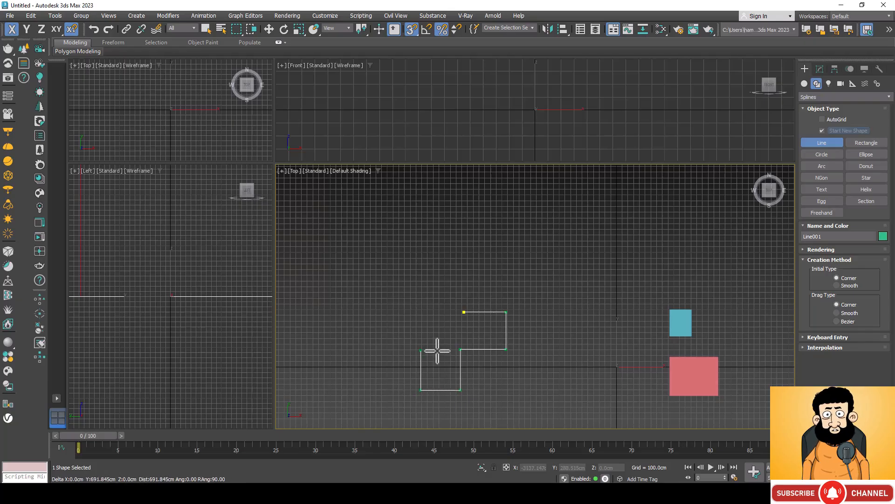
left_click(437, 350)
left_click(389, 350)
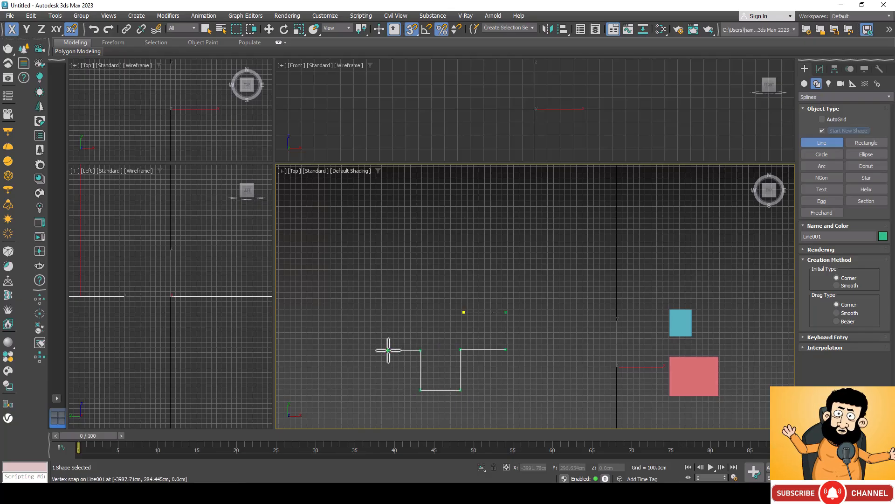
left_click(464, 310)
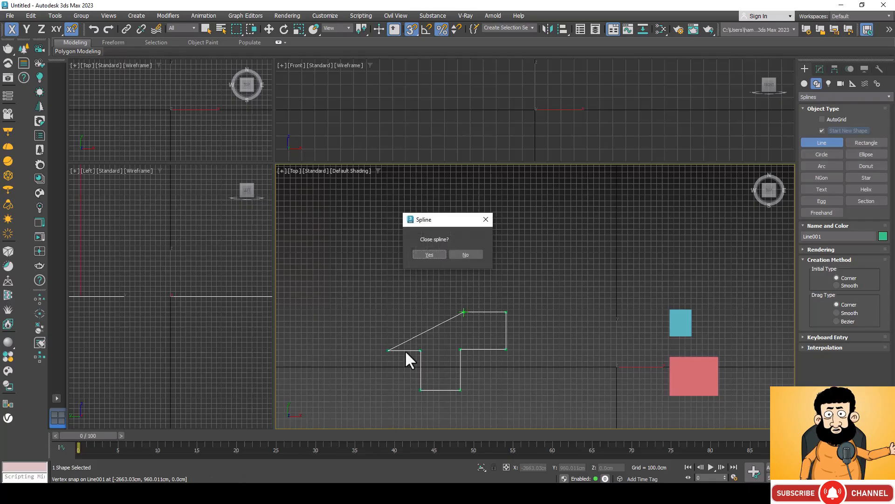
left_click(430, 254)
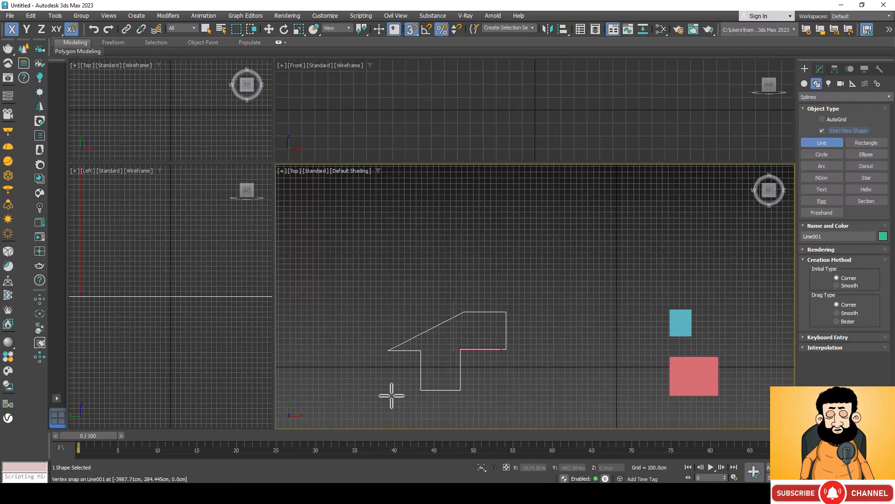
At vertex level, move the line's starting vertex along X and snap it in line with the outline's leftmost vertex.
scroll(392, 396, "up", 4)
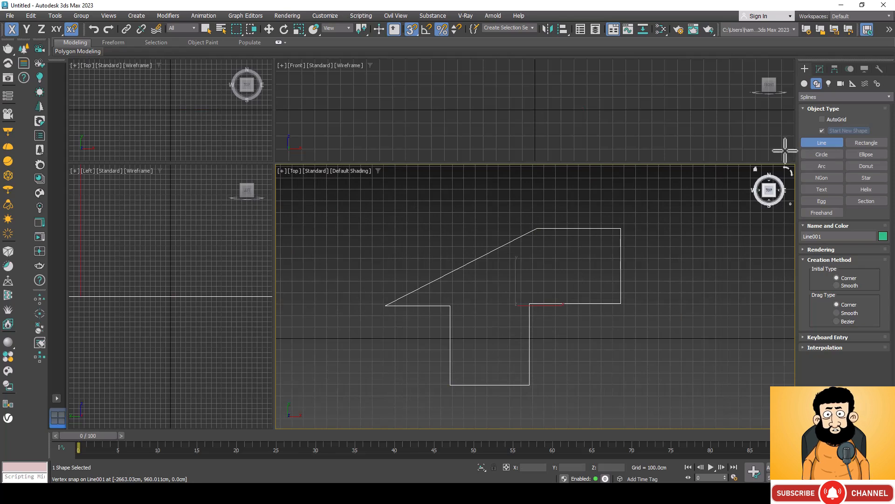
left_click(820, 69)
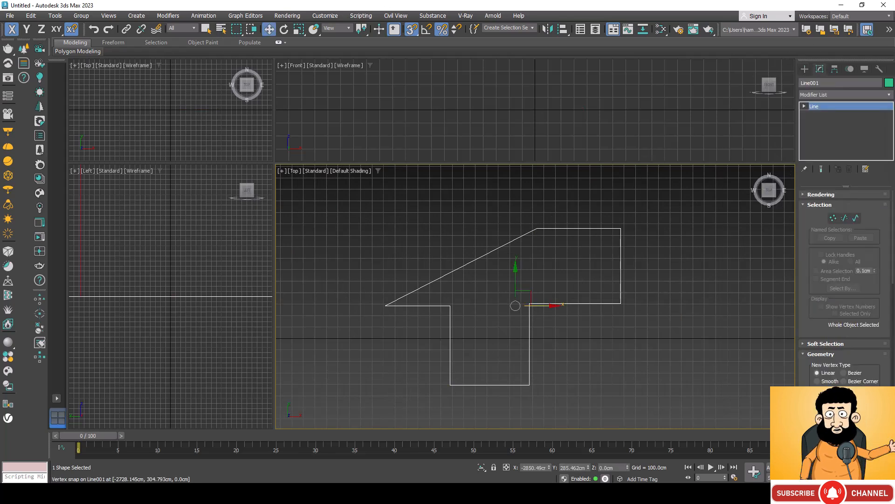
left_click(833, 217)
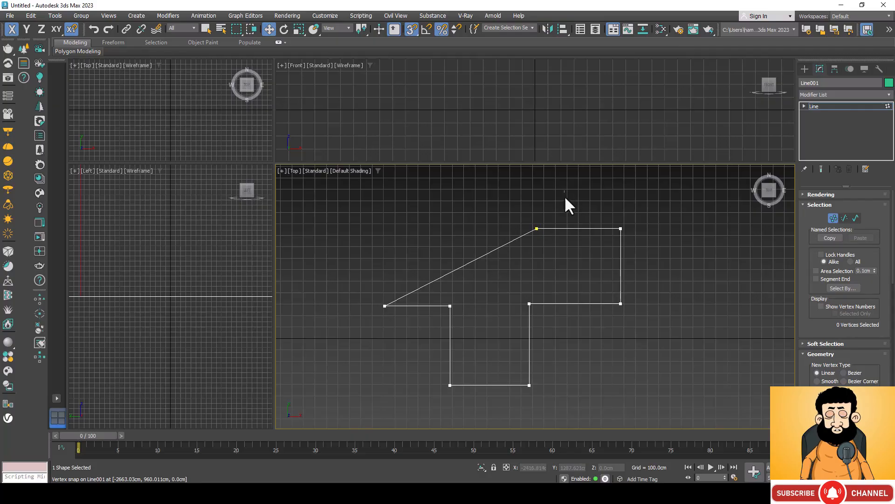
left_click_drag(502, 247, 498, 249)
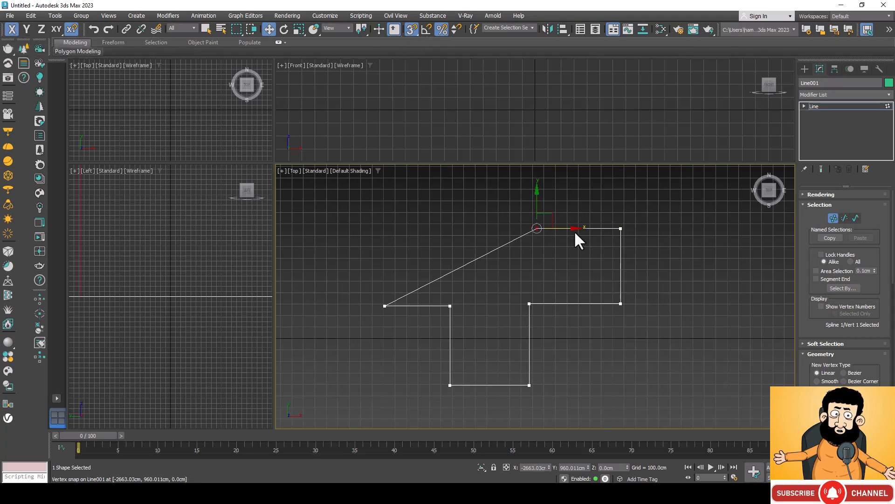
left_click_drag(572, 229, 381, 227)
left_click_drag(378, 266, 387, 305)
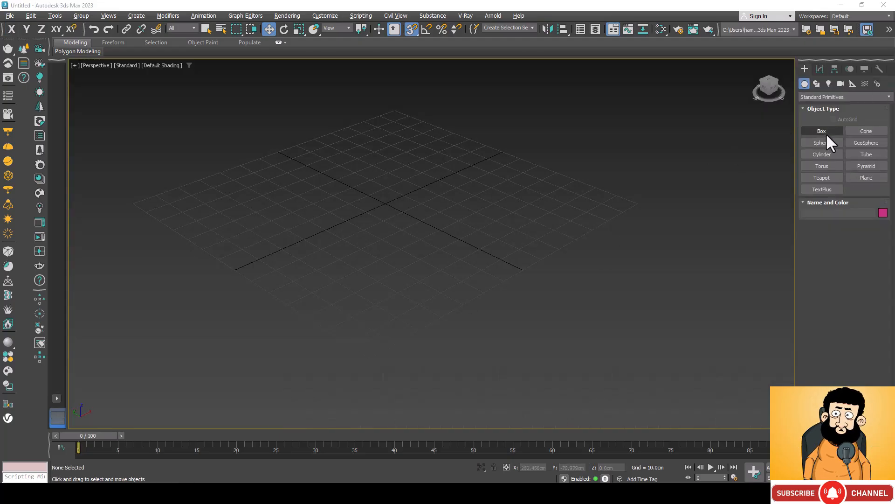
Create a box about 41 x 56 x 30 cm and, in front of it, a plane about 72 x 89 cm.
left_click(825, 132)
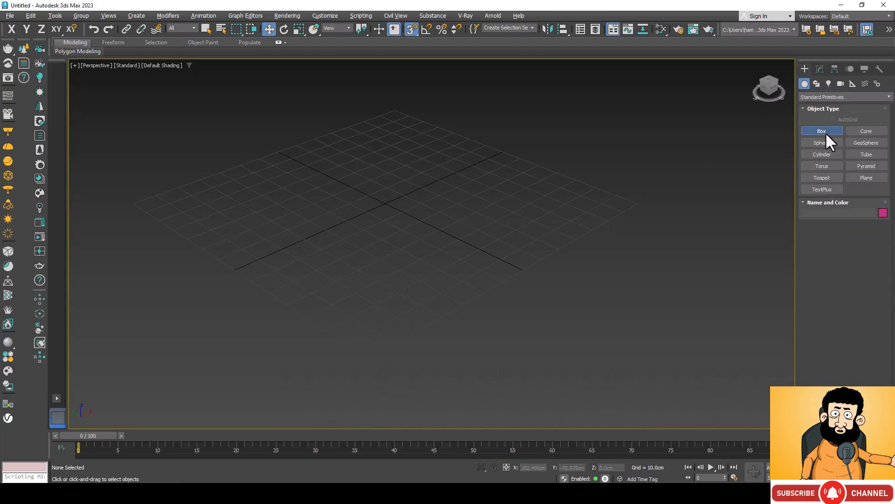
left_click_drag(405, 152, 368, 228)
left_click(371, 162)
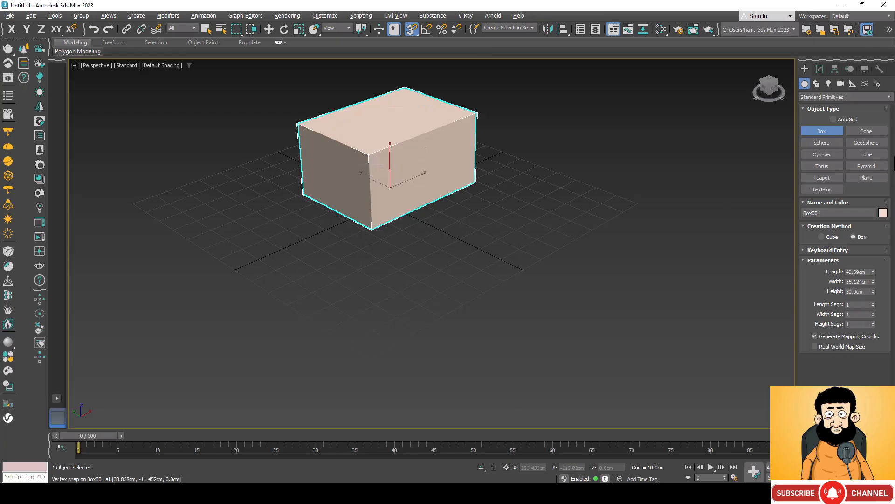
left_click(866, 177)
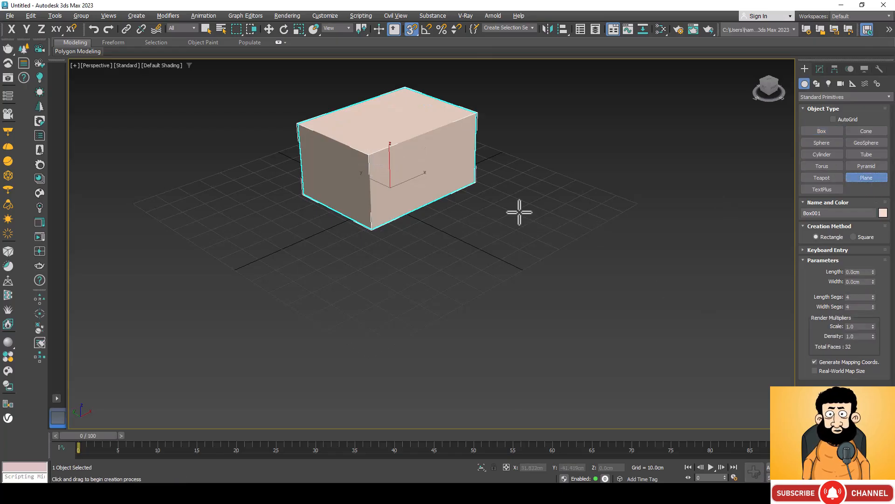
left_click_drag(515, 211, 506, 405)
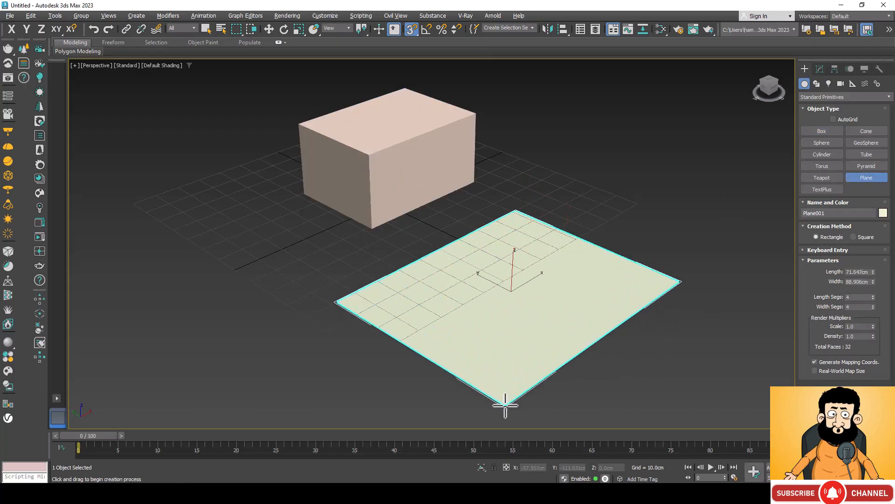
Move the box with vertex snapping so its lower front corner lands on the plane's front corner.
key("w")
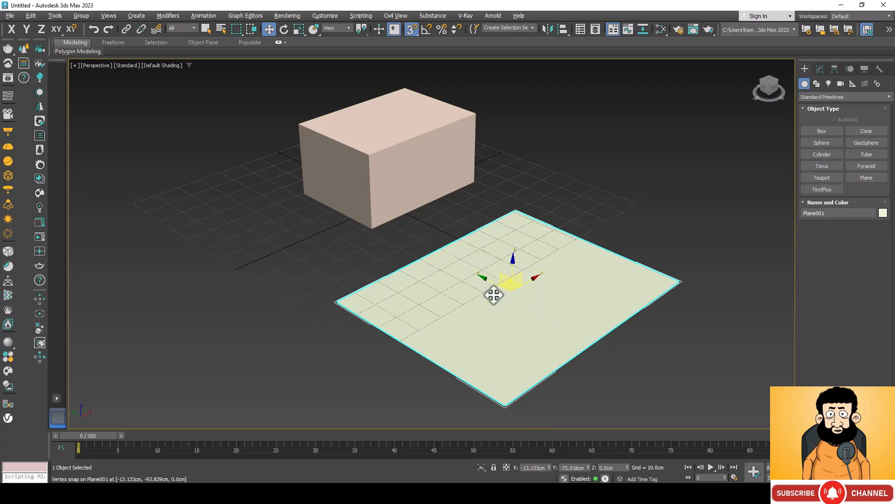
left_click(384, 160)
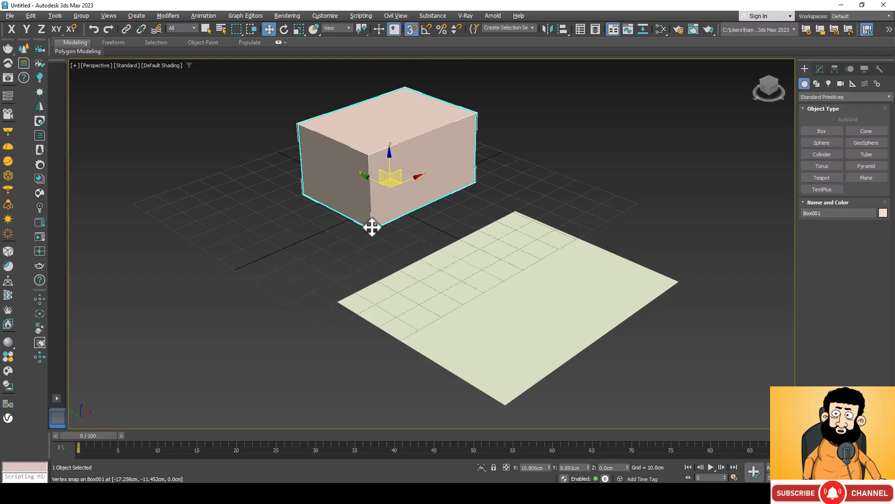
left_click_drag(372, 227, 508, 396)
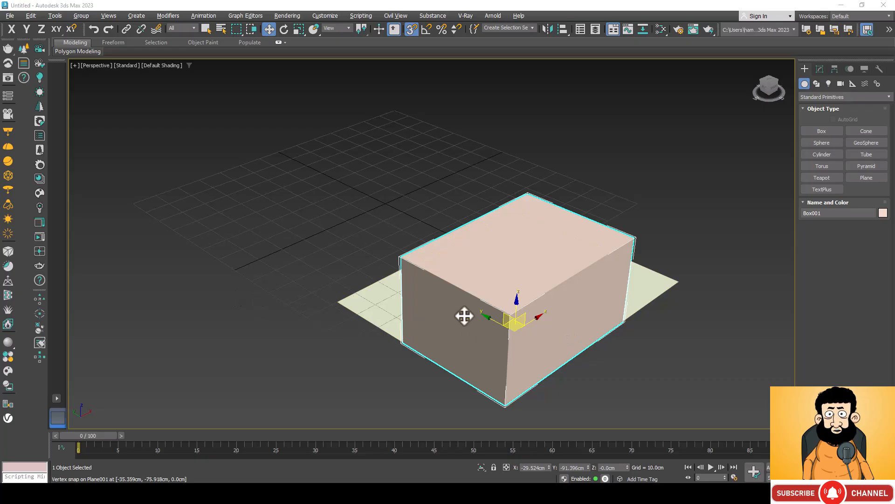
Move the box off the plane to about X -67, Y -25, Z 35 cm and deselect it.
left_click_drag(488, 319, 277, 200)
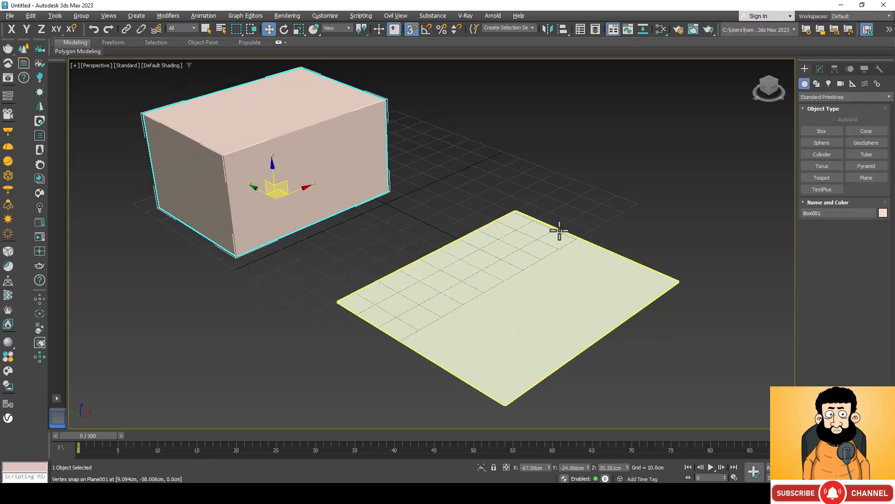
left_click(630, 148)
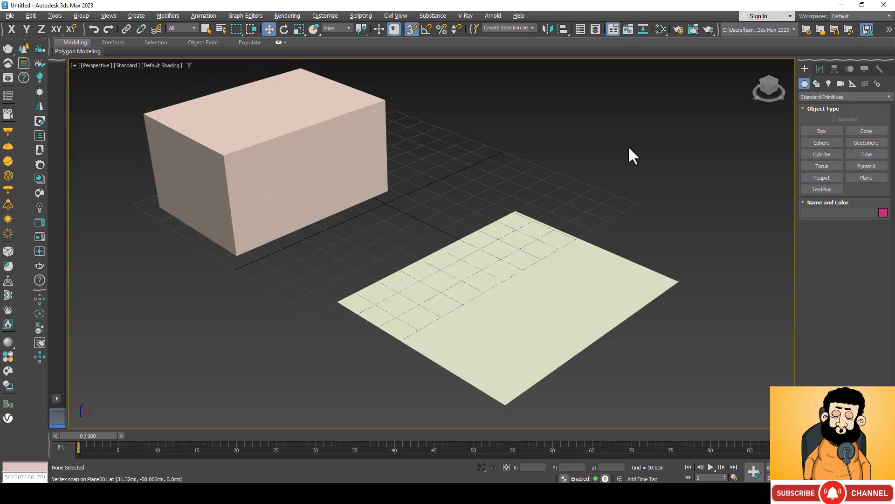
right_click(629, 148)
Align the box to the plane on X, Y and Z position, matching Center to Center, and apply it.
left_click(270, 144)
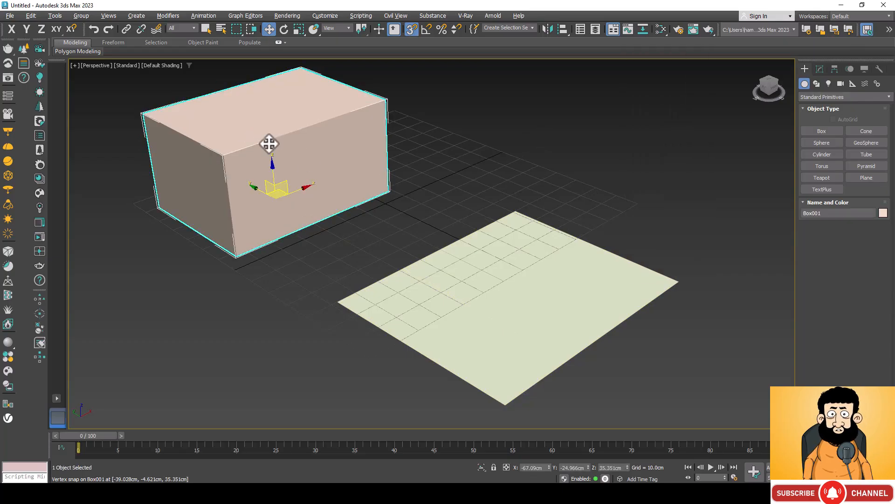
left_click(563, 30)
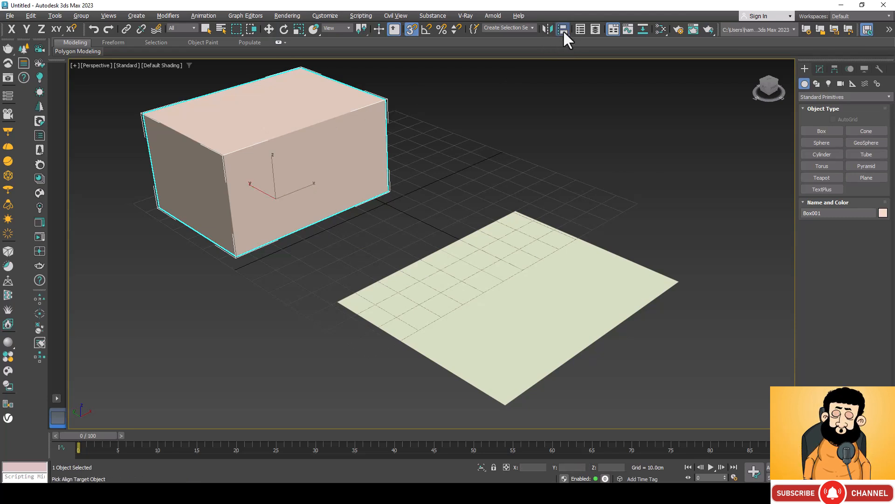
left_click(600, 316)
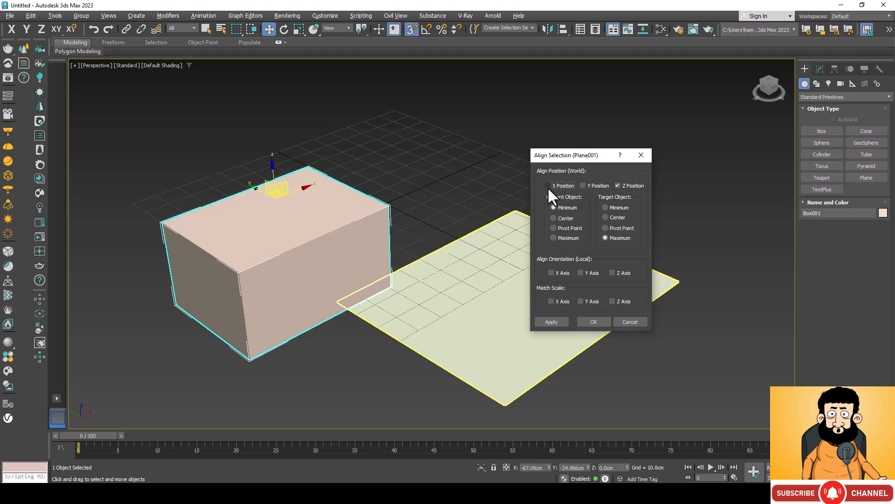
left_click(583, 185)
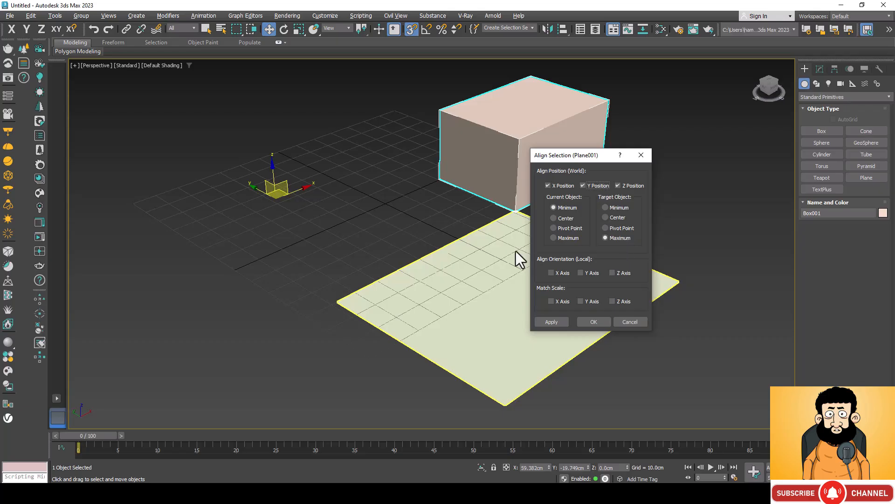
left_click(553, 218)
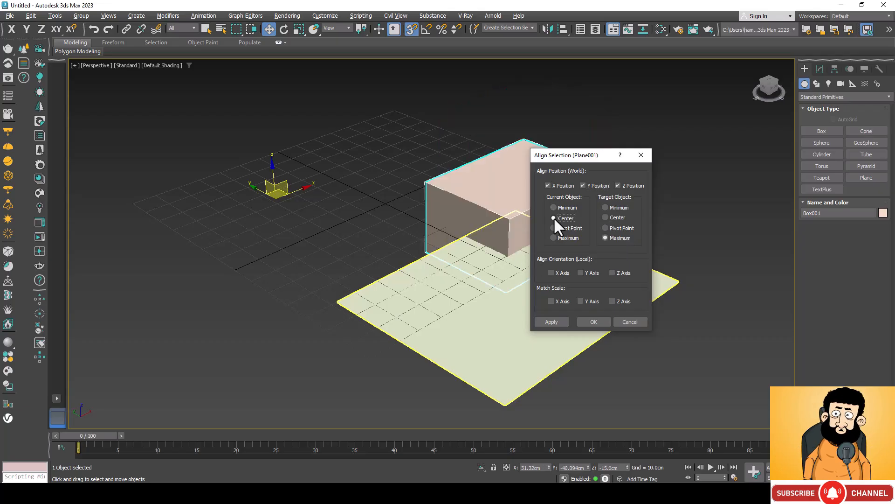
left_click(613, 217)
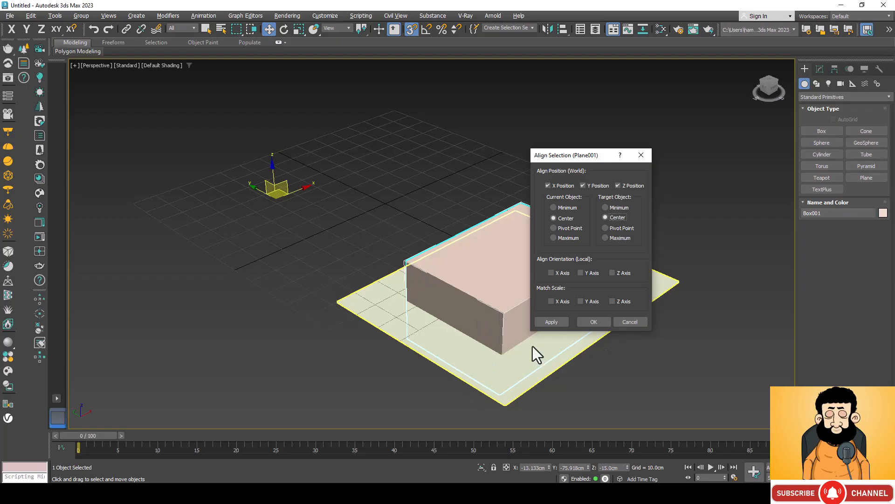
left_click(561, 322)
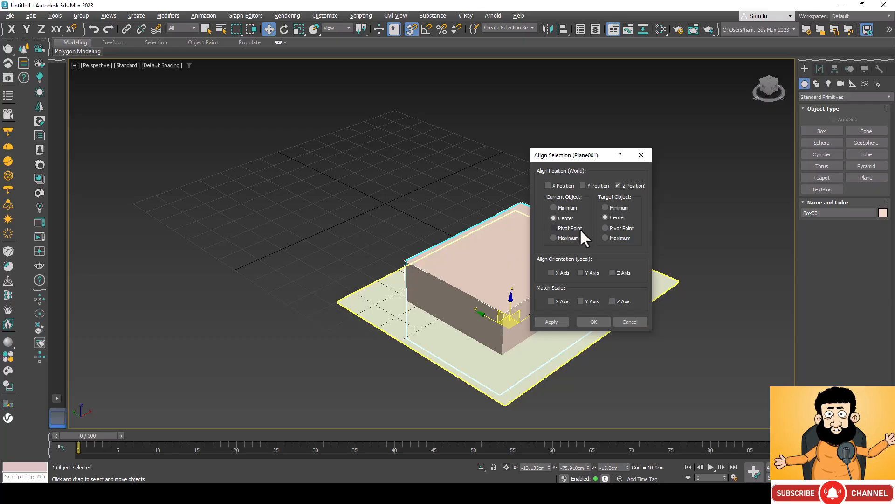
Seat the box on the plane by aligning its Z Minimum to the plane's Maximum, and accept the alignment.
left_click(559, 208)
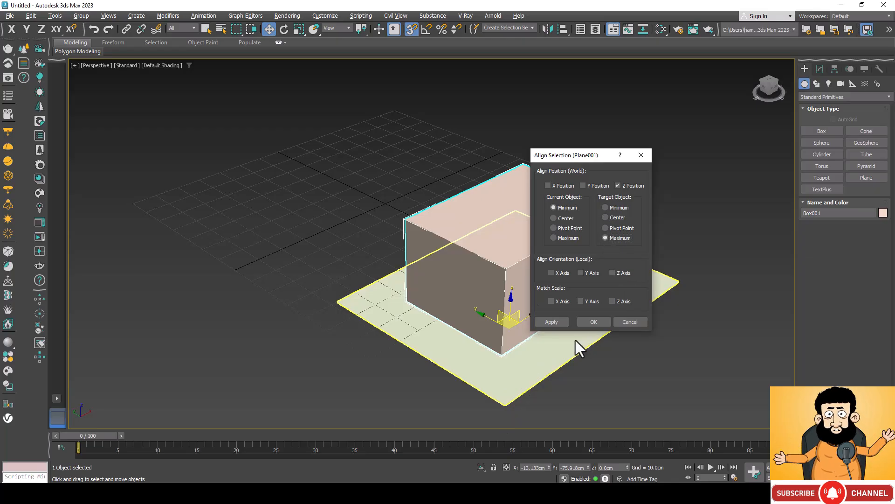
left_click(548, 322)
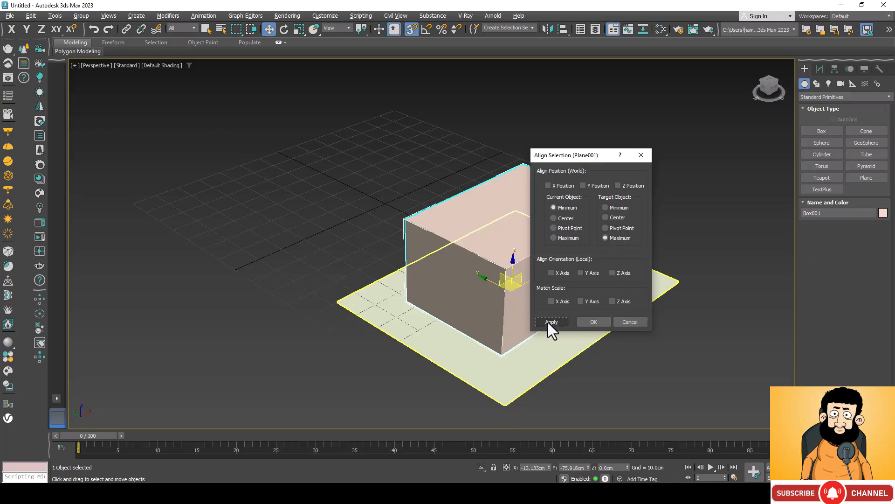
left_click(594, 322)
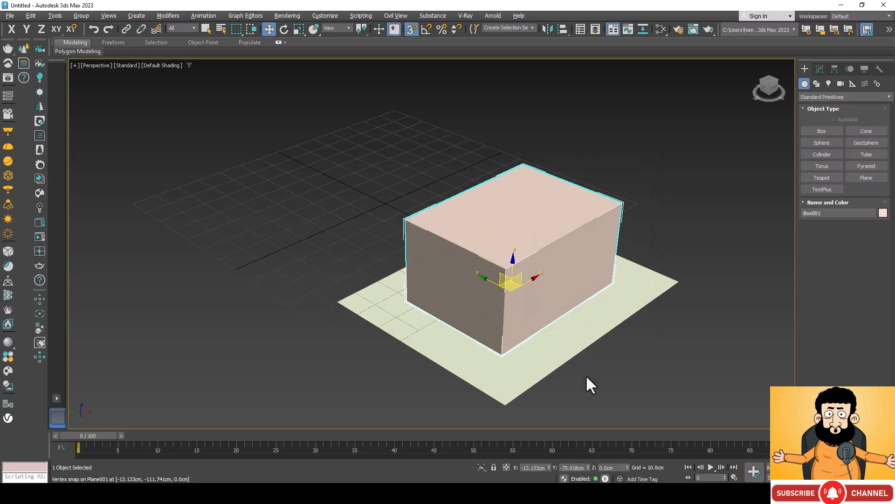
key("ctrl+r")
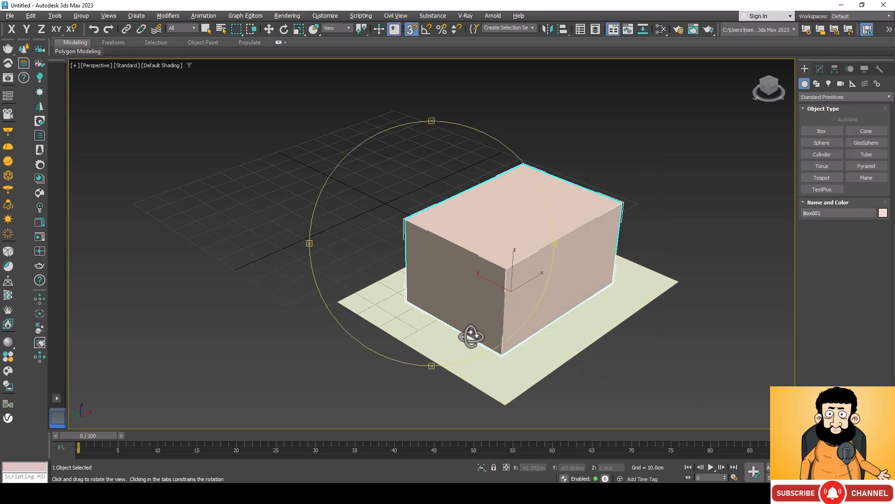
left_click_drag(442, 339, 648, 316)
right_click(677, 257)
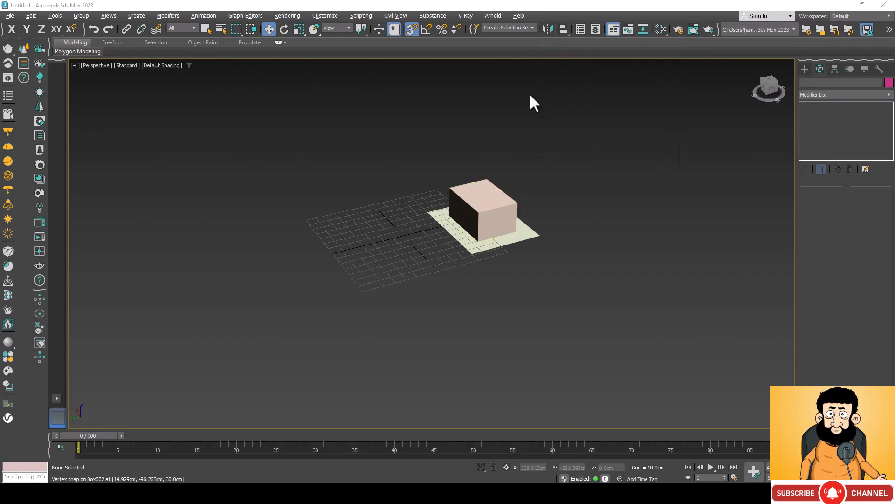
Select the box and the plane together and mirror them across the Z axis as a copy with 0.0 cm offset.
left_click(483, 205)
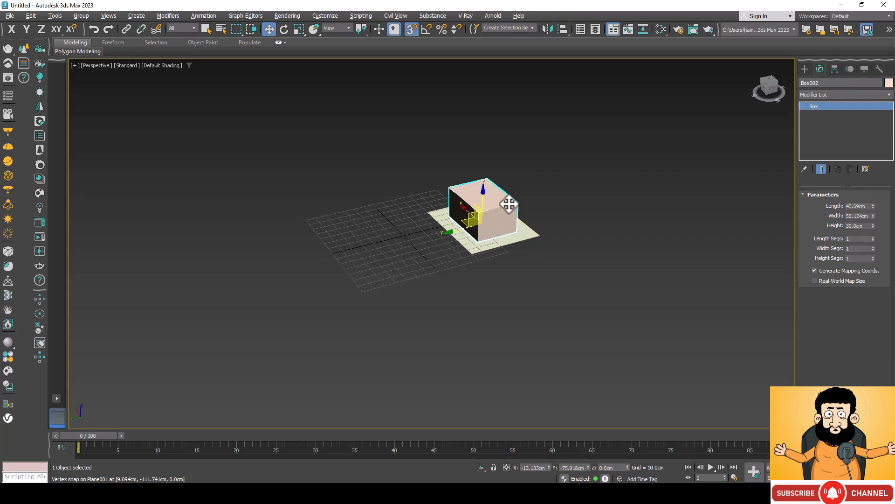
left_click(528, 232, "ctrl")
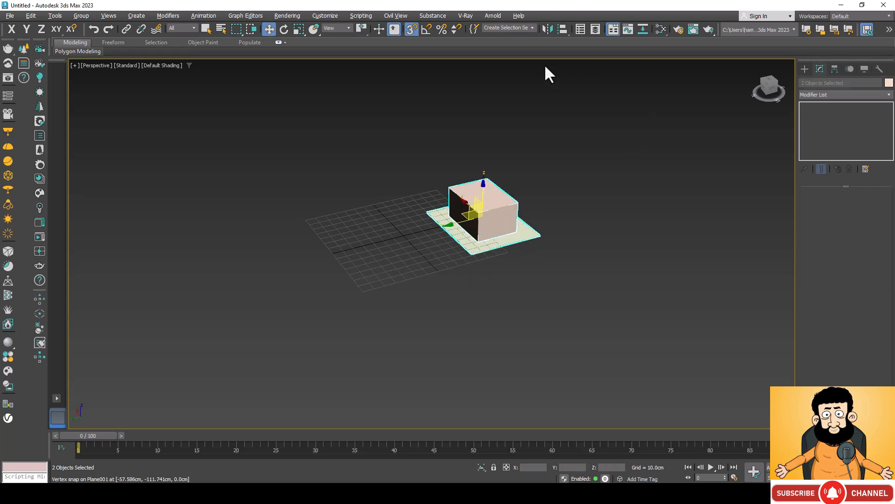
left_click(547, 27)
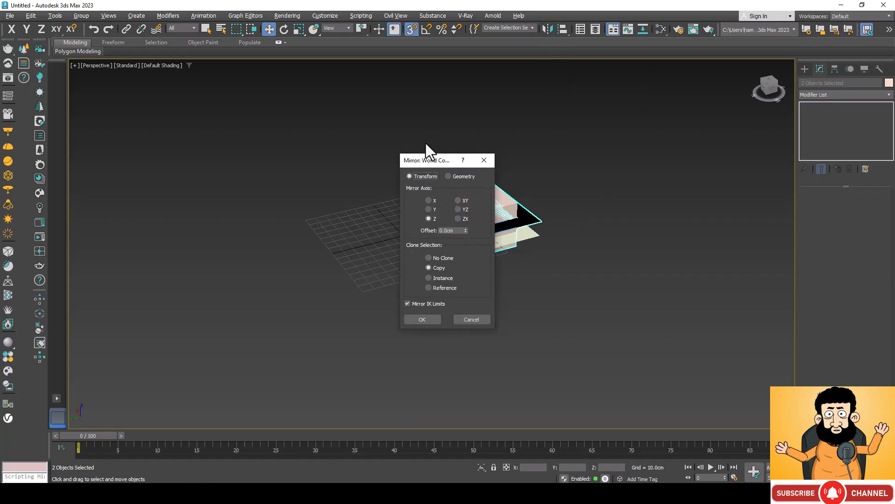
left_click_drag(442, 158, 687, 132)
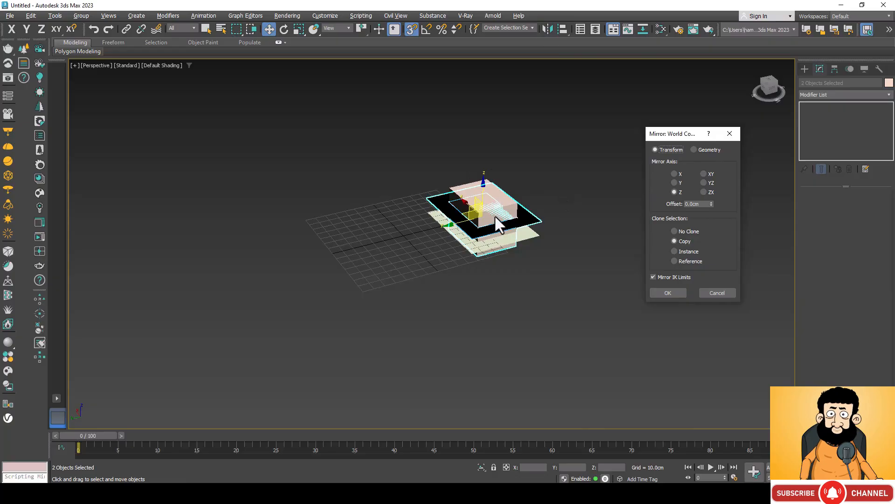
left_click(667, 293)
Move the mirrored box and plane up along Z, leaving a clear gap above the original pair.
scroll(483, 210, "up", 4)
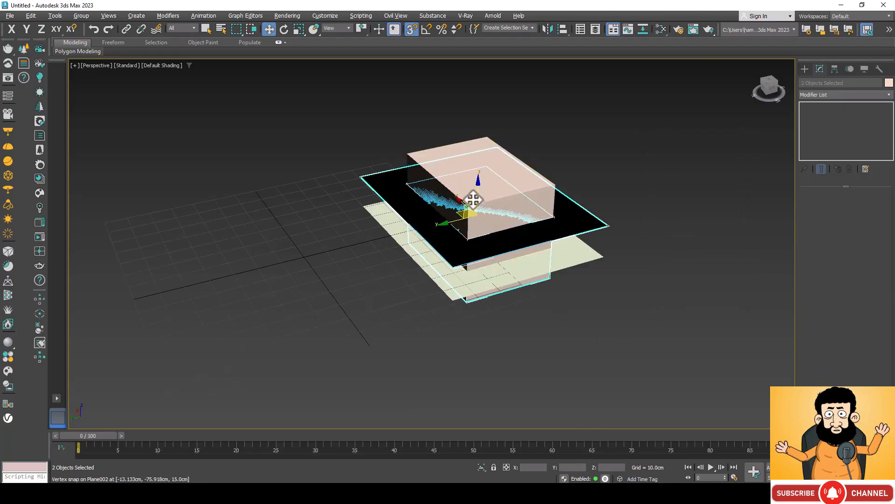
left_click_drag(475, 194, 486, 101)
scroll(466, 368, "down", 5)
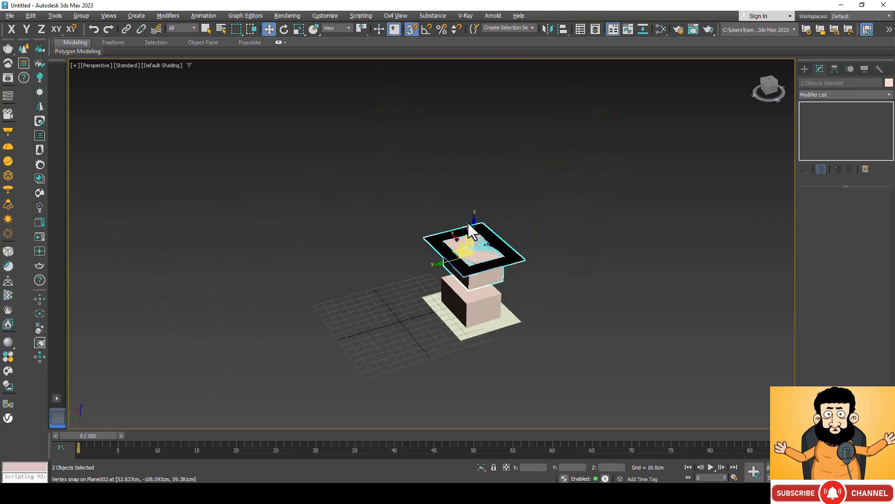
left_click_drag(479, 226, 468, 289)
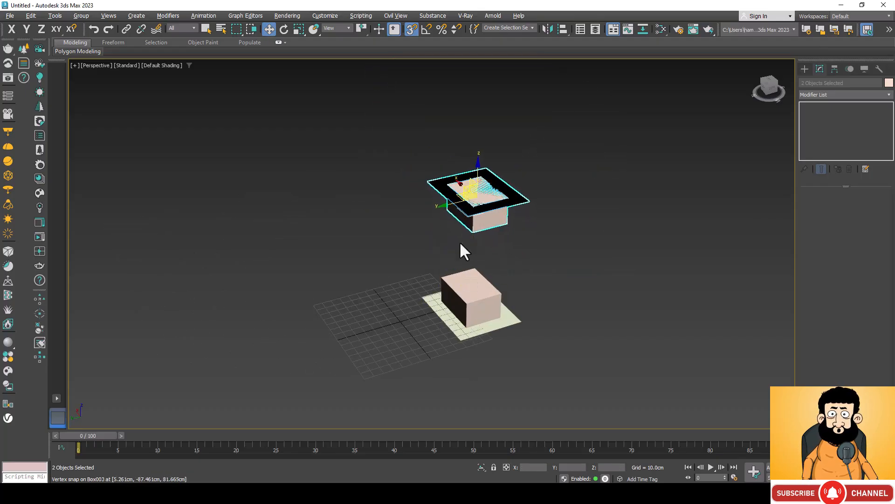
Open the Mirror settings for the raised box and plane.
left_click(548, 28)
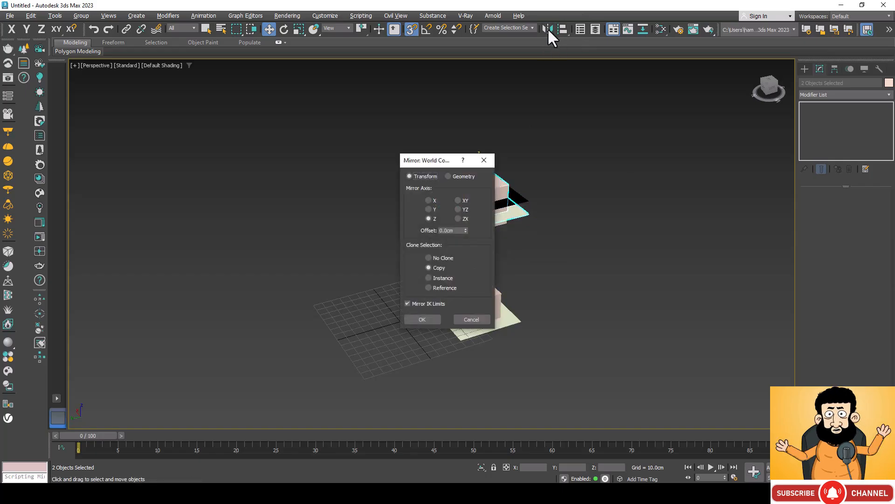